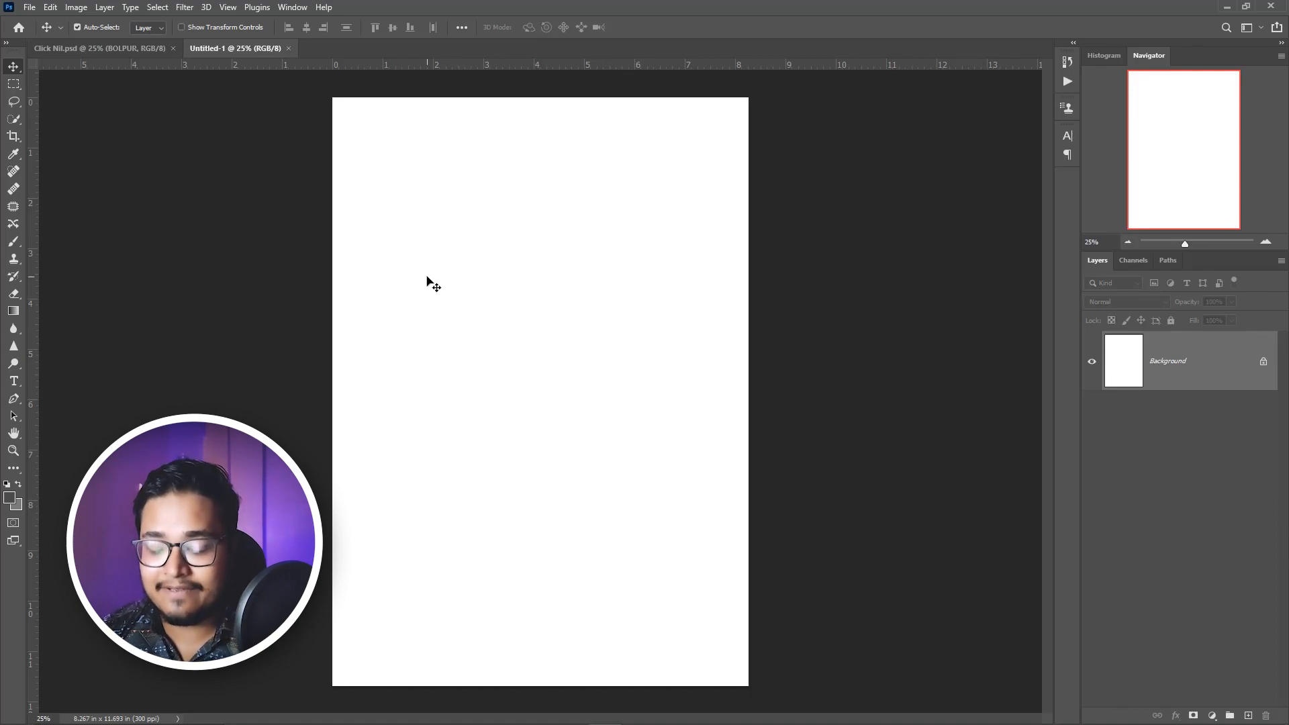
- Fill the background with dark grey and set the Ellipse tool's fill to white
{"action": "key", "text": "alt+BackSpace"}
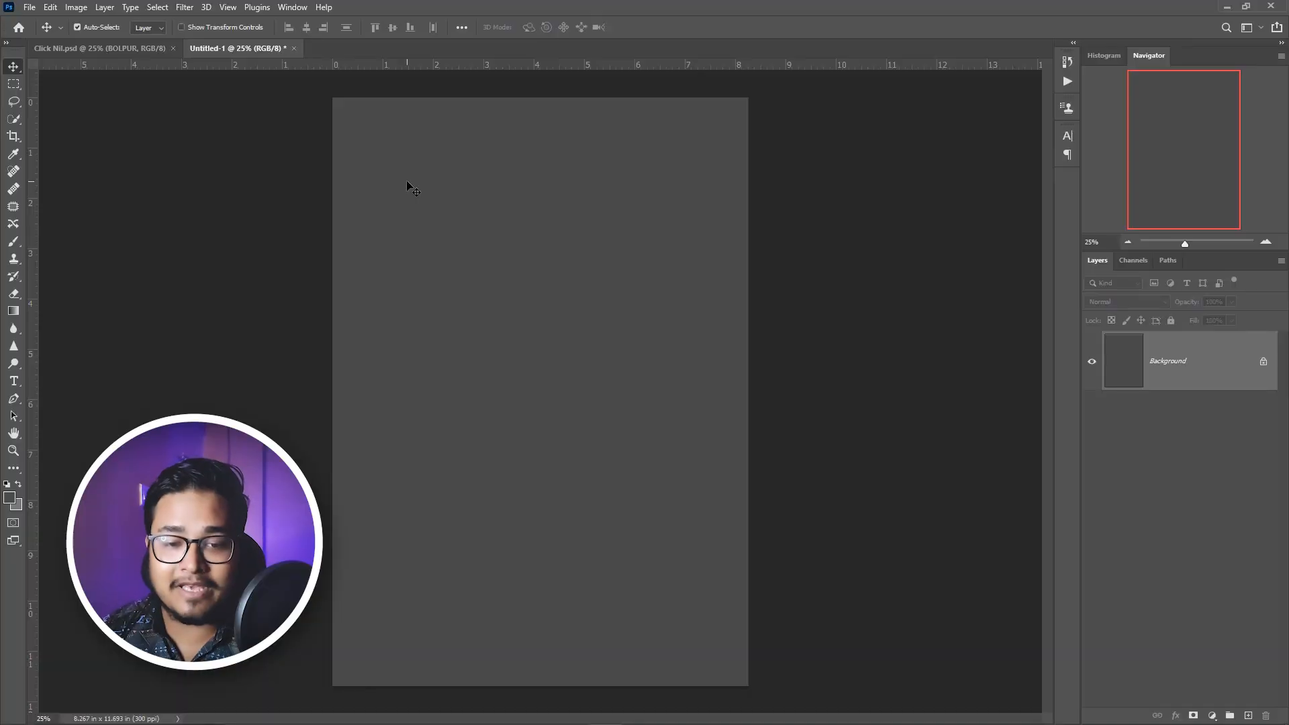
{"action": "key", "text": "u"}
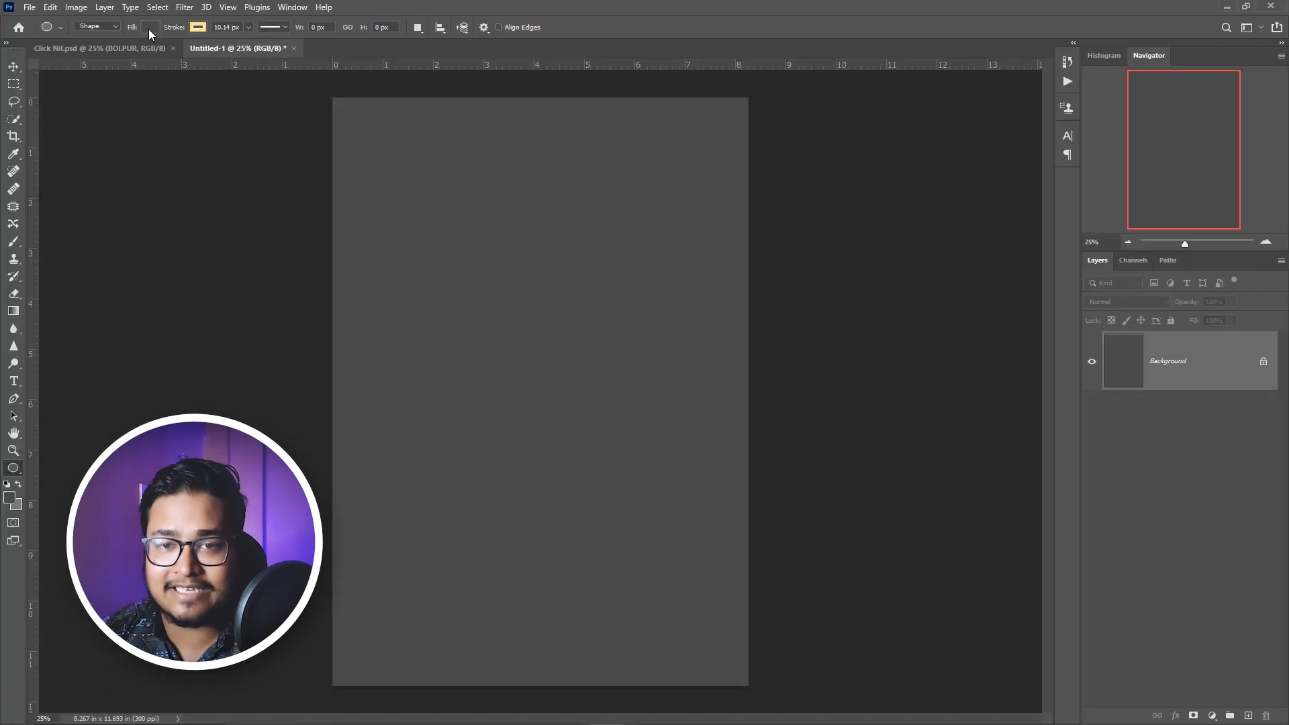
{"action": "left_click", "coordinate": [148, 29]}
{"action": "left_click", "coordinate": [67, 99]}
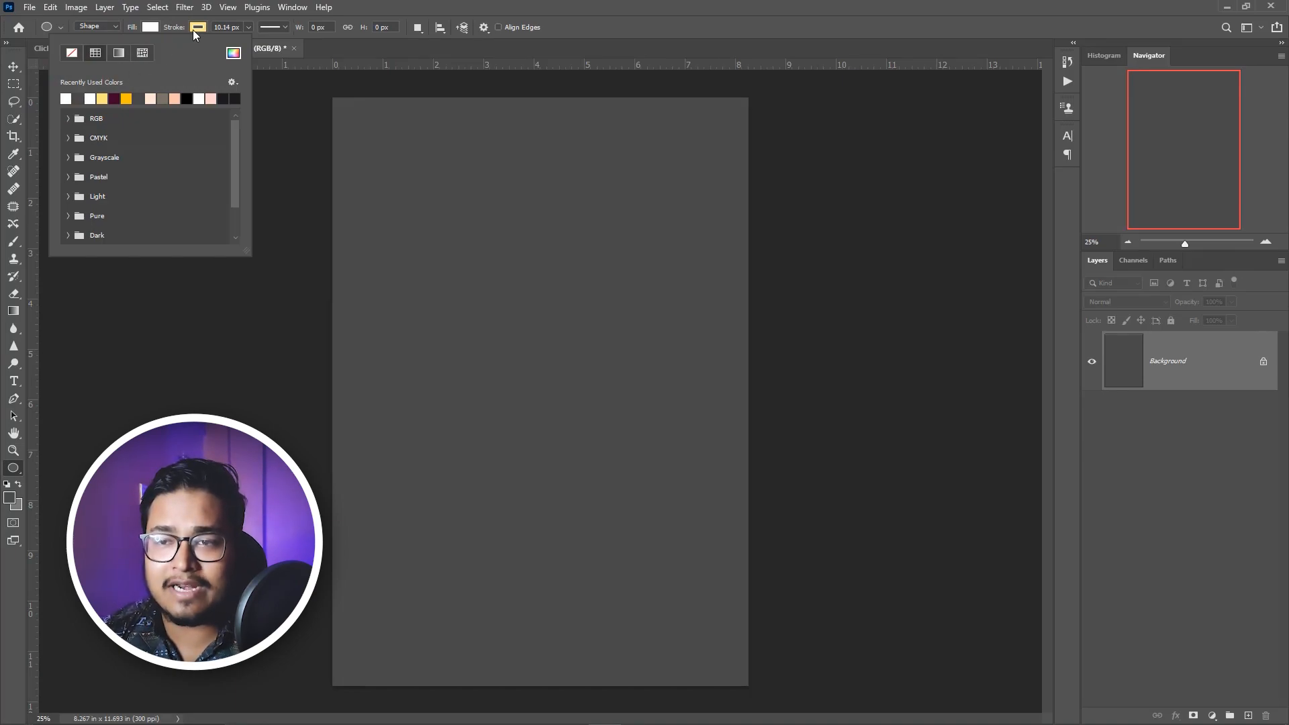
{"action": "left_click", "coordinate": [585, 27]}
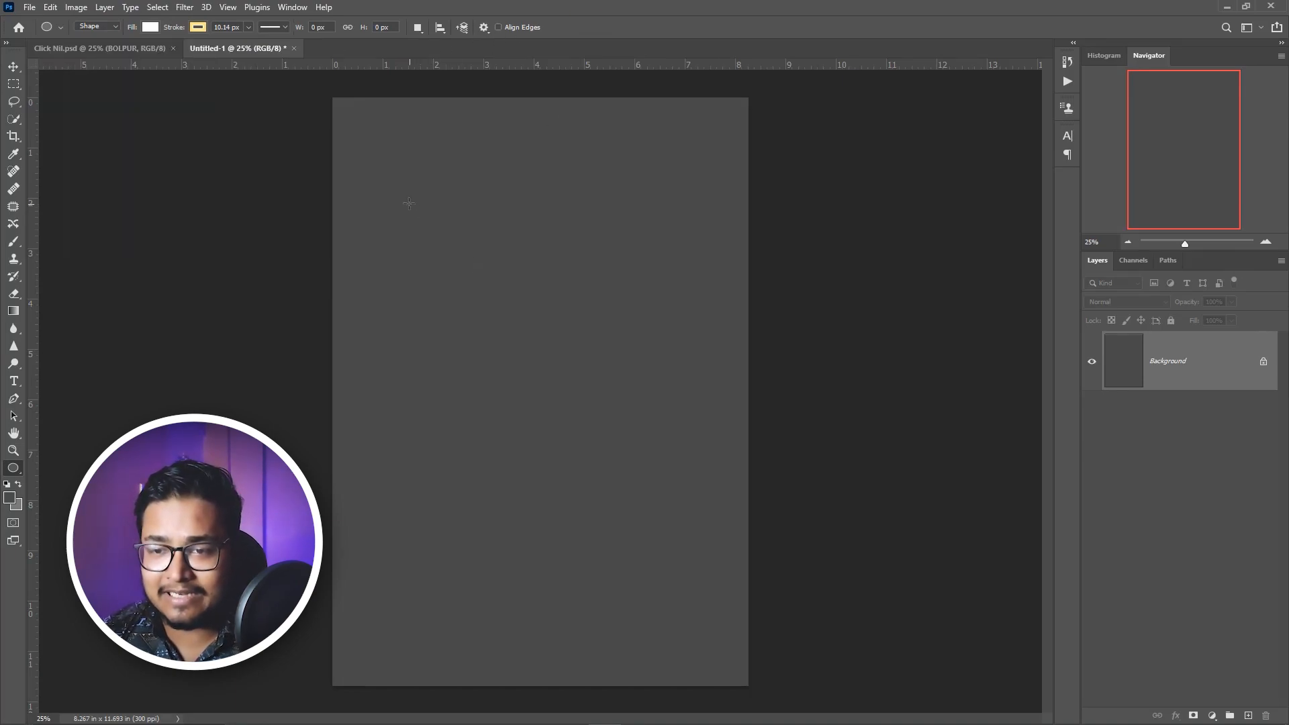
- Draw a perfect circle about 1804 px wide in the middle of the page
{"action": "left_click_drag", "start_coordinate": [408, 199], "coordinate": [711, 502]}
{"action": "key", "text": "shift"}
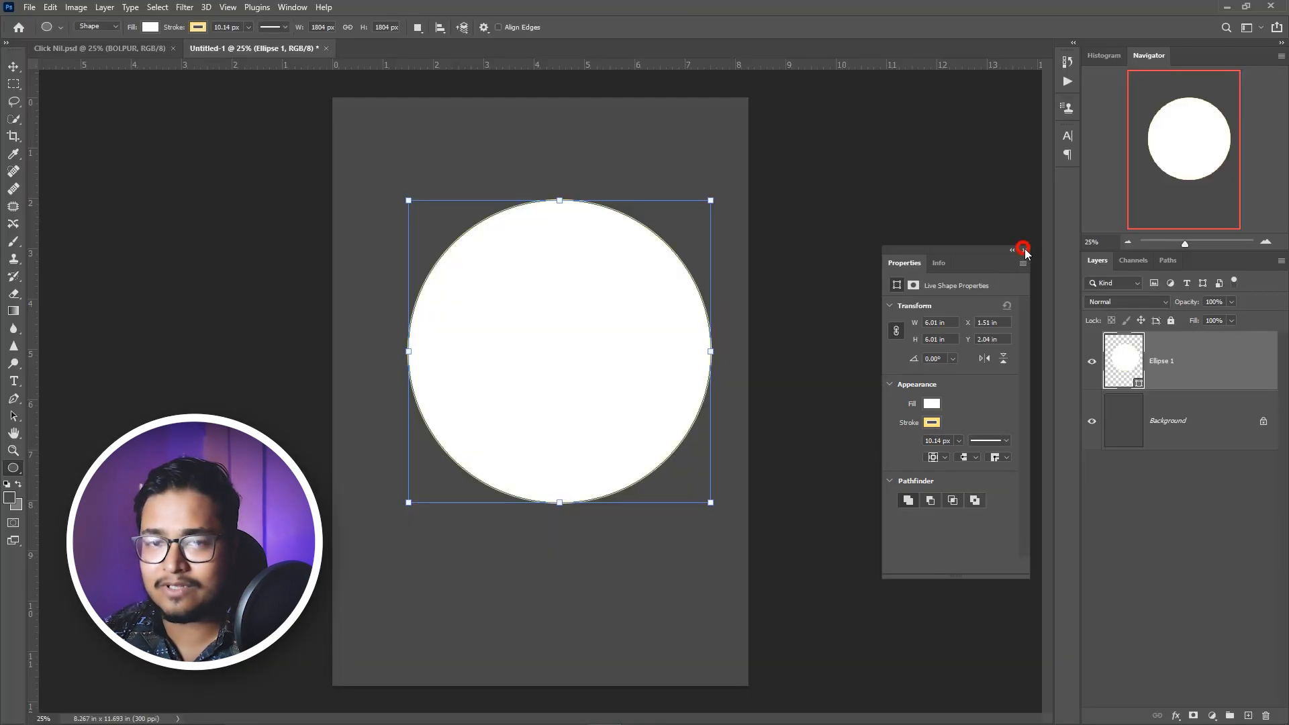
{"action": "left_click", "coordinate": [1023, 249]}
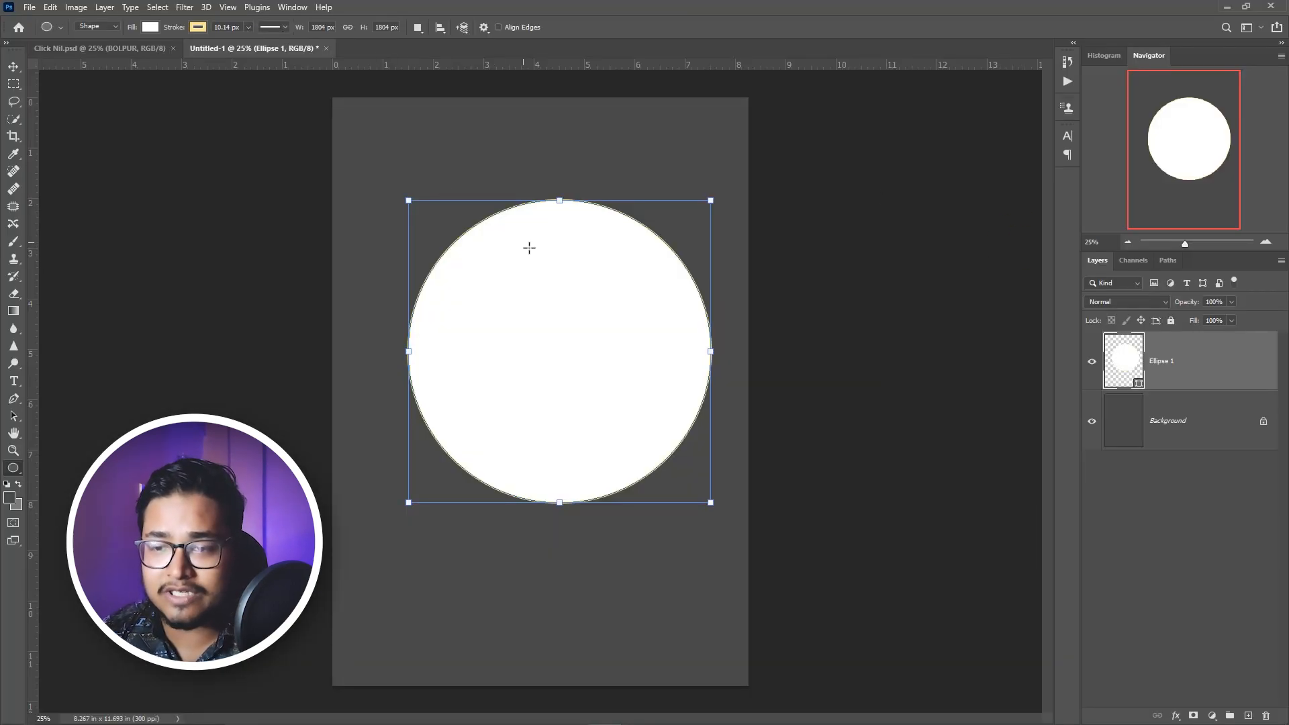
- Set the circle's yellow stroke to 21.06 px and move the circle partly off the page's upper-left corner
{"action": "scroll", "coordinate": [529, 248], "scroll_direction": "up", "scroll_amount": 10}
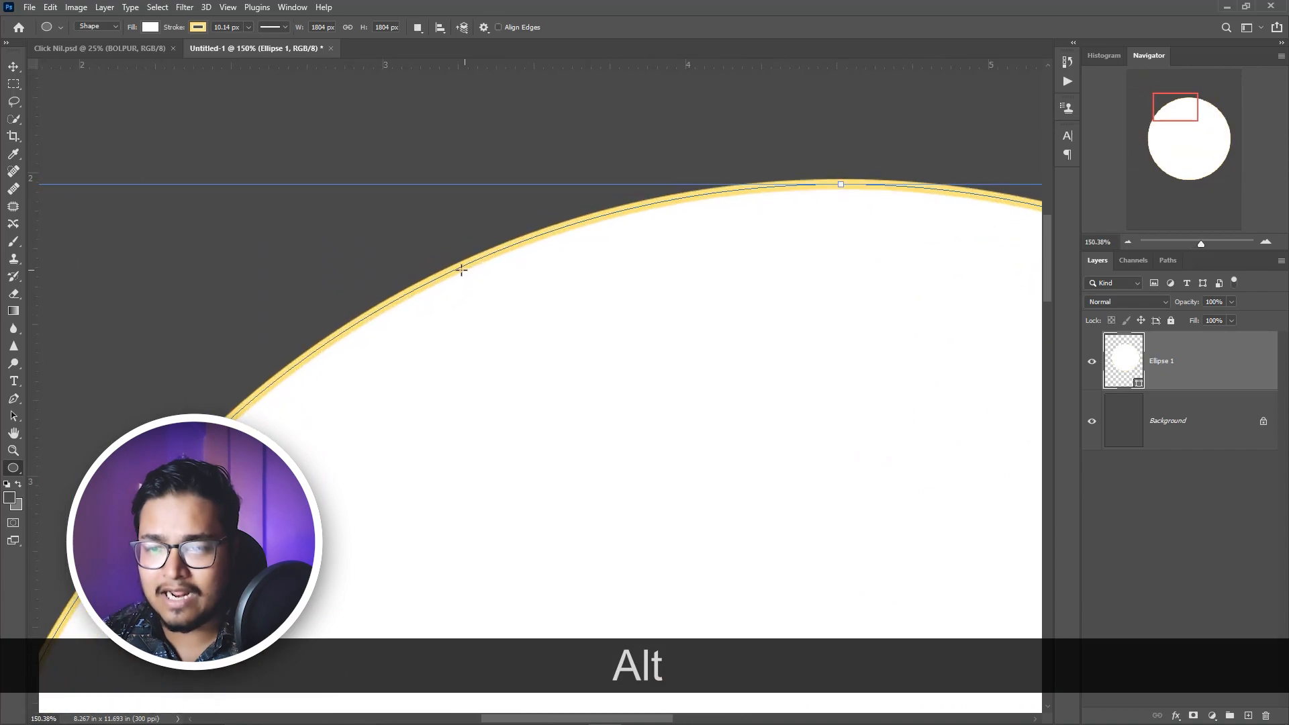
{"action": "left_click", "coordinate": [248, 27]}
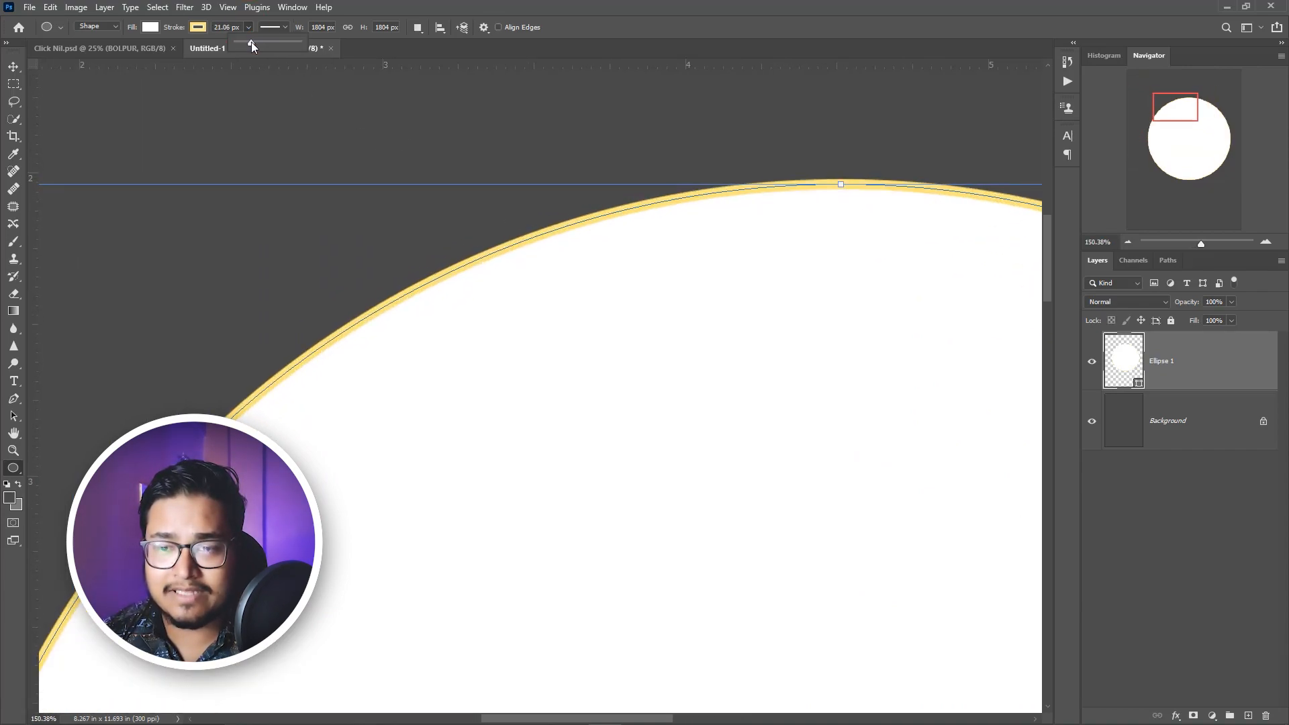
{"action": "scroll", "coordinate": [501, 257], "scroll_direction": "down", "scroll_amount": 6}
{"action": "scroll", "coordinate": [501, 256], "scroll_direction": "down", "scroll_amount": 3}
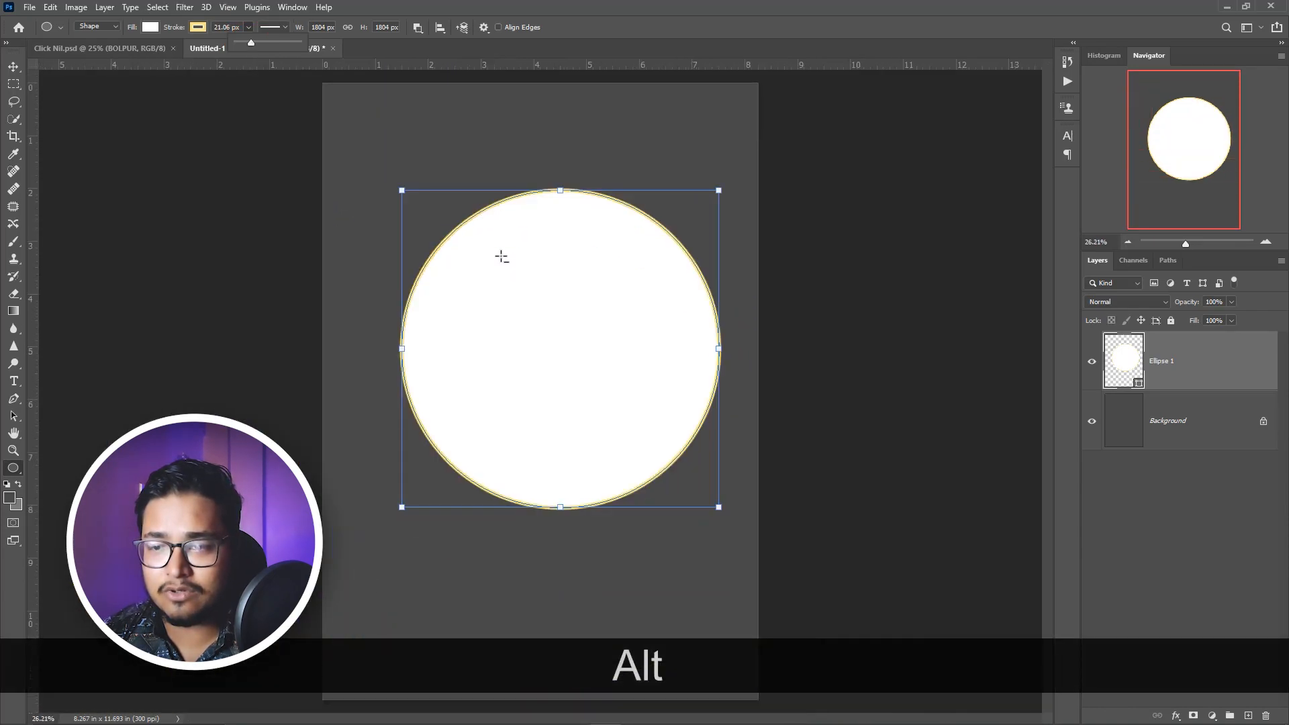
{"action": "left_click", "coordinate": [13, 66]}
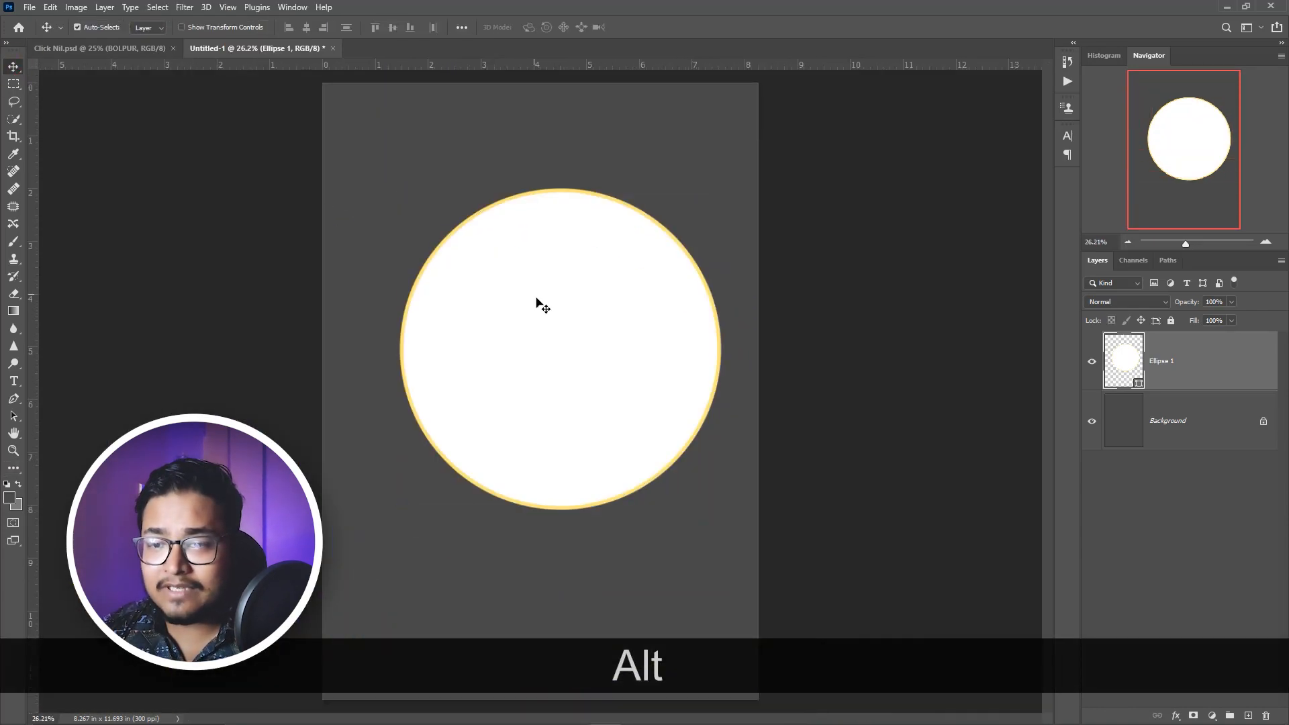
{"action": "left_click_drag", "start_coordinate": [628, 385], "coordinate": [428, 221]}
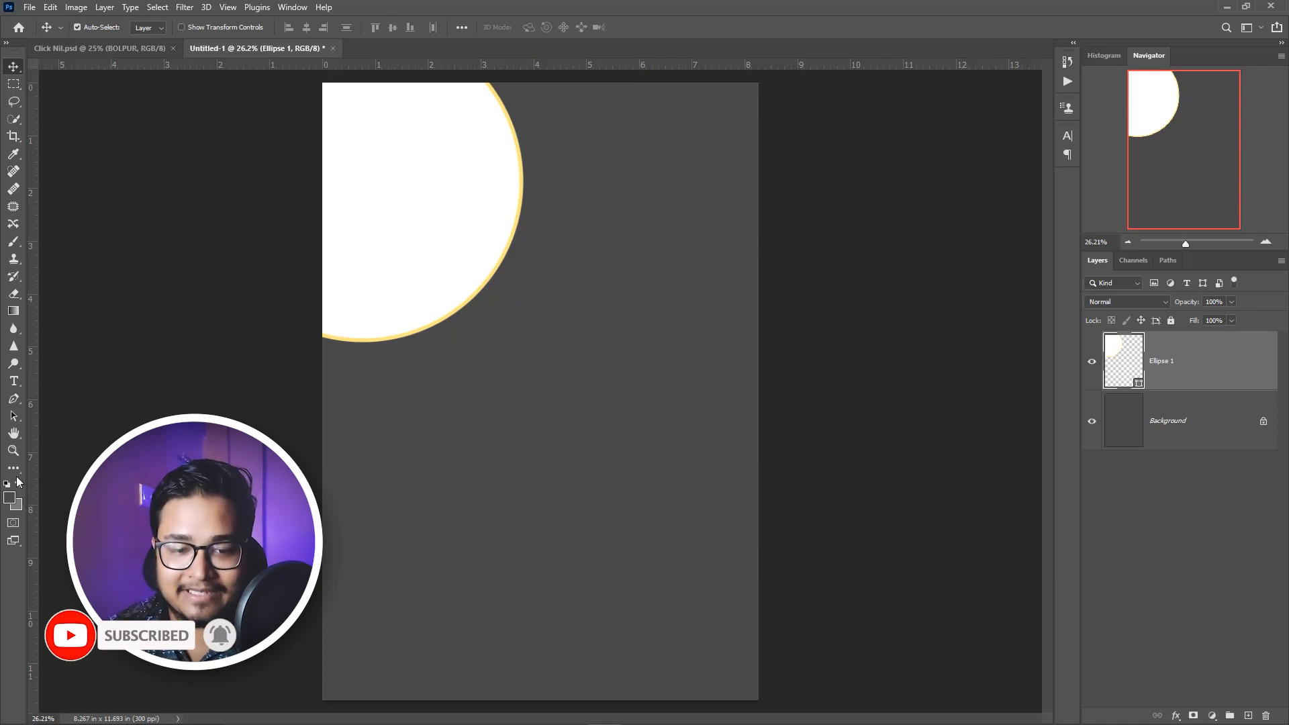
- Draw a second, smaller perfect circle about 541 px wide below the large circle
{"action": "left_click", "coordinate": [15, 468]}
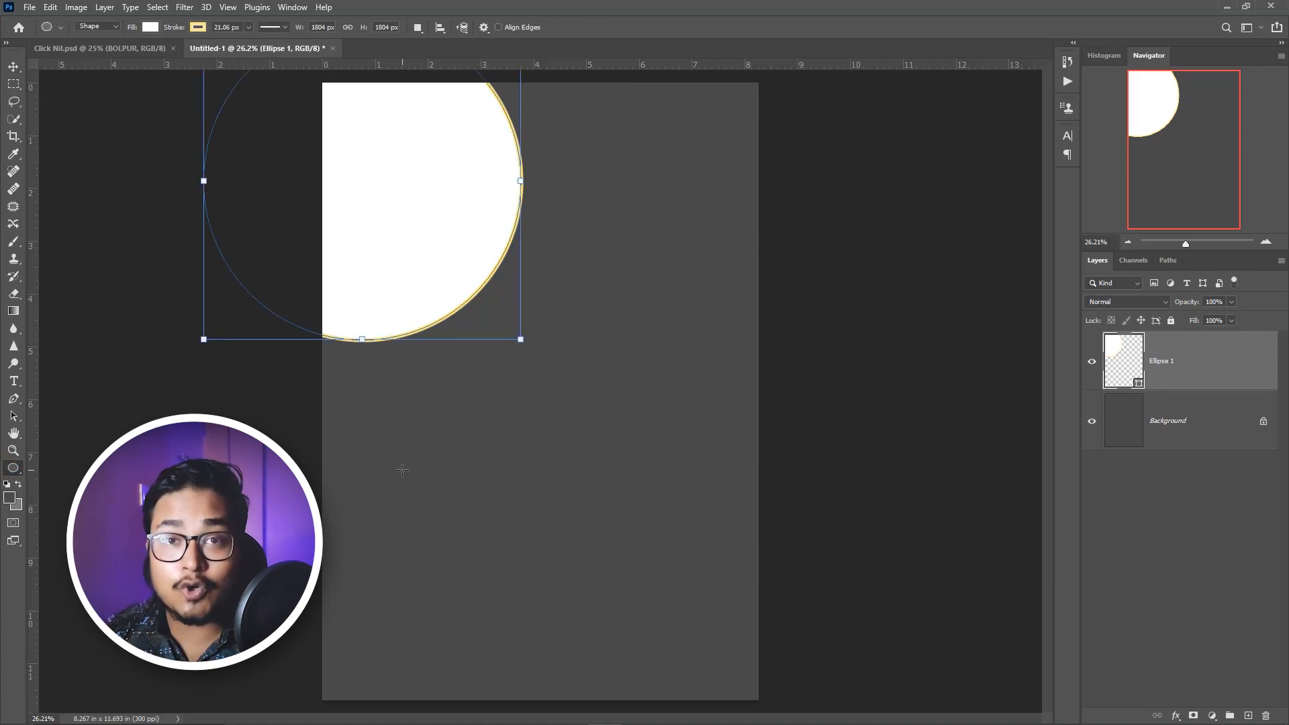
{"action": "mouse_move", "coordinate": [392, 451]}
{"action": "left_mouse_down"}
{"action": "mouse_move", "coordinate": [455, 523]}
{"action": "mouse_move", "coordinate": [496, 545]}
{"action": "left_mouse_up"}
{"action": "key", "text": "shift"}
{"action": "scroll", "coordinate": [478, 525], "scroll_direction": "up", "scroll_amount": 5}
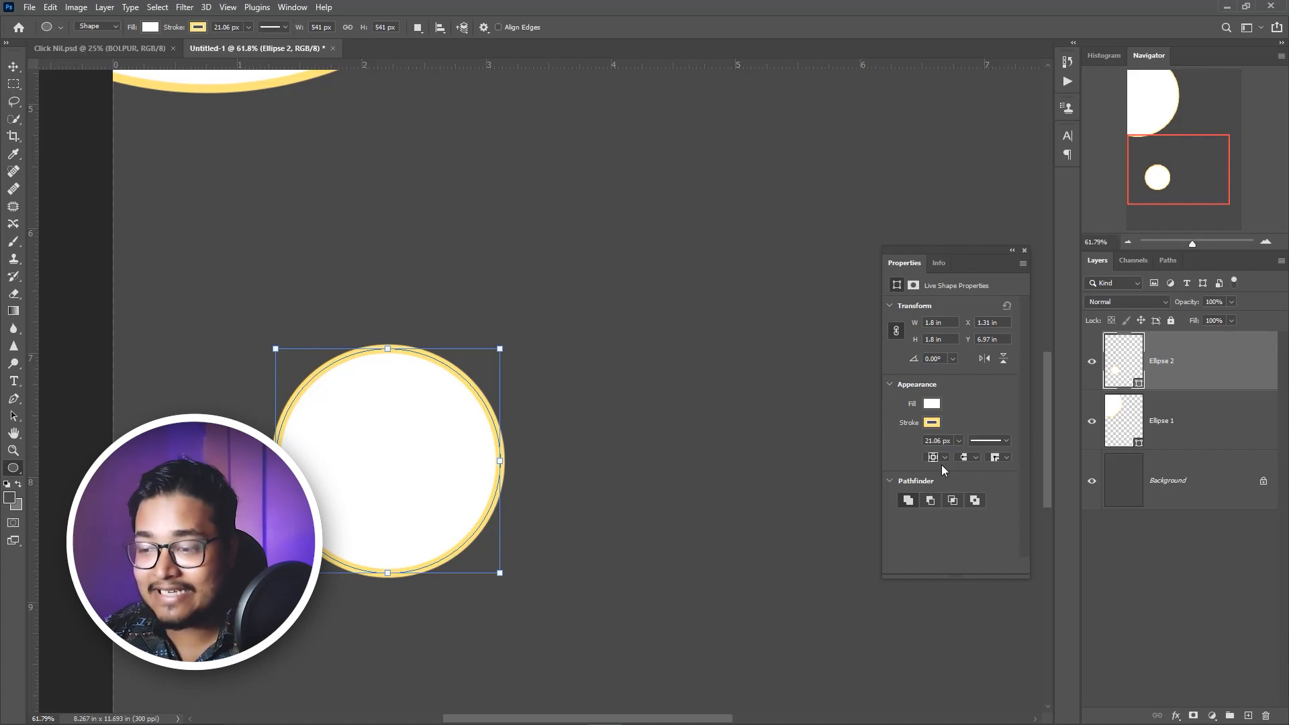
{"action": "left_click", "coordinate": [1024, 251]}
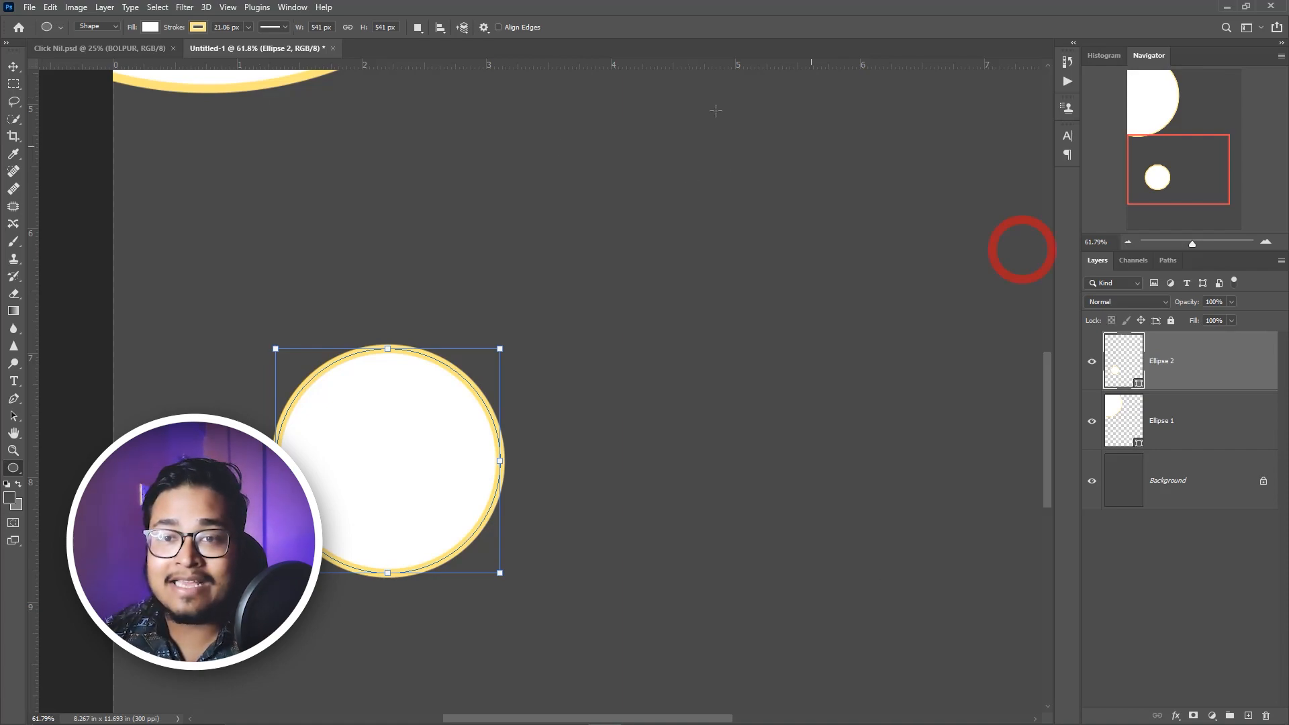
- Reduce the small circle's stroke to 7.41 px and move the circle up to just below the large one
{"action": "left_click", "coordinate": [249, 27]}
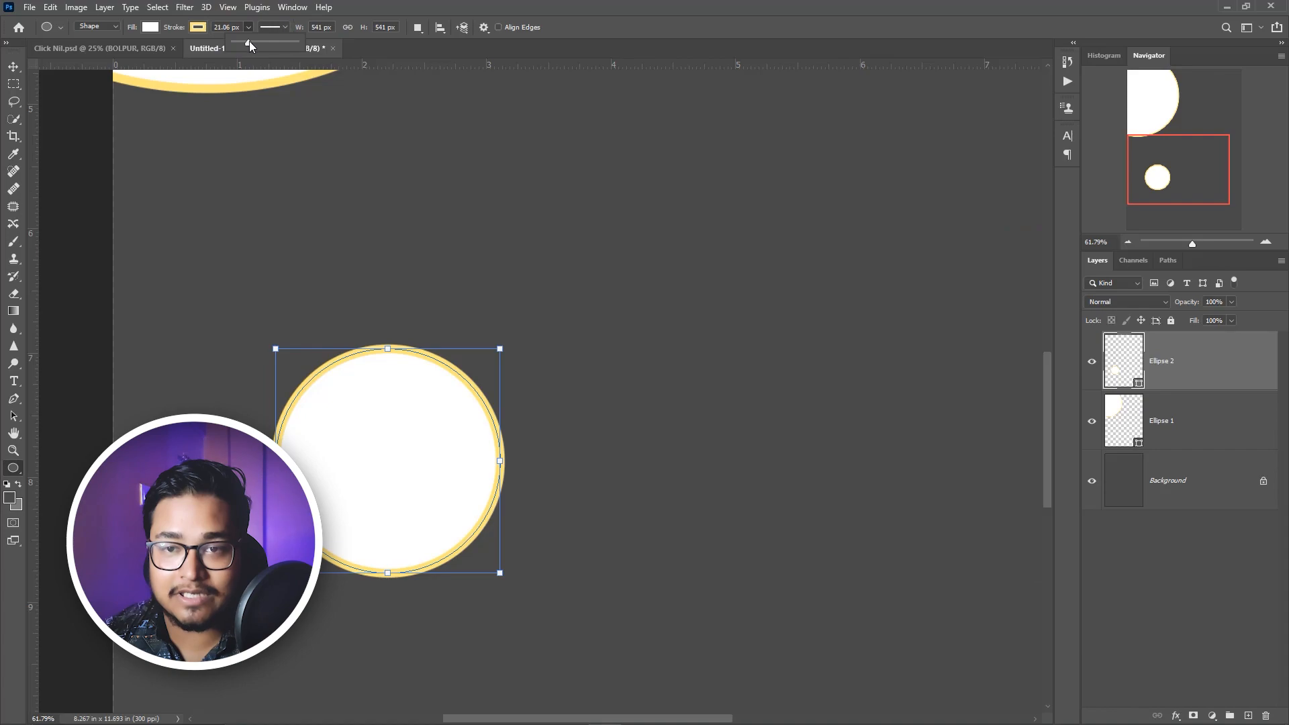
{"action": "left_click_drag", "start_coordinate": [247, 43], "coordinate": [245, 43]}
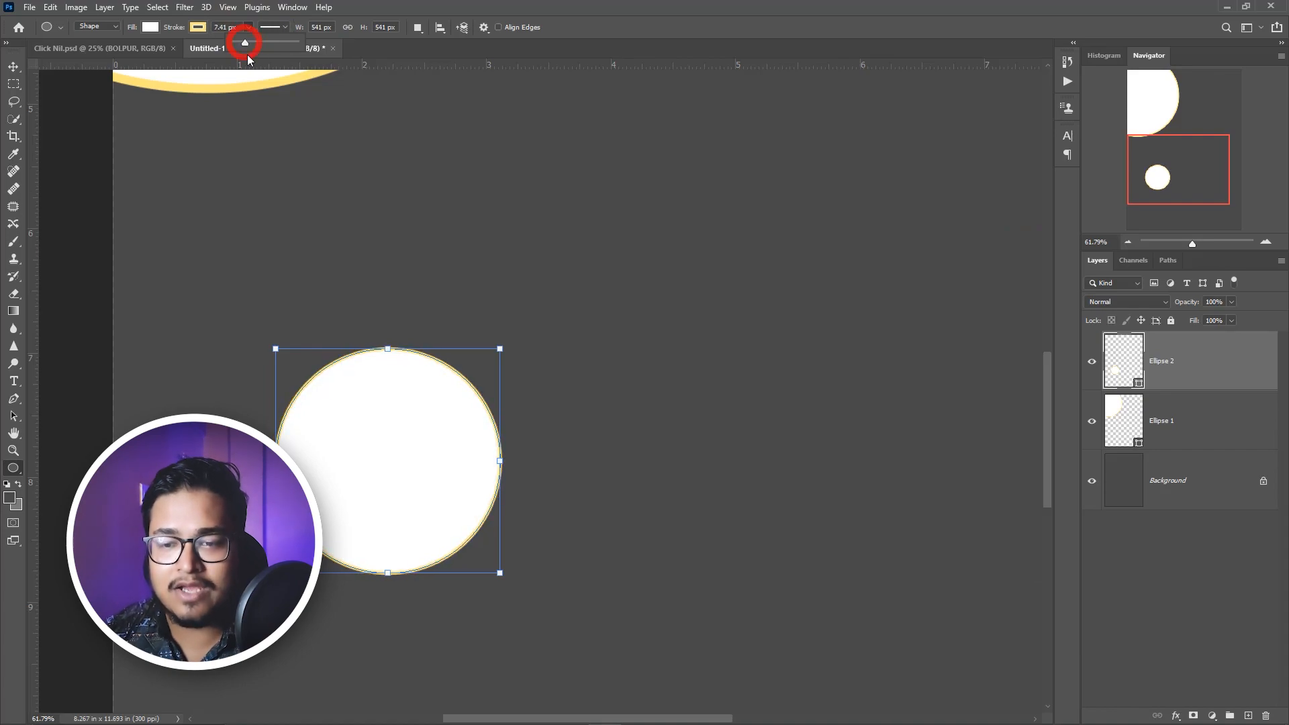
{"action": "left_click", "coordinate": [14, 66]}
{"action": "scroll", "coordinate": [476, 444], "scroll_direction": "down", "scroll_amount": 3}
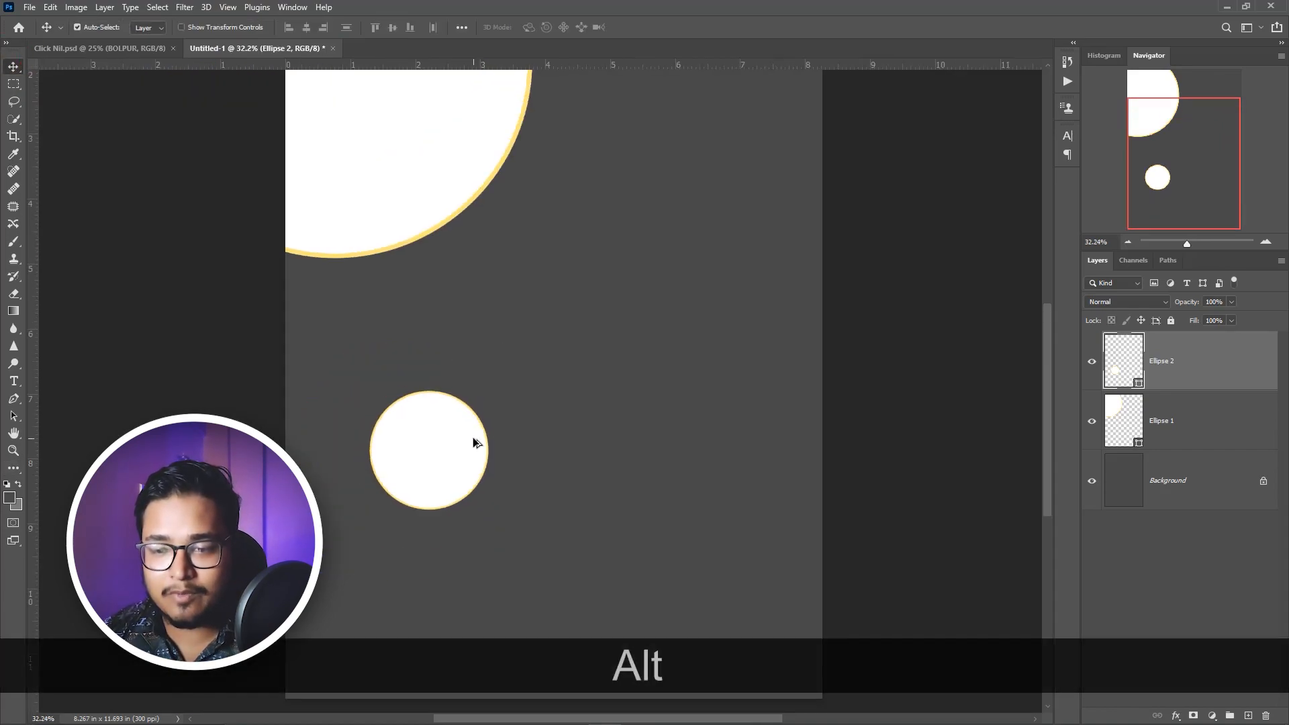
{"action": "left_click_drag", "start_coordinate": [437, 459], "coordinate": [398, 345]}
{"action": "left_click_drag", "start_coordinate": [497, 228], "coordinate": [492, 411]}
- Place photo 1 from the make up flayer folder in File Explorer directly above the large circle's layer
{"action": "left_click", "coordinate": [415, 298]}
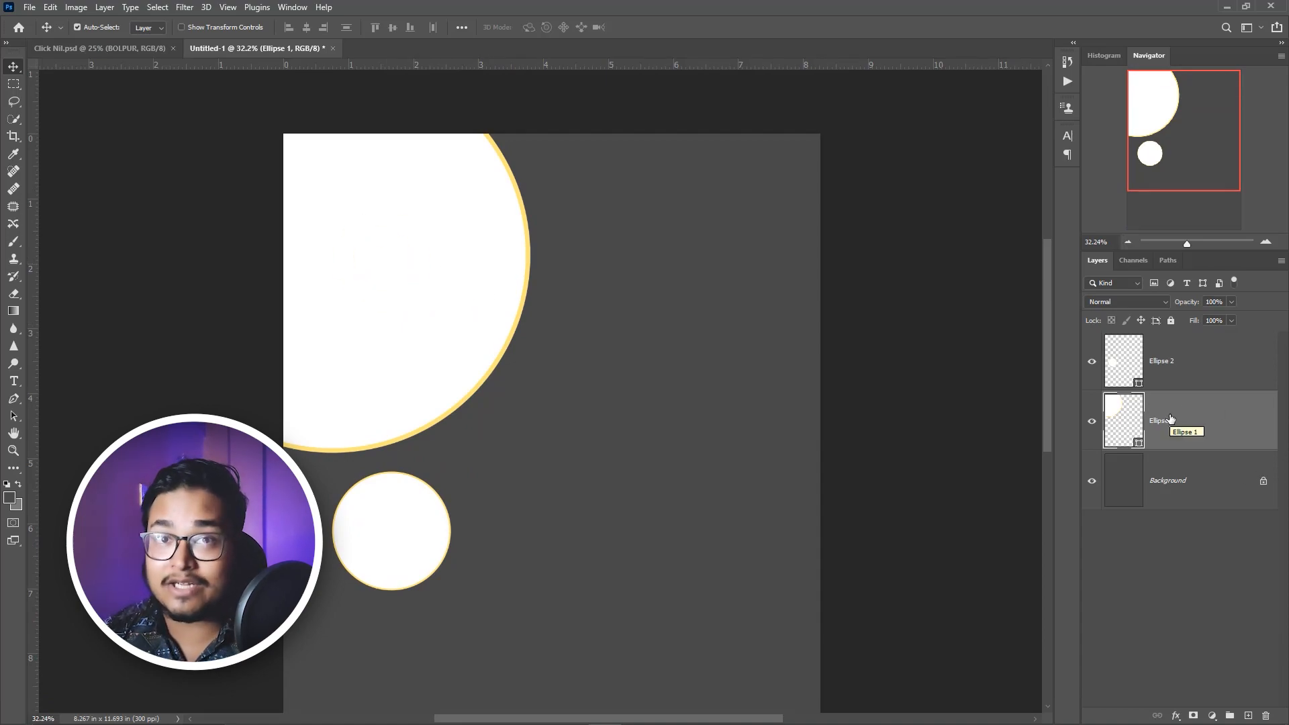
{"action": "left_click", "coordinate": [412, 255]}
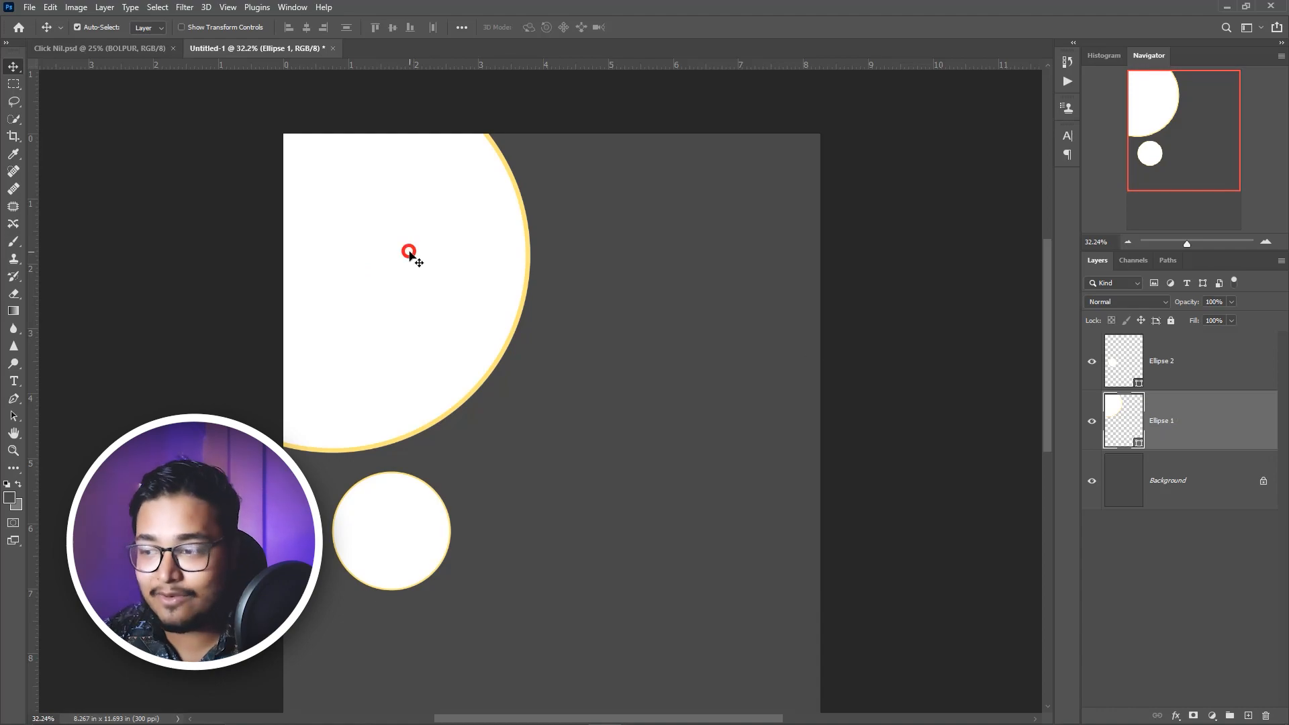
{"action": "key", "text": "alt+Tab"}
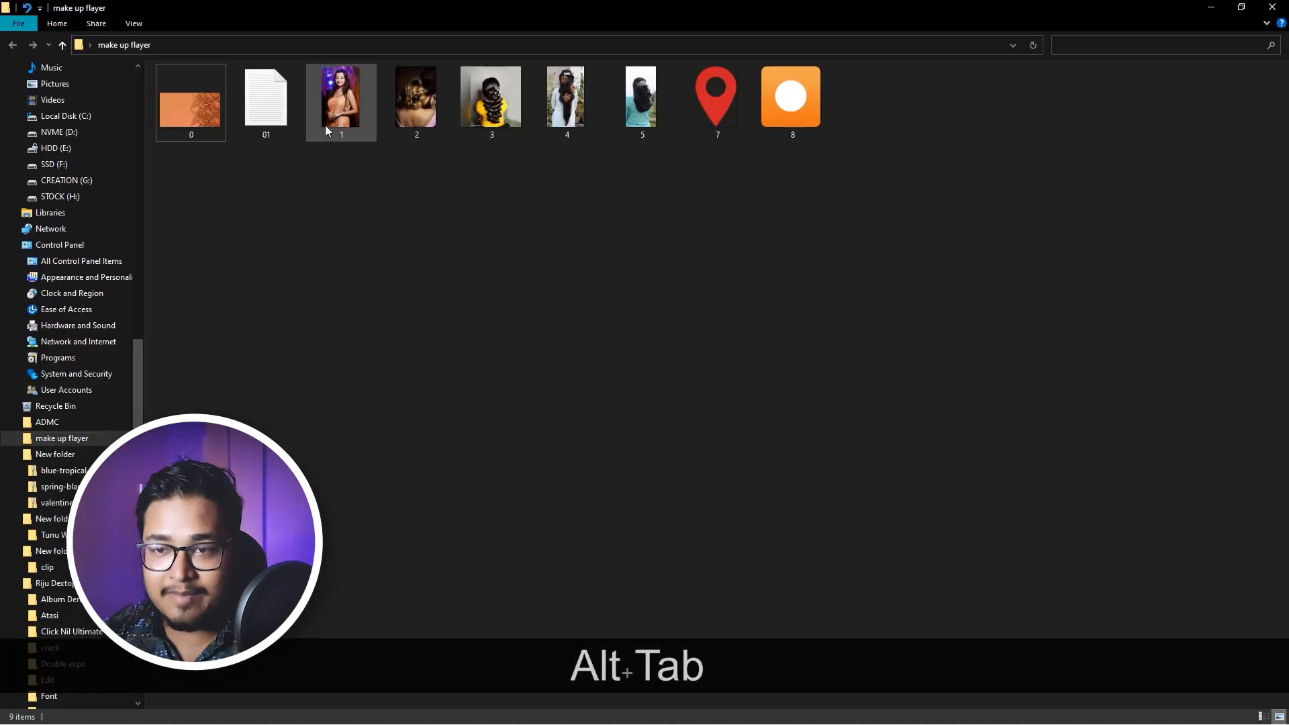
{"action": "left_click_drag", "start_coordinate": [325, 130], "coordinate": [413, 337]}
{"action": "key", "text": "alt+Tab"}
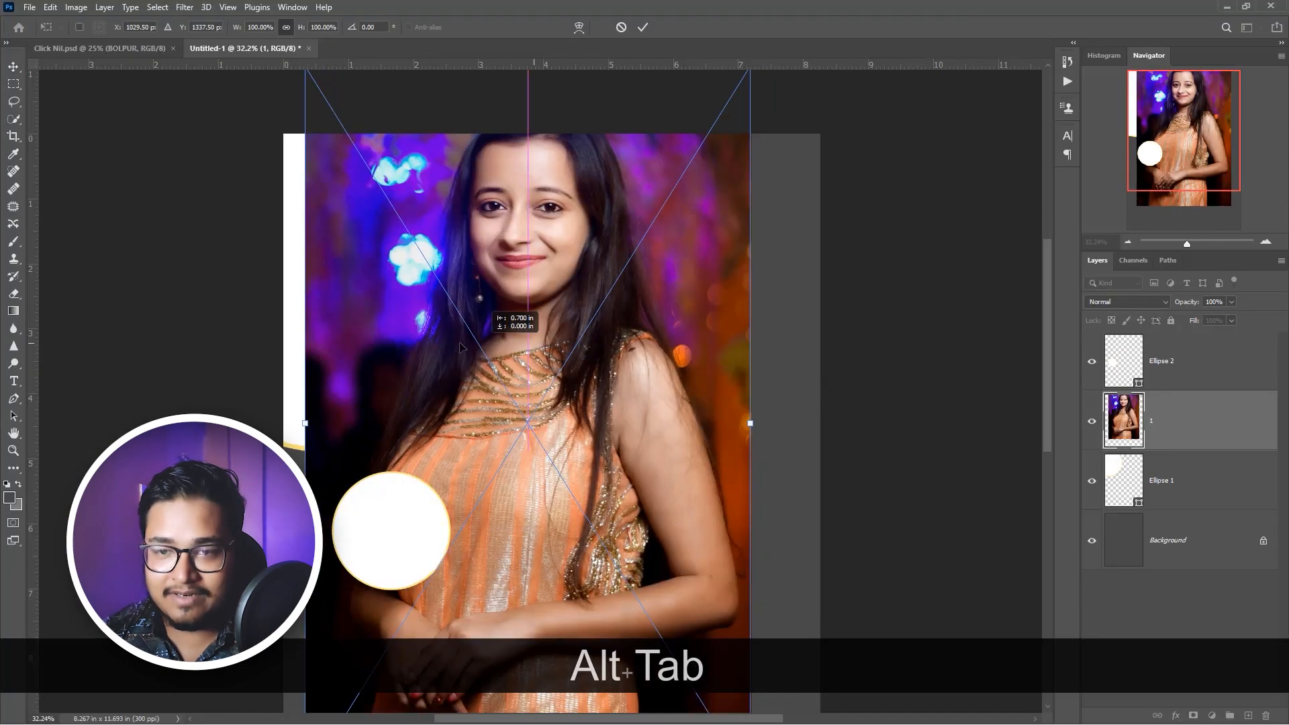
{"action": "key", "text": "Return"}
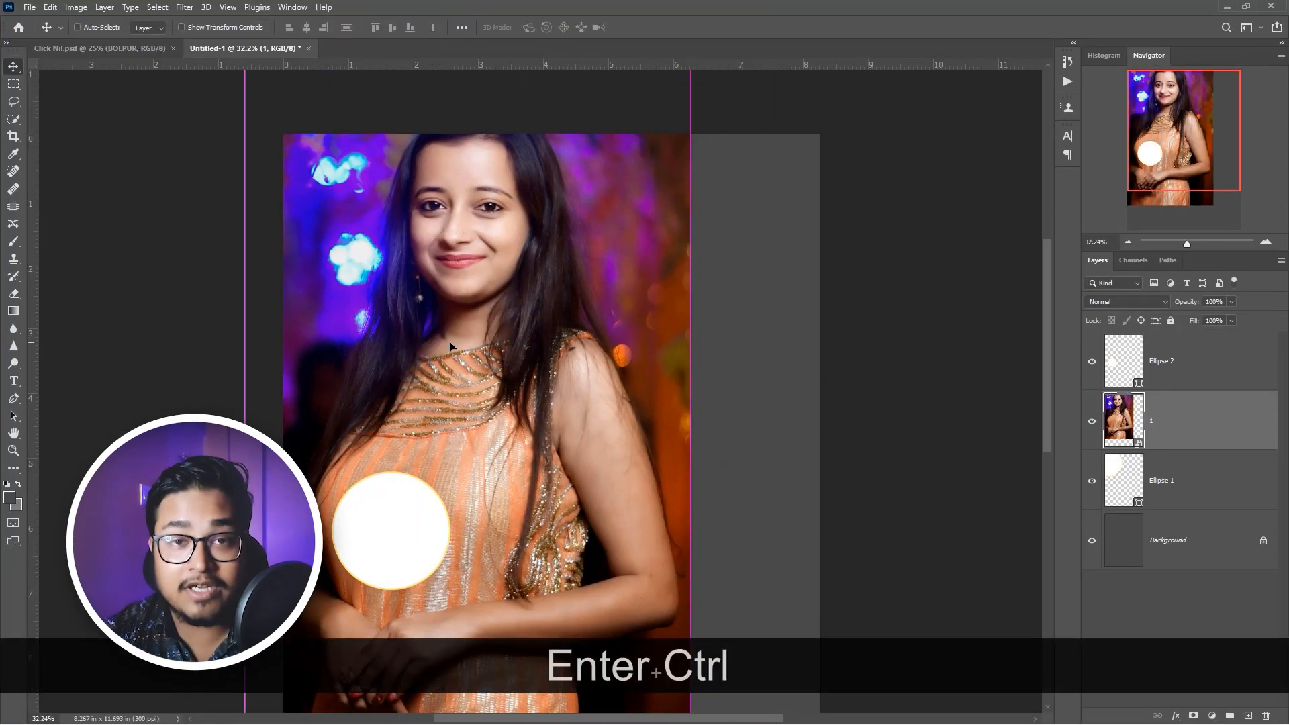
- Clip the placed photo to the large circle with a clipping mask
{"action": "key", "text": "ctrl+alt+g"}
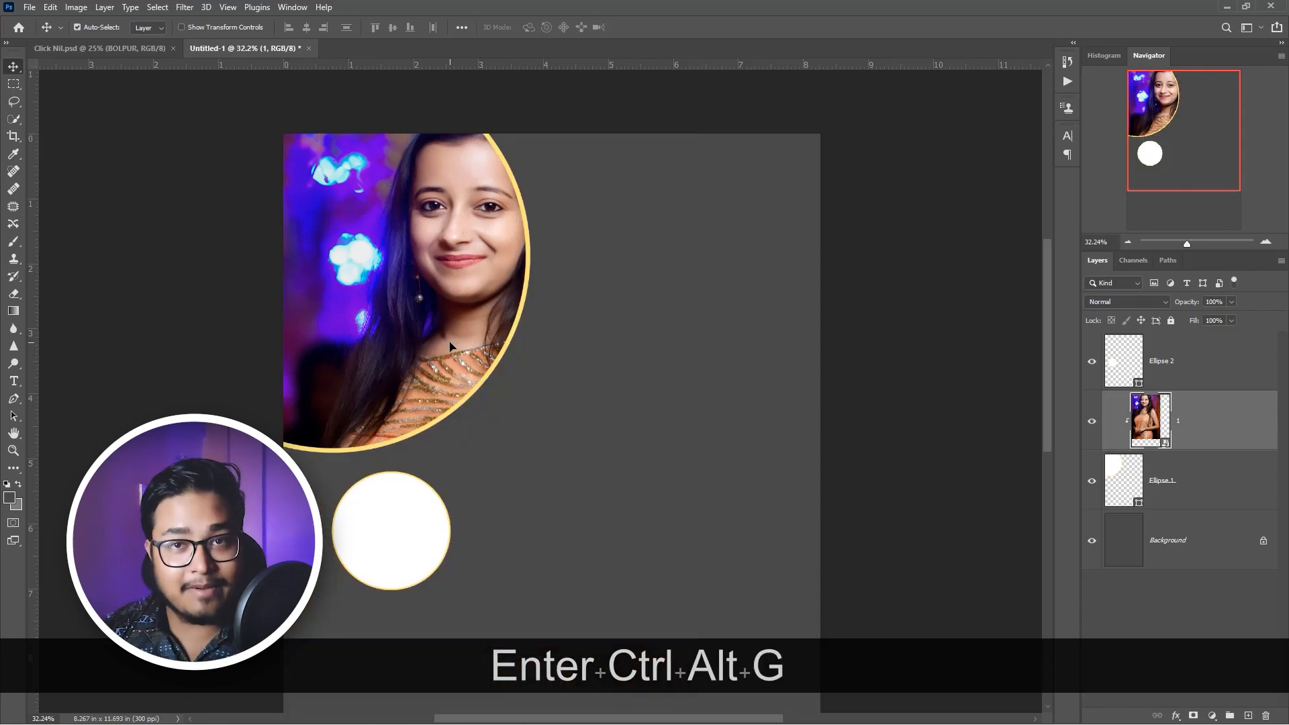
{"action": "key", "text": "ctrl+z"}
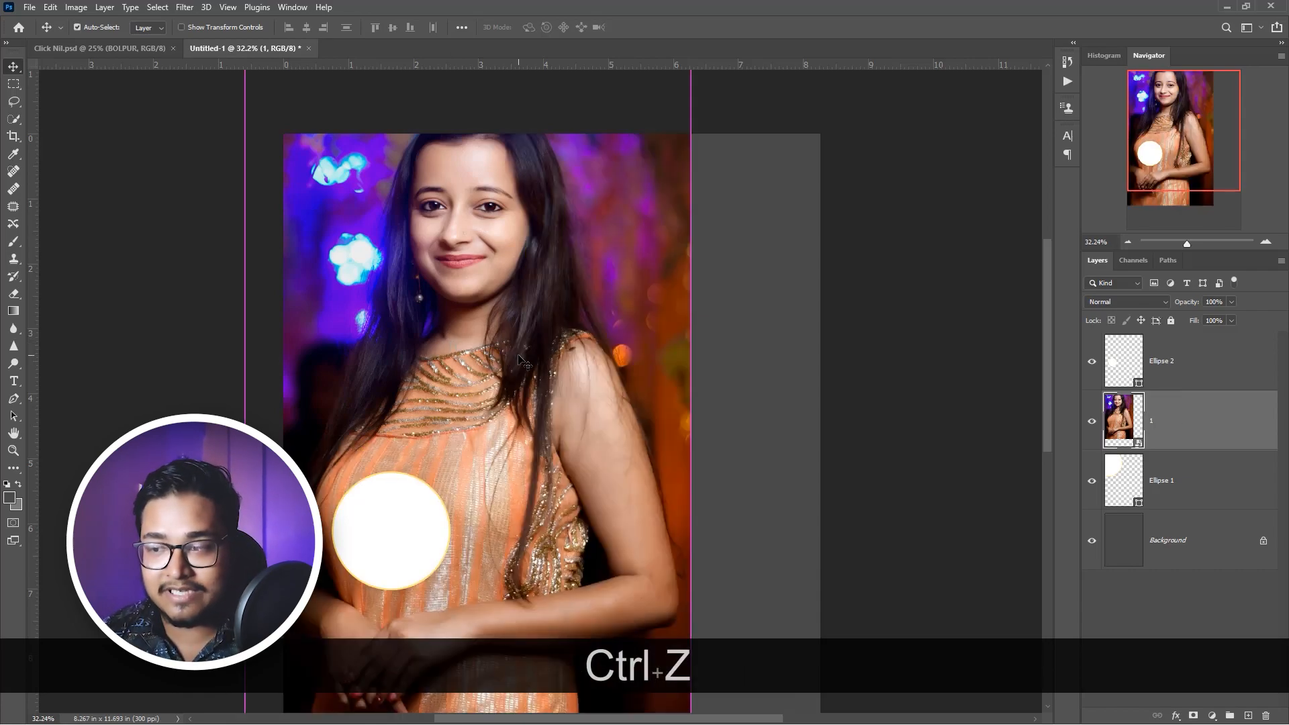
{"action": "right_click", "coordinate": [1197, 421]}
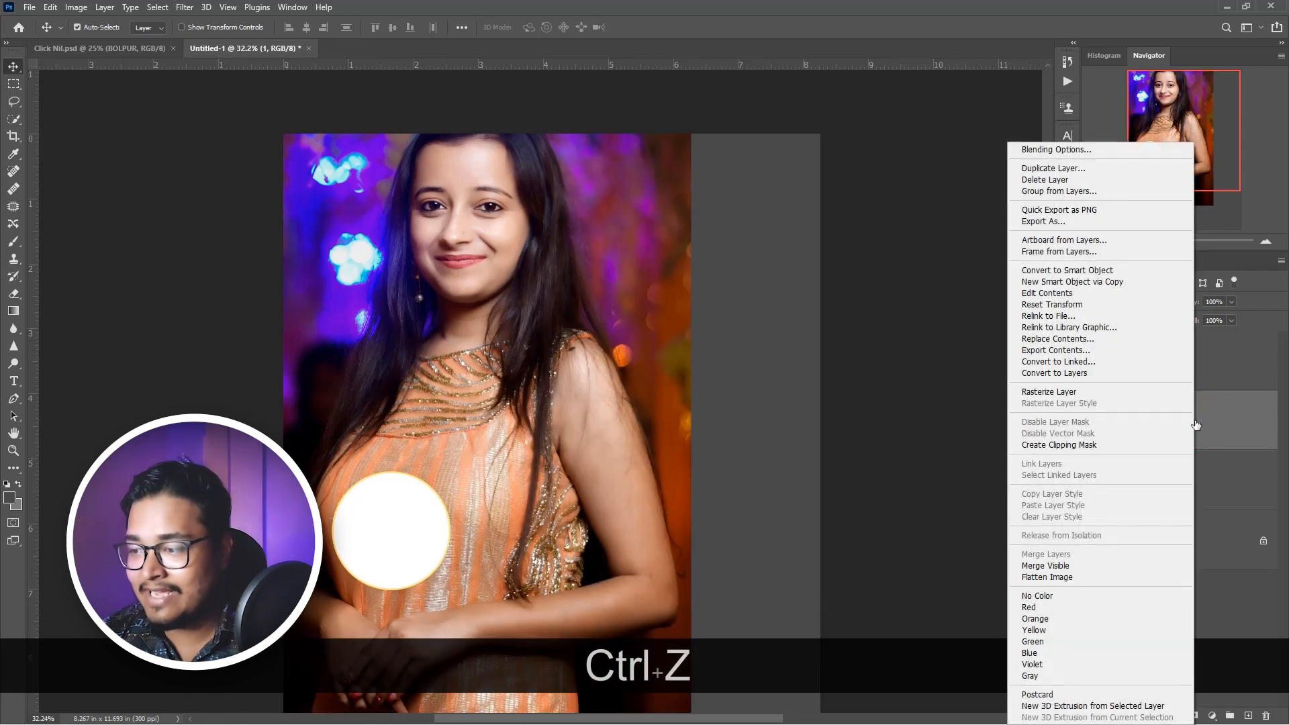
{"action": "left_click", "coordinate": [1096, 445]}
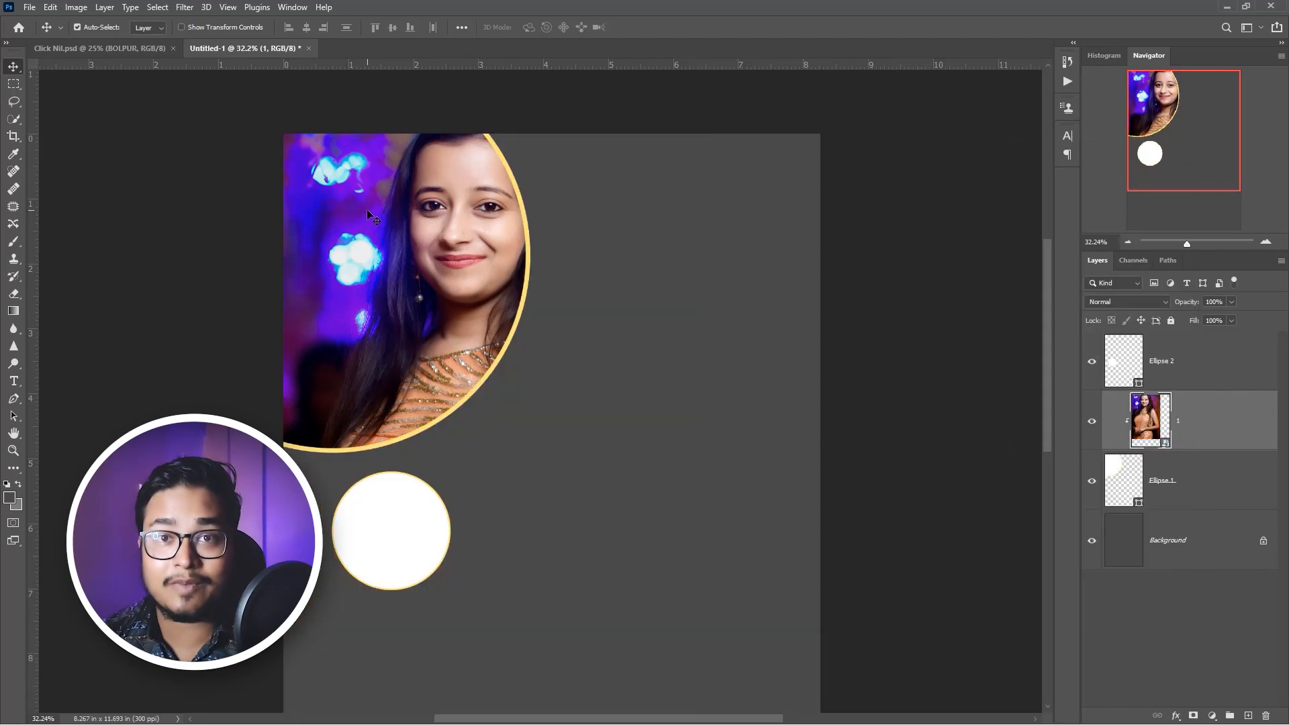
- Scale the clipped photo to about 63% and position it so the woman fits within the large circle
{"action": "key", "text": "ctrl+t"}
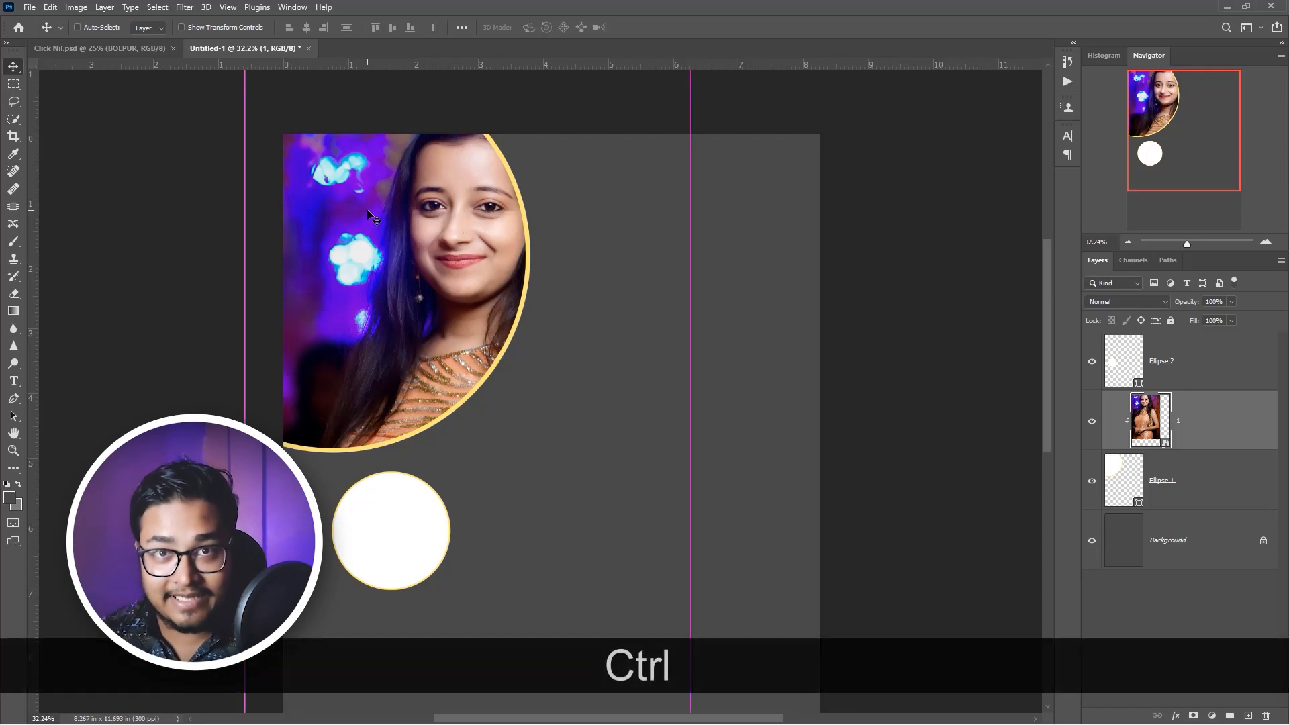
{"action": "left_click_drag", "start_coordinate": [689, 423], "coordinate": [527, 425]}
{"action": "left_click_drag", "start_coordinate": [453, 486], "coordinate": [469, 423]}
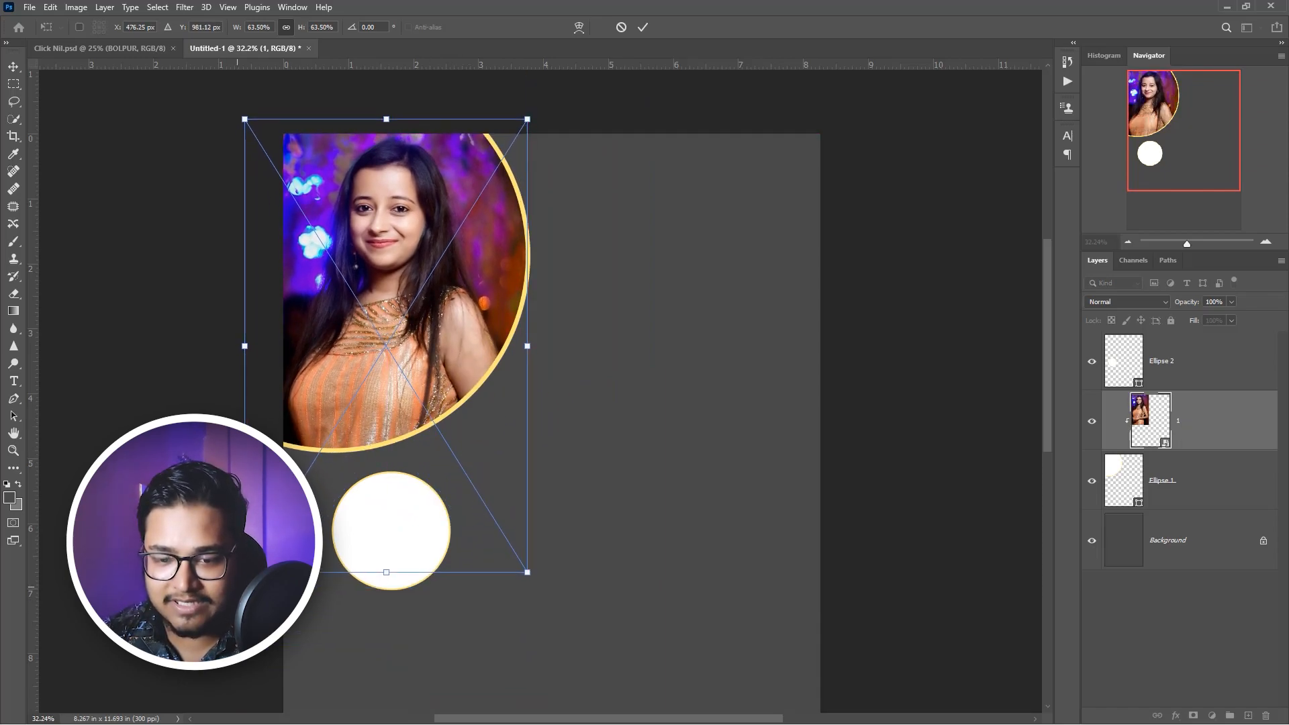
{"action": "left_click_drag", "start_coordinate": [244, 572], "coordinate": [265, 540]}
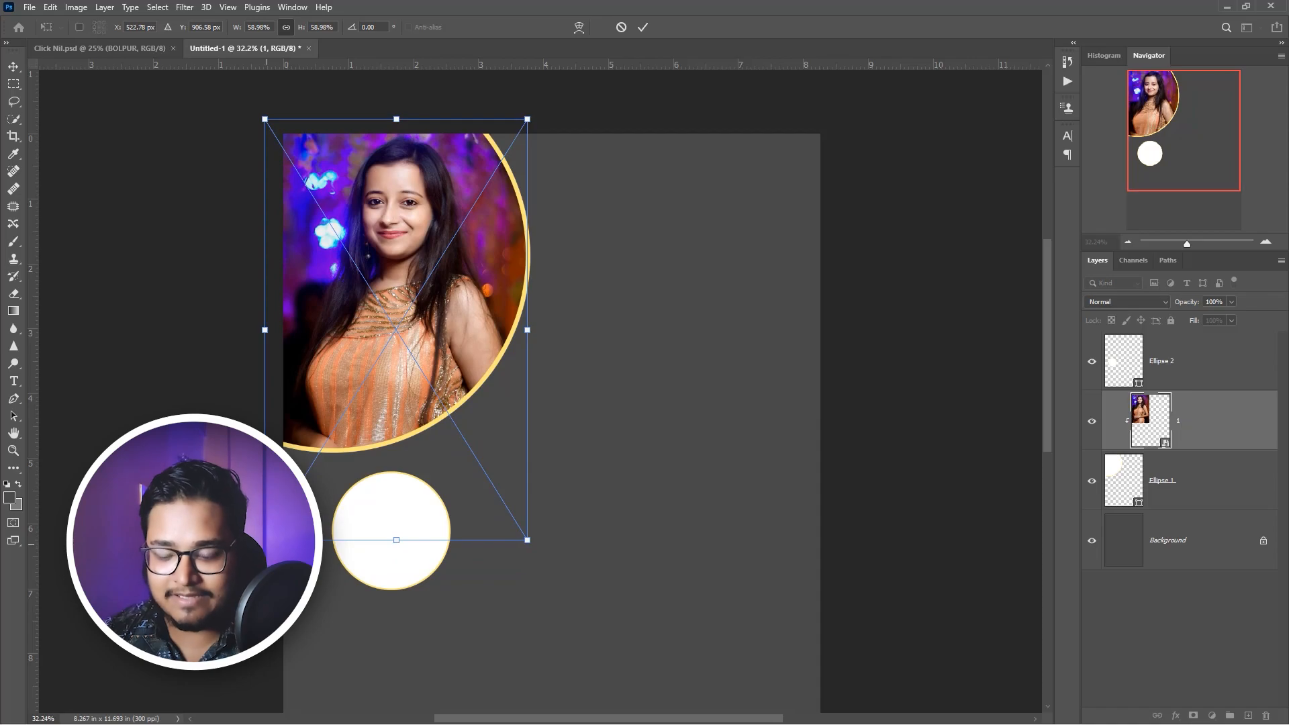
{"action": "left_click_drag", "start_coordinate": [265, 539], "coordinate": [247, 568]}
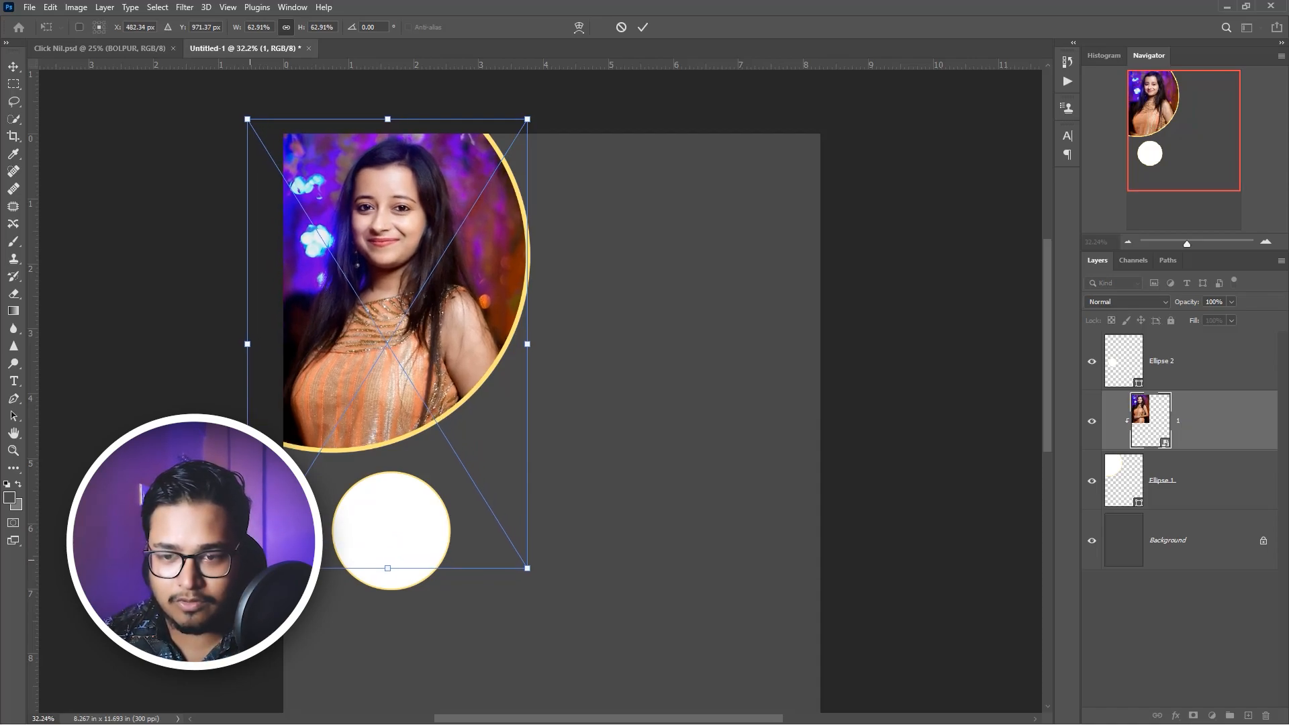
{"action": "key", "text": "Return"}
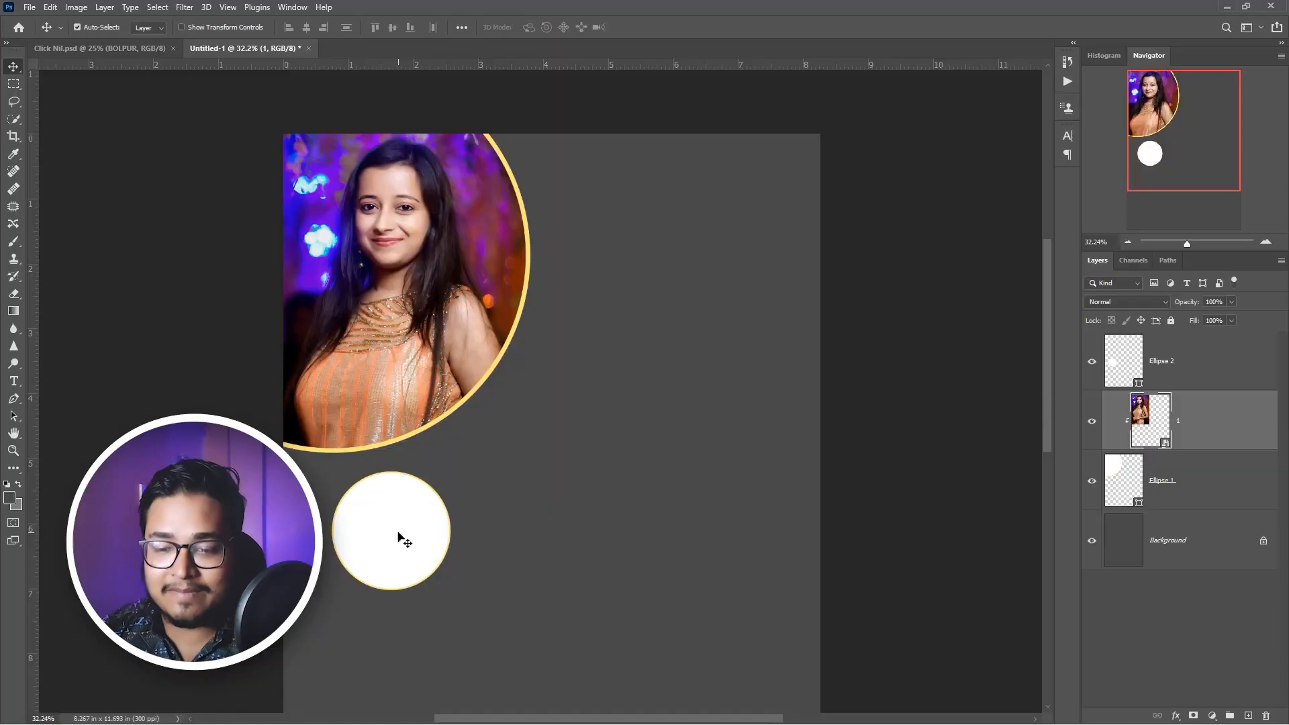
- Move the small circle up to overlap the large circle's lower edge and place two copies of it to its right
{"action": "left_click", "coordinate": [395, 536]}
{"action": "left_click_drag", "start_coordinate": [395, 535], "coordinate": [365, 488]}
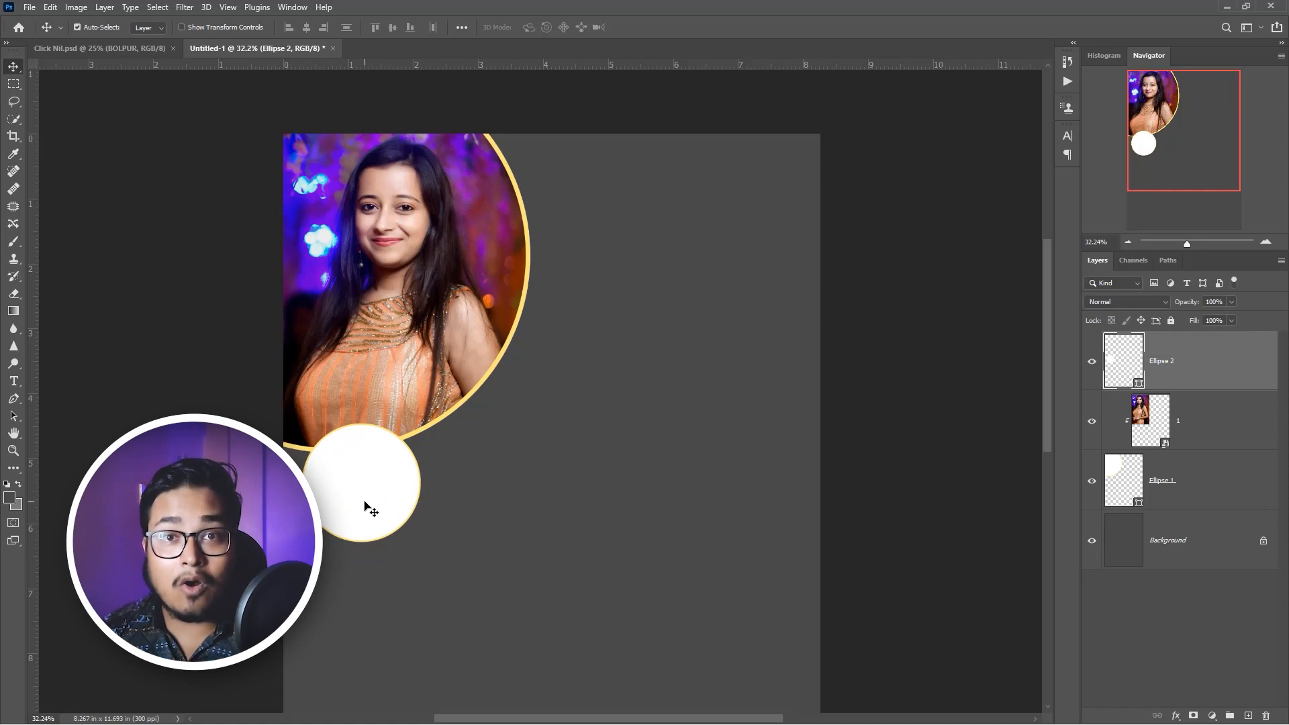
{"action": "left_click_drag", "start_coordinate": [365, 503], "coordinate": [503, 496]}
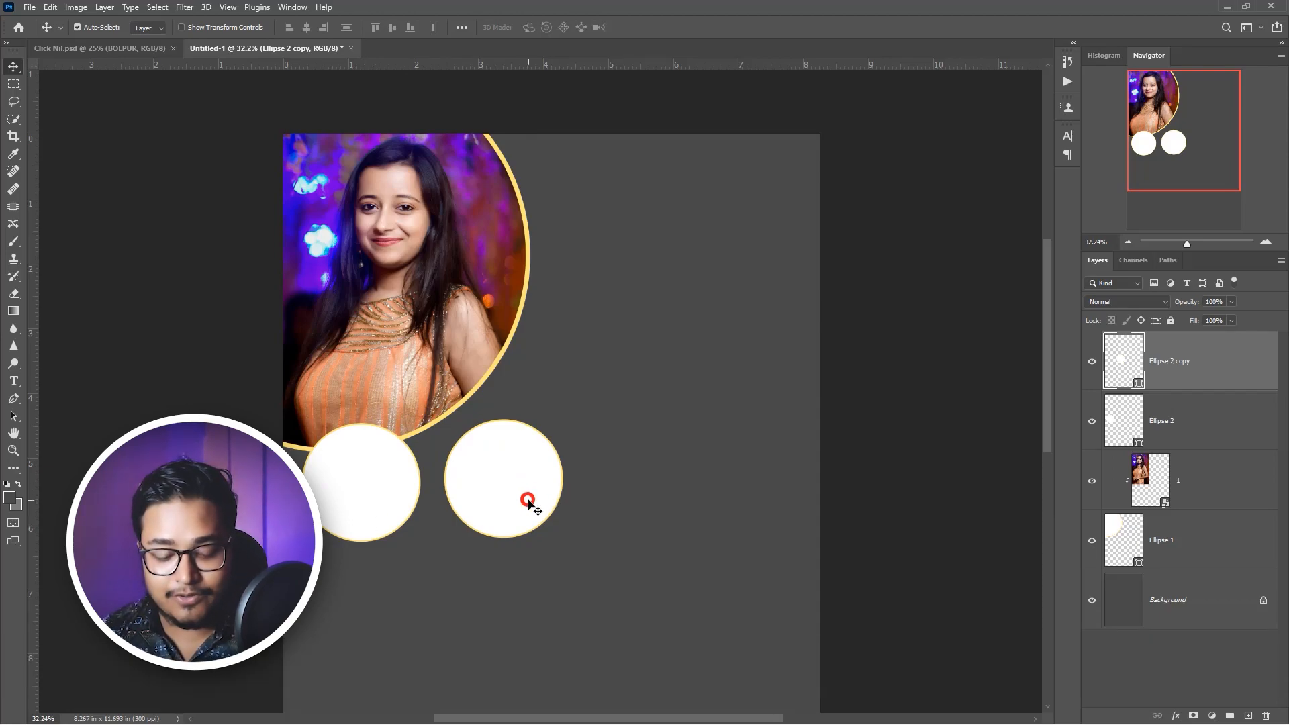
{"action": "key", "text": "ctrl+j"}
{"action": "left_click_drag", "start_coordinate": [512, 510], "coordinate": [636, 430]}
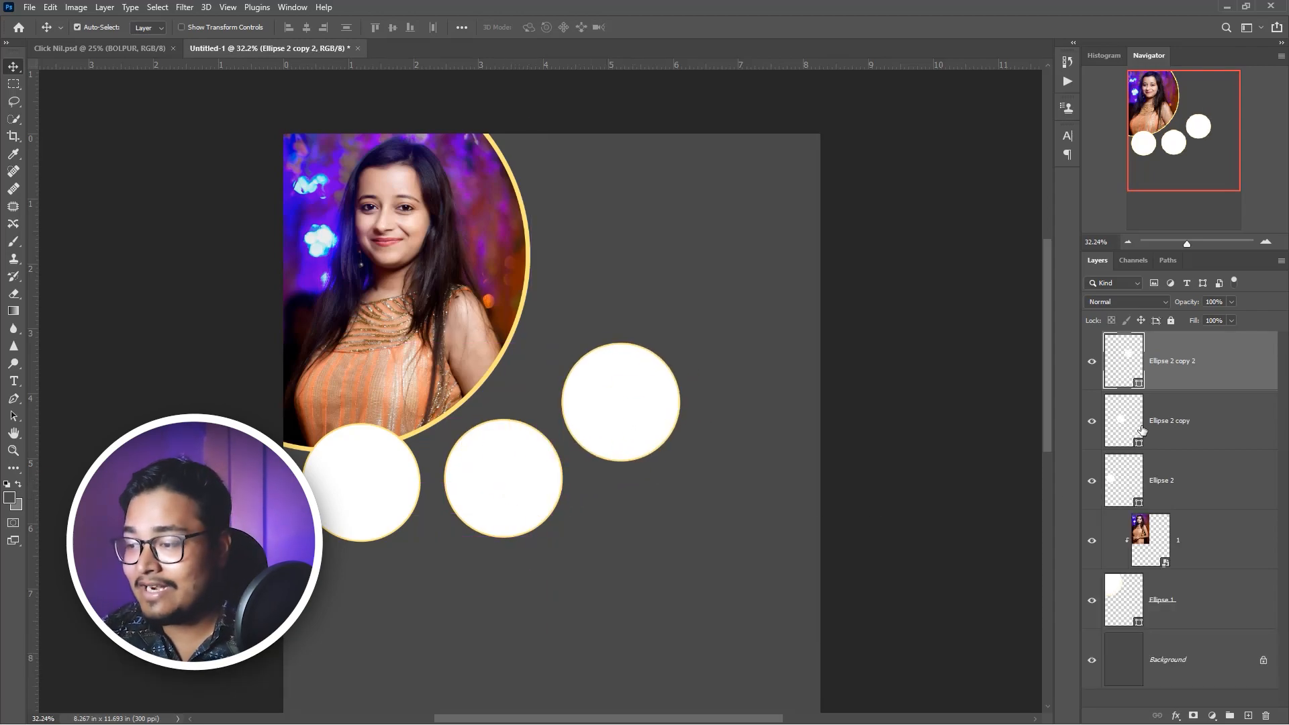
- Duplicate the third small circle's layer and move the copy up and to the right as a fourth circle
{"action": "right_click", "coordinate": [1207, 371]}
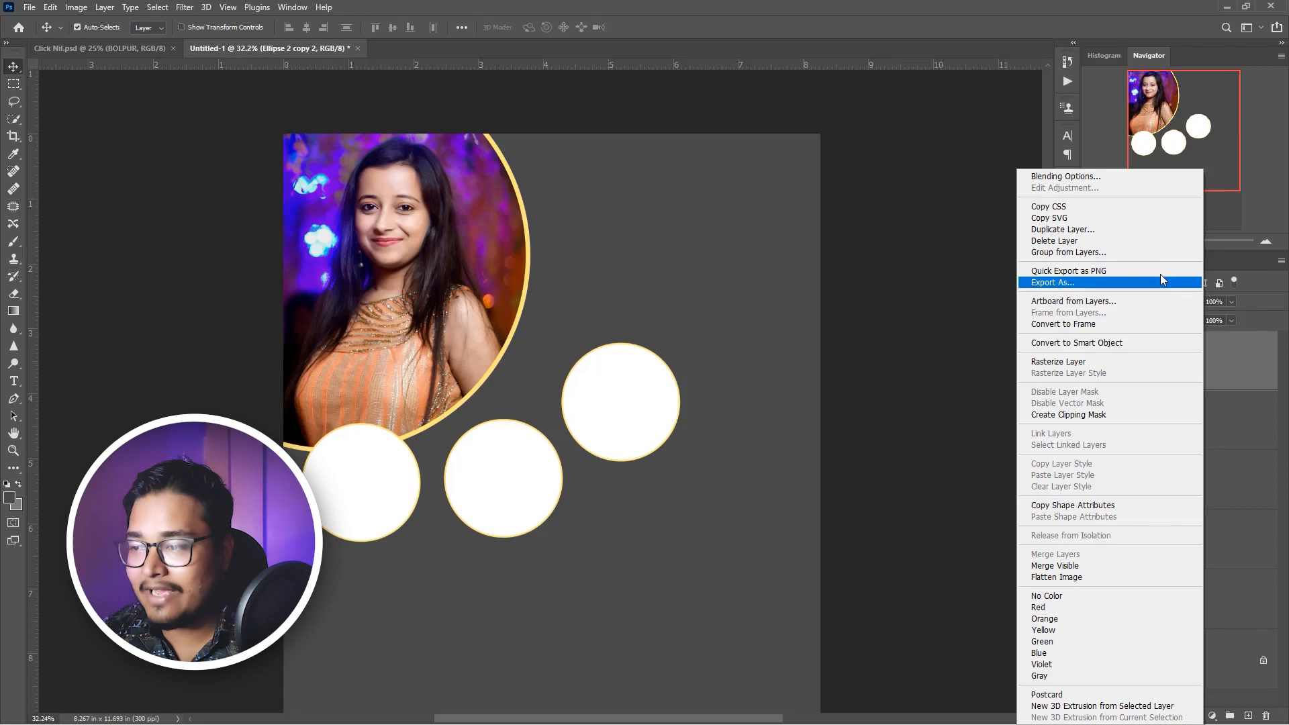
{"action": "left_click", "coordinate": [1150, 231]}
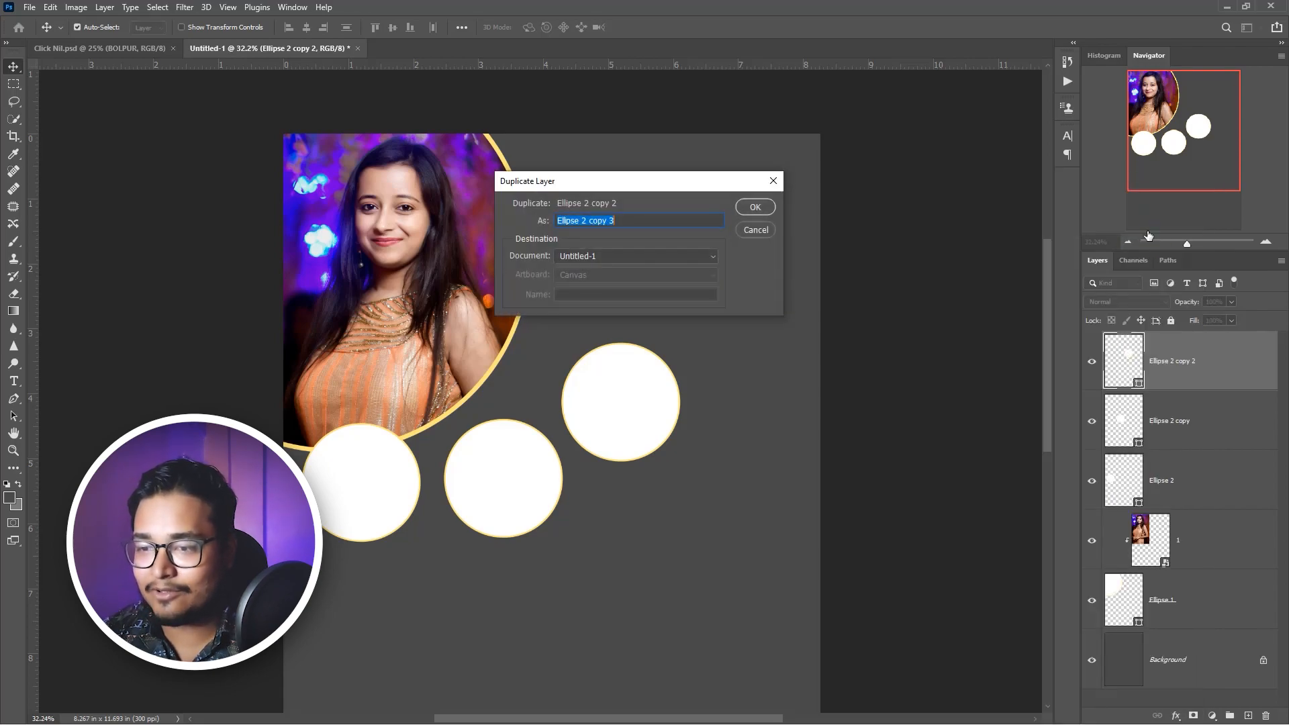
{"action": "left_click", "coordinate": [754, 207]}
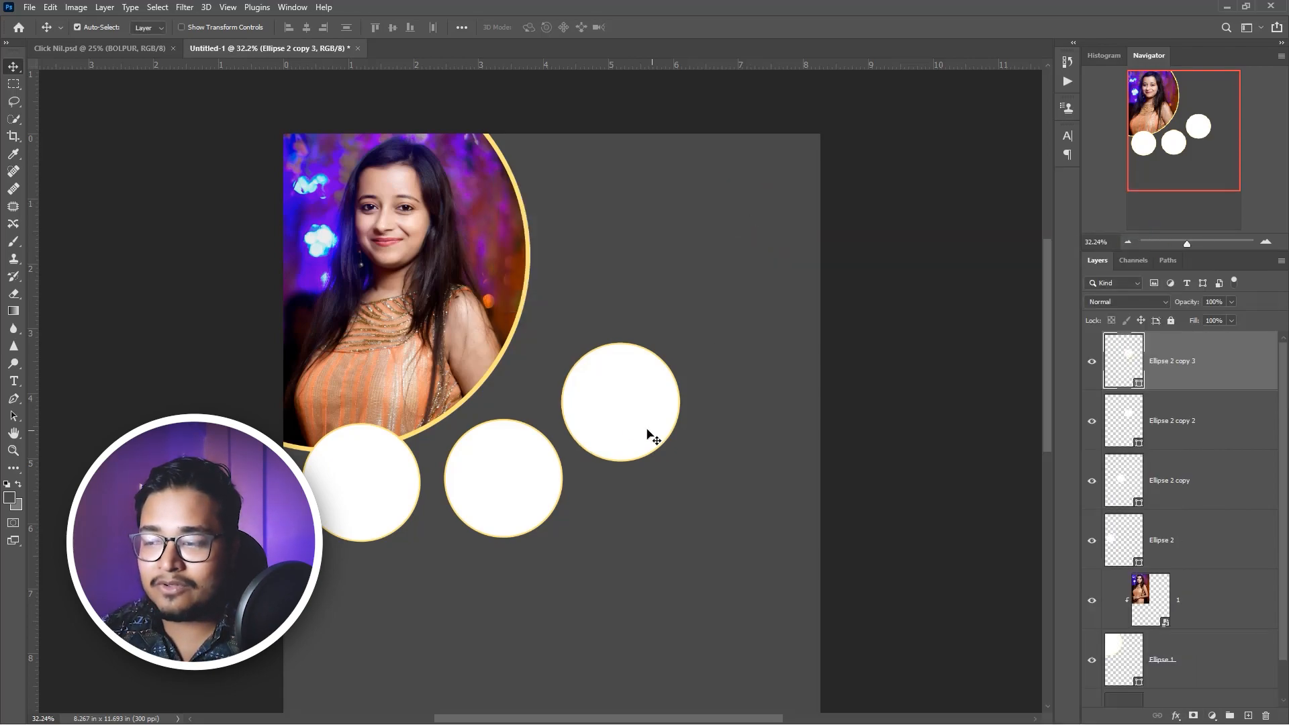
{"action": "left_click_drag", "start_coordinate": [610, 414], "coordinate": [702, 311]}
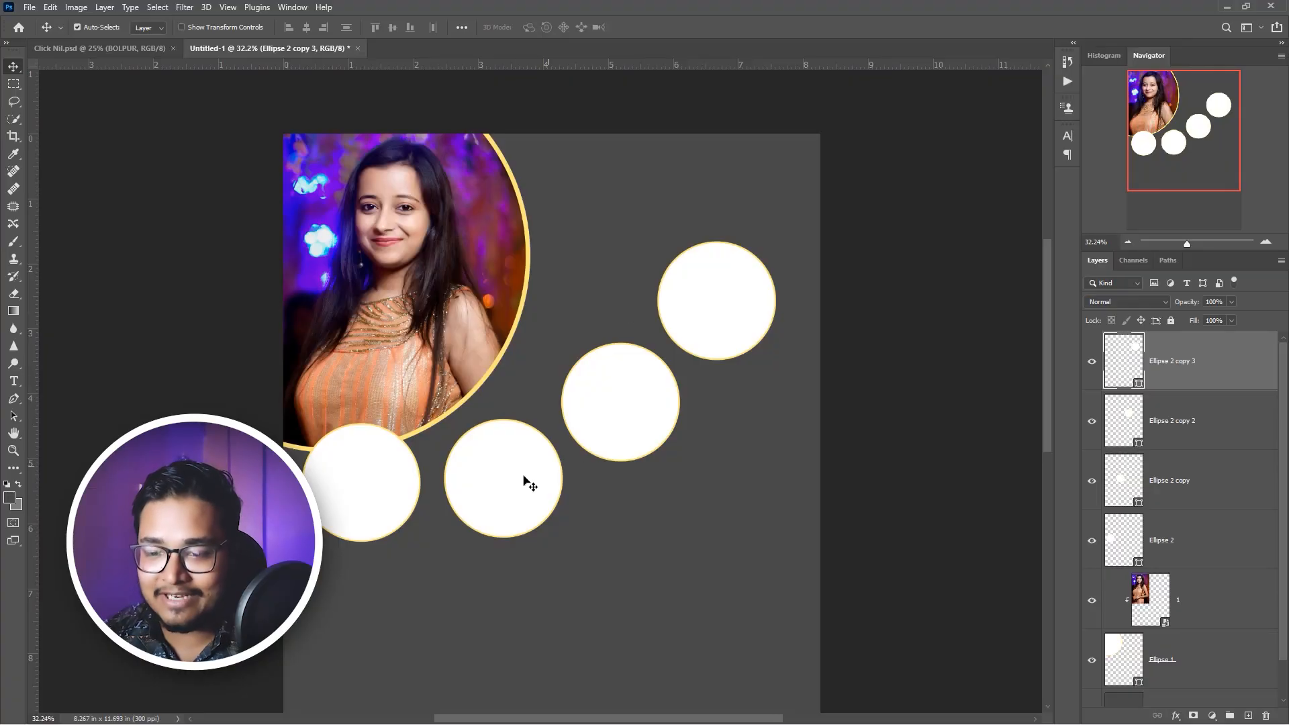
- Arrange the second, third and fourth small circles in a roughly horizontal row beside the first one
{"action": "left_click_drag", "start_coordinate": [507, 492], "coordinate": [511, 482]}
{"action": "left_click_drag", "start_coordinate": [613, 420], "coordinate": [650, 482]}
{"action": "left_click_drag", "start_coordinate": [701, 324], "coordinate": [769, 488]}
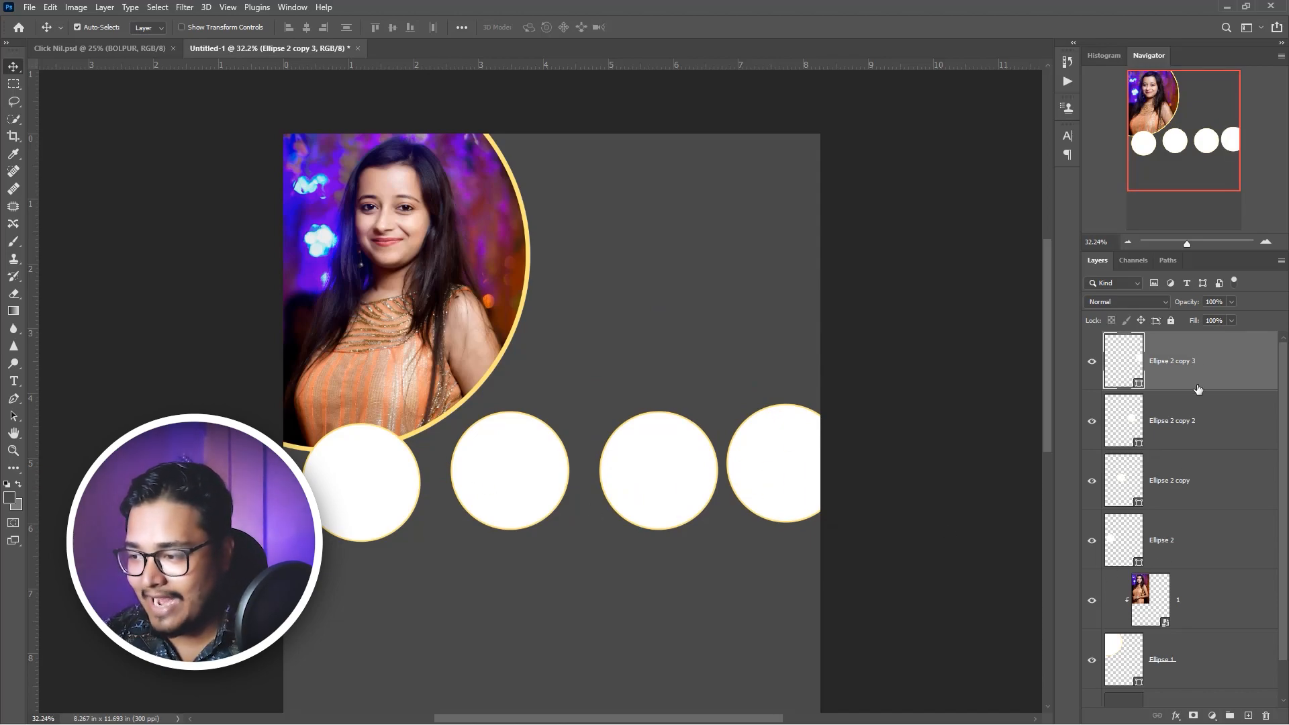
- Select all four small circle layers and scale them down together to fit within the page width
{"action": "left_click", "coordinate": [1196, 429]}
{"action": "left_click", "coordinate": [1194, 474]}
{"action": "left_click", "coordinate": [1192, 526]}
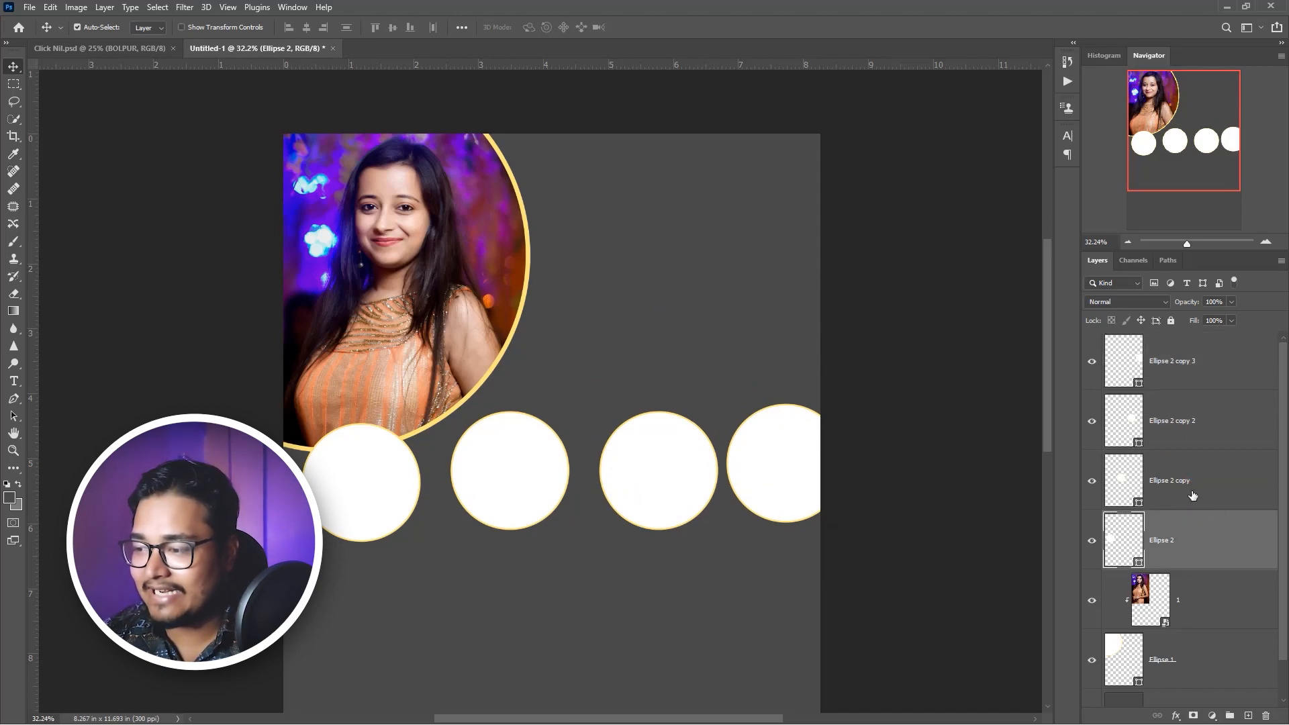
{"action": "left_click", "coordinate": [1197, 374], "text": "shift"}
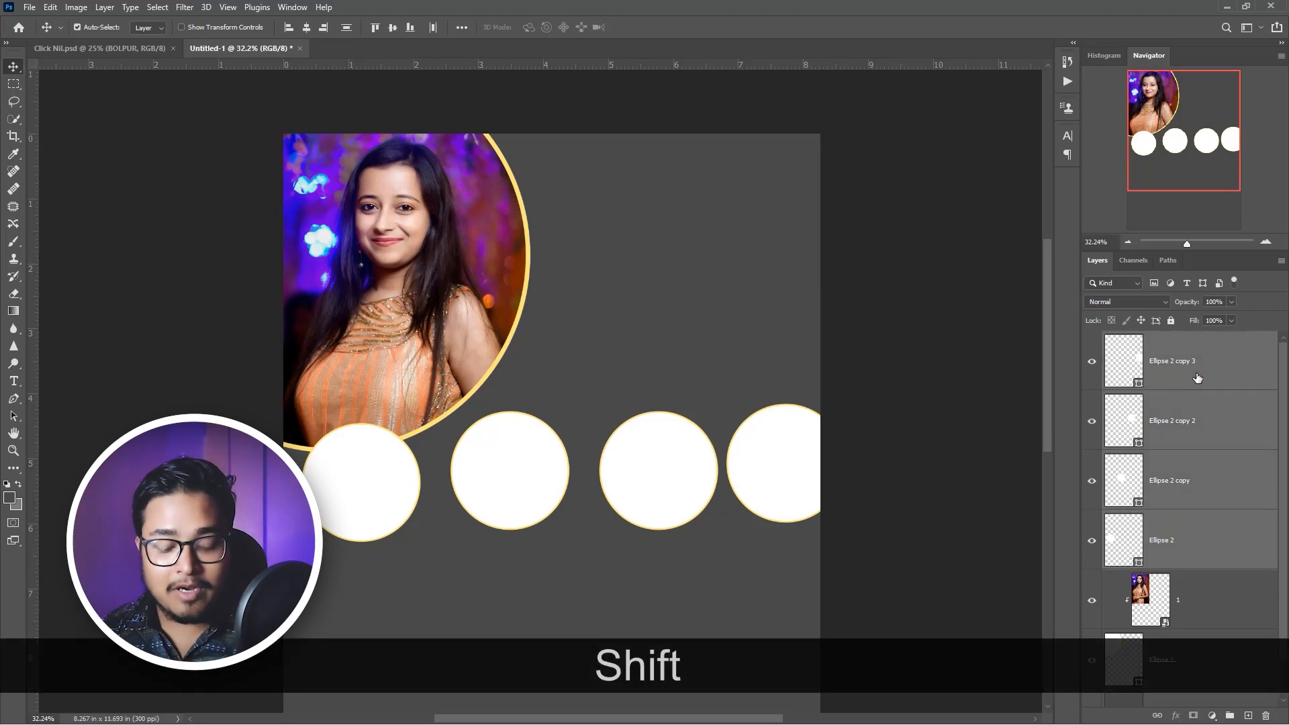
{"action": "key", "text": "ctrl"}
{"action": "key", "text": "ctrl+t"}
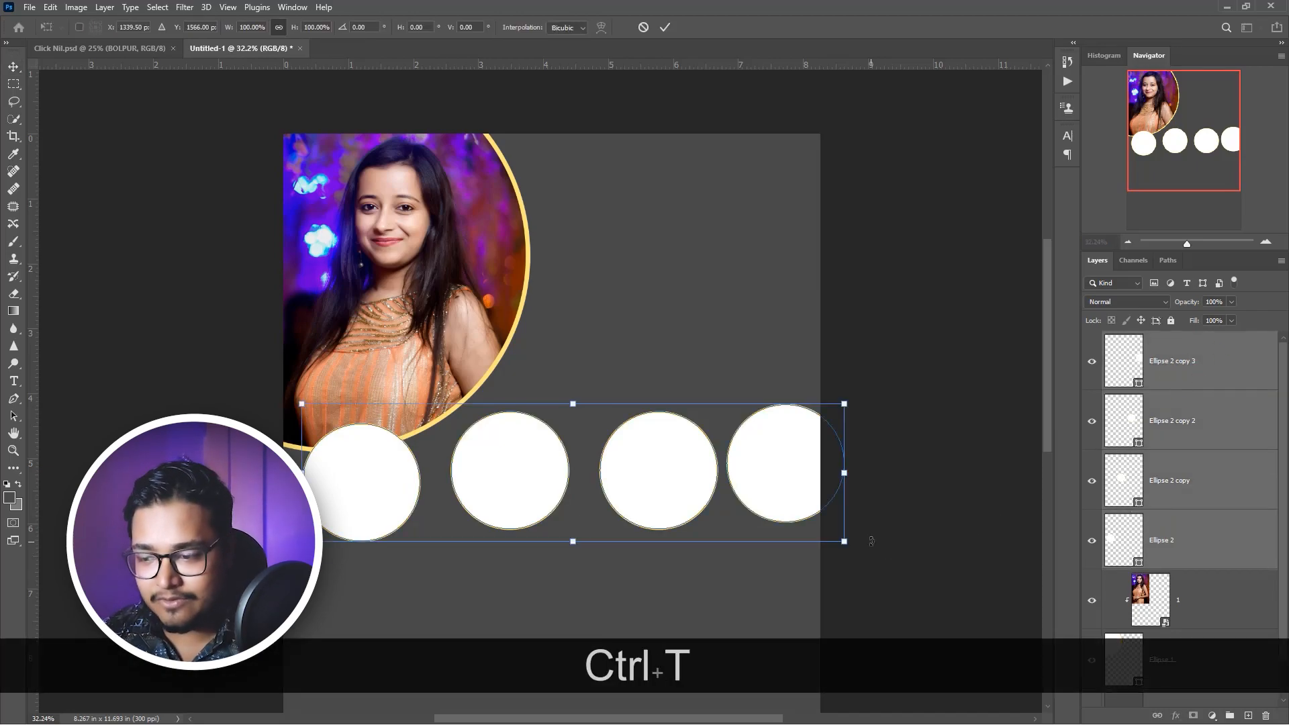
{"action": "left_click_drag", "start_coordinate": [845, 541], "coordinate": [777, 500]}
{"action": "key", "text": "Return"}
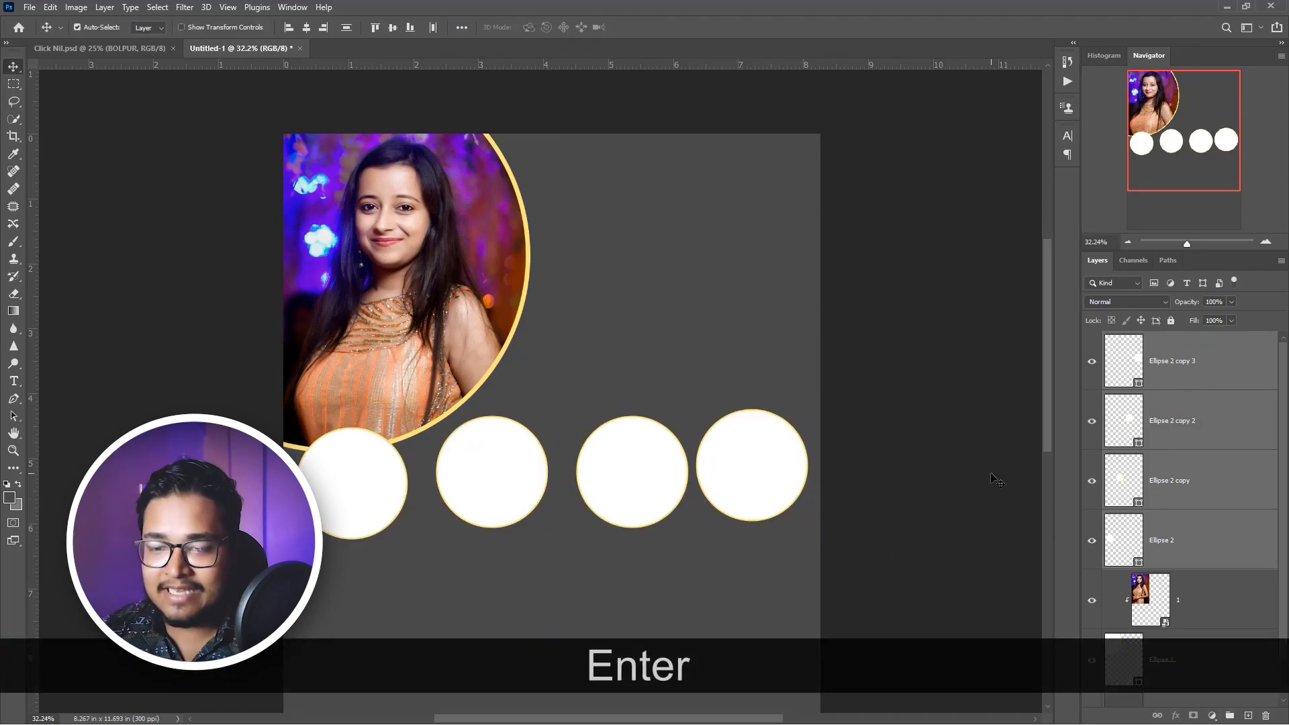
- Adjust the spacing of the second, third and fourth small circles, raising the third above the others
{"action": "left_click", "coordinate": [482, 483]}
{"action": "mouse_move", "coordinate": [482, 483]}
{"action": "left_mouse_down"}
{"action": "mouse_move", "coordinate": [473, 473]}
{"action": "mouse_move", "coordinate": [474, 484]}
{"action": "left_mouse_up"}
{"action": "left_click_drag", "start_coordinate": [629, 481], "coordinate": [619, 451]}
{"action": "left_click_drag", "start_coordinate": [723, 470], "coordinate": [721, 477]}
{"action": "left_click_drag", "start_coordinate": [614, 463], "coordinate": [605, 448]}
- Select the large circle together with its clipped portrait and shift both slightly right and down
{"action": "scroll", "coordinate": [591, 456], "scroll_direction": "down", "scroll_amount": 3}
{"action": "left_click", "coordinate": [1200, 602]}
{"action": "left_click", "coordinate": [1201, 653], "text": "shift"}
{"action": "left_click_drag", "start_coordinate": [437, 269], "coordinate": [455, 278]}
- Reposition the four small circles into an arc that rises from the portrait's lower edge towards the page's right side
{"action": "left_click_drag", "start_coordinate": [398, 373], "coordinate": [400, 382]}
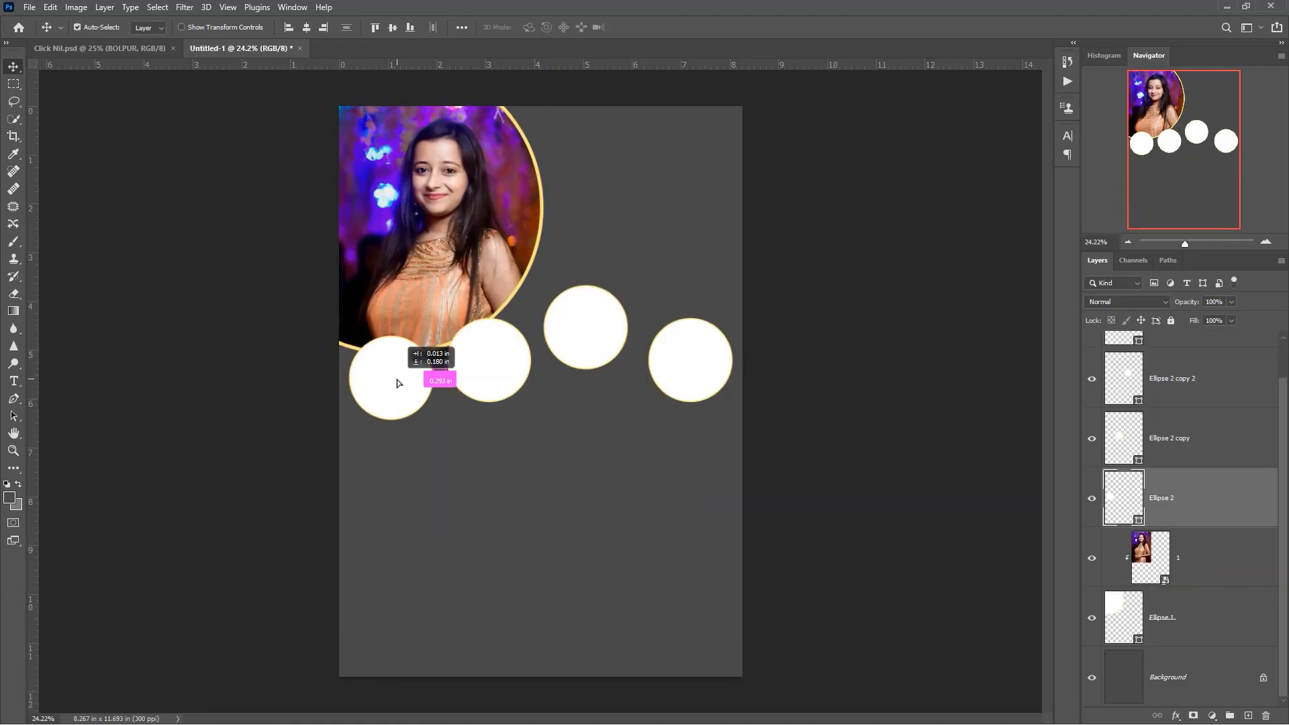
{"action": "left_click_drag", "start_coordinate": [494, 366], "coordinate": [494, 355]}
{"action": "left_click_drag", "start_coordinate": [589, 341], "coordinate": [590, 351]}
{"action": "left_click_drag", "start_coordinate": [692, 366], "coordinate": [691, 322]}
- Enlarge the four small circles slightly together and nudge the second and fourth ones upward
{"action": "left_click", "coordinate": [1148, 545], "text": "shift"}
{"action": "key", "text": "ctrl+t"}
{"action": "left_click_drag", "start_coordinate": [499, 353], "coordinate": [497, 347]}
{"action": "left_click_drag", "start_coordinate": [702, 312], "coordinate": [691, 299]}
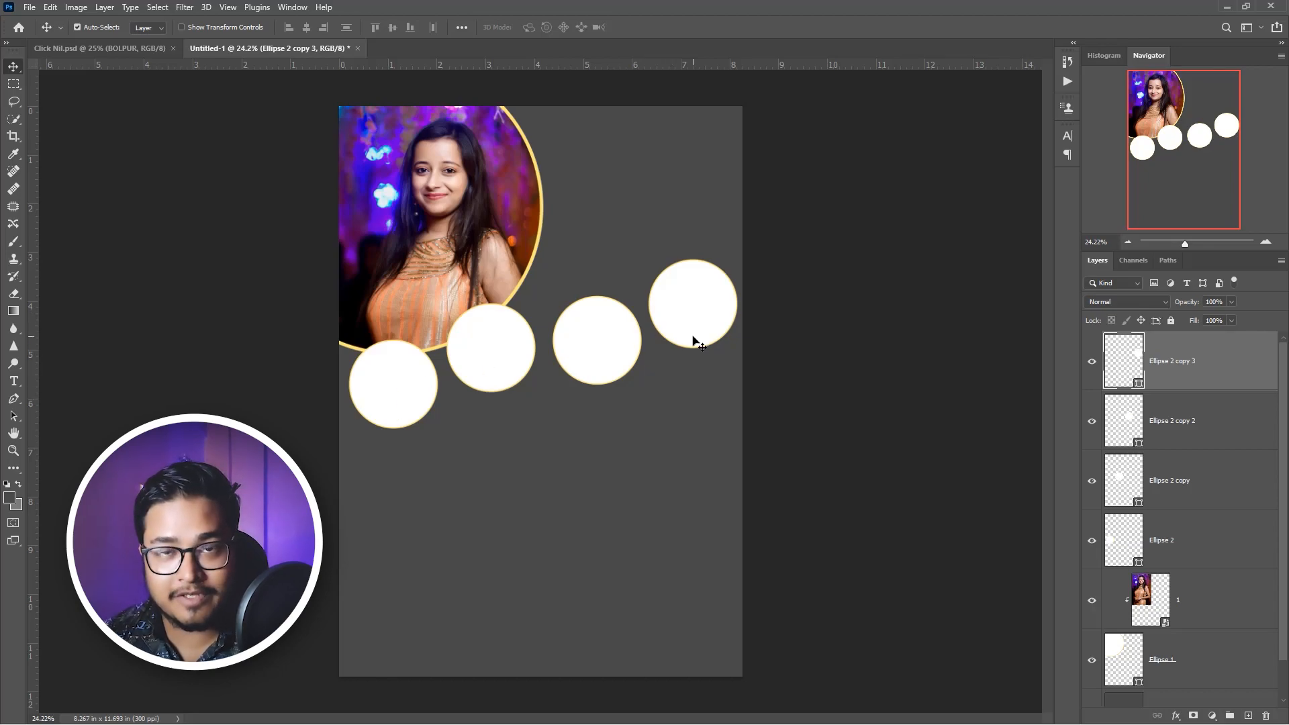
{"action": "left_click", "coordinate": [405, 402]}
{"action": "left_click", "coordinate": [510, 360]}
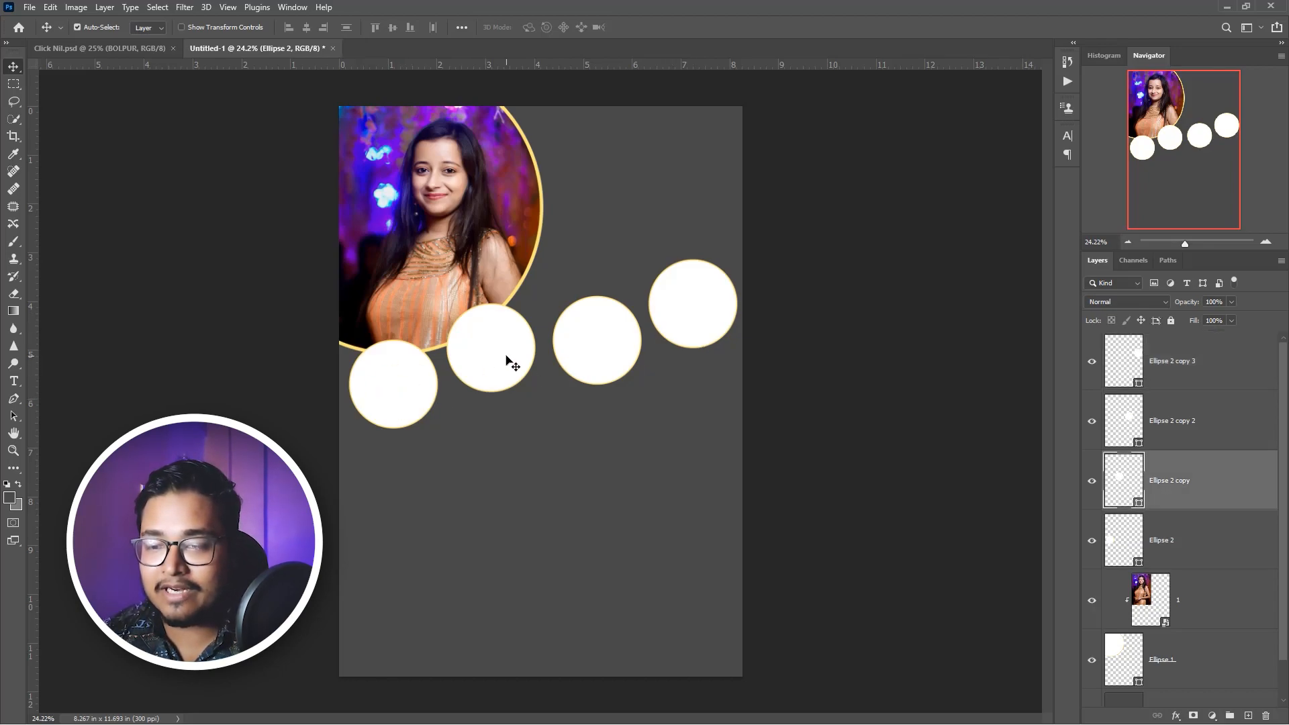
{"action": "left_click", "coordinate": [622, 360]}
{"action": "left_click", "coordinate": [683, 332]}
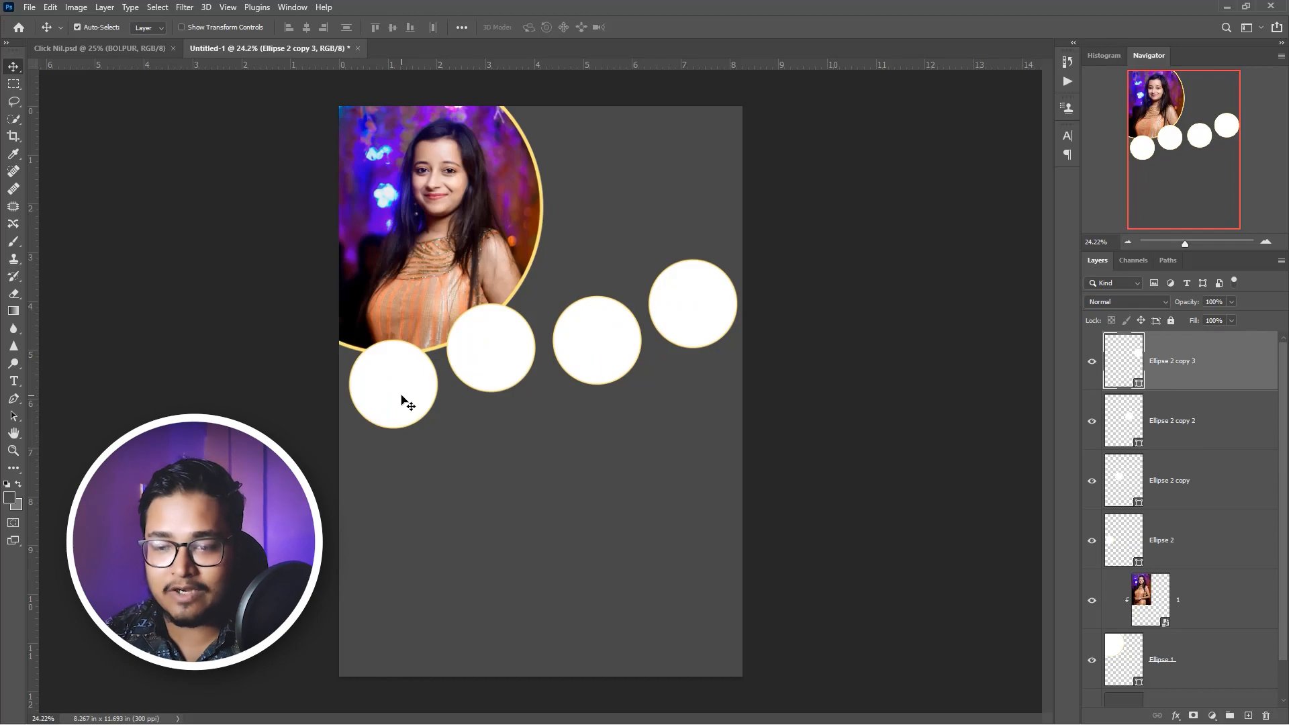
- Place photo 2 from File Explorer above the first small circle's layer and clip it to that circle
{"action": "left_click", "coordinate": [404, 401]}
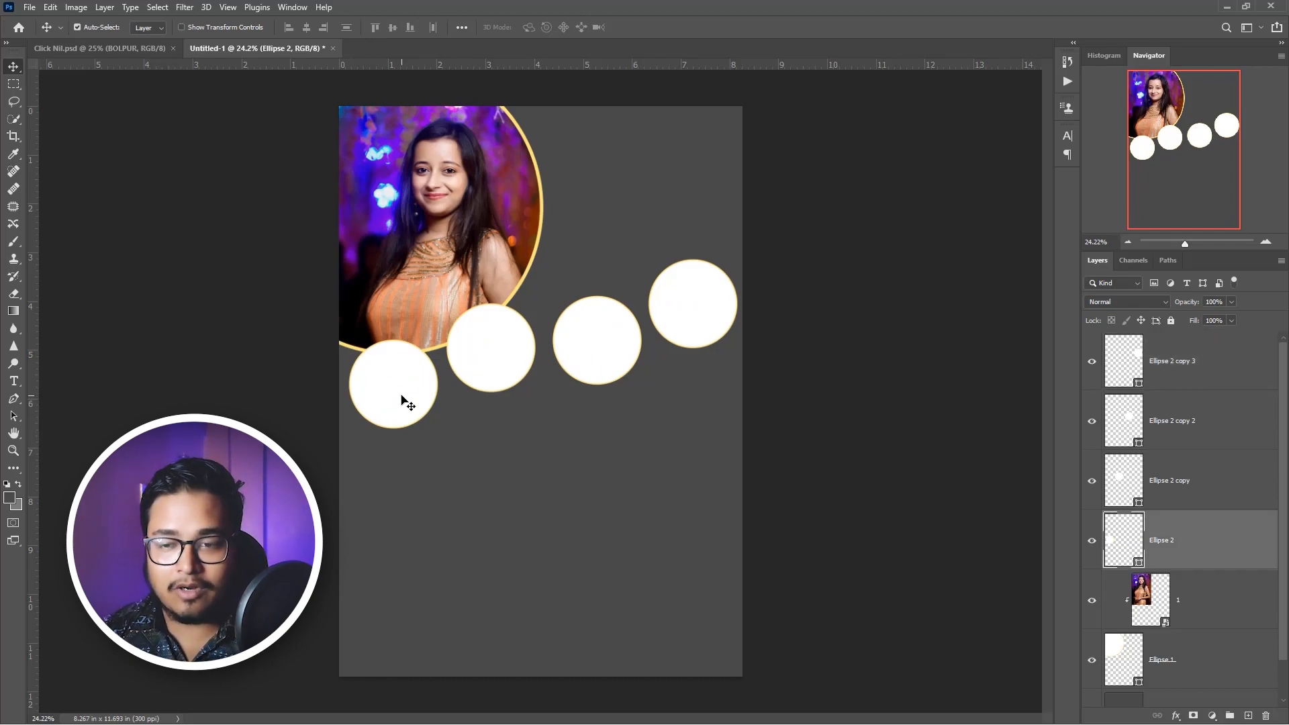
{"action": "key", "text": "alt+Tab"}
{"action": "left_click_drag", "start_coordinate": [409, 104], "coordinate": [402, 411]}
{"action": "key", "text": "alt"}
{"action": "key", "text": "alt+Tab"}
{"action": "key", "text": "Return"}
{"action": "key", "text": "ctrl+alt+g"}
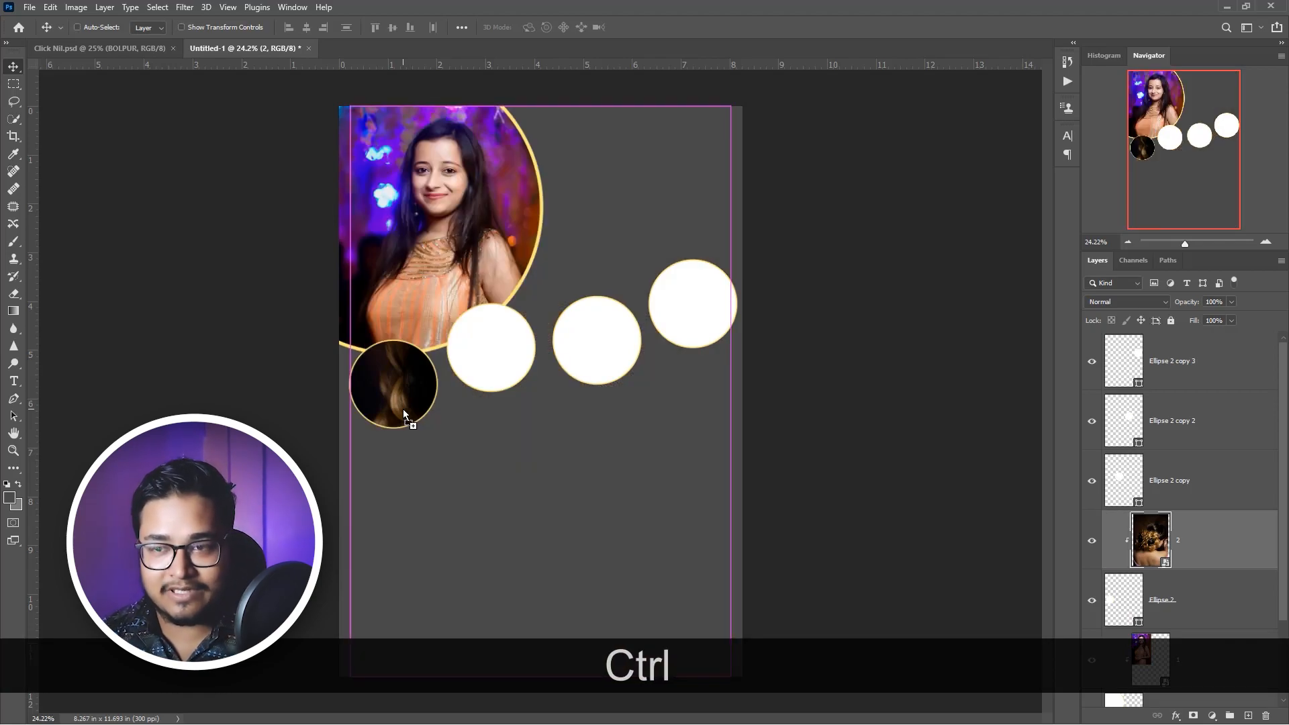
- Scale down photo 2 and position it so the hairstyle fills the first small circle
{"action": "key", "text": "ctrl+t"}
{"action": "left_click_drag", "start_coordinate": [540, 106], "coordinate": [534, 550]}
{"action": "left_click_drag", "start_coordinate": [530, 597], "coordinate": [384, 380]}
{"action": "mouse_move", "coordinate": [424, 461]}
{"action": "left_mouse_down"}
{"action": "mouse_move", "coordinate": [432, 450]}
{"action": "mouse_move", "coordinate": [438, 465]}
{"action": "left_mouse_up"}
{"action": "key", "text": "Return"}
- Place photos 3, 4 and 5 in the second, third and fourth small circles, each clipped and scaled to fit its circle
{"action": "left_click", "coordinate": [495, 356]}
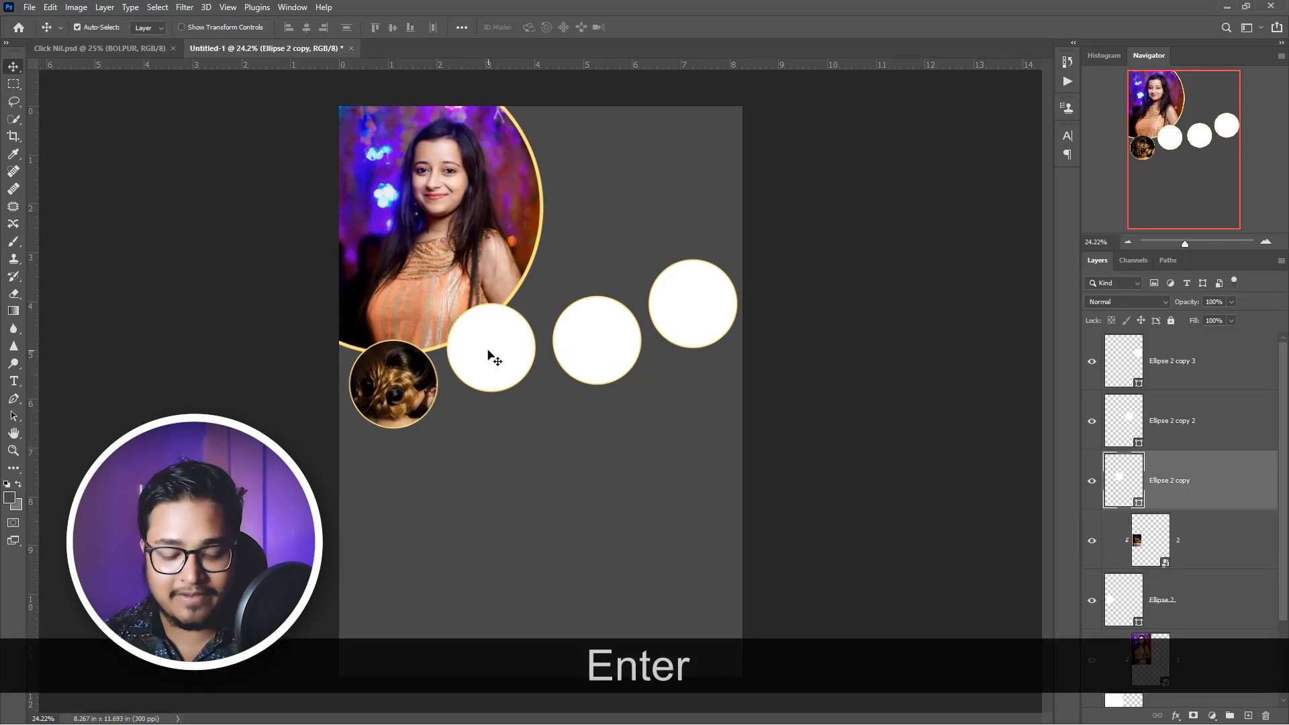
{"action": "key", "text": "alt+Tab"}
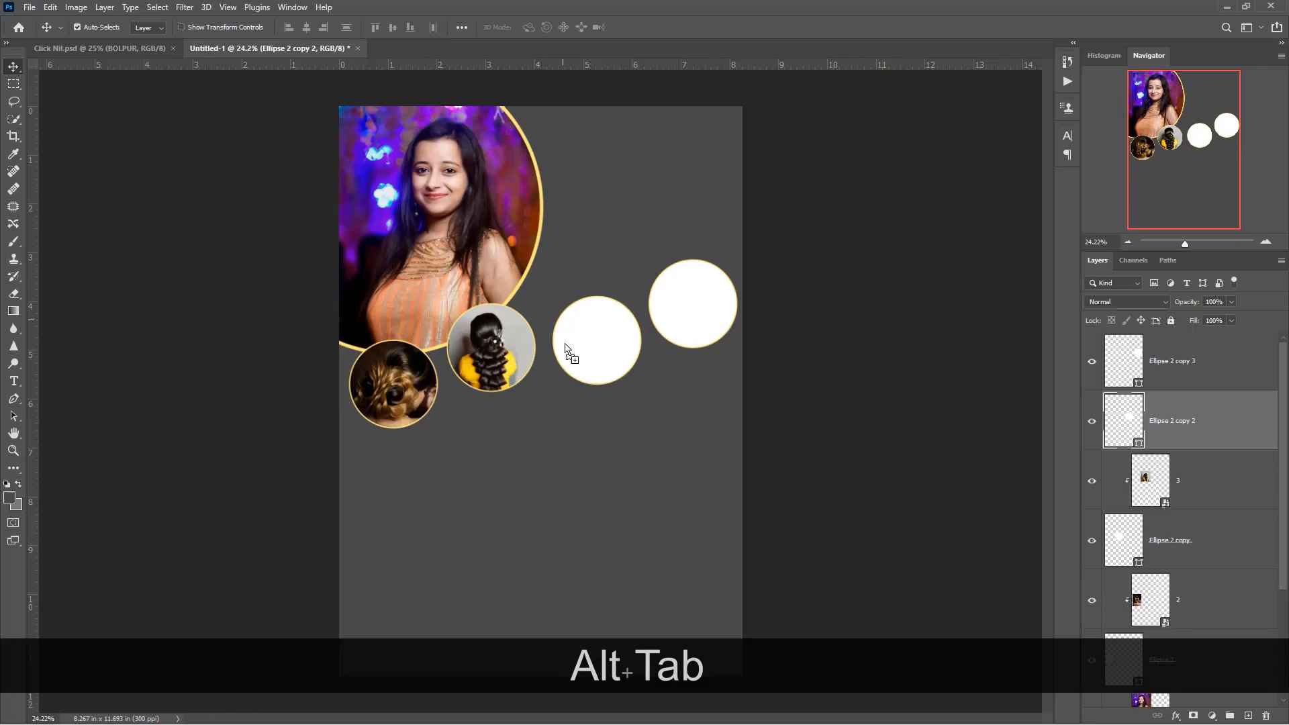
{"action": "key", "text": "alt+Tab"}
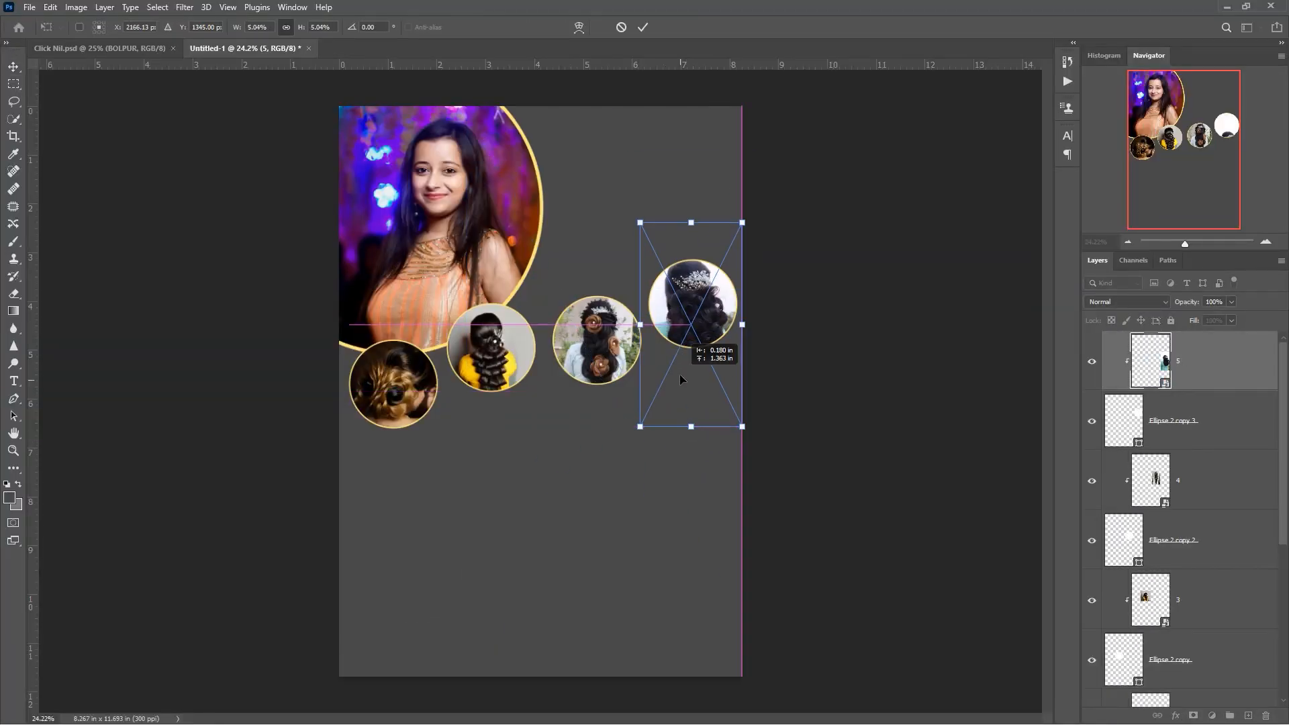
{"action": "key", "text": "Return"}
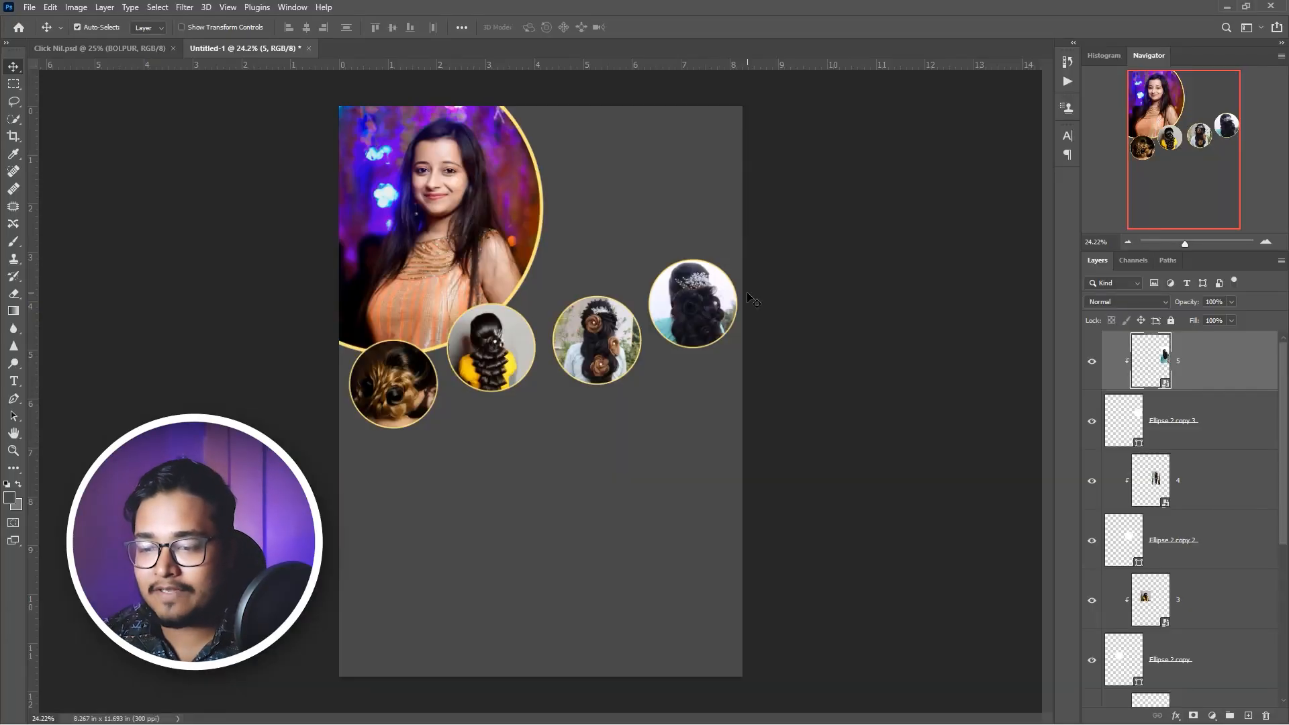
- Unlock the Background layer to turn it into a regular layer
{"action": "left_click", "coordinate": [593, 514]}
{"action": "scroll", "coordinate": [1249, 606], "scroll_direction": "down", "scroll_amount": 5}
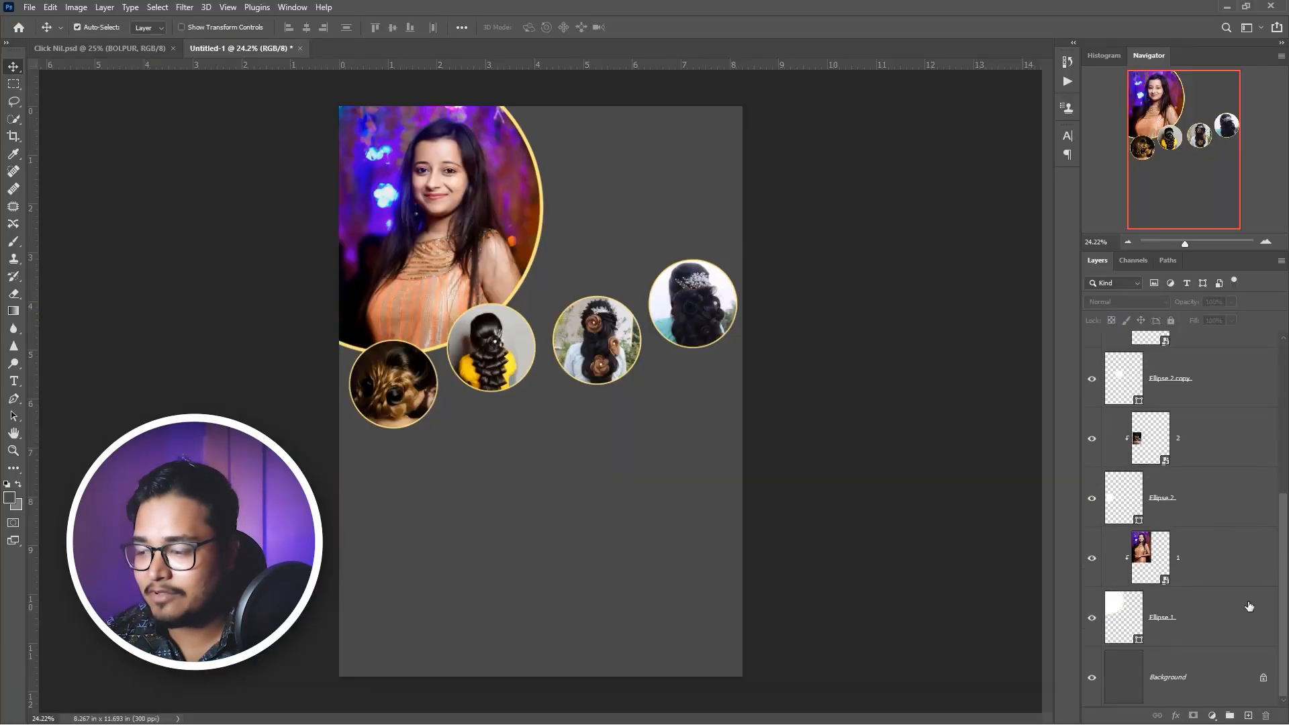
{"action": "left_click", "coordinate": [1263, 679]}
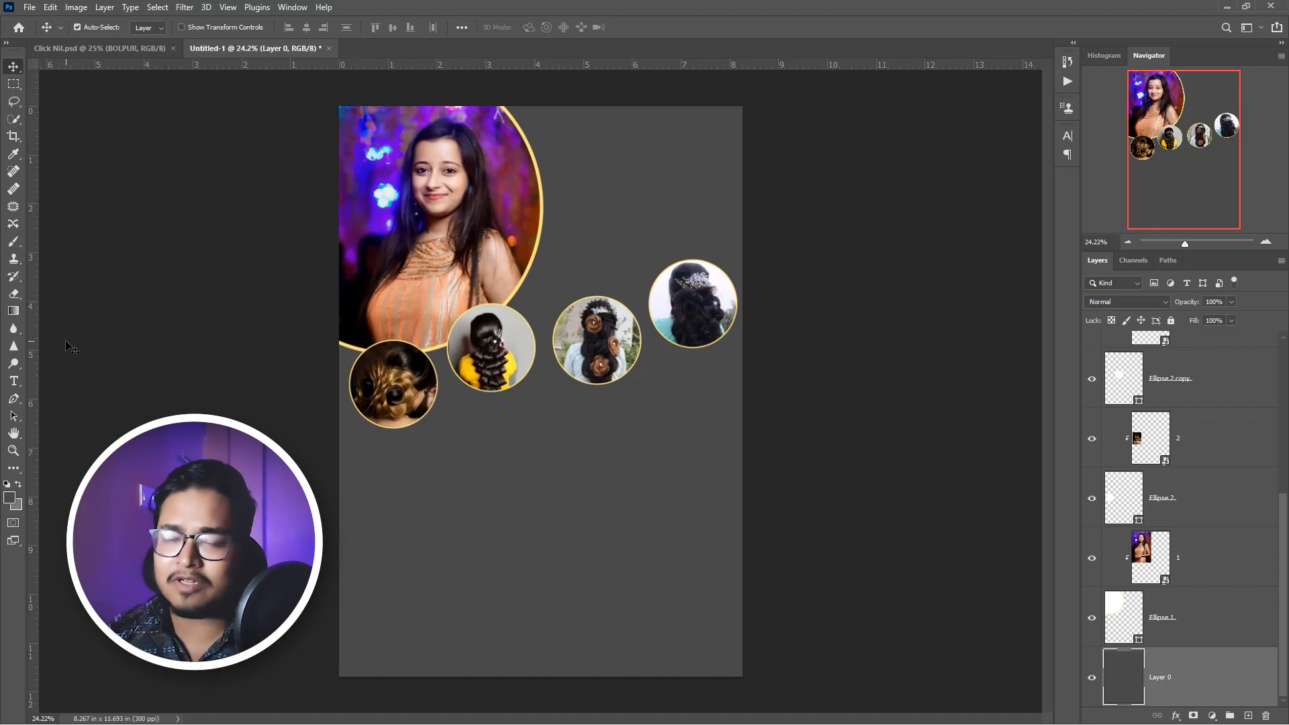
- With the Pen tool, draw a closed white shape without stroke behind the circles, covering the page's upper right with its curved lower edge following the small circles
{"action": "left_click", "coordinate": [13, 399]}
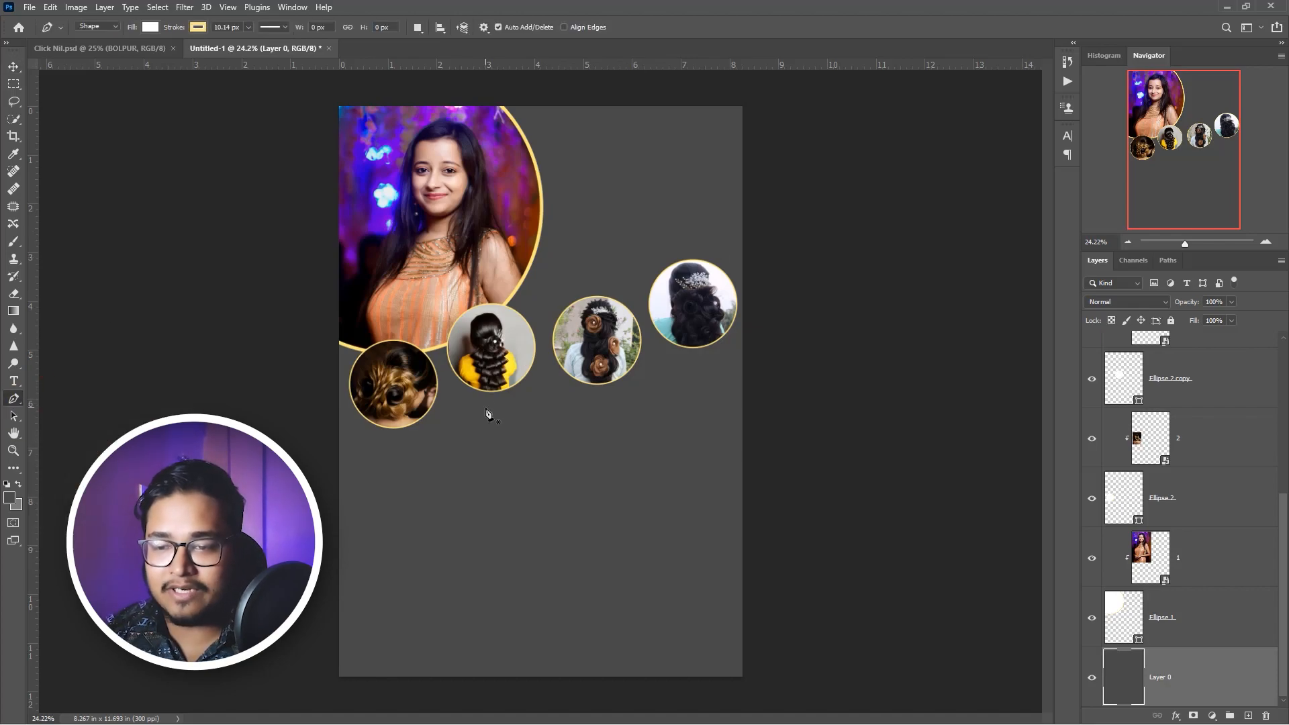
{"action": "left_click", "coordinate": [199, 29]}
{"action": "left_click", "coordinate": [120, 54]}
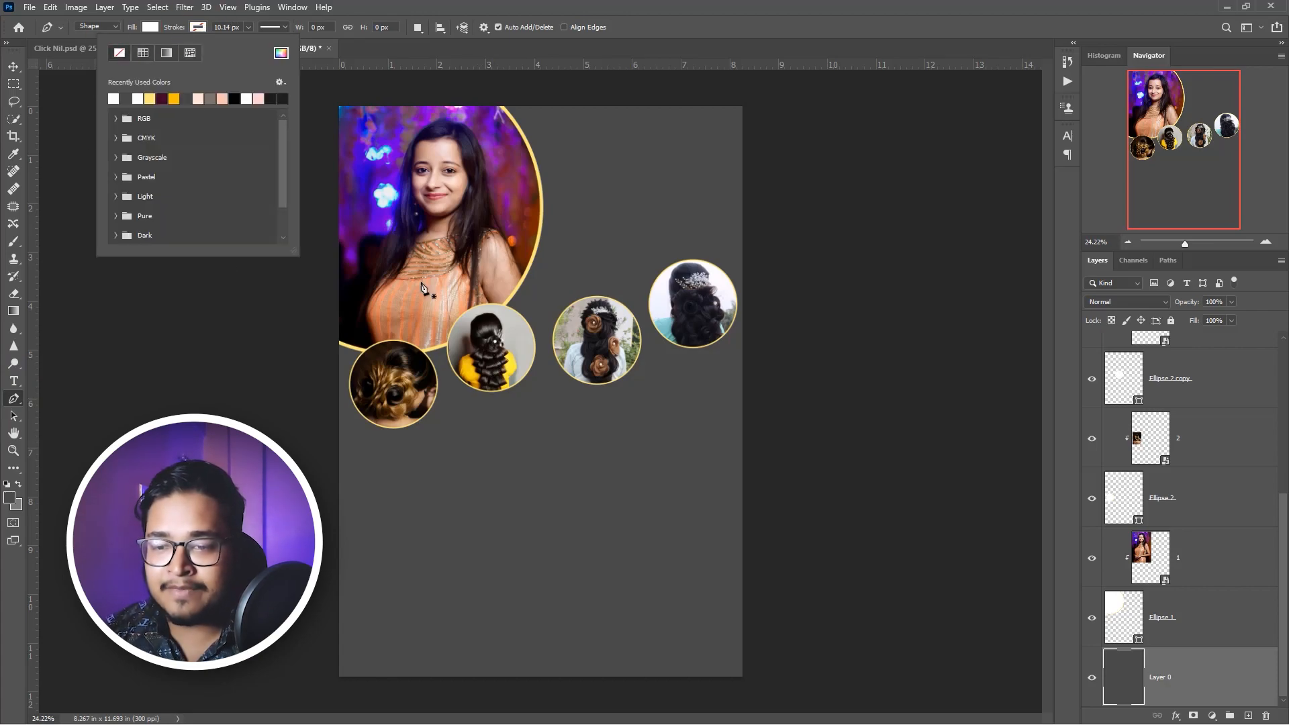
{"action": "left_click", "coordinate": [477, 342]}
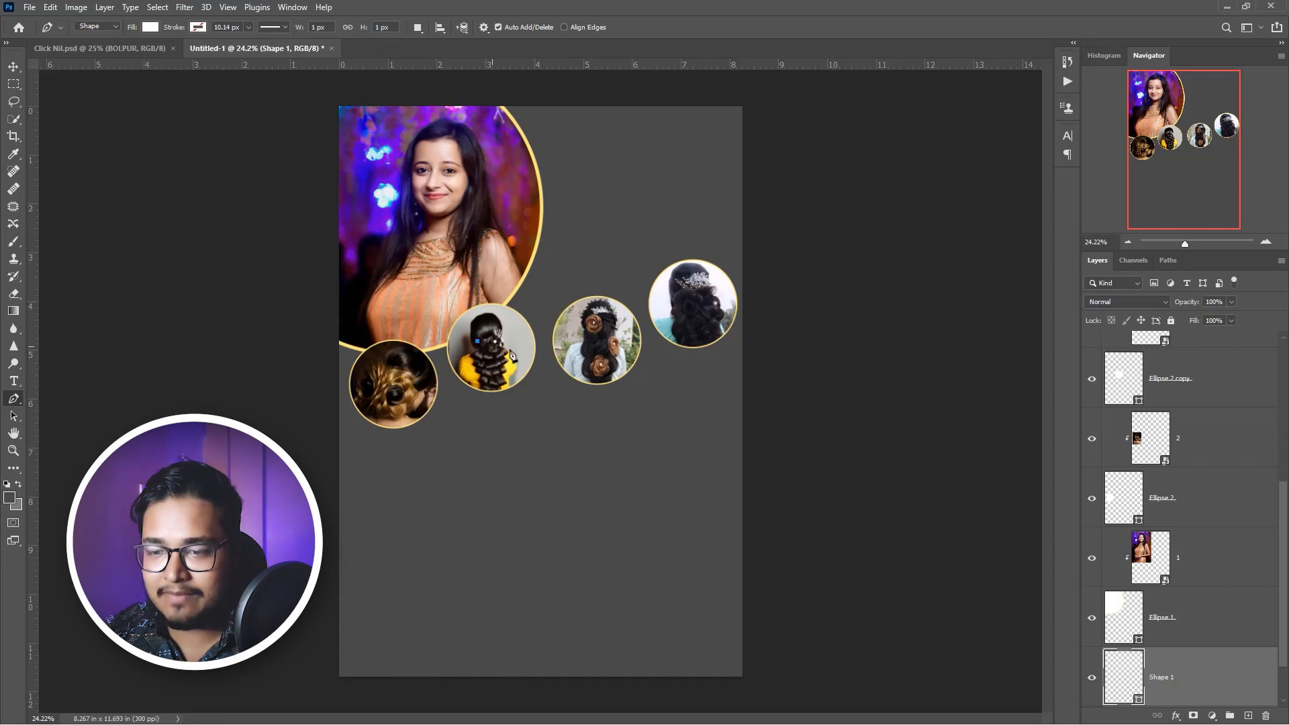
{"action": "left_click_drag", "start_coordinate": [599, 348], "coordinate": [648, 336]}
{"action": "left_click", "coordinate": [700, 308]}
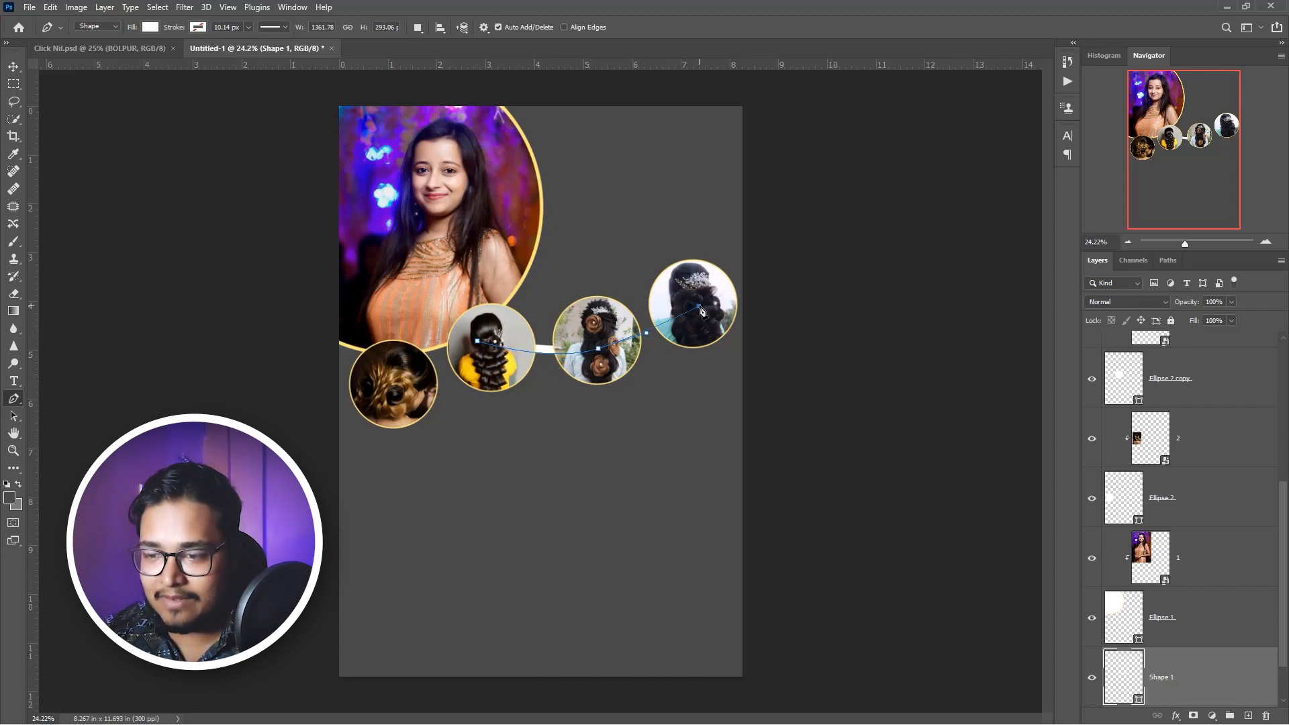
{"action": "left_click", "coordinate": [783, 251]}
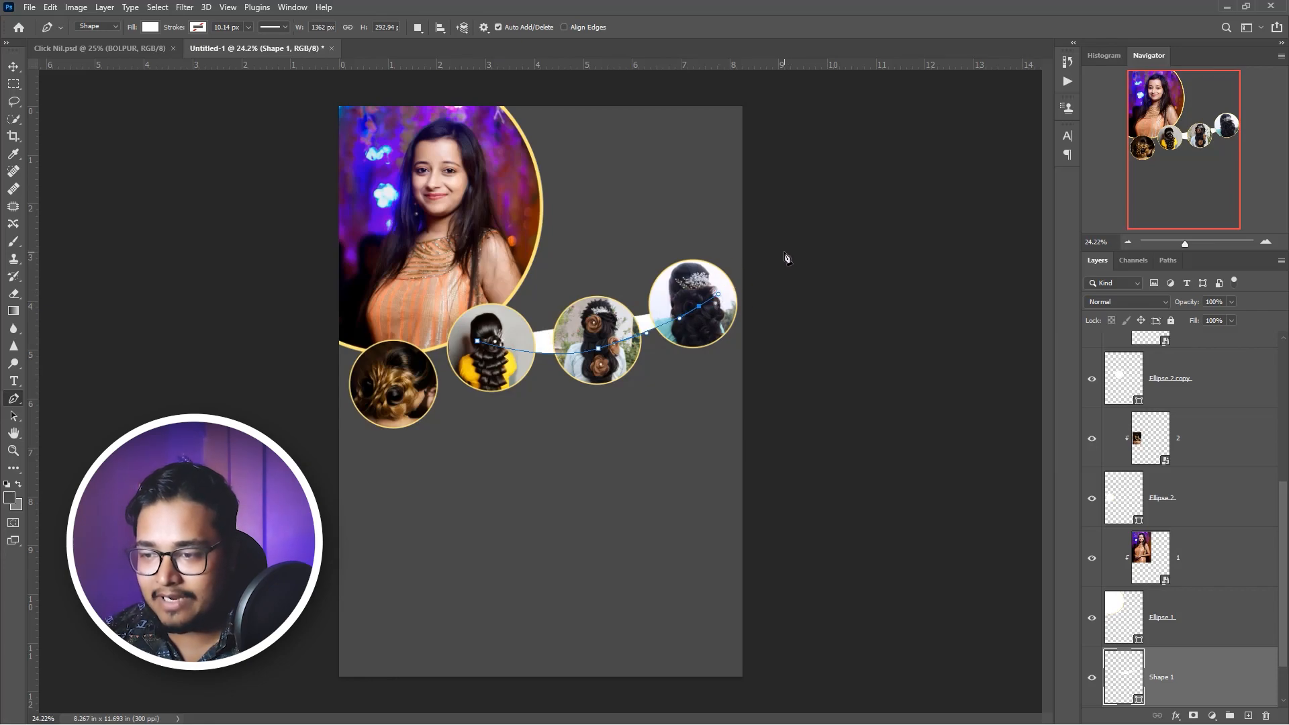
{"action": "left_click", "coordinate": [776, 91]}
{"action": "left_click", "coordinate": [626, 81]}
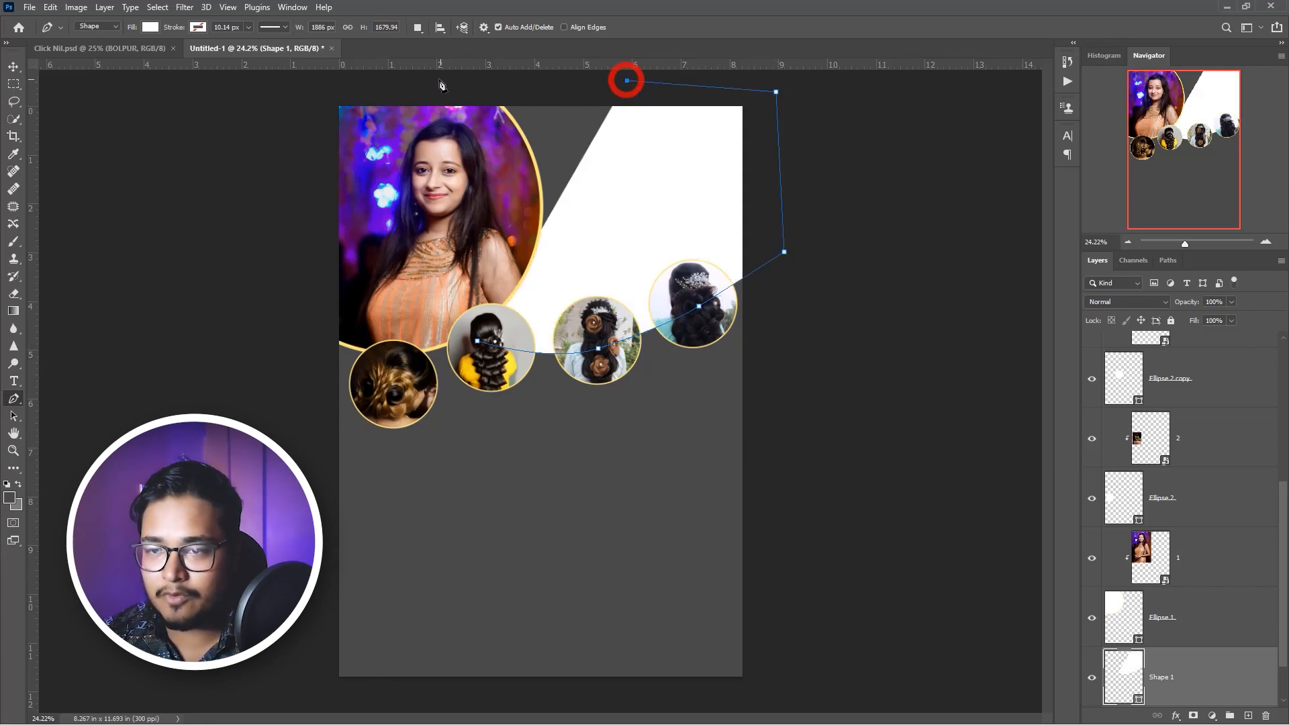
{"action": "left_click", "coordinate": [440, 80]}
{"action": "left_click", "coordinate": [436, 189]}
{"action": "left_click", "coordinate": [477, 345]}
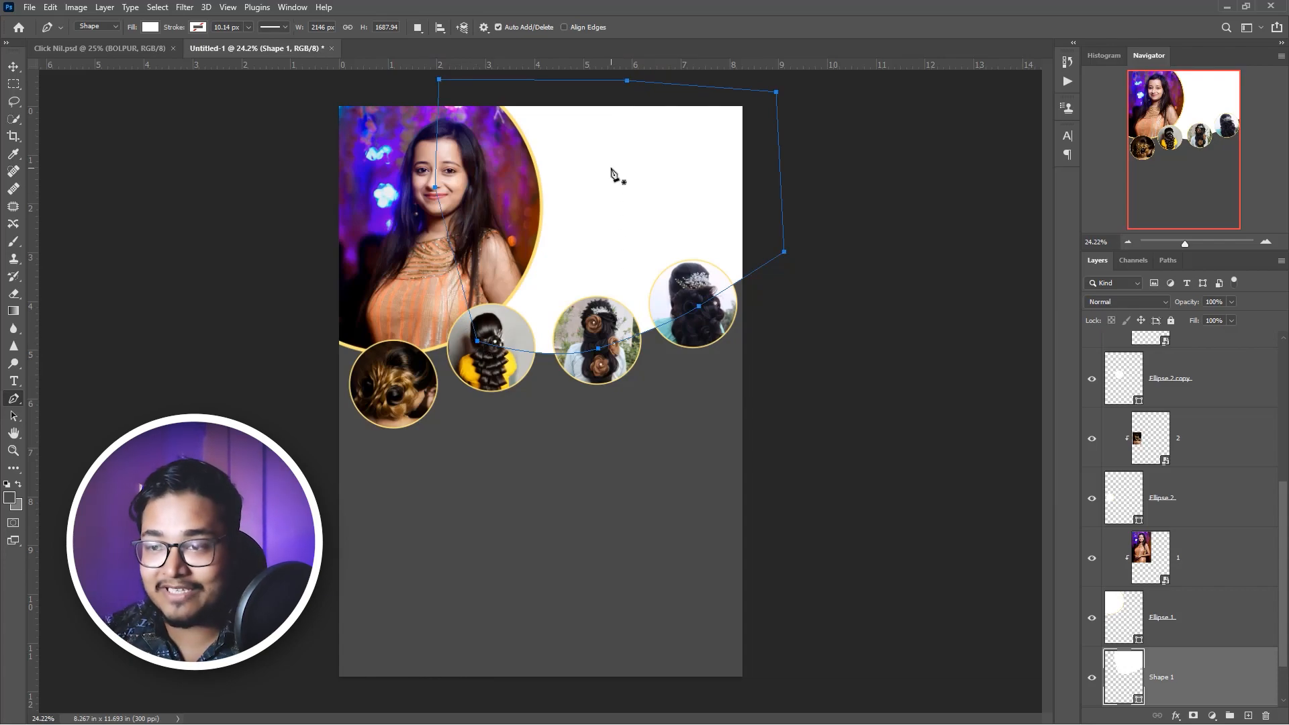
- Place texture image 0 directly above Shape 1 and scale it to about 8.52% so it covers the header area
{"action": "left_click", "coordinate": [14, 66]}
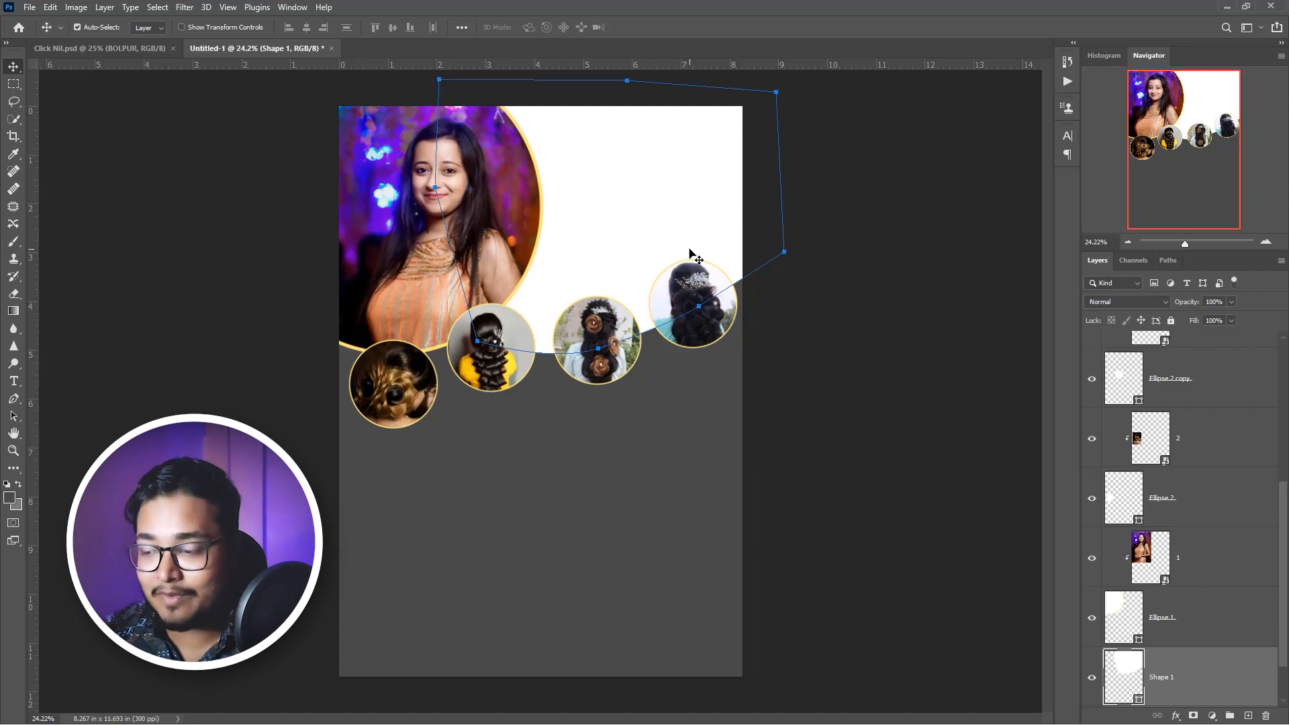
{"action": "left_click", "coordinate": [1197, 624]}
{"action": "left_click", "coordinate": [1192, 665]}
{"action": "scroll", "coordinate": [756, 473], "scroll_direction": "down", "scroll_amount": 2}
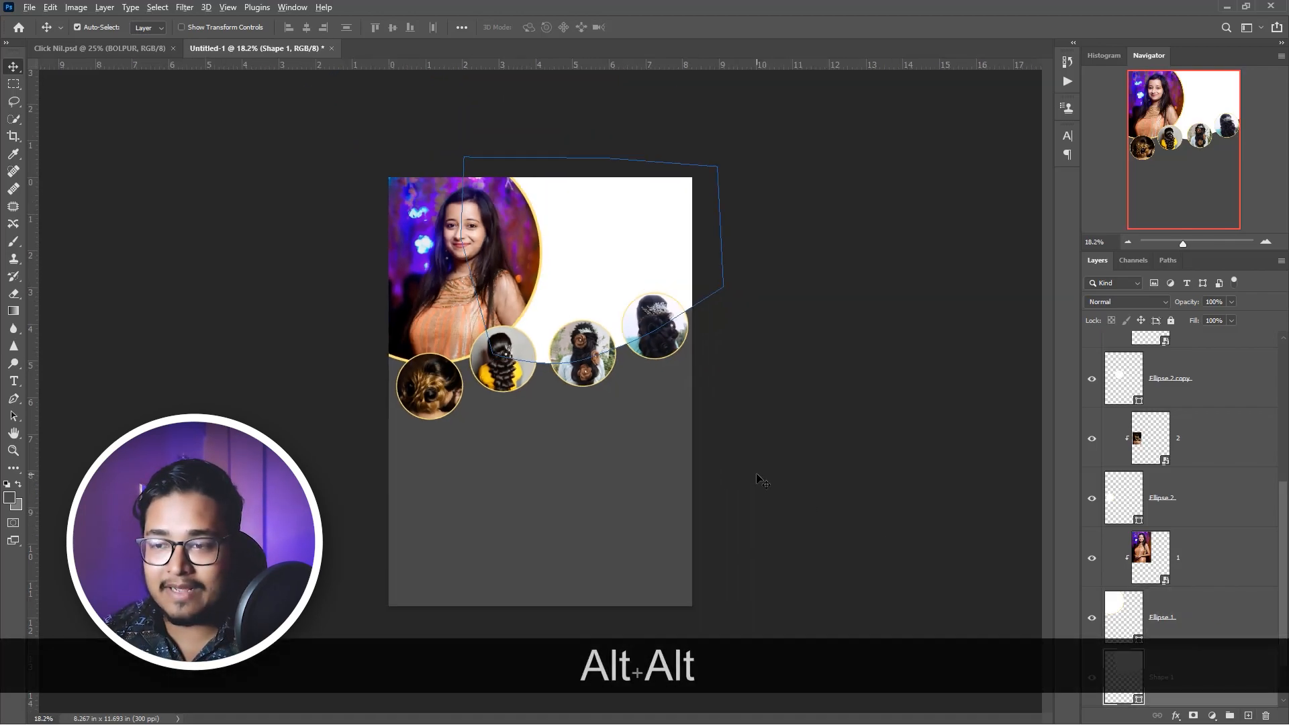
{"action": "key", "text": "alt+Tab"}
{"action": "left_click_drag", "start_coordinate": [204, 115], "coordinate": [285, 286]}
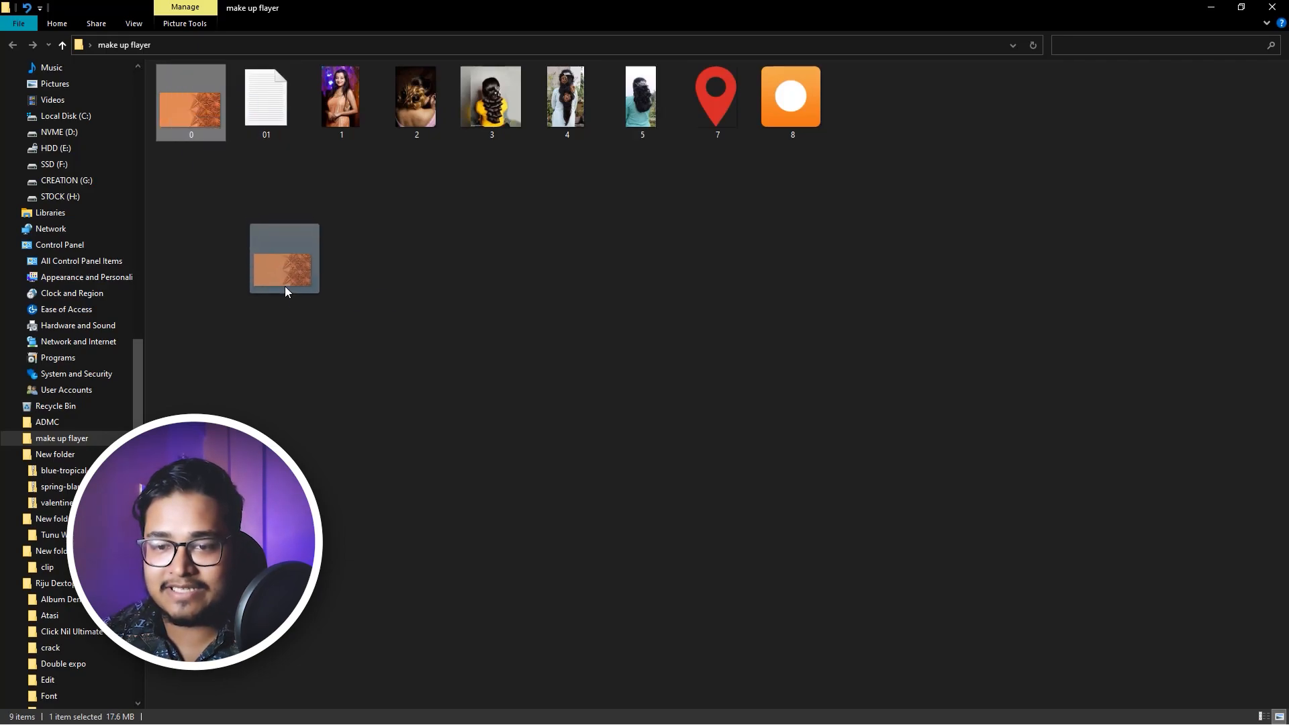
{"action": "key", "text": "alt+Tab"}
{"action": "left_click_drag", "start_coordinate": [537, 296], "coordinate": [578, 296]}
{"action": "left_click_drag", "start_coordinate": [603, 401], "coordinate": [655, 271]}
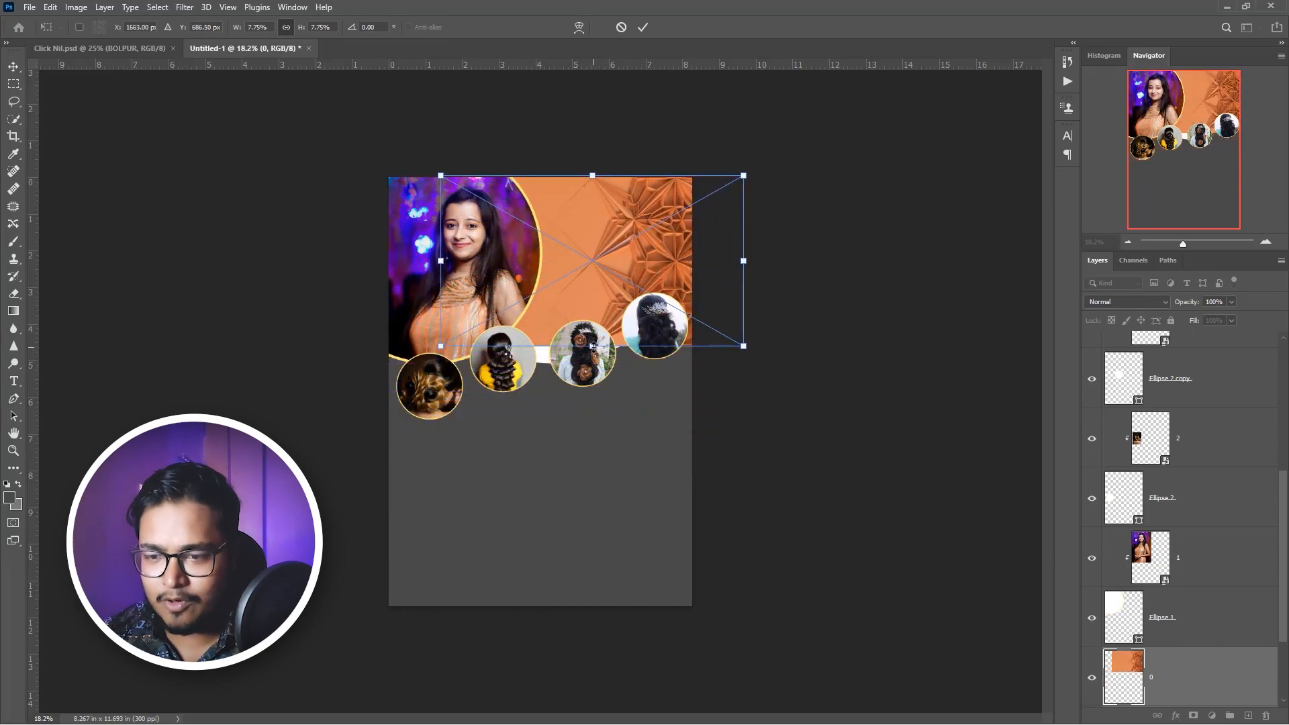
{"action": "left_click_drag", "start_coordinate": [593, 347], "coordinate": [593, 363]}
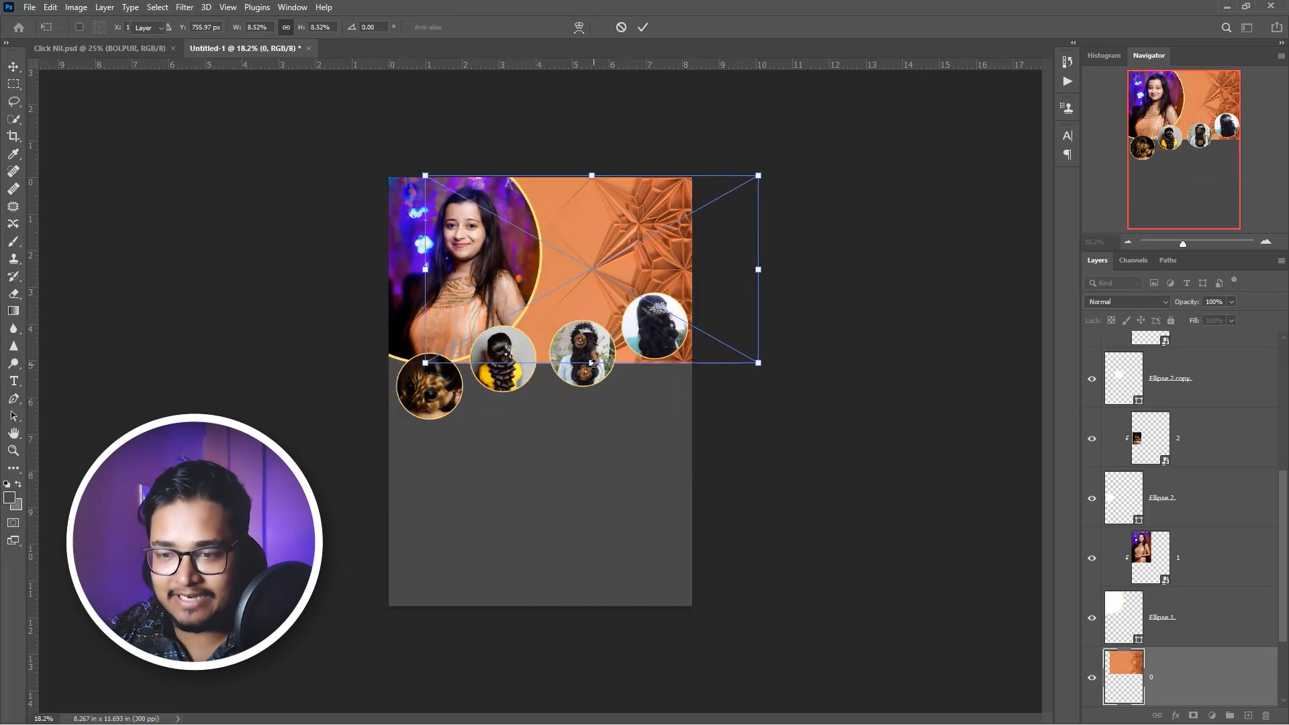
{"action": "key", "text": "Return"}
- Toggle the visibility of texture layer 0 and Shape 1 to compare the areas they cover
{"action": "scroll", "coordinate": [1182, 573], "scroll_direction": "down", "scroll_amount": 2}
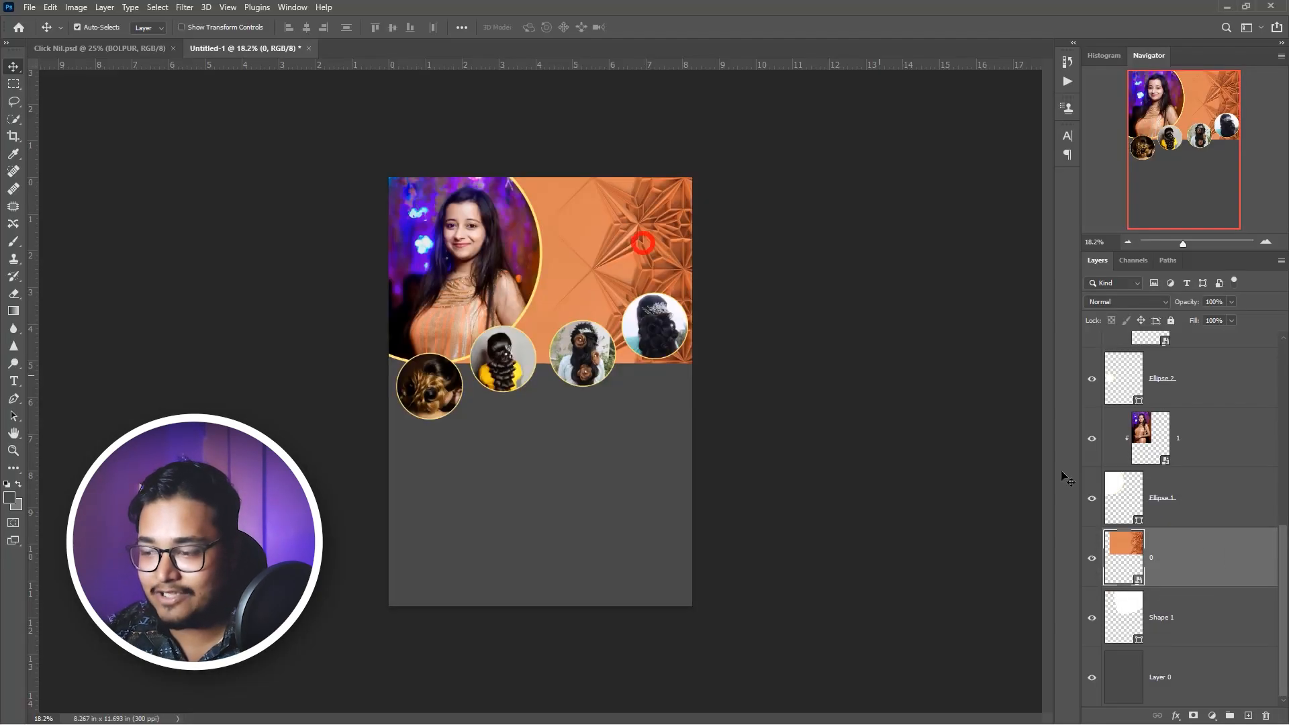
{"action": "left_click", "coordinate": [1091, 559]}
{"action": "left_click", "coordinate": [1092, 559]}
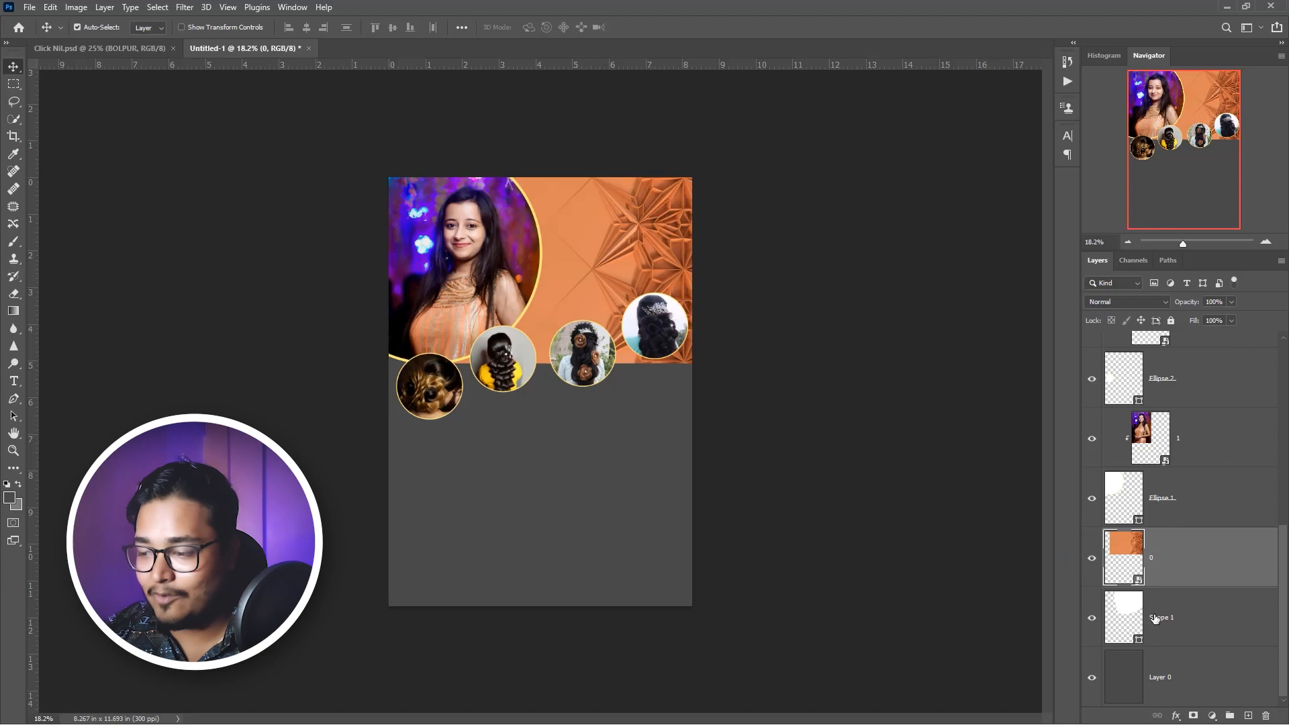
{"action": "left_click", "coordinate": [1157, 618]}
{"action": "left_click", "coordinate": [1091, 558]}
{"action": "left_click", "coordinate": [1092, 618]}
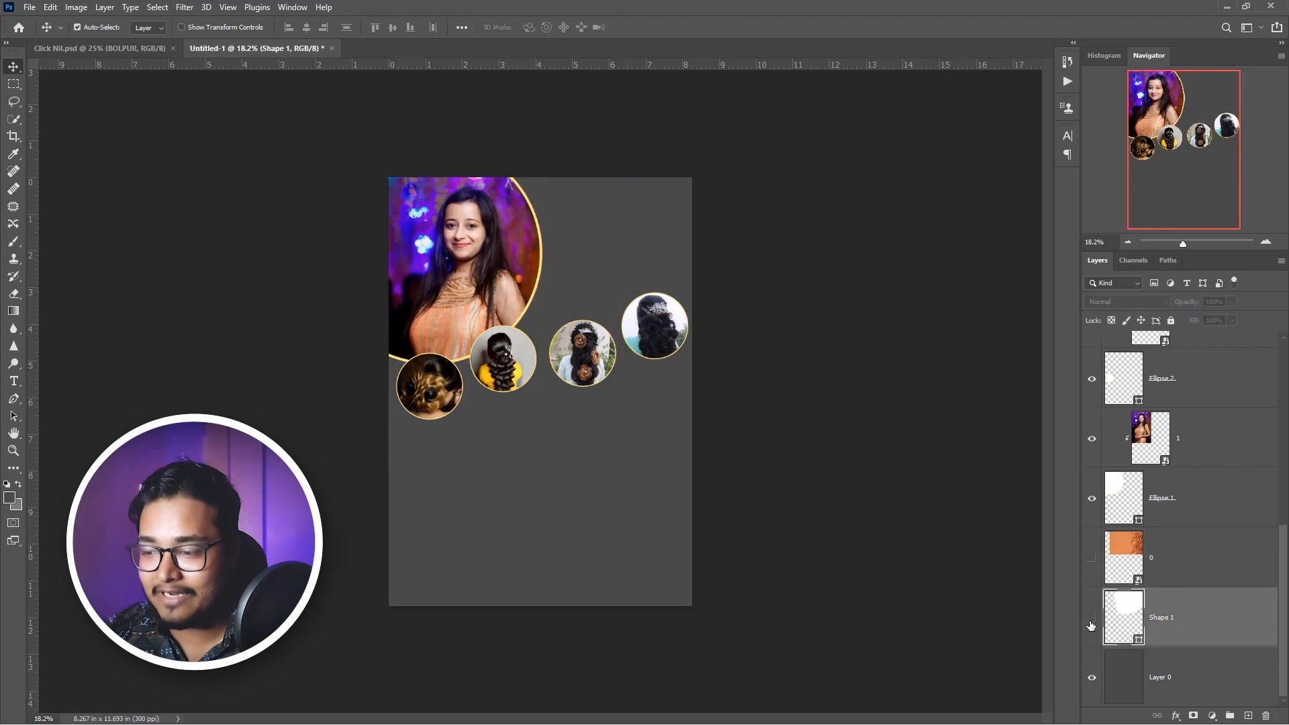
{"action": "left_click", "coordinate": [1092, 618]}
{"action": "left_click", "coordinate": [1091, 558]}
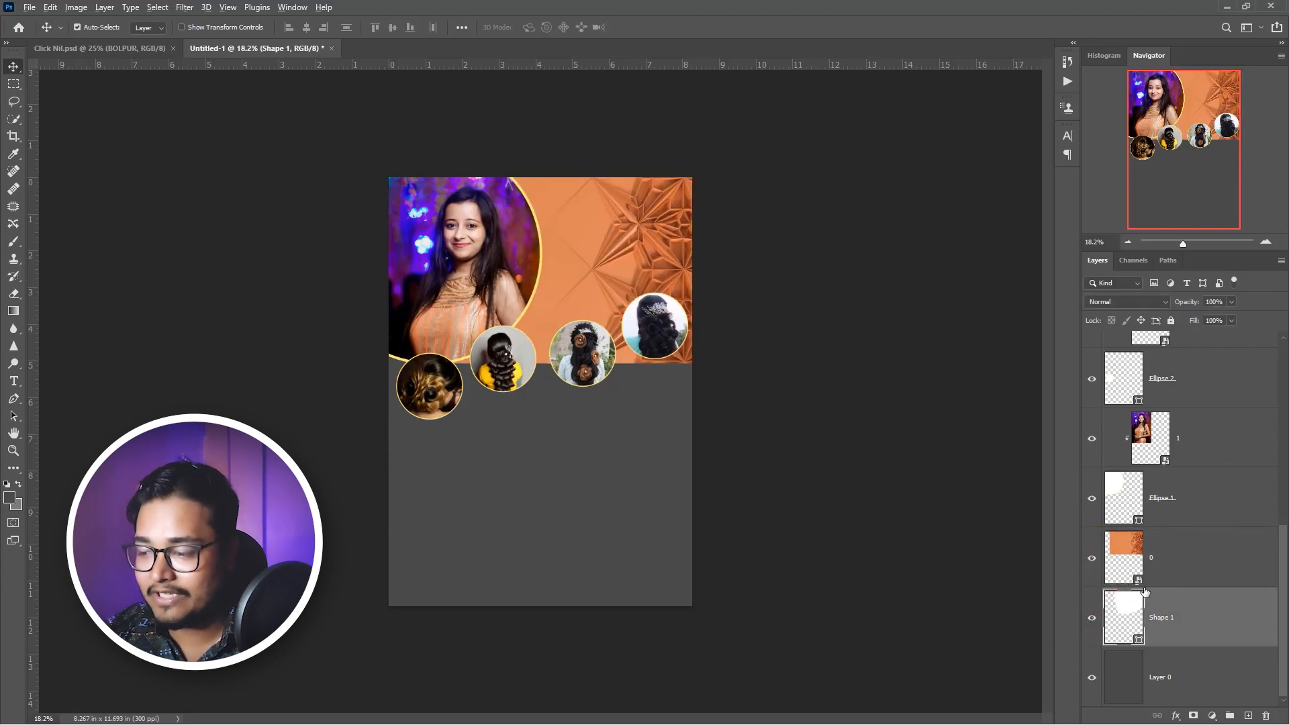
- Clip the orange texture to Shape 1 so it follows the curved header outline
{"action": "left_click", "coordinate": [1142, 587], "text": "alt"}
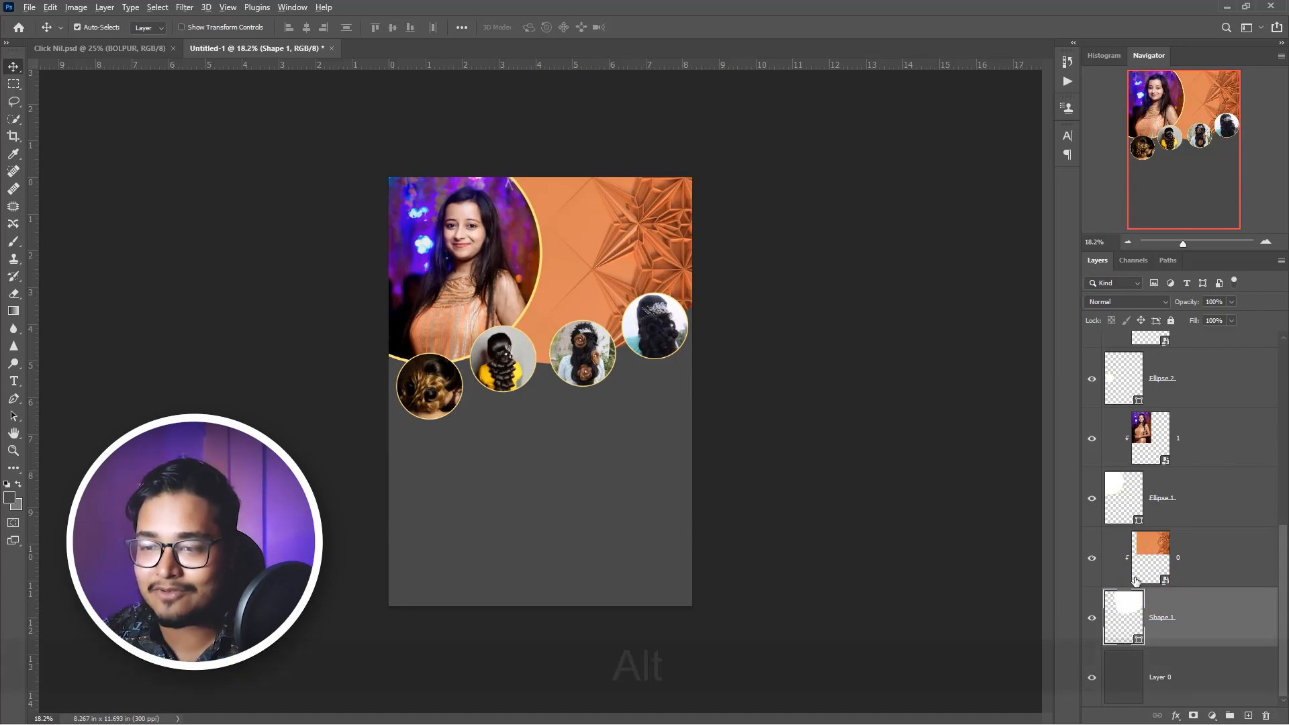
{"action": "scroll", "coordinate": [540, 393], "scroll_direction": "up", "scroll_amount": 2}
{"action": "left_click", "coordinate": [576, 310]}
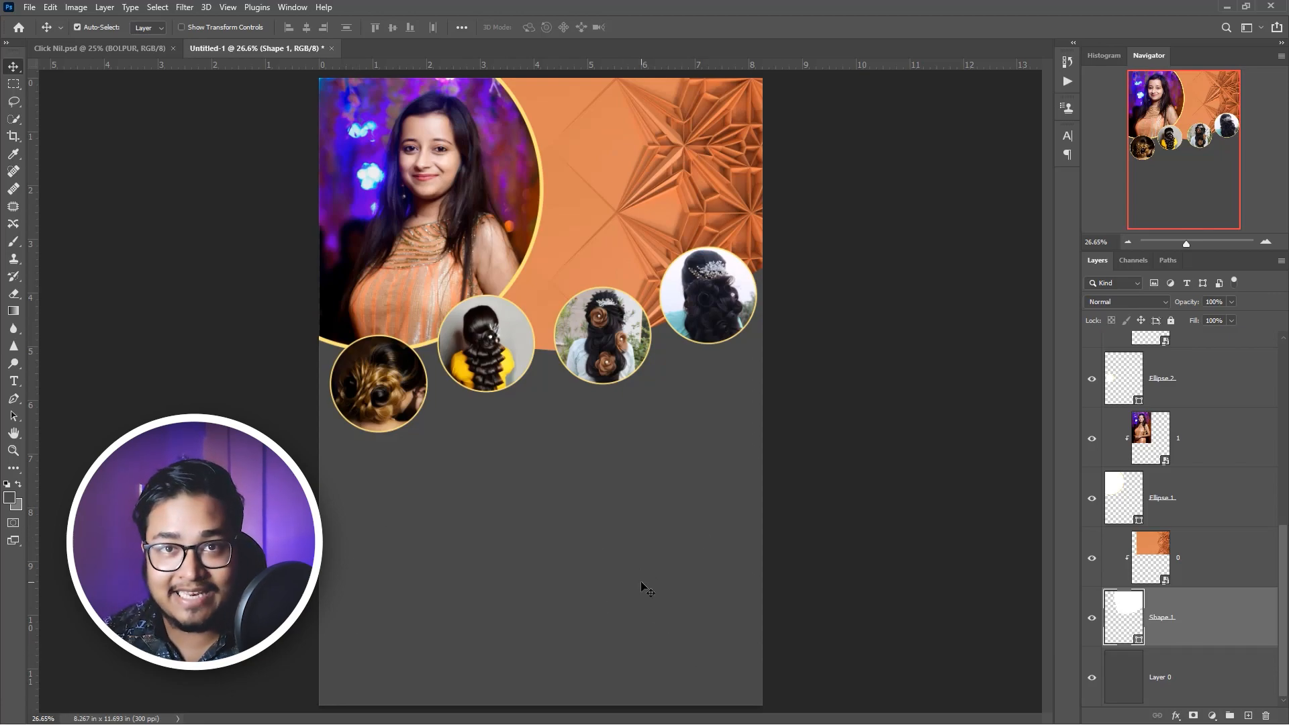
{"action": "scroll", "coordinate": [604, 208], "scroll_direction": "down", "scroll_amount": 1}
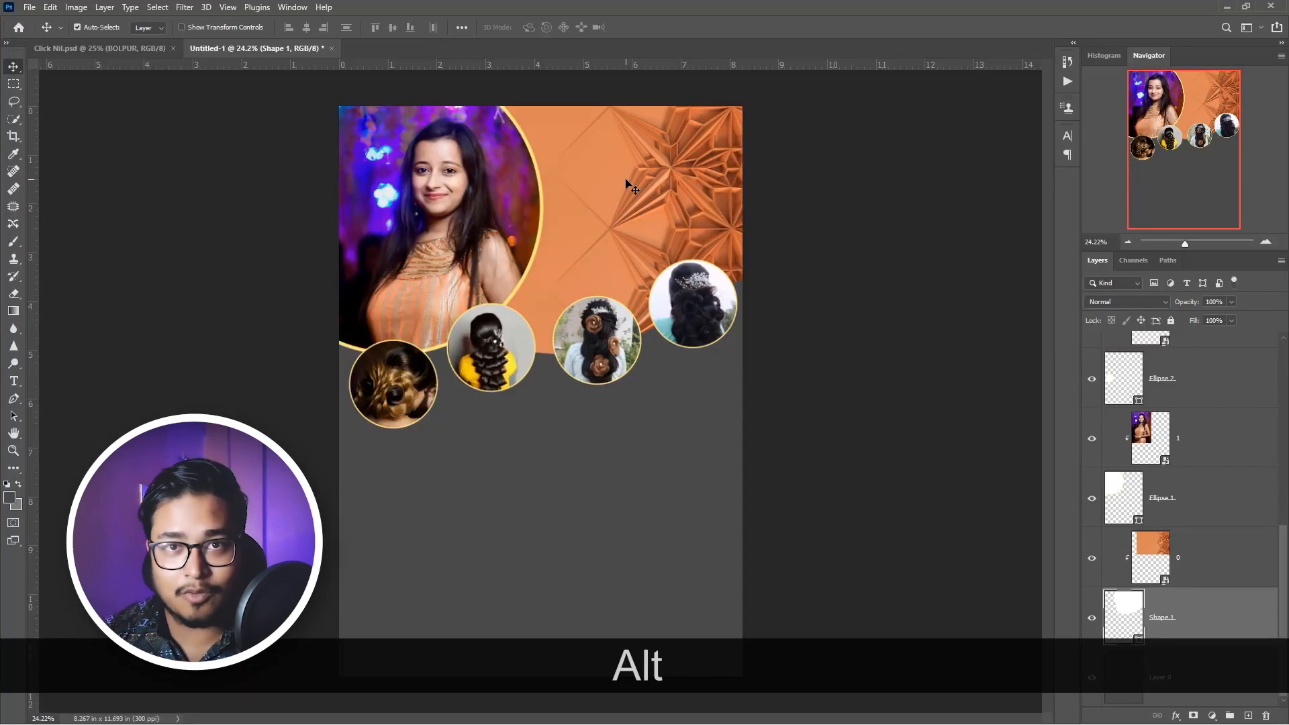
- Add a Black & White adjustment with the Default preset above the texture and shift the texture slightly towards the page's outer edge
{"action": "left_click", "coordinate": [1192, 558]}
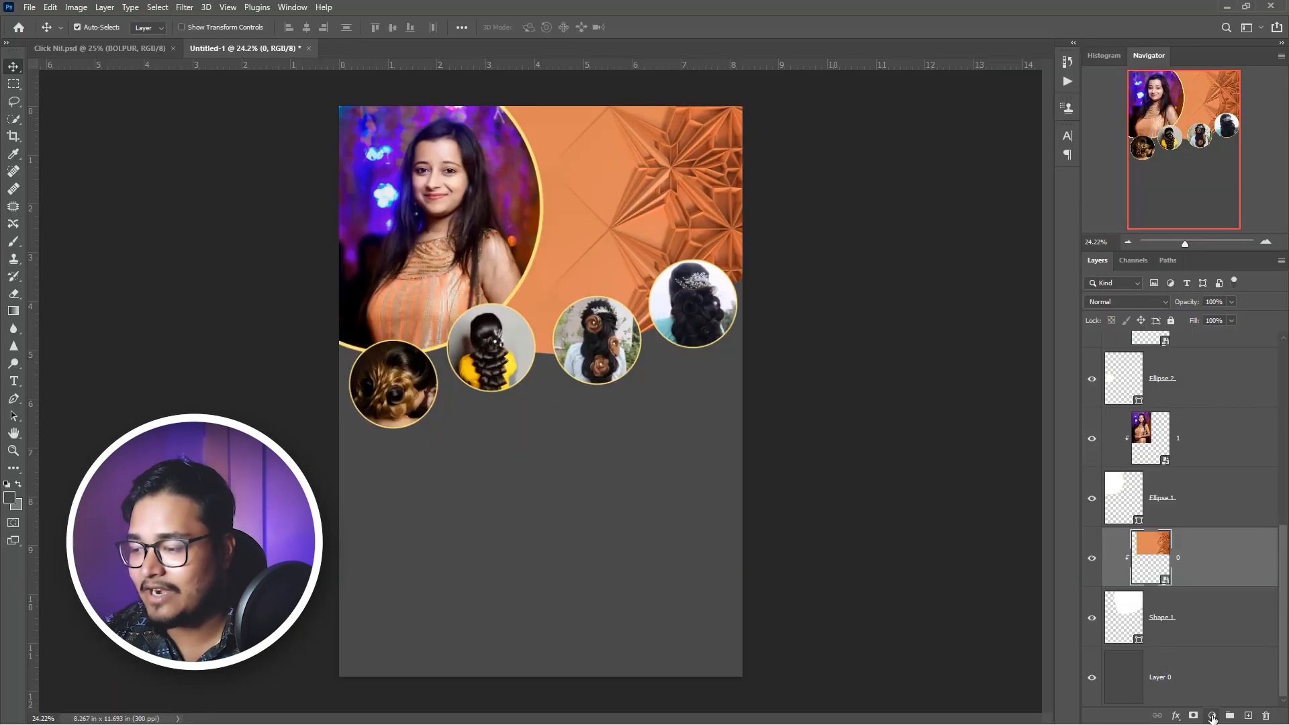
{"action": "left_click", "coordinate": [1212, 716]}
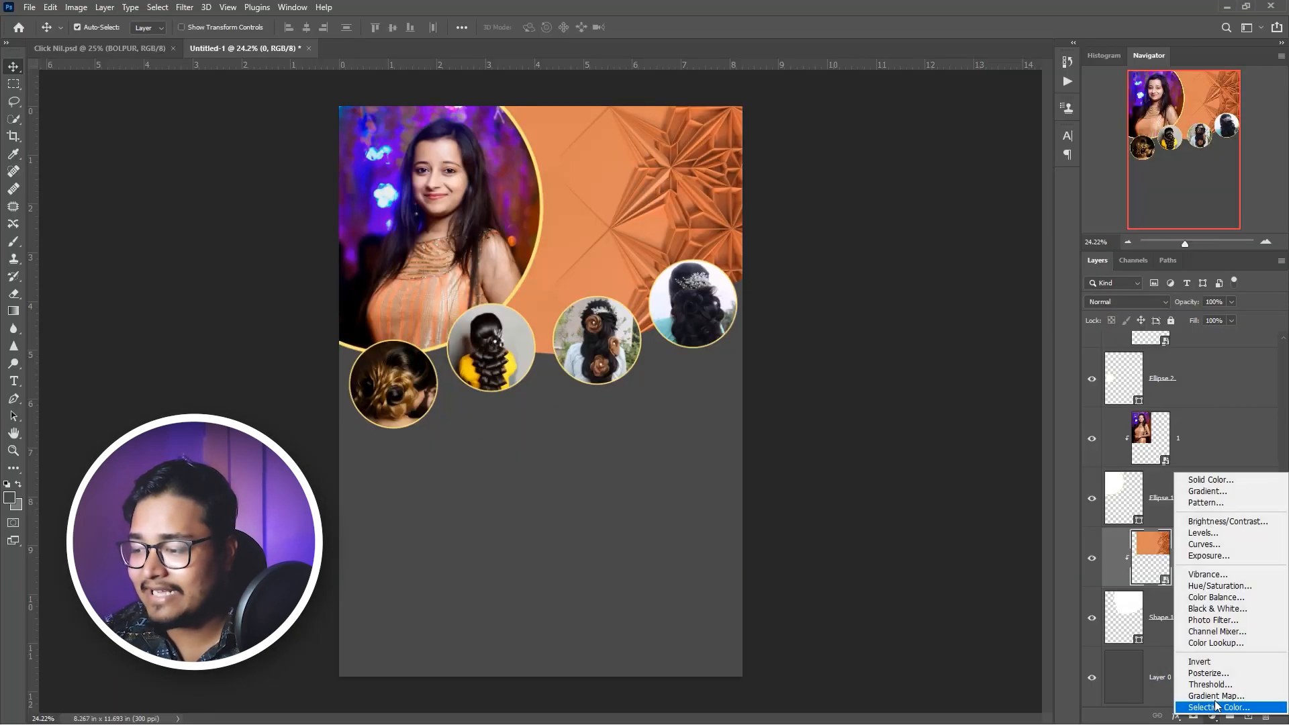
{"action": "left_click", "coordinate": [1216, 608]}
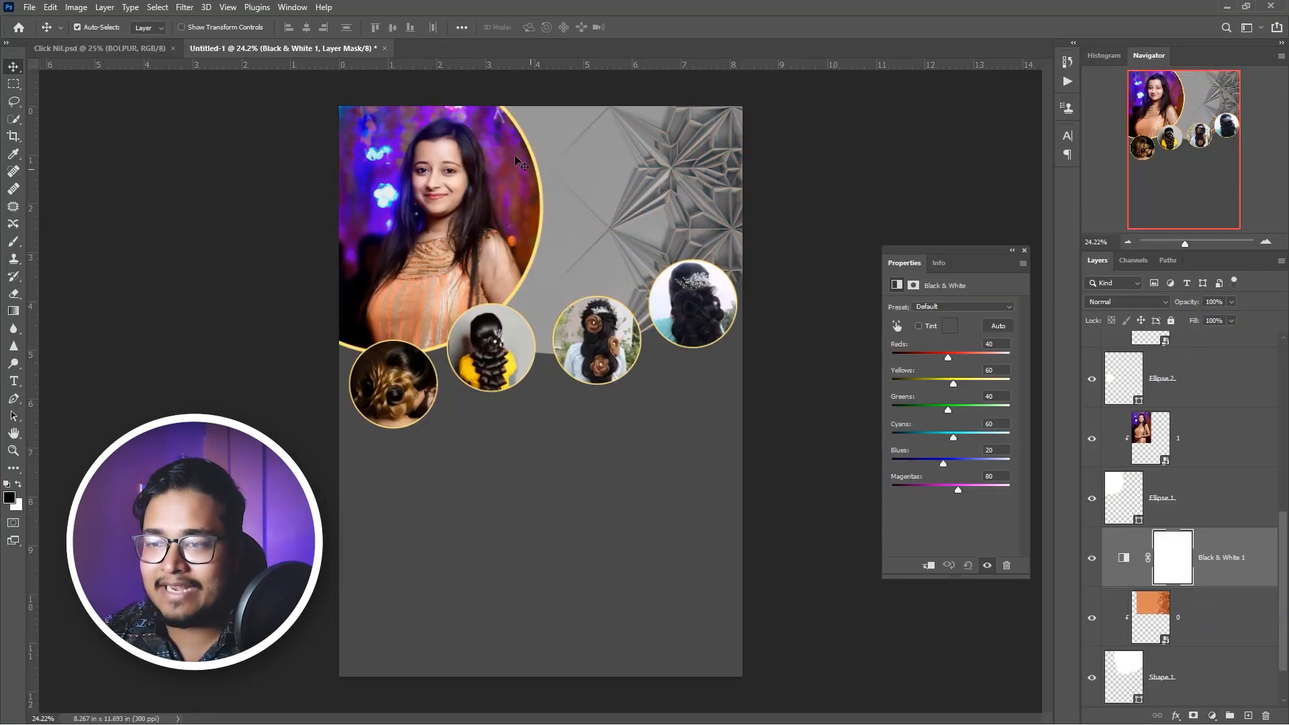
{"action": "left_click", "coordinate": [1024, 252]}
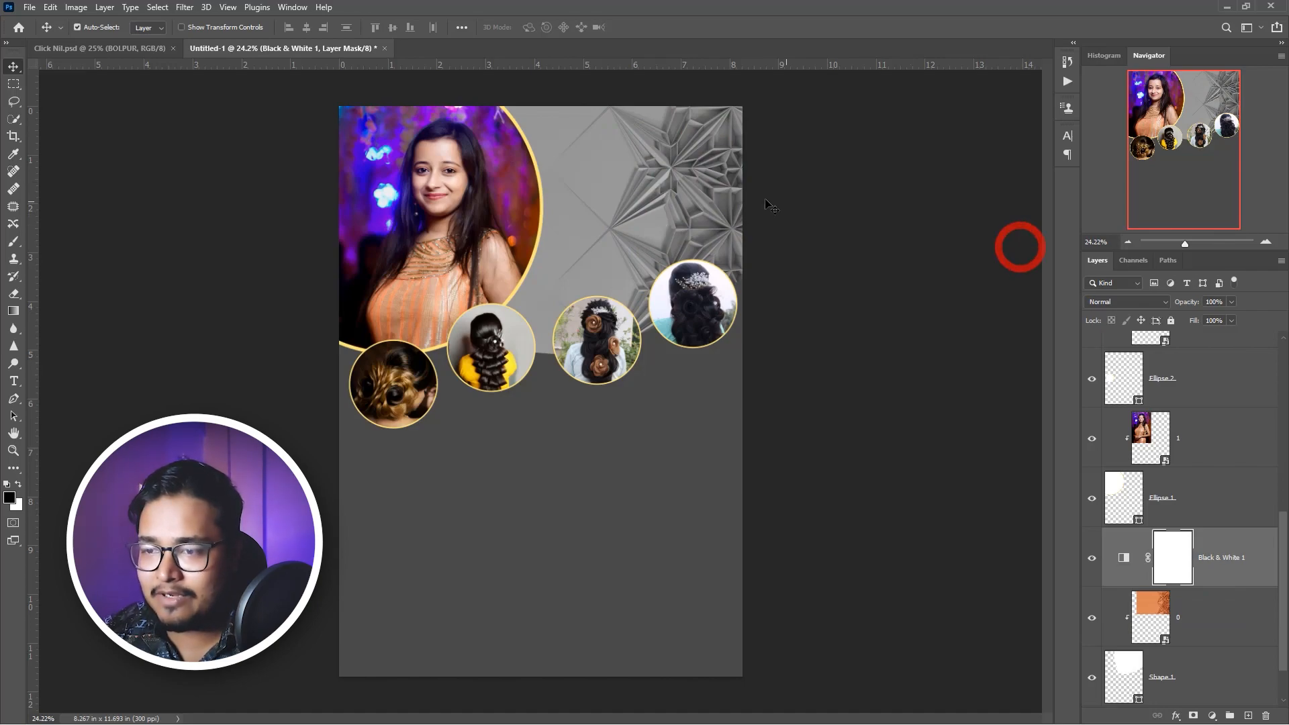
{"action": "left_click_drag", "start_coordinate": [638, 198], "coordinate": [669, 191]}
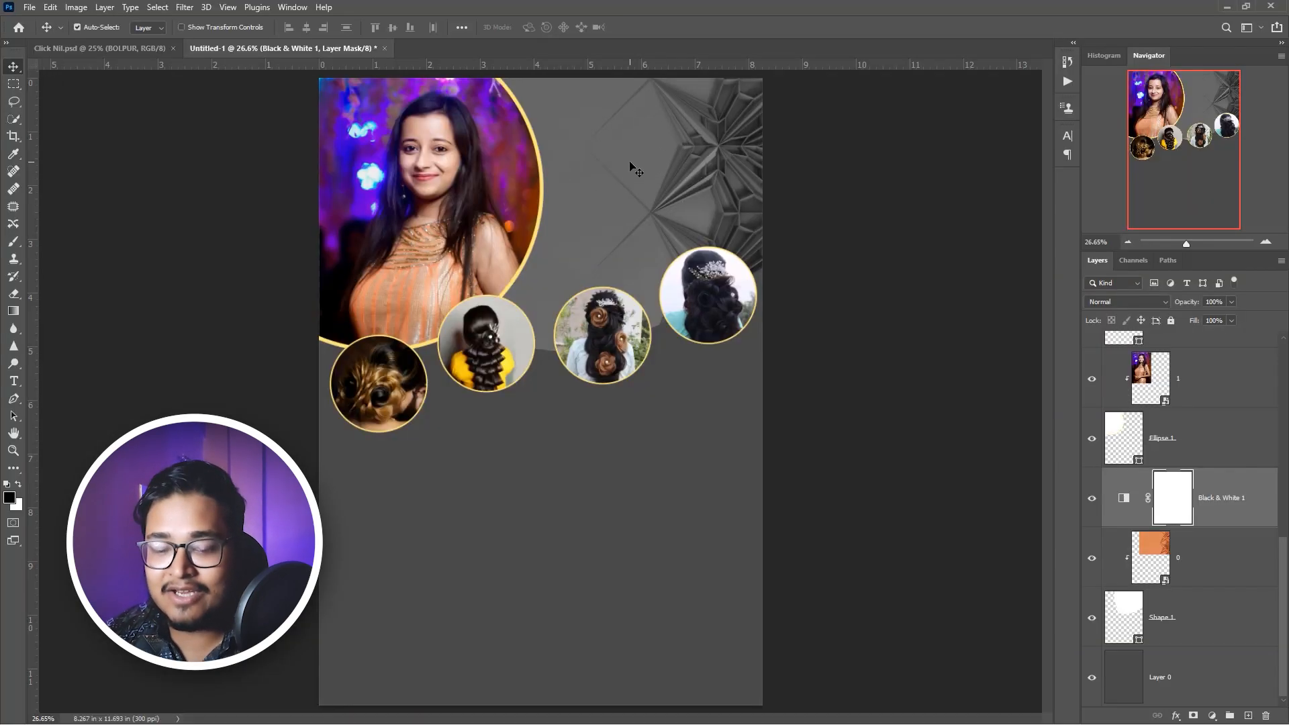
- Copy the person's name from the first line of the 01 text file in Notepad and return to Photoshop
{"action": "key", "text": "alt+Tab"}
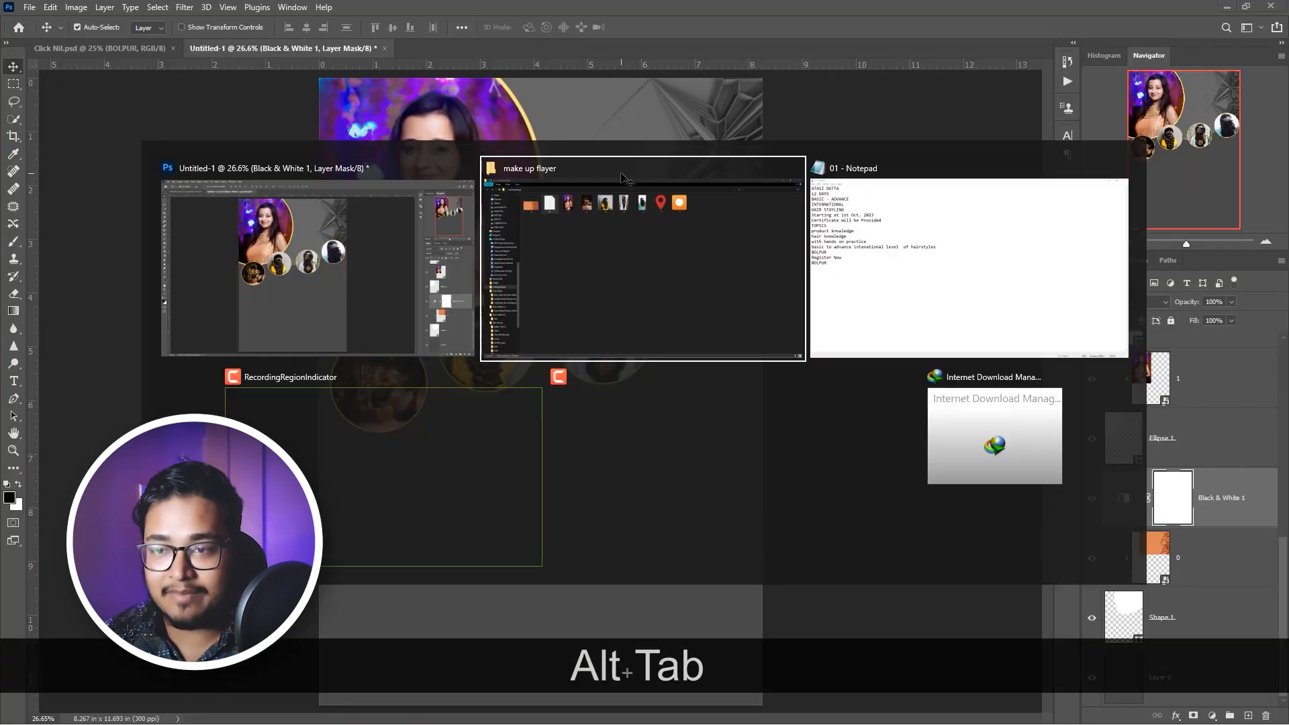
{"action": "key", "text": "alt+Tab"}
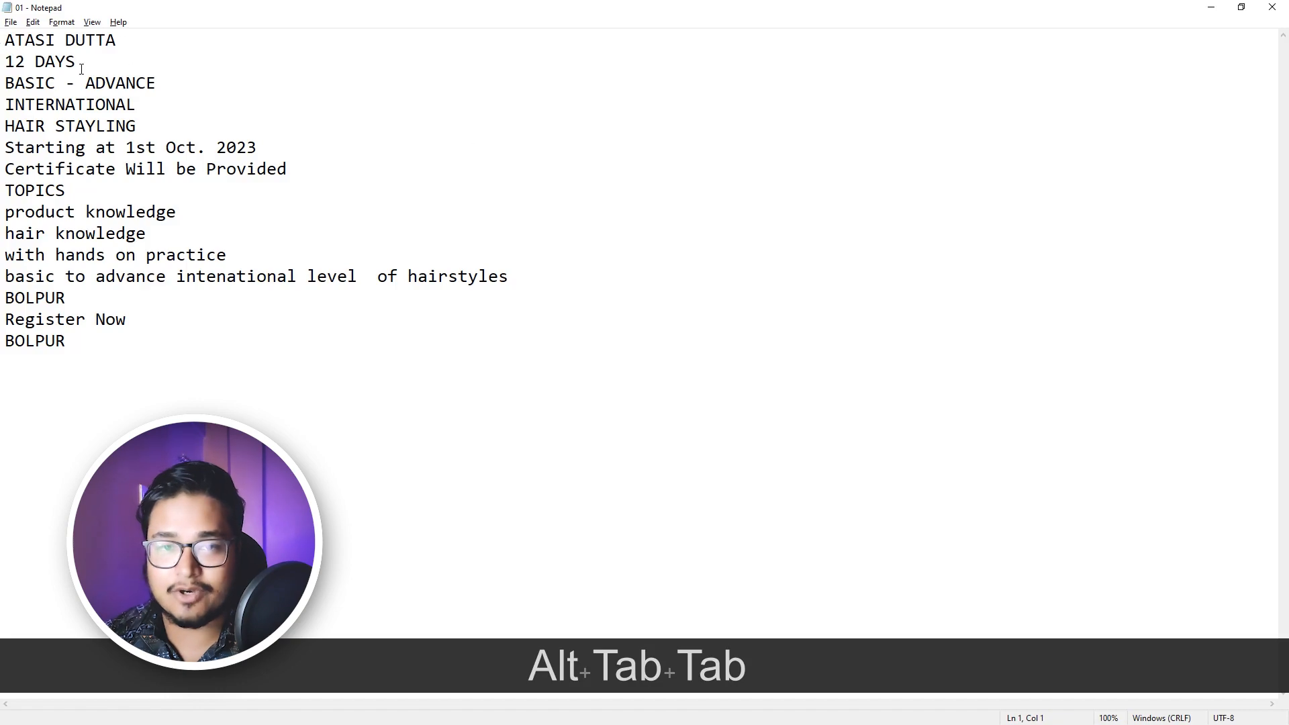
{"action": "left_click_drag", "start_coordinate": [10, 45], "coordinate": [144, 43]}
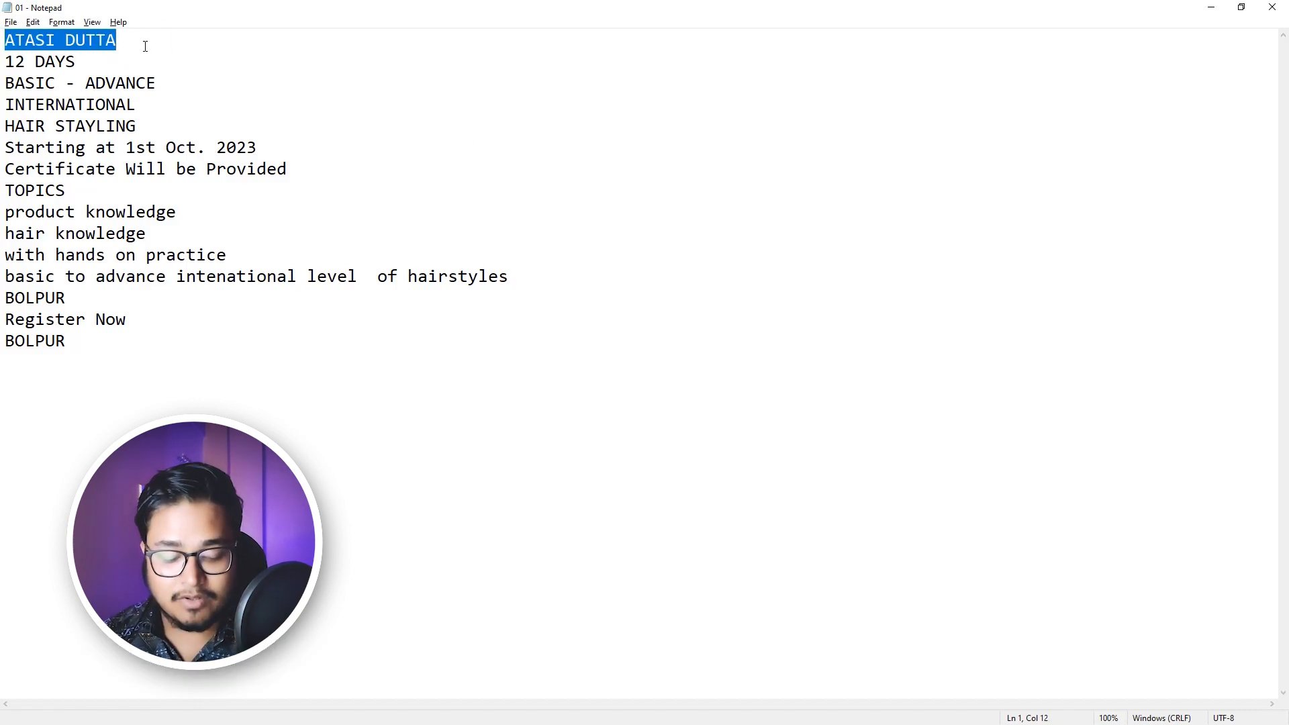
{"action": "key", "text": "ctrl+c"}
{"action": "key", "text": "alt+Tab"}
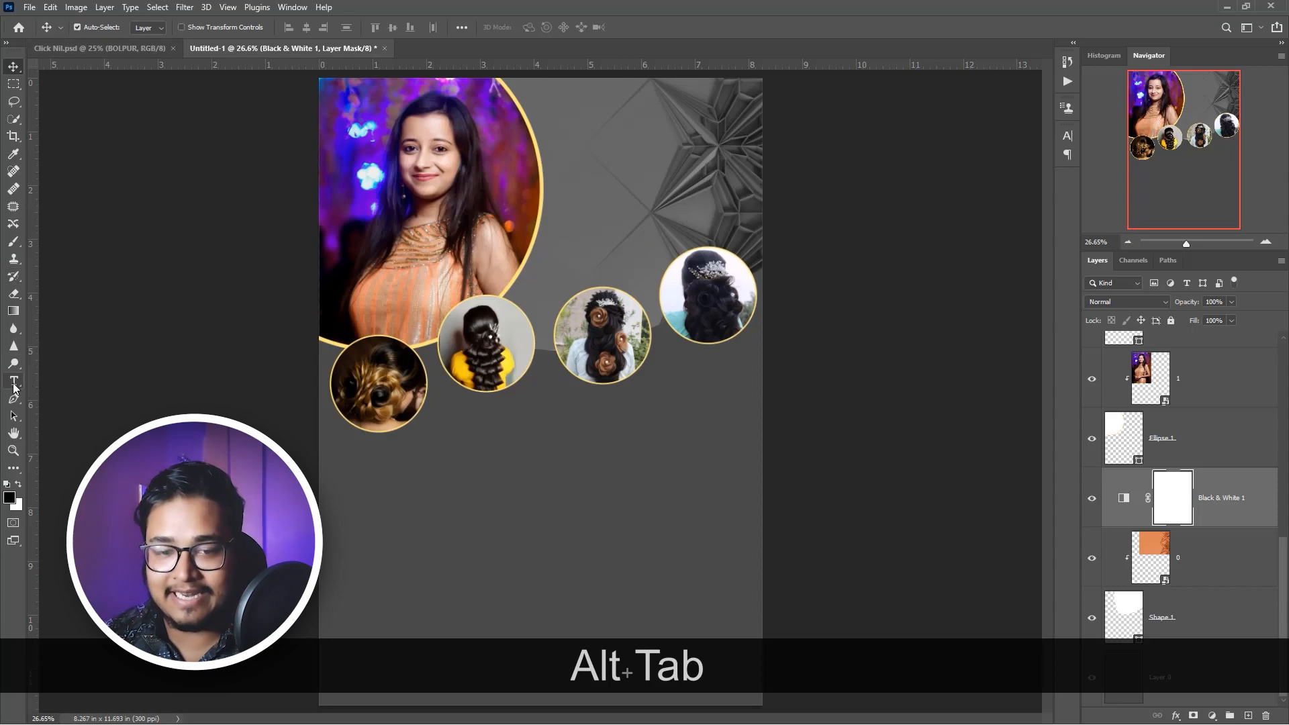
- Add the copied name as white (ffffff) LEMON MILK Bold 30 pt text, move it into the header and duplicate it just below
{"action": "left_click", "coordinate": [14, 380]}
{"action": "left_click", "coordinate": [537, 28]}
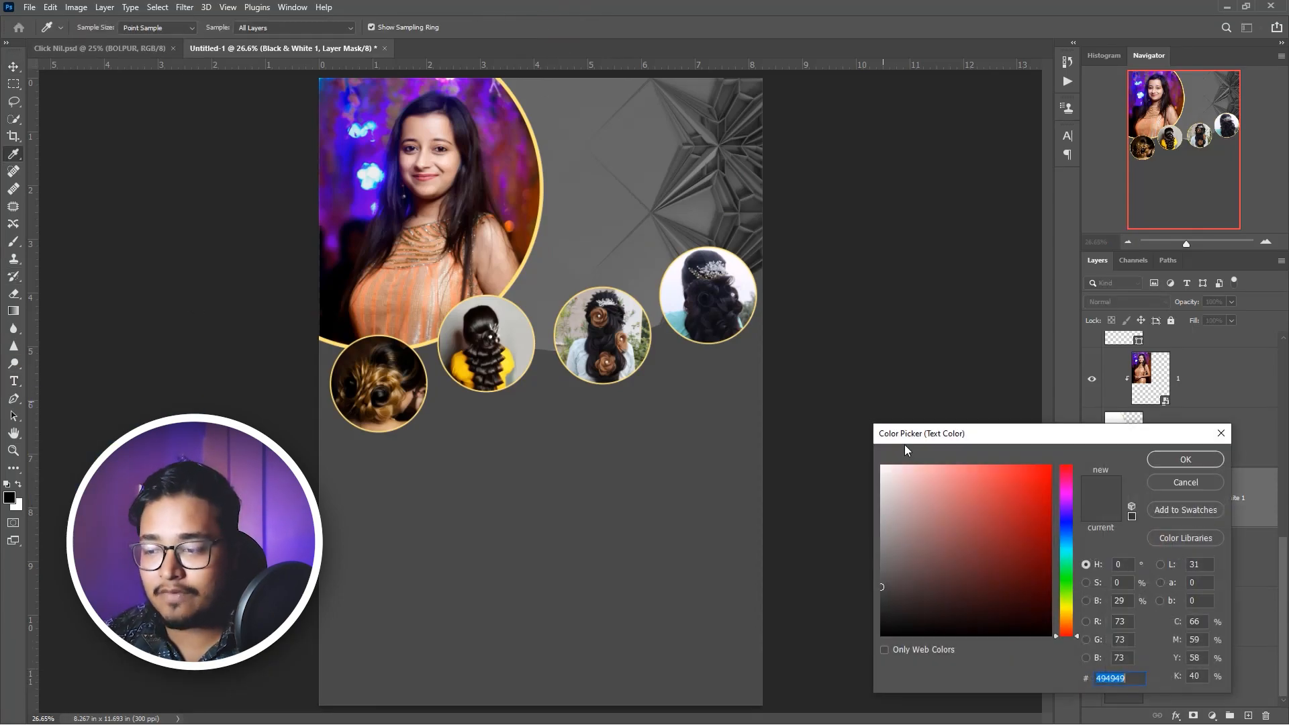
{"action": "type", "text": "ffffff"}
{"action": "left_click", "coordinate": [1201, 460]}
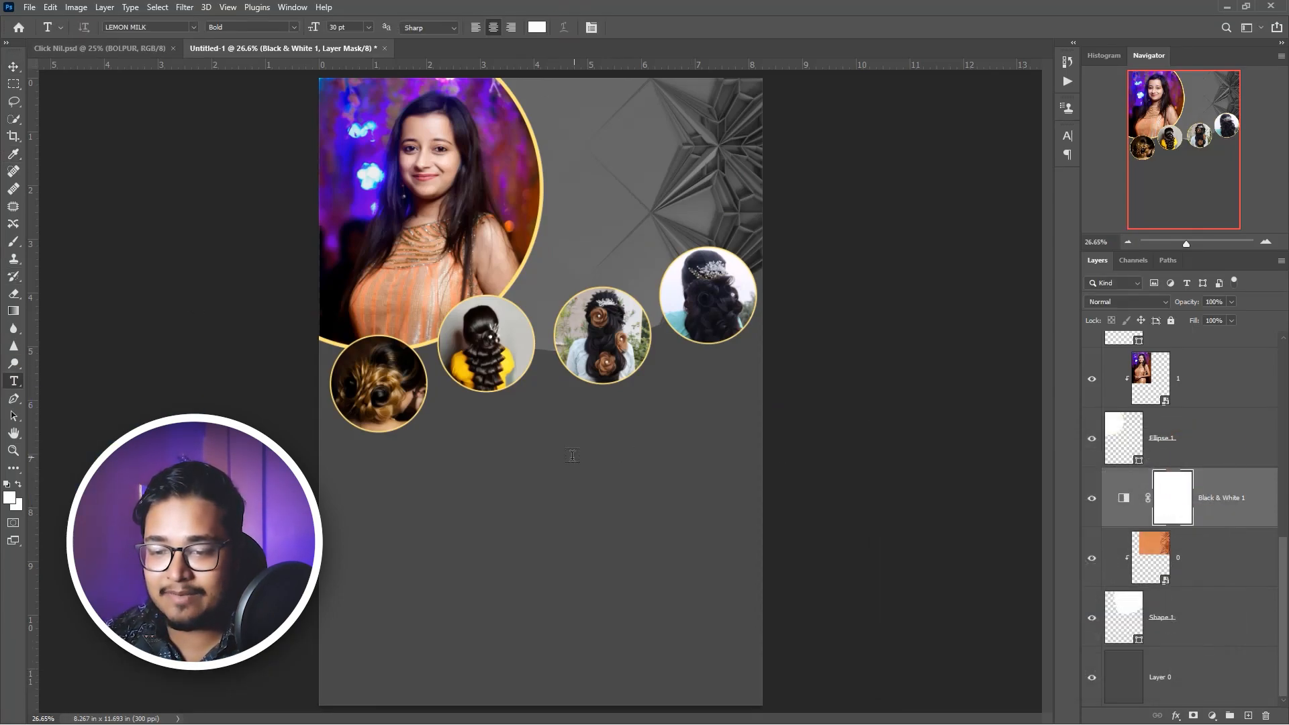
{"action": "left_click", "coordinate": [499, 450]}
{"action": "key", "text": "ctrl+v"}
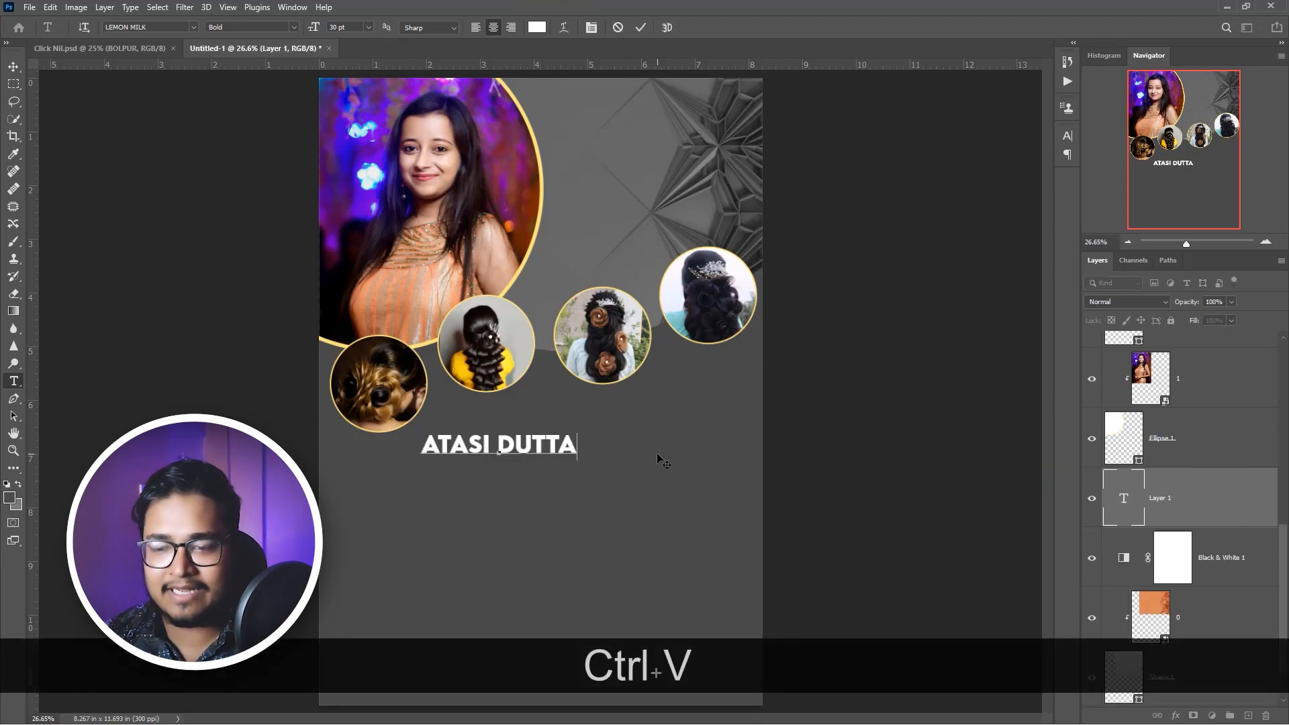
{"action": "left_click", "coordinate": [13, 66]}
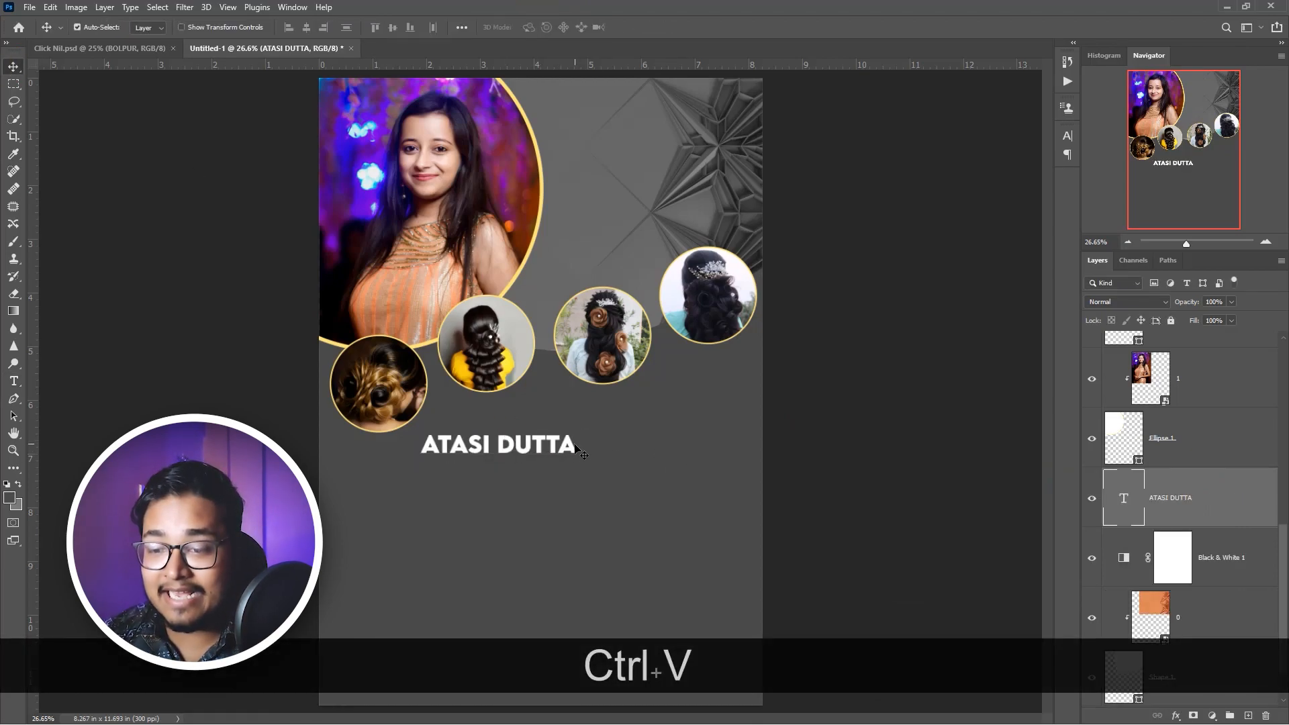
{"action": "left_click_drag", "start_coordinate": [575, 441], "coordinate": [693, 135]}
- Replace the duplicated name text with "12 DAYS" copied from the 01 text file
{"action": "key", "text": "alt+Tab"}
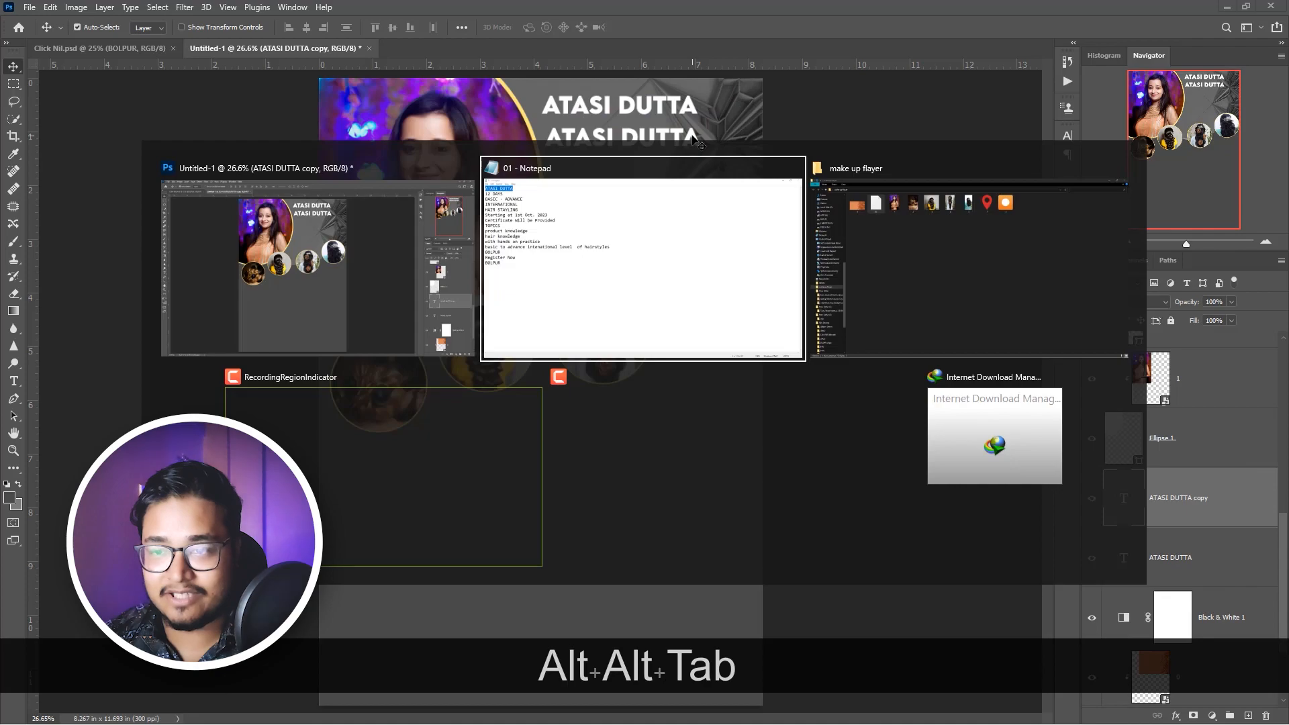
{"action": "left_click_drag", "start_coordinate": [5, 62], "coordinate": [76, 63]}
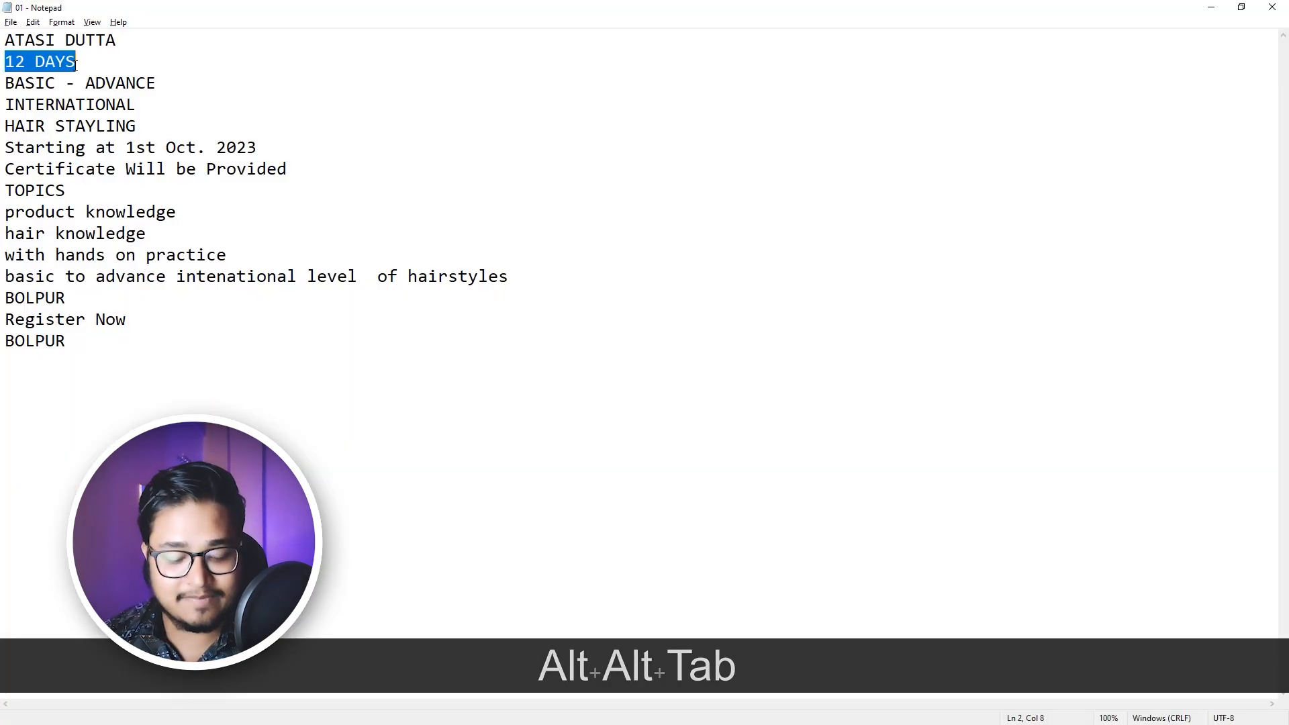
{"action": "key", "text": "ctrl+c"}
{"action": "key", "text": "alt+Tab"}
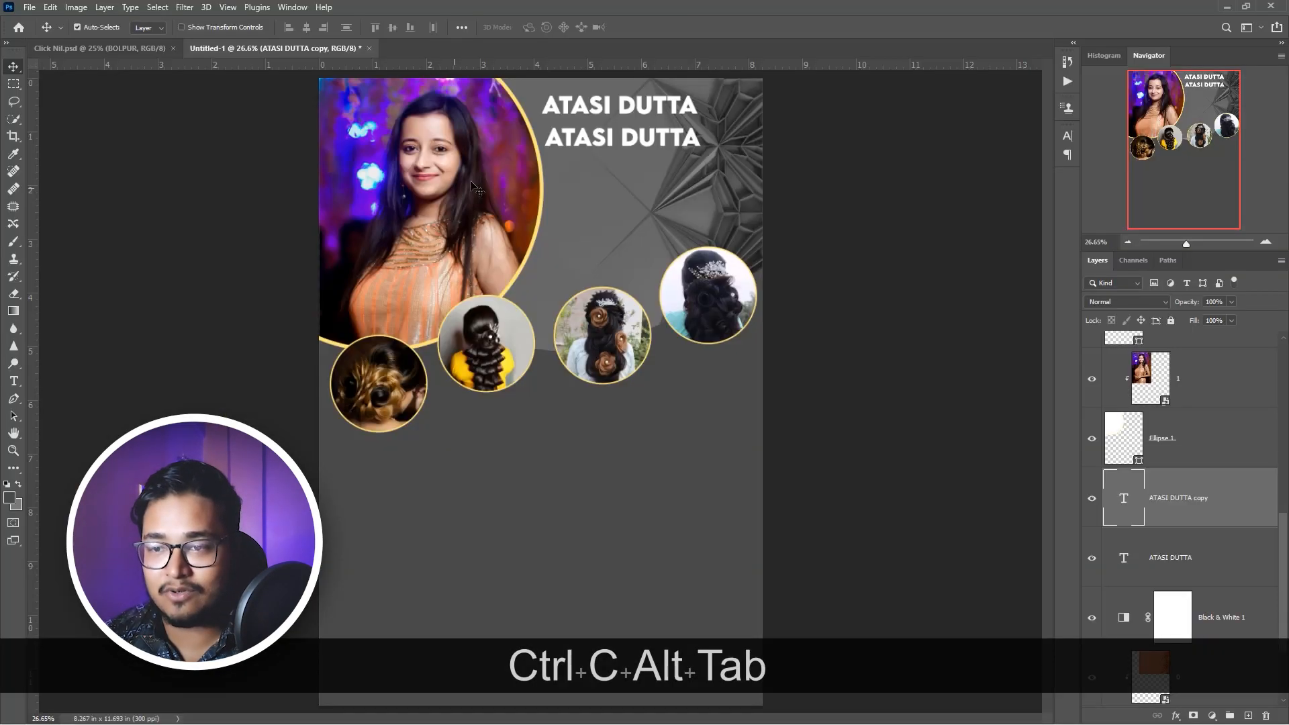
{"action": "double_click", "coordinate": [599, 148]}
{"action": "key", "text": "ctrl+v"}
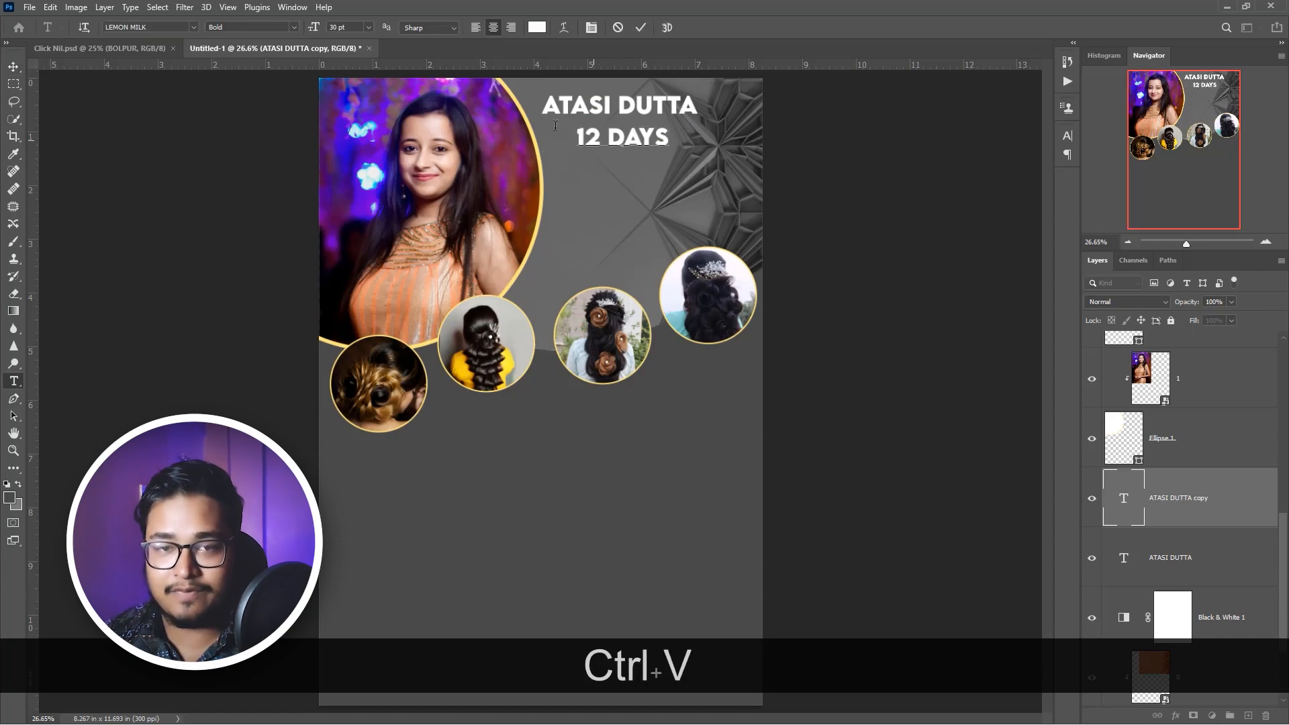
{"action": "left_click", "coordinate": [13, 66]}
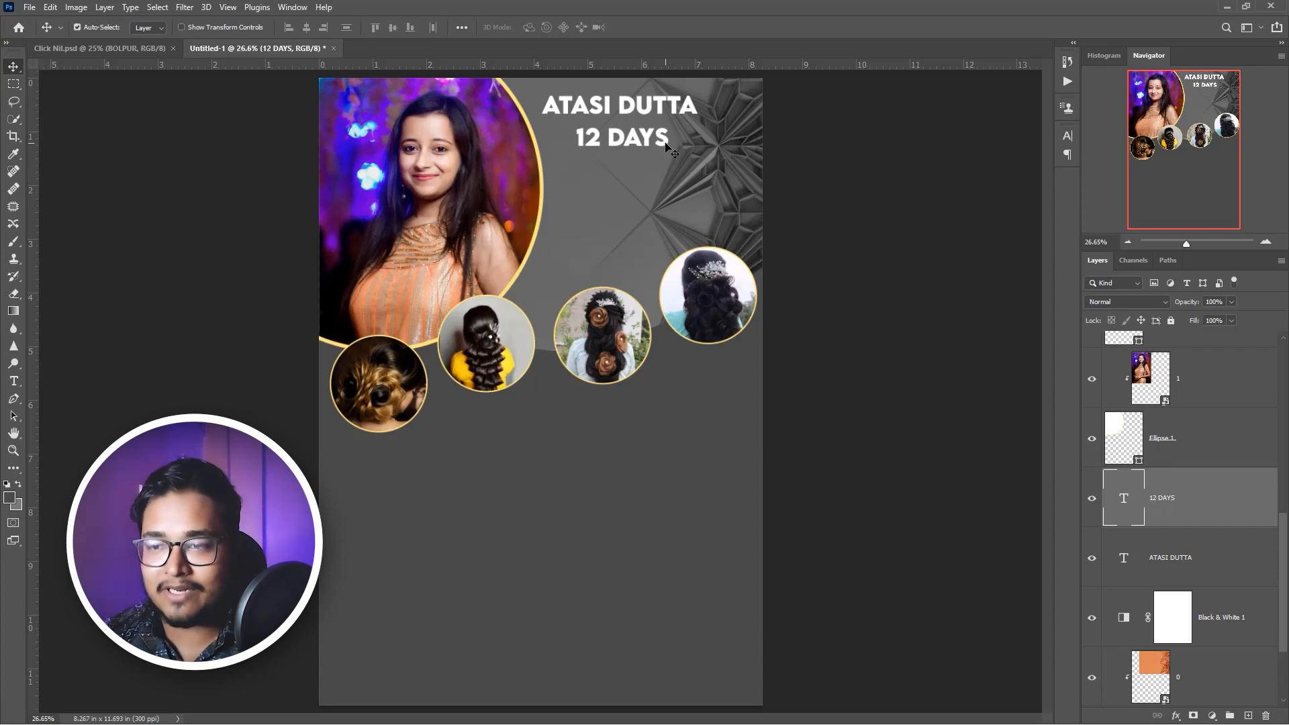
- Duplicate the header text below for the lines "BASIC - ADVANCE", "INTERNATIONAL" and "HAIR STAYLING", pasting each from the text file
{"action": "double_click", "coordinate": [598, 168]}
{"action": "left_click_drag", "start_coordinate": [621, 138], "coordinate": [614, 238]}
{"action": "key", "text": "ctrl+v"}
{"action": "left_click", "coordinate": [14, 67]}
{"action": "key", "text": "ctrl+v"}
{"action": "double_click", "coordinate": [614, 237]}
{"action": "key", "text": "alt+Tab"}
{"action": "key", "text": "ctrl+c"}
{"action": "key", "text": "ctrl+v"}
- Add "Starting at 1st Oct. 2023", "Certificate Will be Provided", "TOPICS" and "product knowledge" as separate text lines below the circles
{"action": "key", "text": "alt+Tab"}
{"action": "key", "text": "ctrl+v"}
{"action": "left_click_drag", "start_coordinate": [589, 414], "coordinate": [590, 473]}
{"action": "key", "text": "ctrl+v"}
{"action": "key", "text": "ctrl+v"}
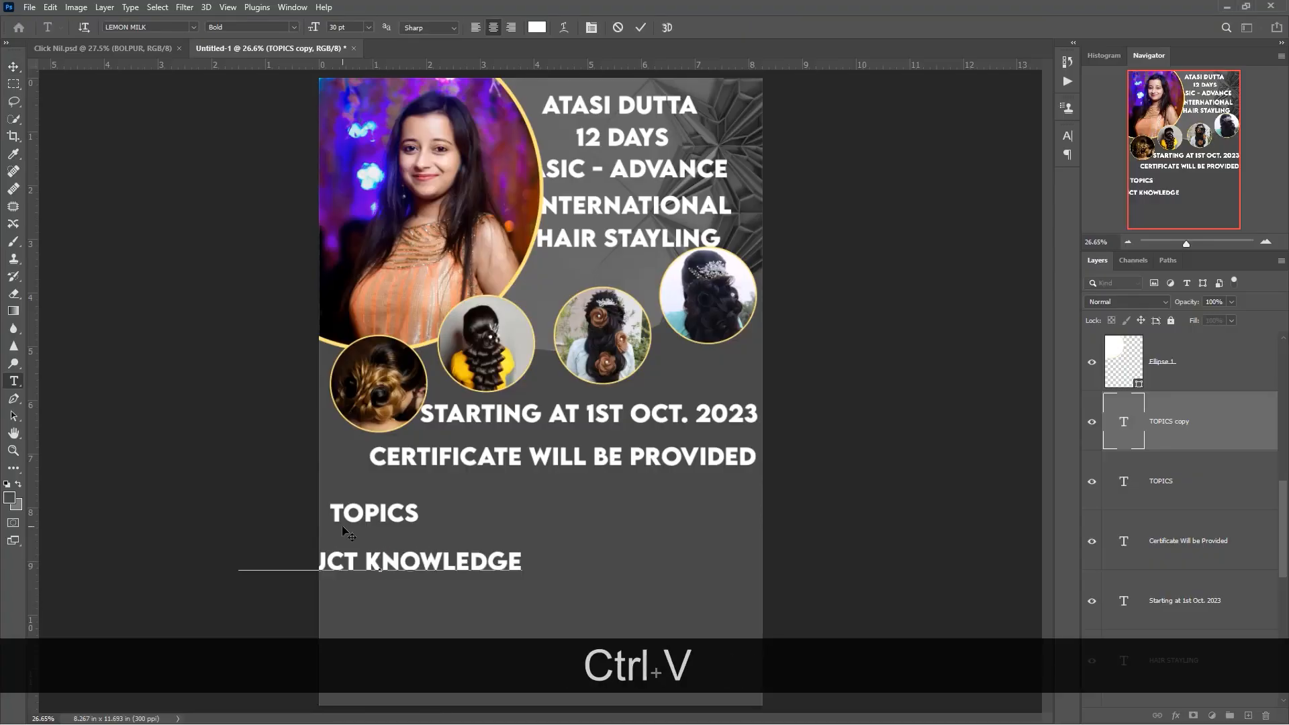
{"action": "left_click", "coordinate": [13, 67]}
- Duplicate the topic text for "hair knowledge", "with hands on practice" and "basic to advance intenational level of hairstyles", pasting each line
{"action": "left_click_drag", "start_coordinate": [443, 561], "coordinate": [442, 604]}
{"action": "double_click", "coordinate": [443, 604]}
{"action": "key", "text": "alt+Tab"}
{"action": "key", "text": "ctrl+v"}
{"action": "left_click", "coordinate": [14, 67]}
{"action": "key", "text": "ctrl+v"}
{"action": "left_click_drag", "start_coordinate": [552, 445], "coordinate": [556, 489]}
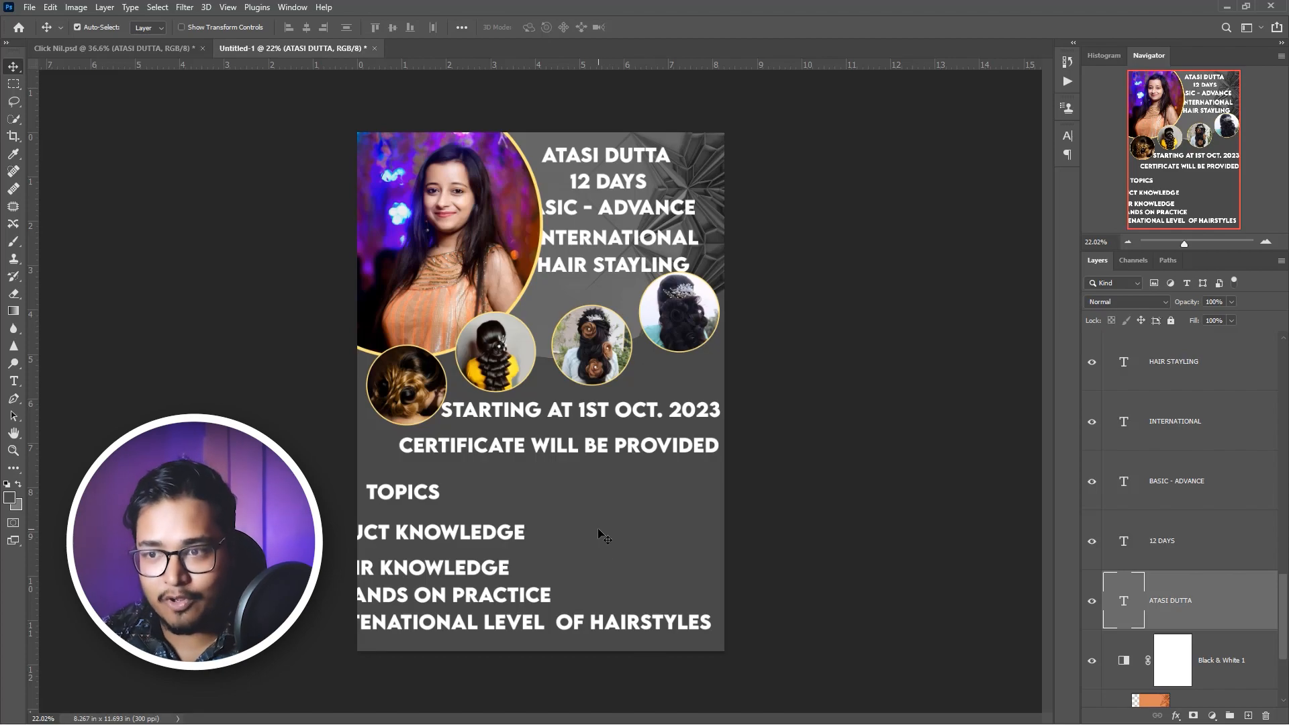
- Change the font of the name heading beside the portrait to Afterglow Regular
{"action": "scroll", "coordinate": [578, 272], "scroll_direction": "up", "scroll_amount": 2}
{"action": "left_click_drag", "start_coordinate": [622, 131], "coordinate": [629, 237]}
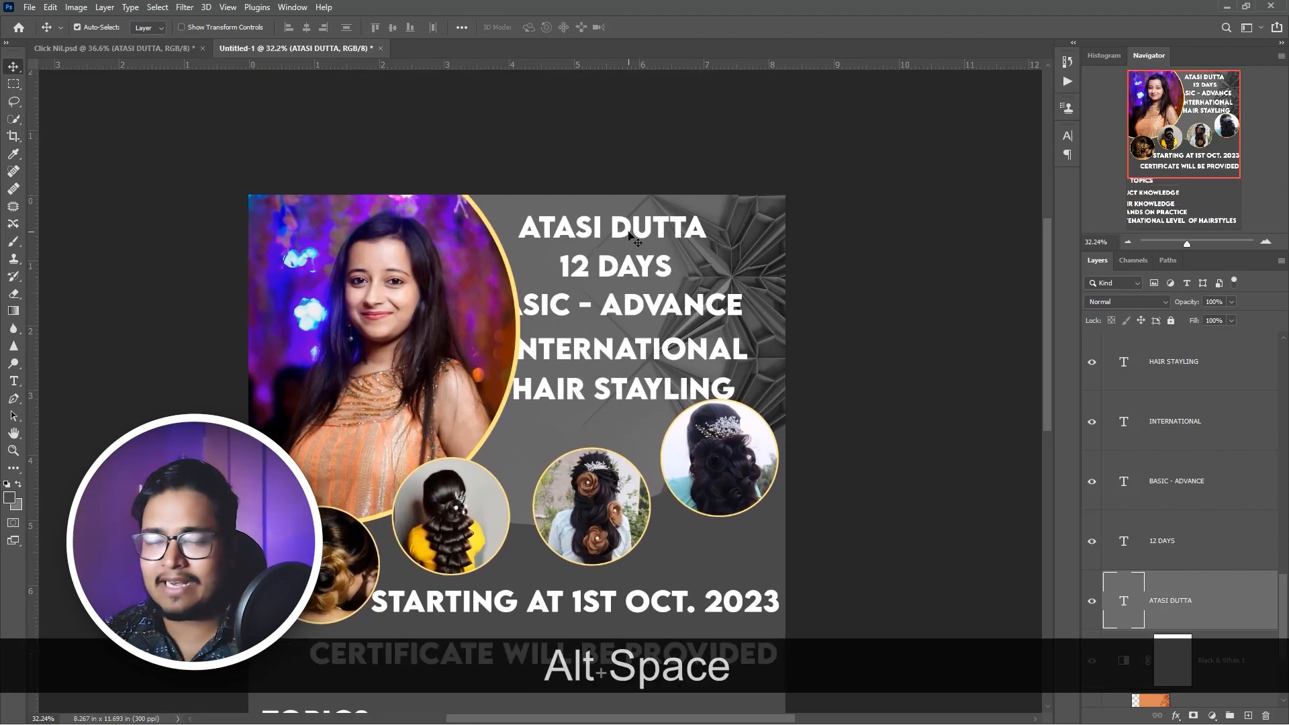
{"action": "double_click", "coordinate": [629, 235]}
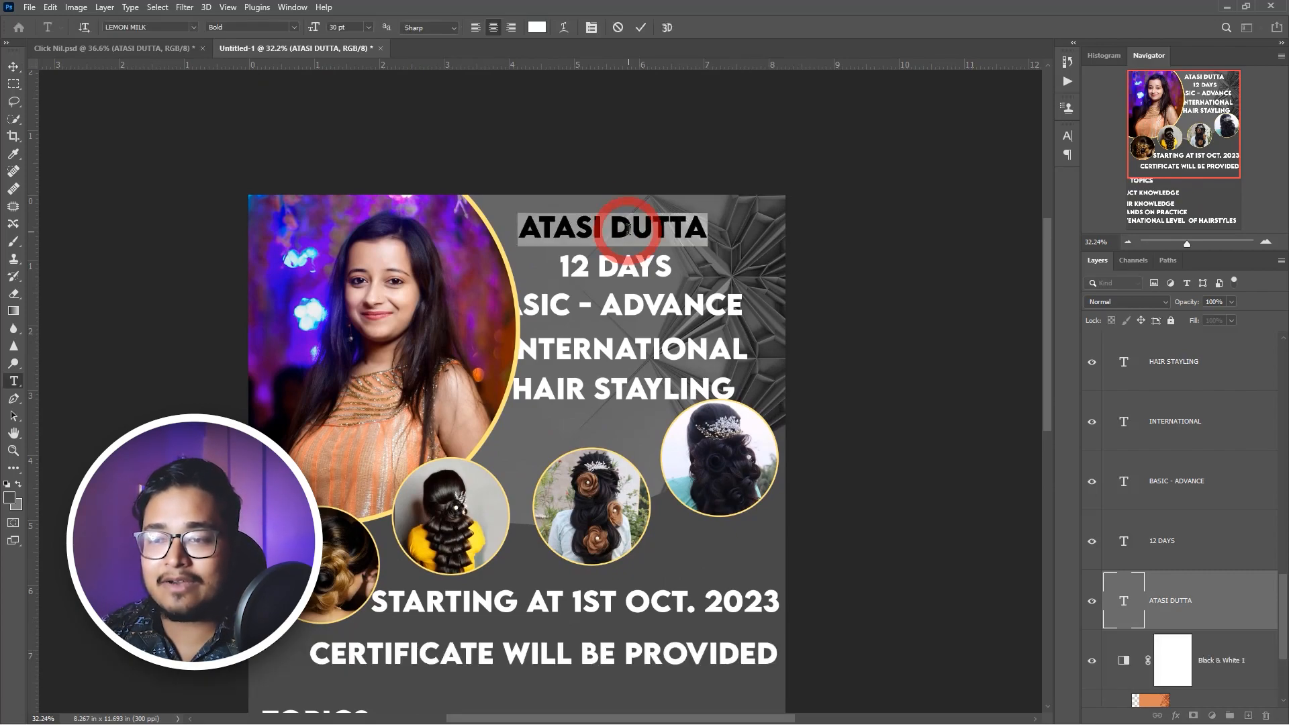
{"action": "left_click", "coordinate": [195, 28]}
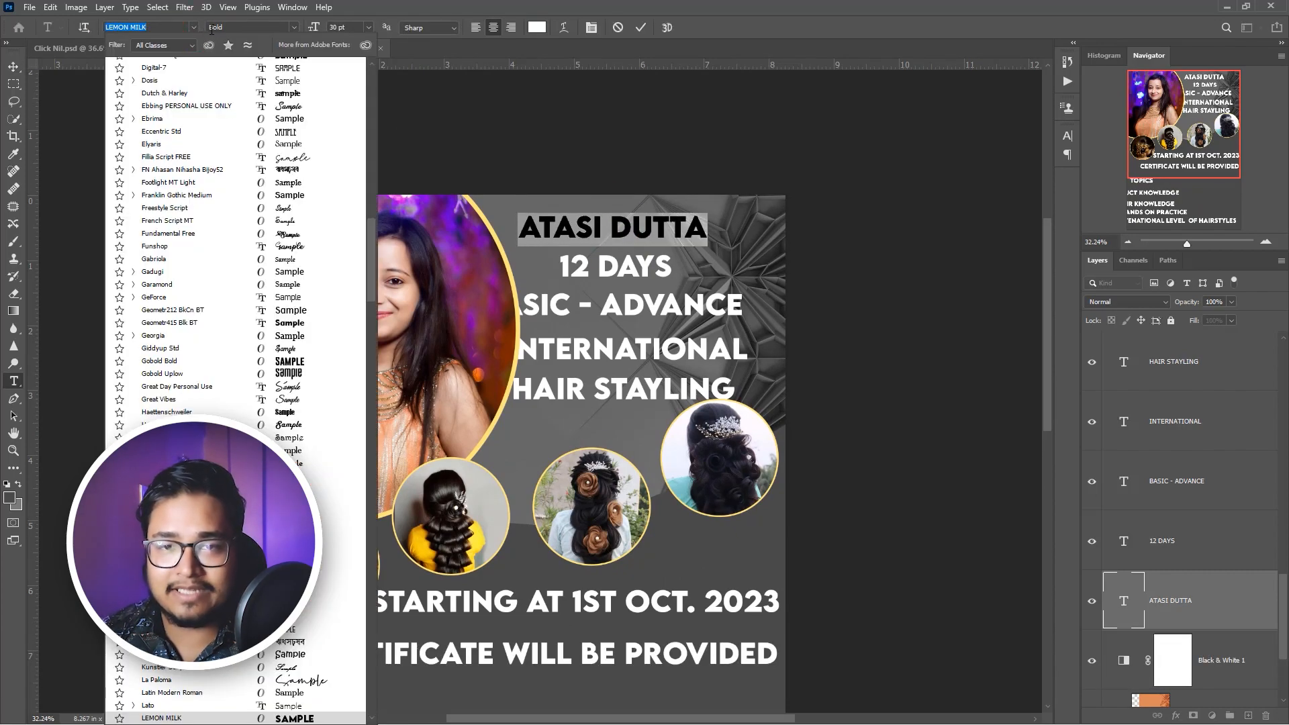
{"action": "type", "text": "aft"}
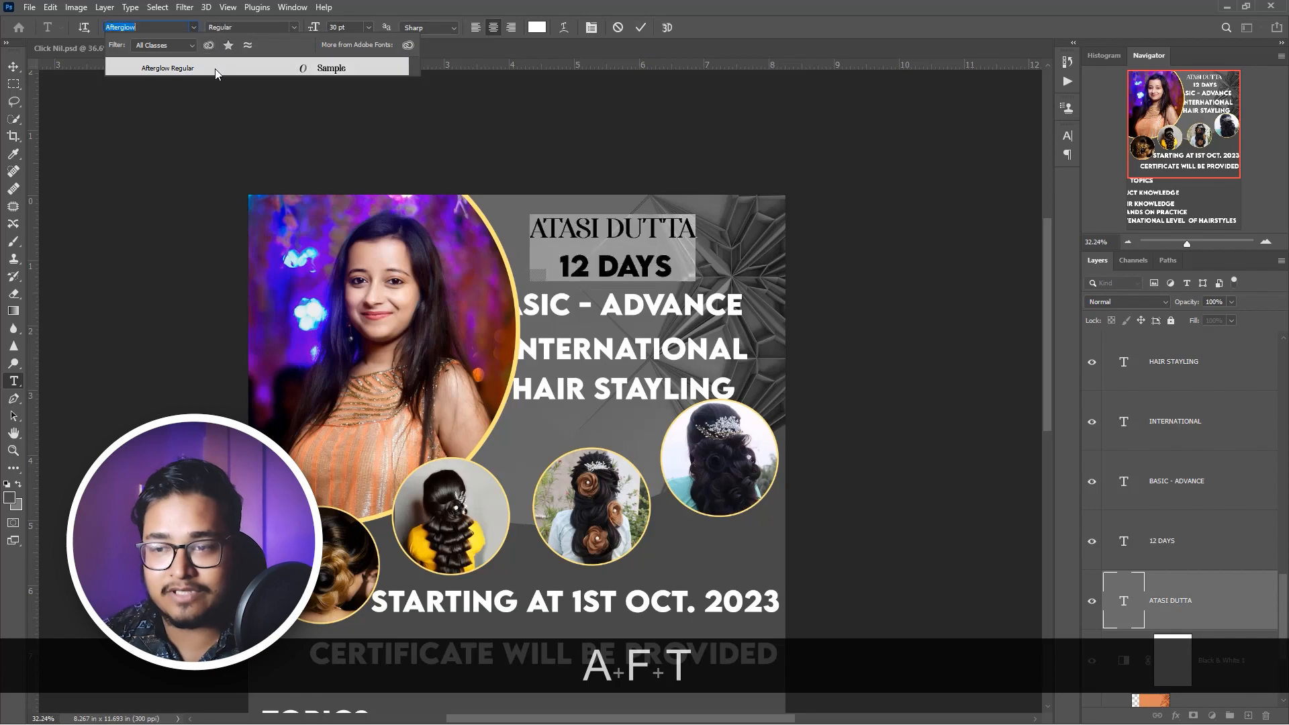
{"action": "left_click", "coordinate": [216, 69]}
{"action": "left_click", "coordinate": [13, 67]}
- Change the font of the "12 DAYS" line to Afterglow
{"action": "scroll", "coordinate": [642, 255], "scroll_direction": "up", "scroll_amount": 2}
{"action": "double_click", "coordinate": [641, 261]}
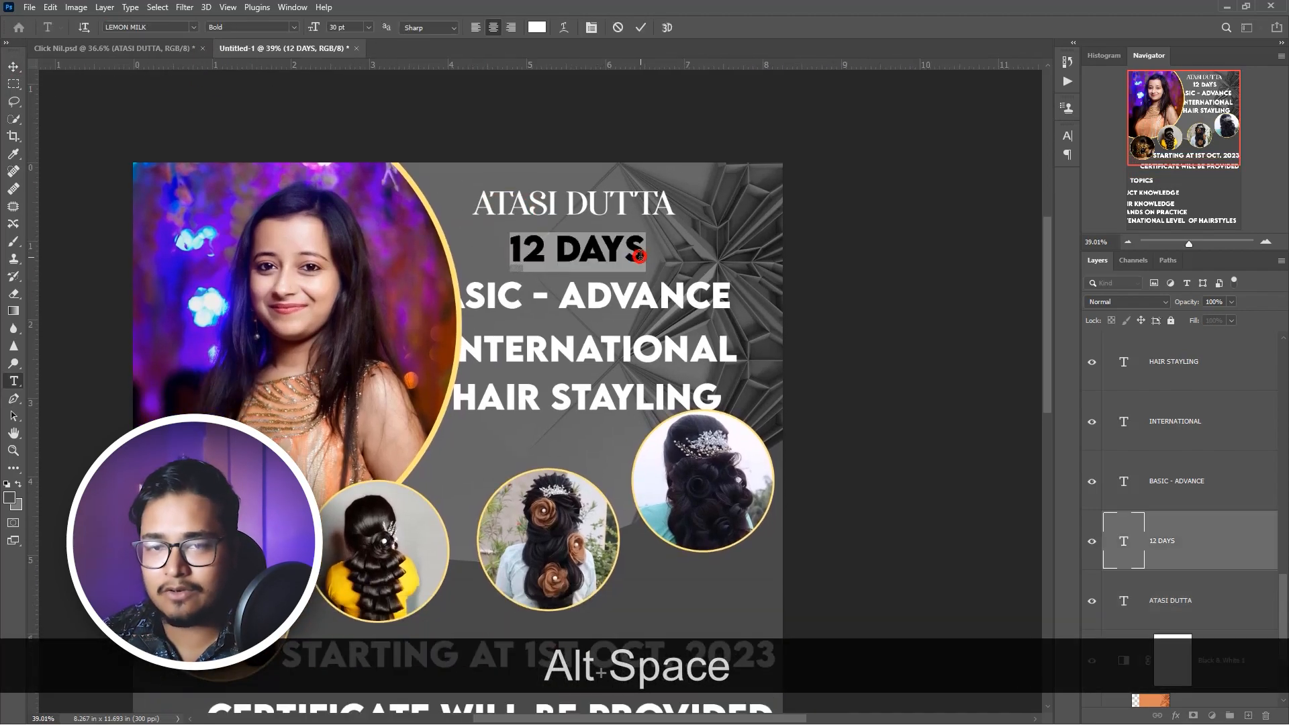
{"action": "left_click", "coordinate": [193, 27]}
{"action": "scroll", "coordinate": [403, 255], "scroll_direction": "down", "scroll_amount": 3}
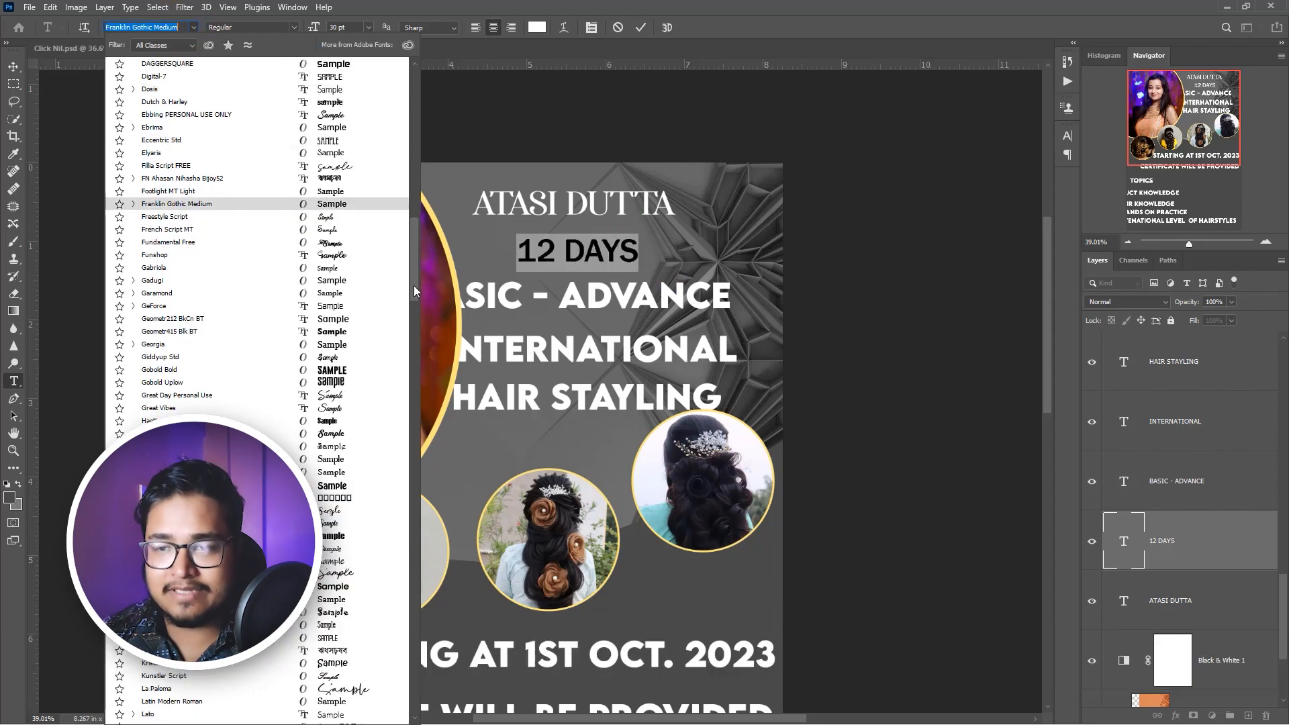
{"action": "left_click_drag", "start_coordinate": [414, 291], "coordinate": [412, 91]}
{"action": "left_click", "coordinate": [377, 66]}
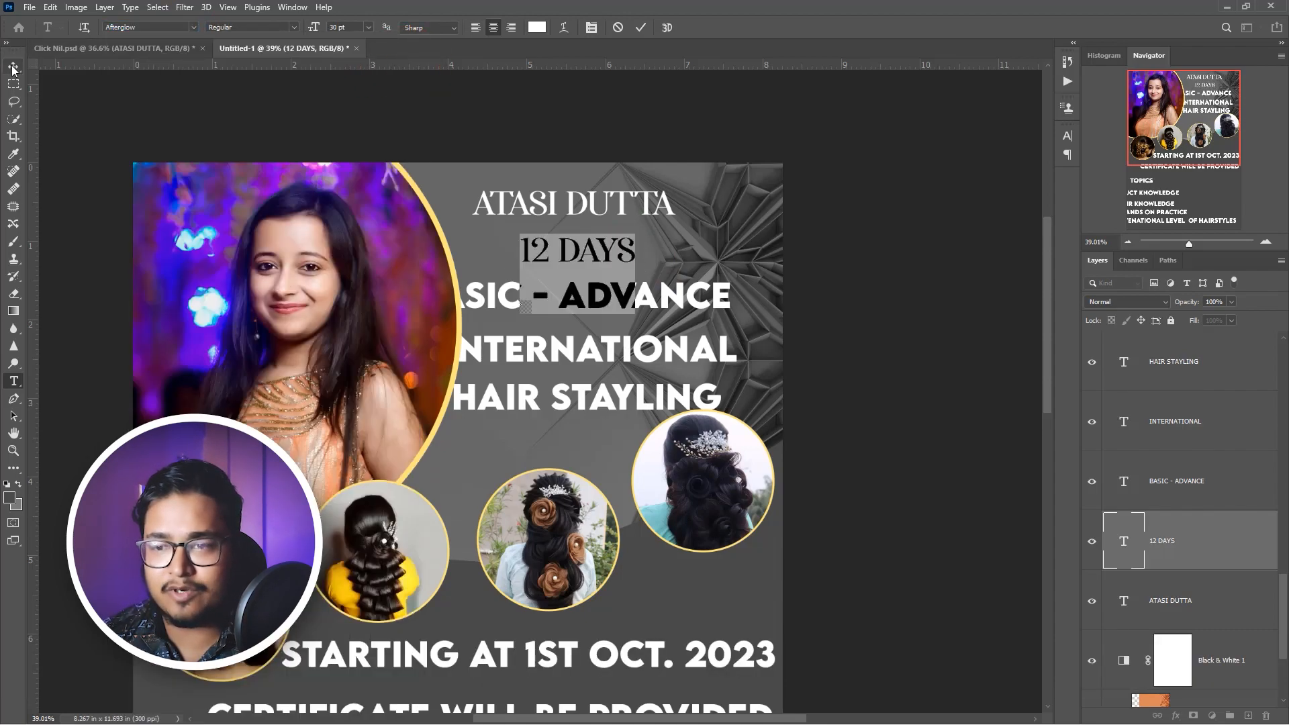
{"action": "key", "text": "ctrl+Return"}
- Change the font of the "BASIC - ADVANCE" line to Afterglow
{"action": "double_click", "coordinate": [593, 303]}
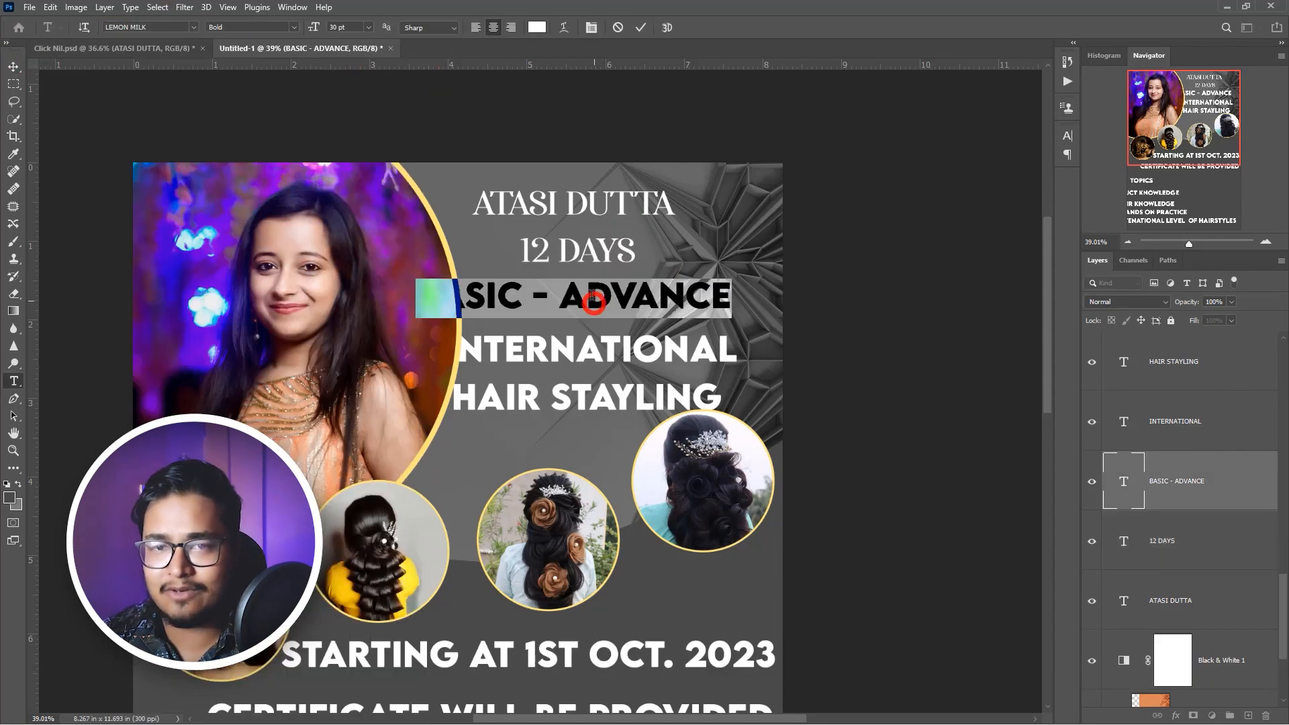
{"action": "left_click", "coordinate": [193, 28]}
{"action": "left_click_drag", "start_coordinate": [415, 274], "coordinate": [421, 90]}
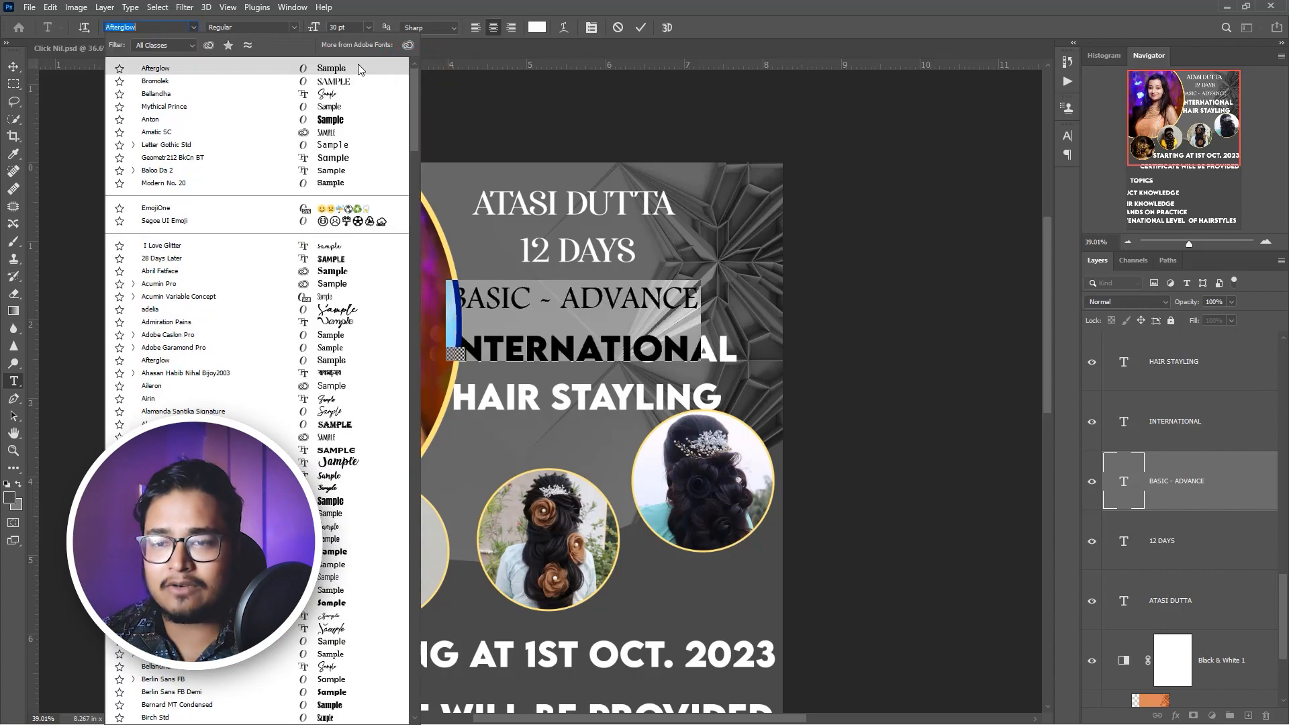
{"action": "left_click", "coordinate": [384, 70]}
{"action": "left_click", "coordinate": [13, 67]}
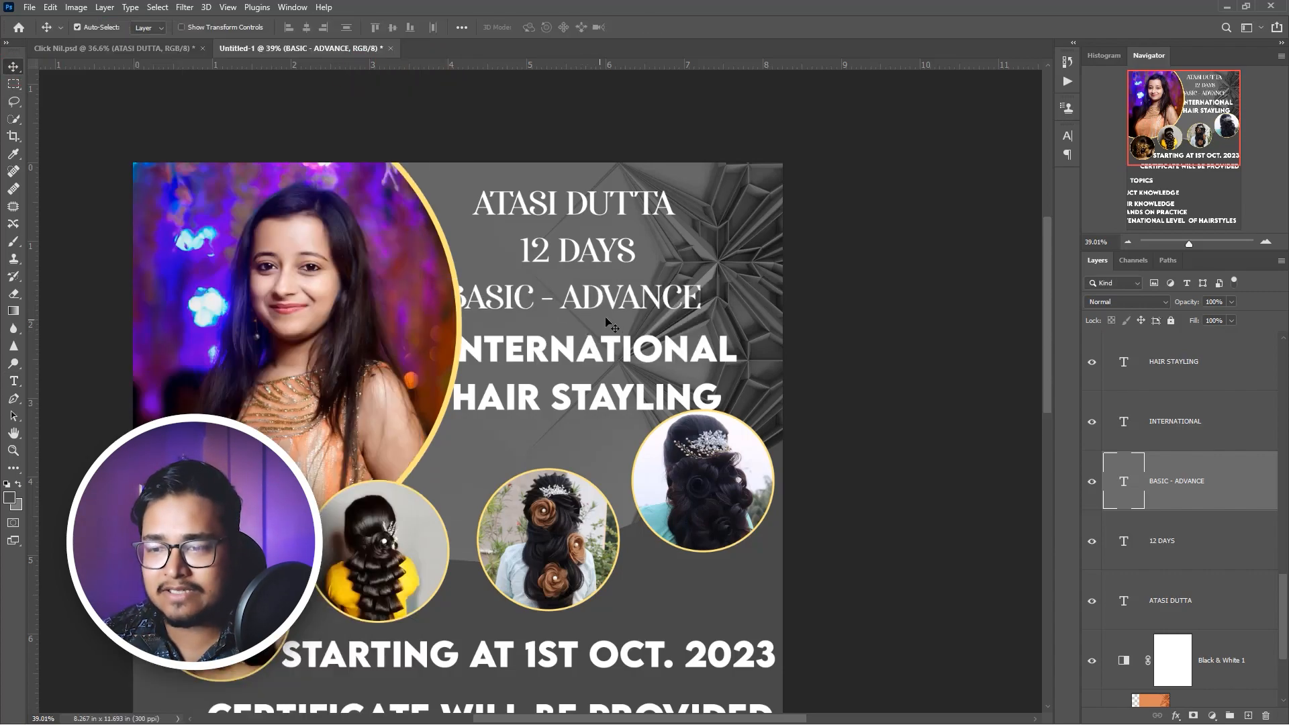
- Set the "INTERNATIONAL" and "HAIR STAYLING" lines in Afterglow and move "INTERNATIONAL" closer to the line above it
{"action": "double_click", "coordinate": [626, 350]}
{"action": "left_click", "coordinate": [193, 28]}
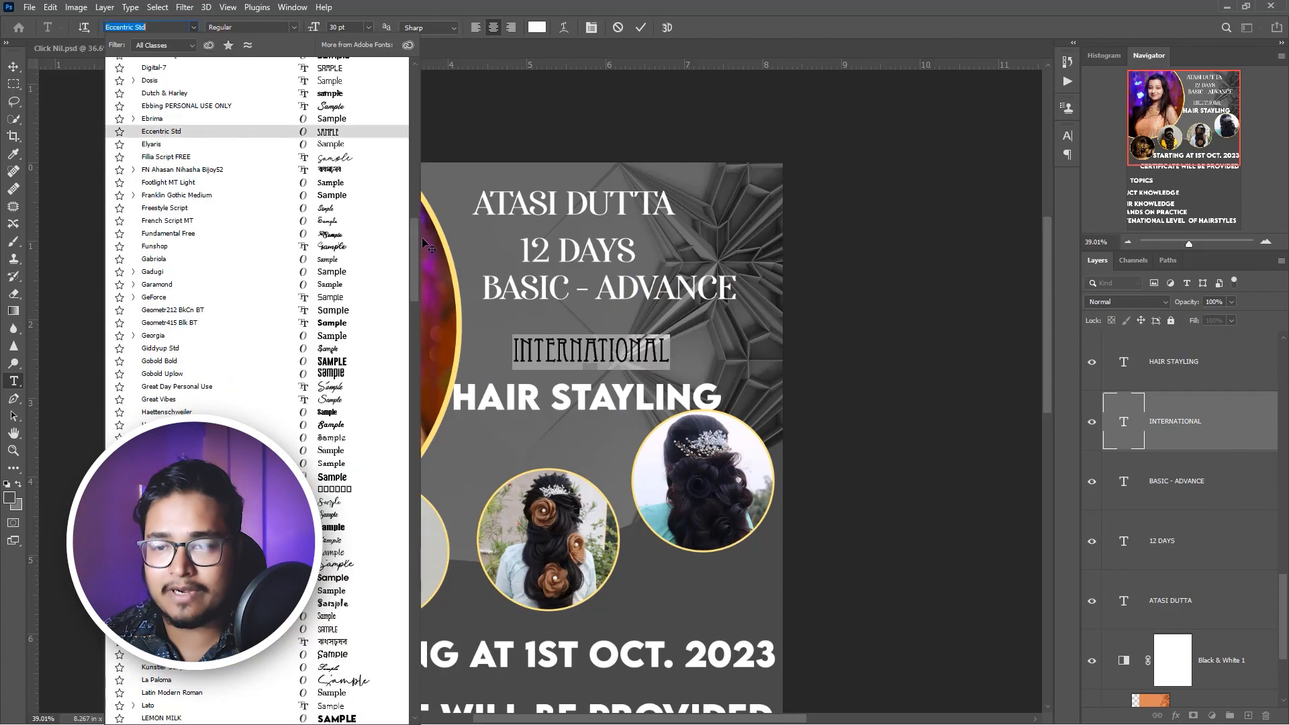
{"action": "left_click", "coordinate": [340, 70]}
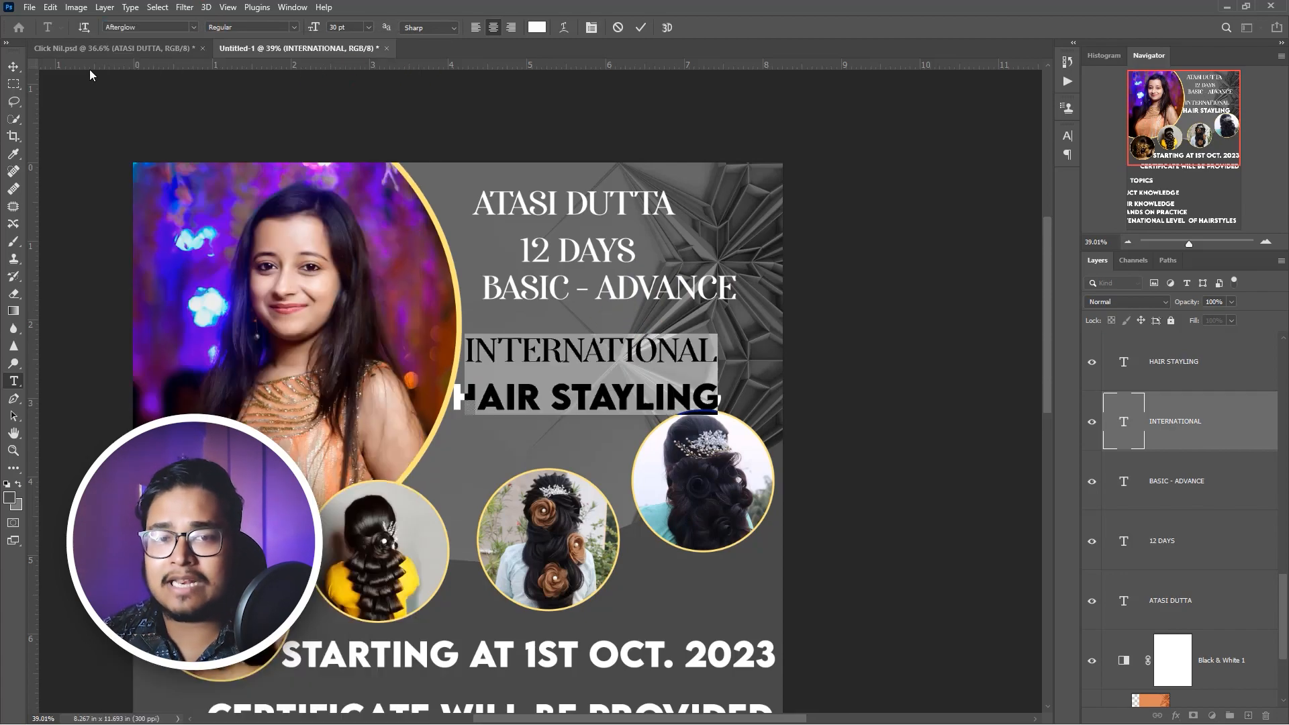
{"action": "left_click", "coordinate": [13, 67]}
{"action": "mouse_move", "coordinate": [631, 356]}
{"action": "left_mouse_down"}
{"action": "mouse_move", "coordinate": [638, 323]}
{"action": "mouse_move", "coordinate": [638, 334]}
{"action": "left_mouse_up"}
{"action": "double_click", "coordinate": [618, 401]}
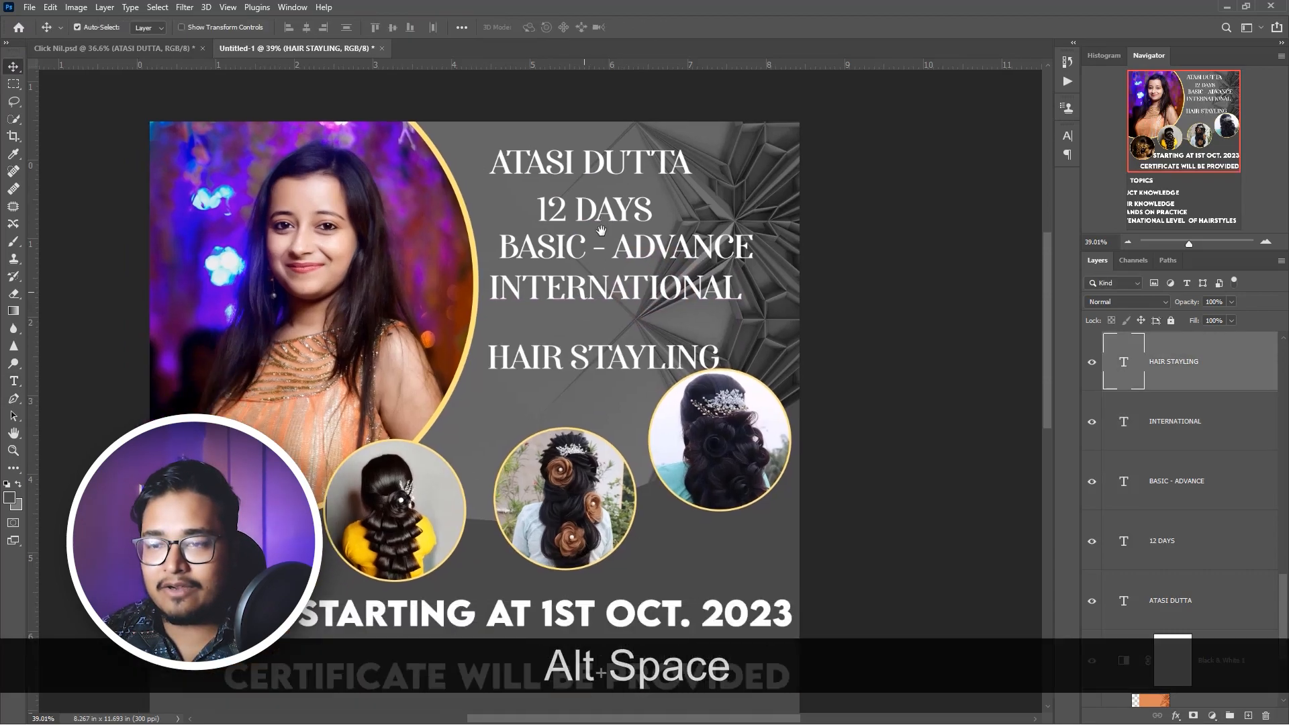
- Increase the font size of the name heading so it stands out from the lines below it
{"action": "double_click", "coordinate": [677, 180]}
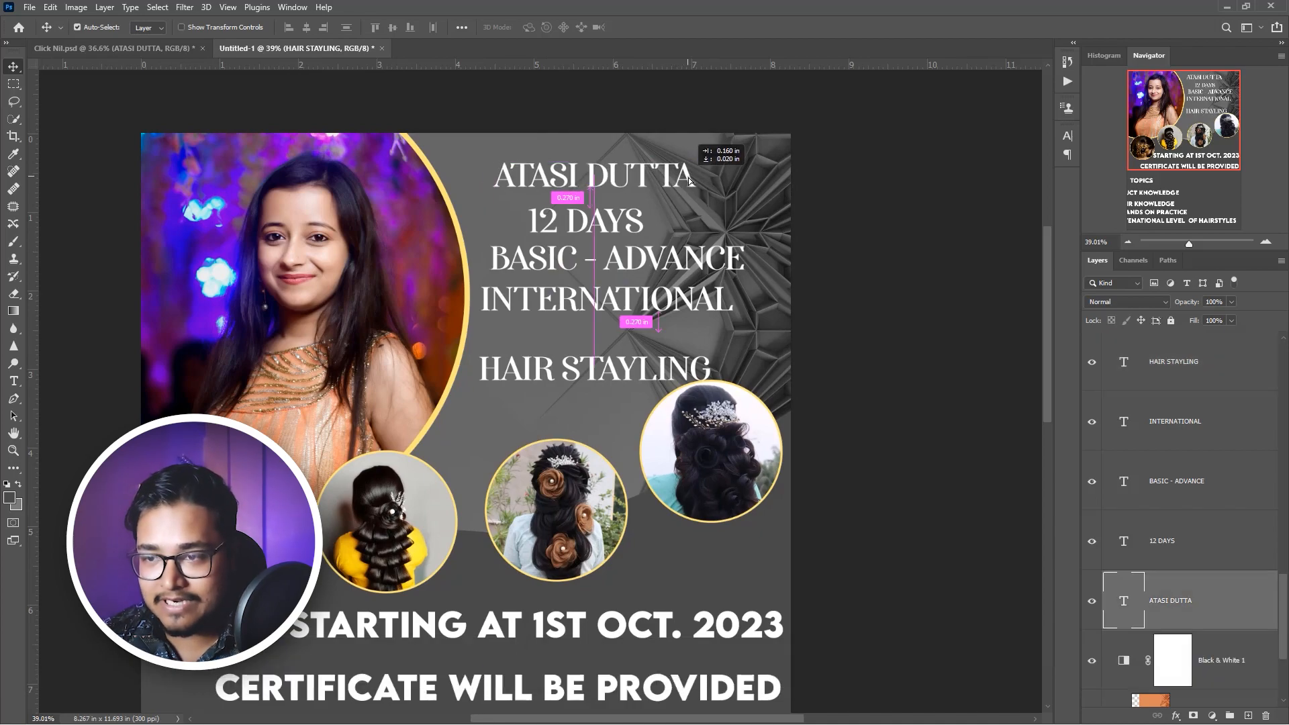
{"action": "key", "text": "ctrl+a"}
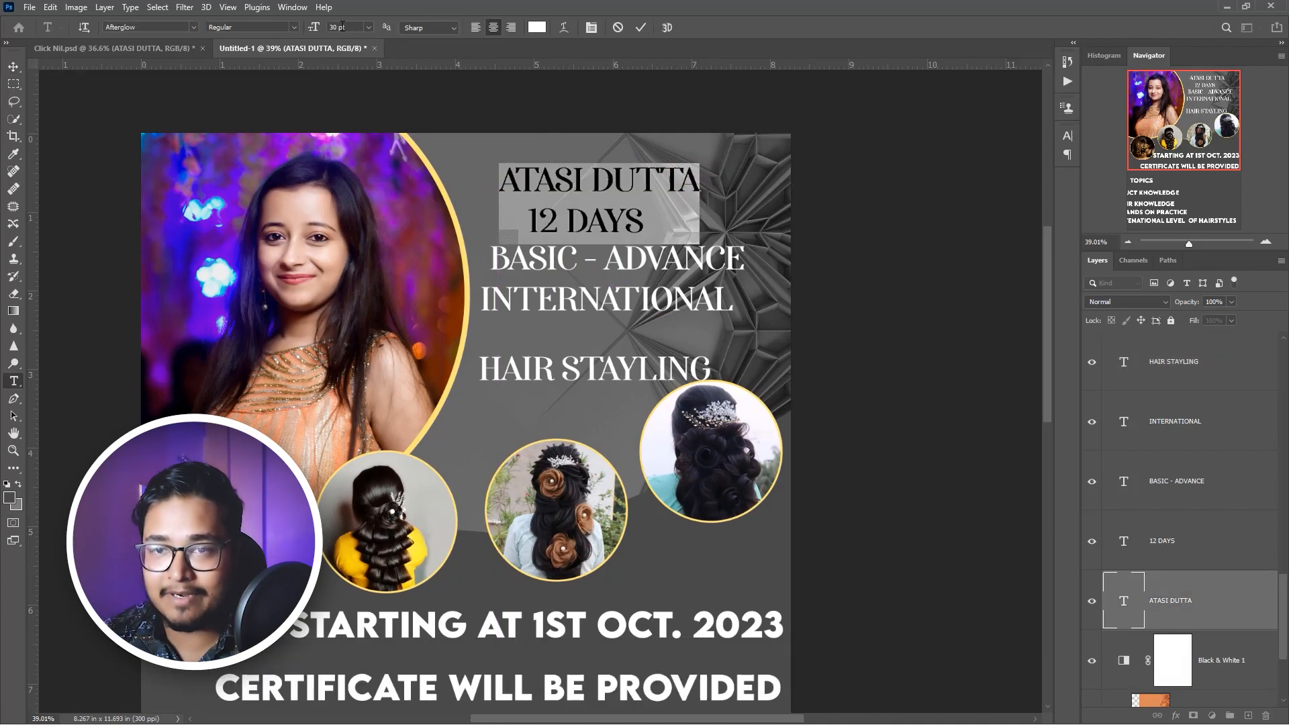
{"action": "left_click_drag", "start_coordinate": [314, 29], "coordinate": [318, 29]}
{"action": "left_click", "coordinate": [13, 66]}
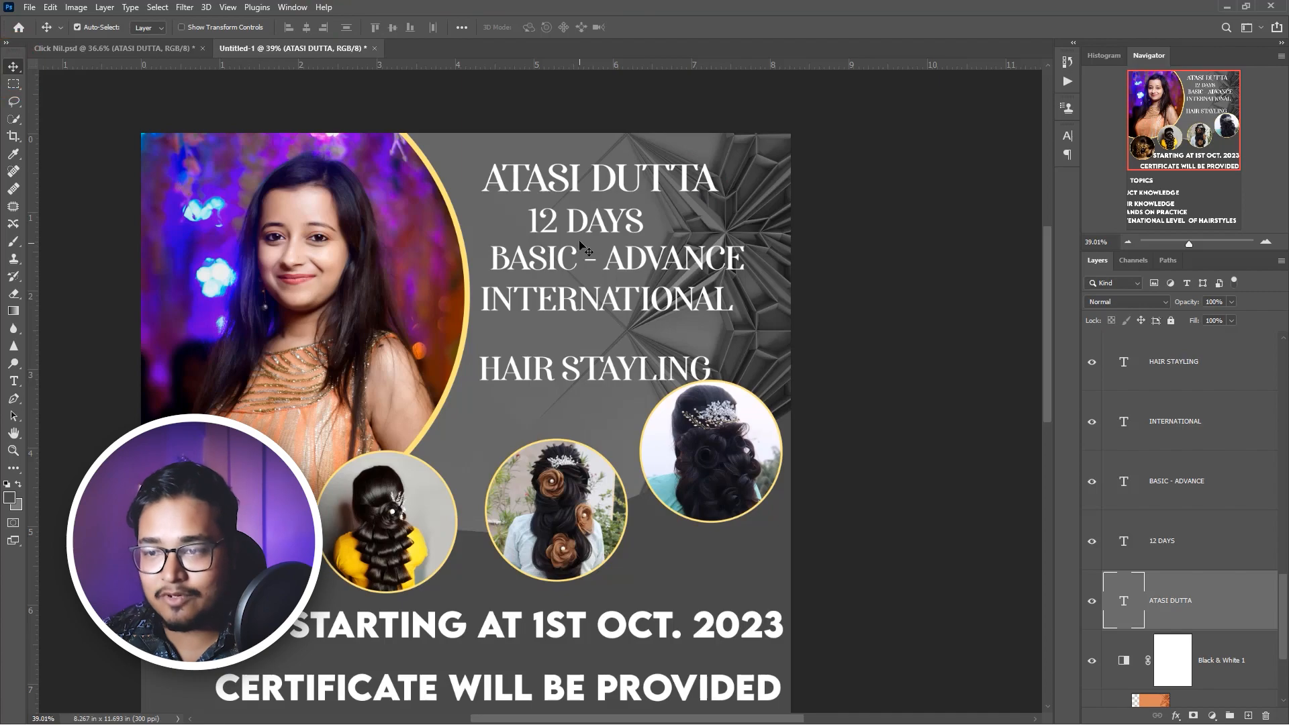
- Reposition "12 DAYS", "BASIC - ADVANCE" and "HAIR STAYLING" into an evenly spaced, centred stack under the name heading
{"action": "left_click_drag", "start_coordinate": [643, 232], "coordinate": [661, 227]}
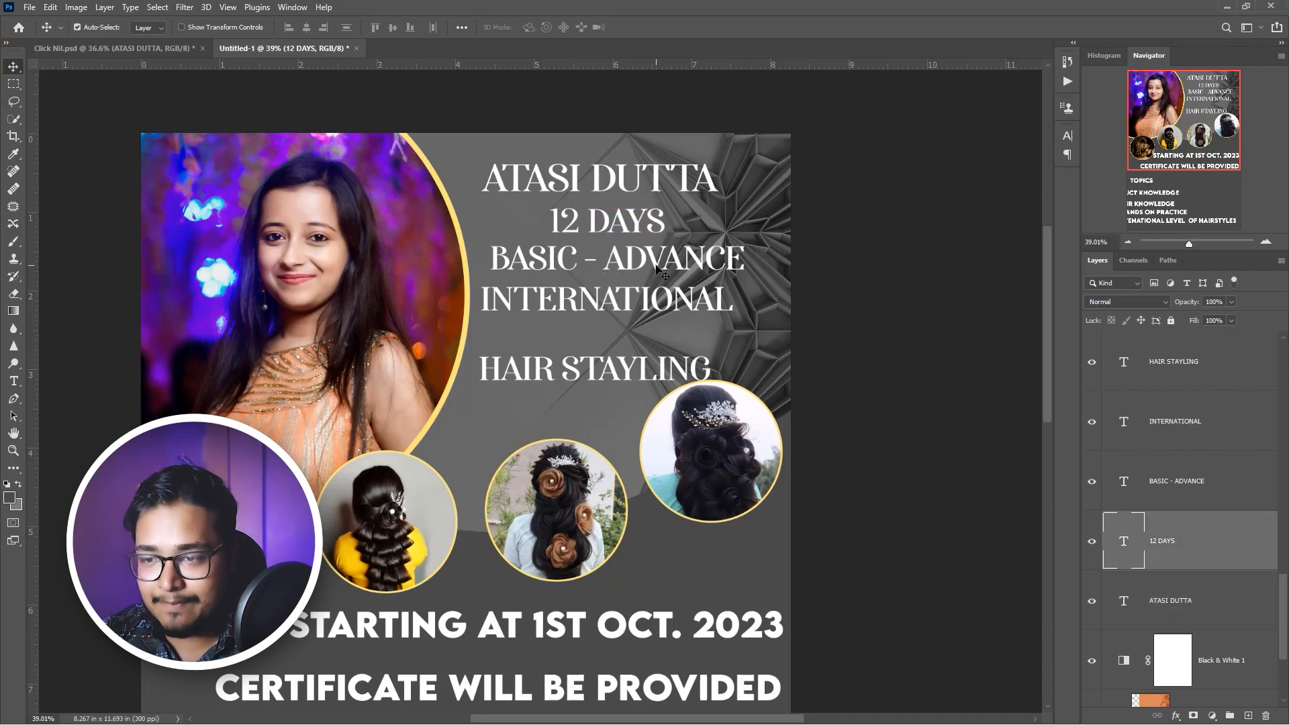
{"action": "left_click_drag", "start_coordinate": [661, 272], "coordinate": [677, 299]}
{"action": "left_click_drag", "start_coordinate": [668, 370], "coordinate": [673, 334]}
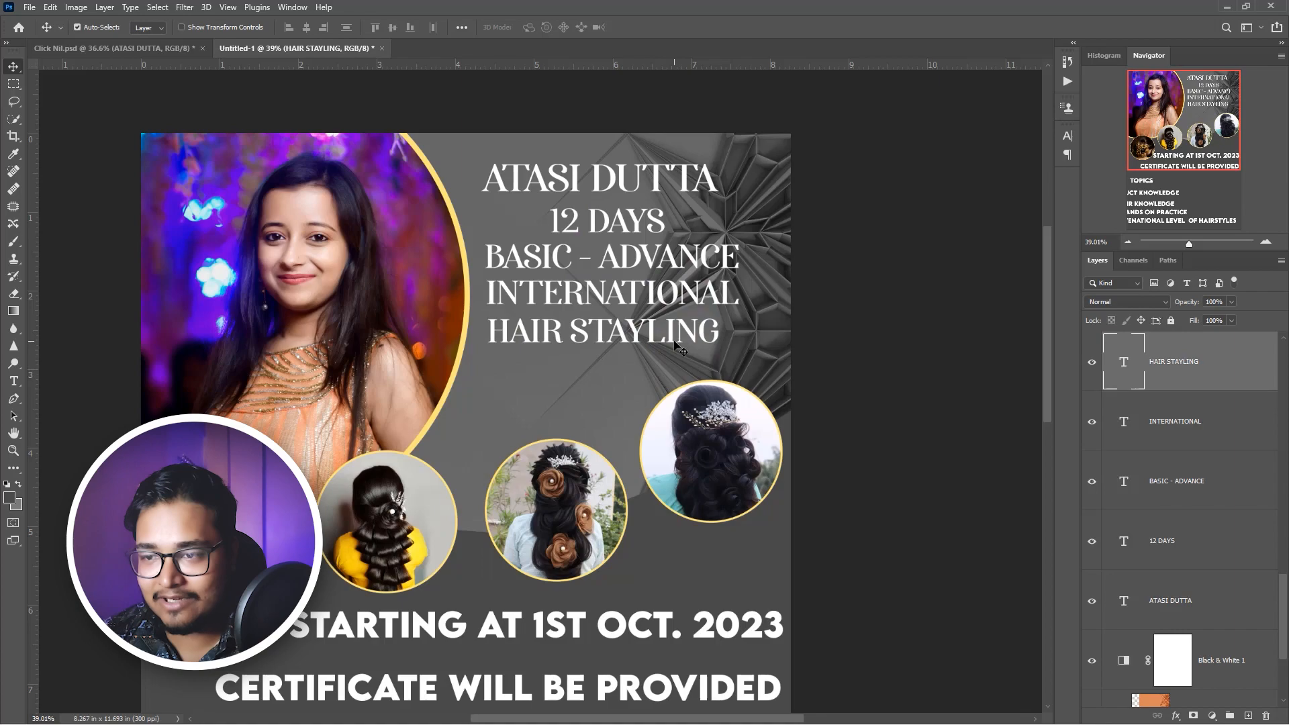
- Move all five header text lines together slightly lower within the grey header area
{"action": "left_click", "coordinate": [1164, 602], "text": "shift"}
{"action": "key", "text": "ctrl+t"}
{"action": "left_click_drag", "start_coordinate": [633, 228], "coordinate": [639, 256]}
{"action": "key", "text": "Return"}
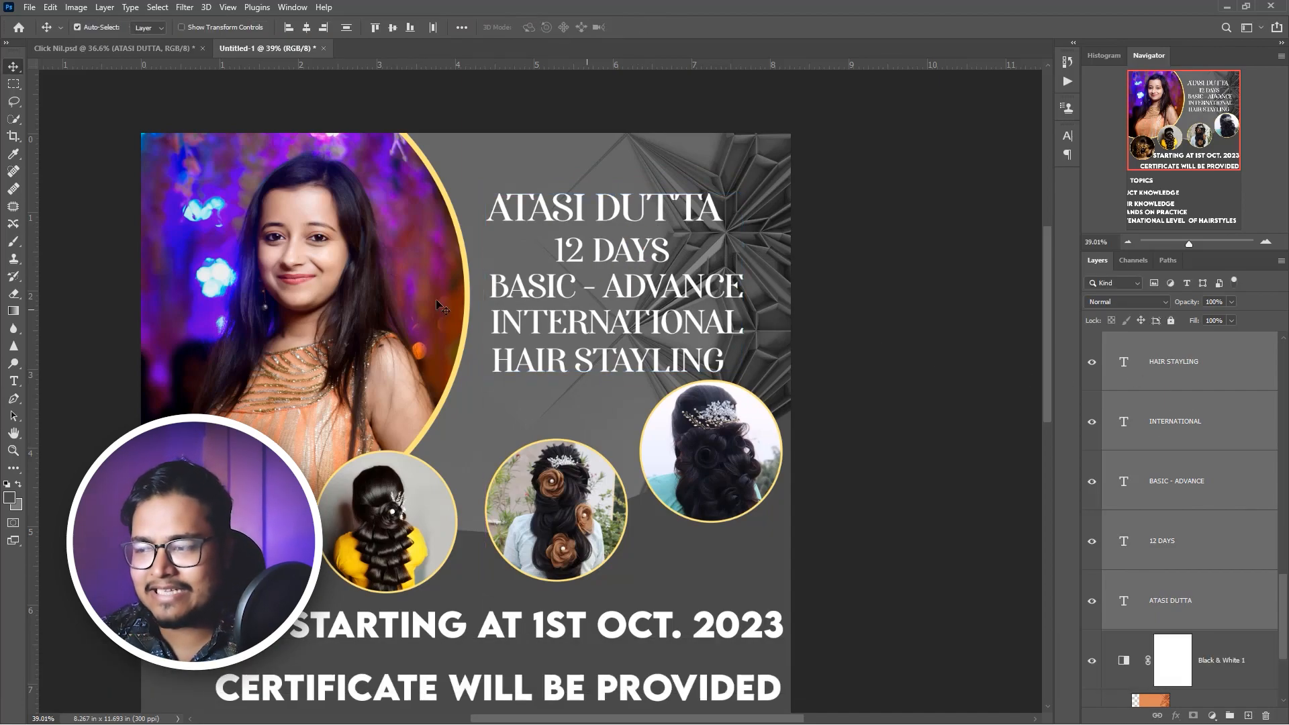
{"action": "key", "text": "ctrl+t"}
{"action": "left_click_drag", "start_coordinate": [744, 201], "coordinate": [768, 179]}
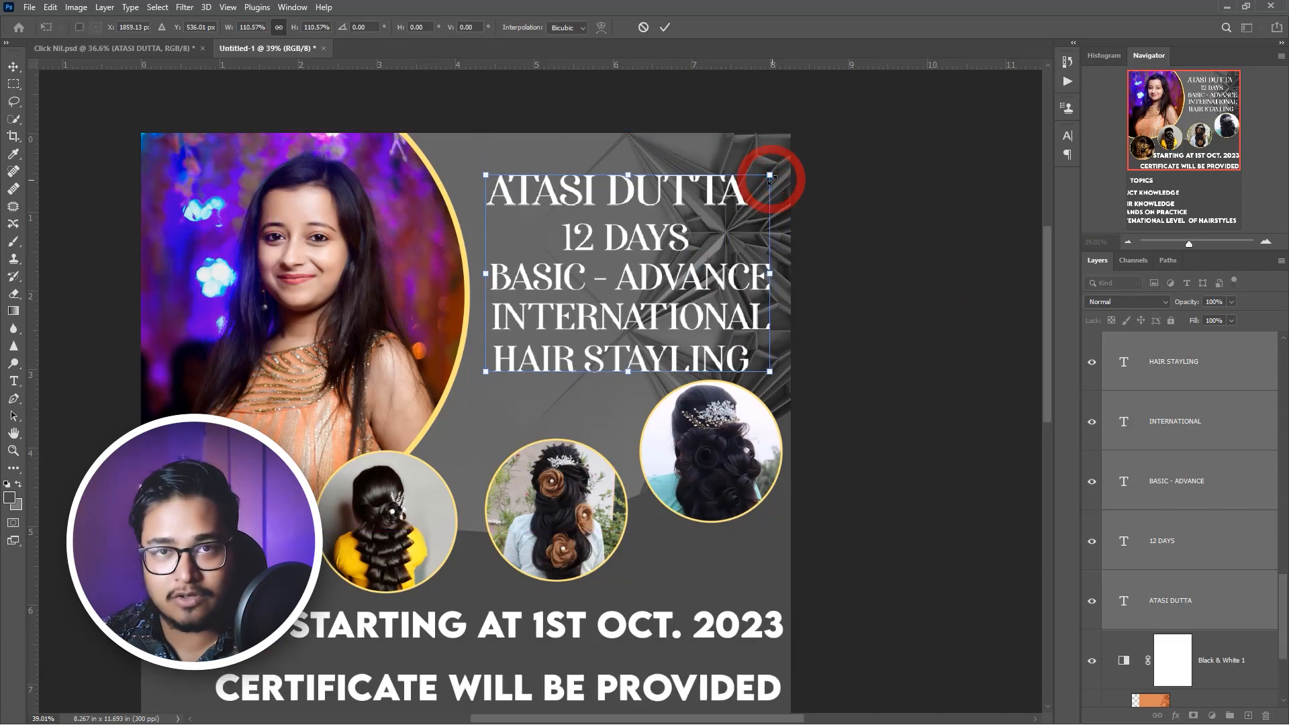
{"action": "key", "text": "Escape"}
- Group the five header text layers, name the group "top text" and check its contents by toggling its visibility
{"action": "scroll", "coordinate": [1165, 477], "scroll_direction": "up", "scroll_amount": 6}
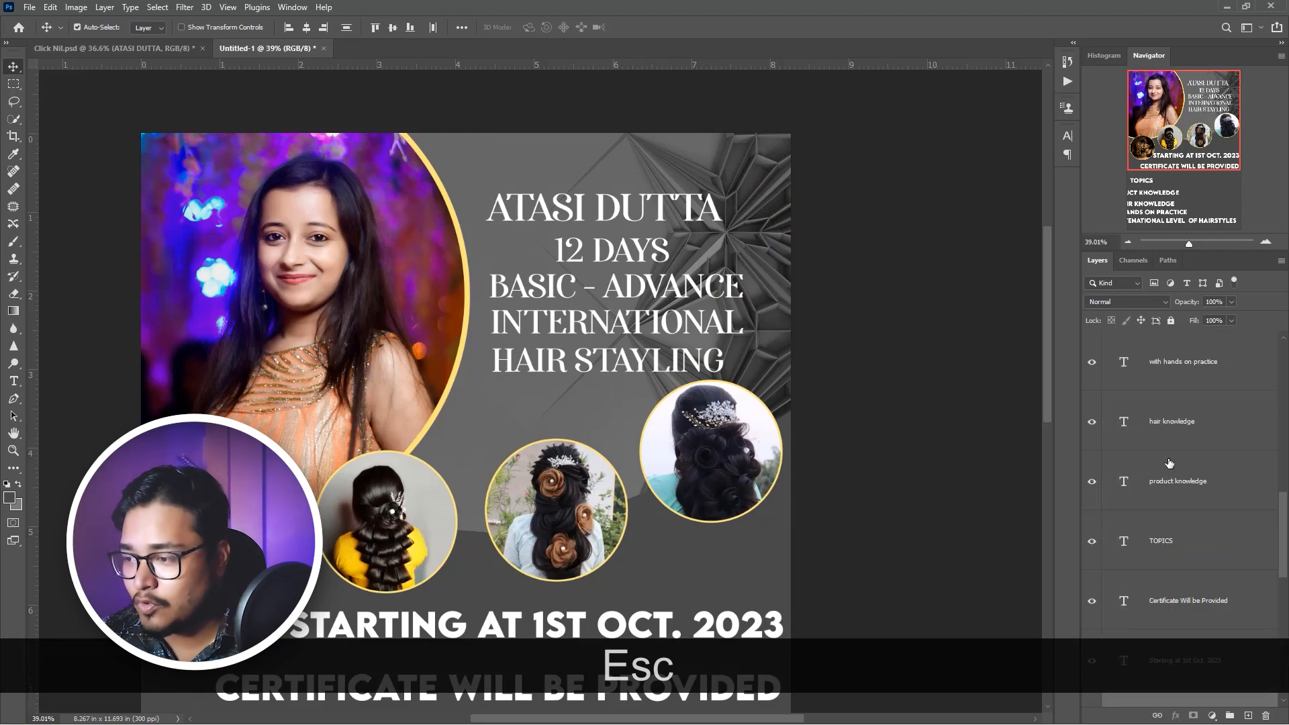
{"action": "scroll", "coordinate": [1170, 460], "scroll_direction": "down", "scroll_amount": 5}
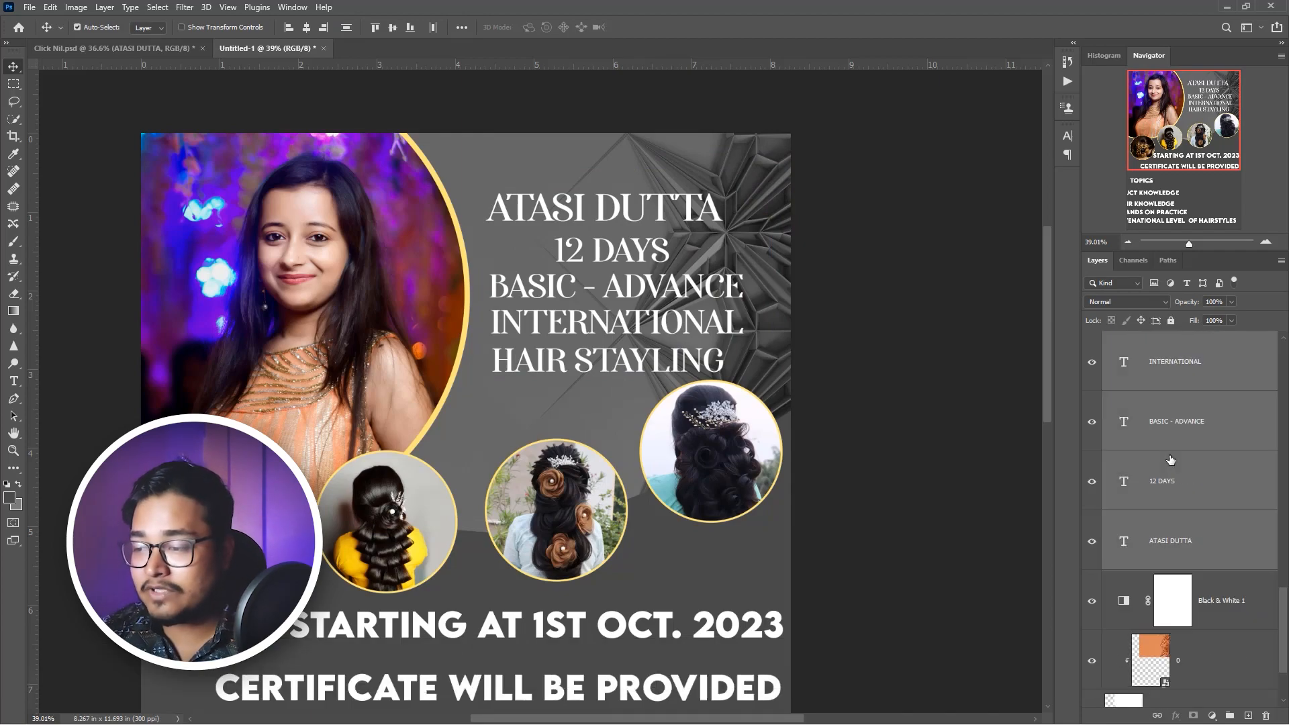
{"action": "key", "text": "ctrl+g"}
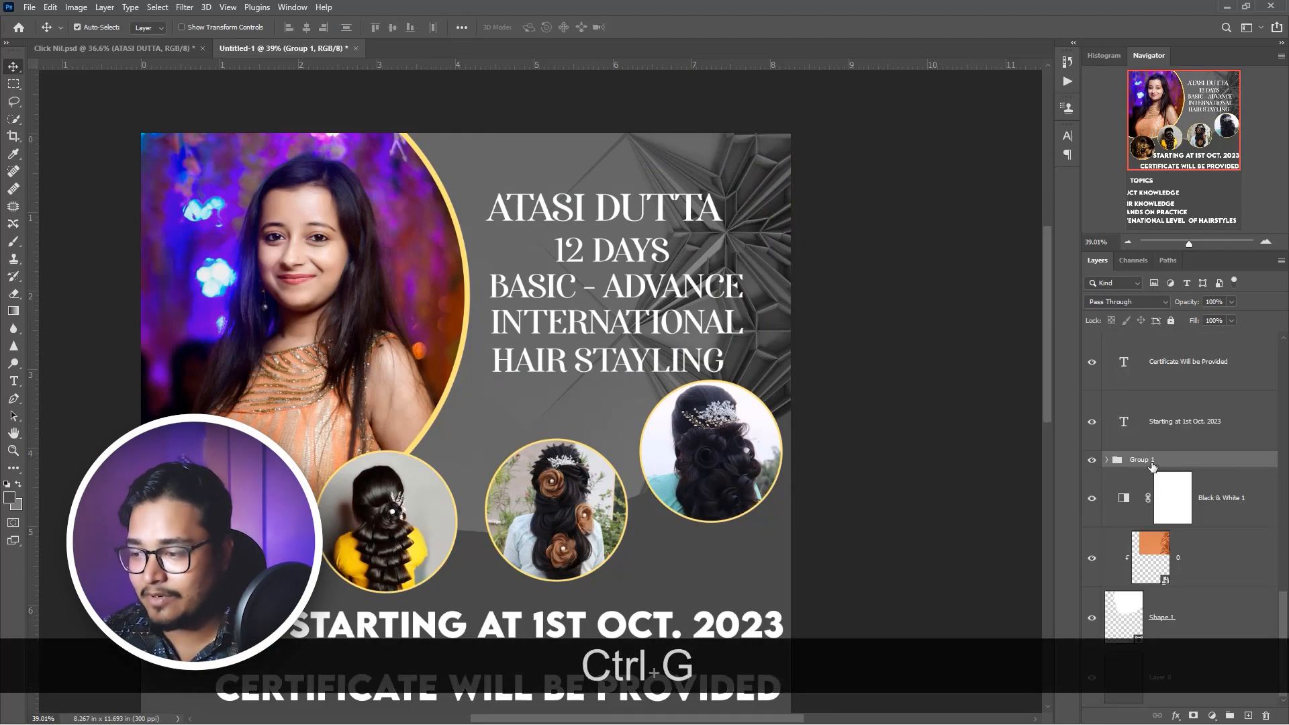
{"action": "key", "text": "Escape"}
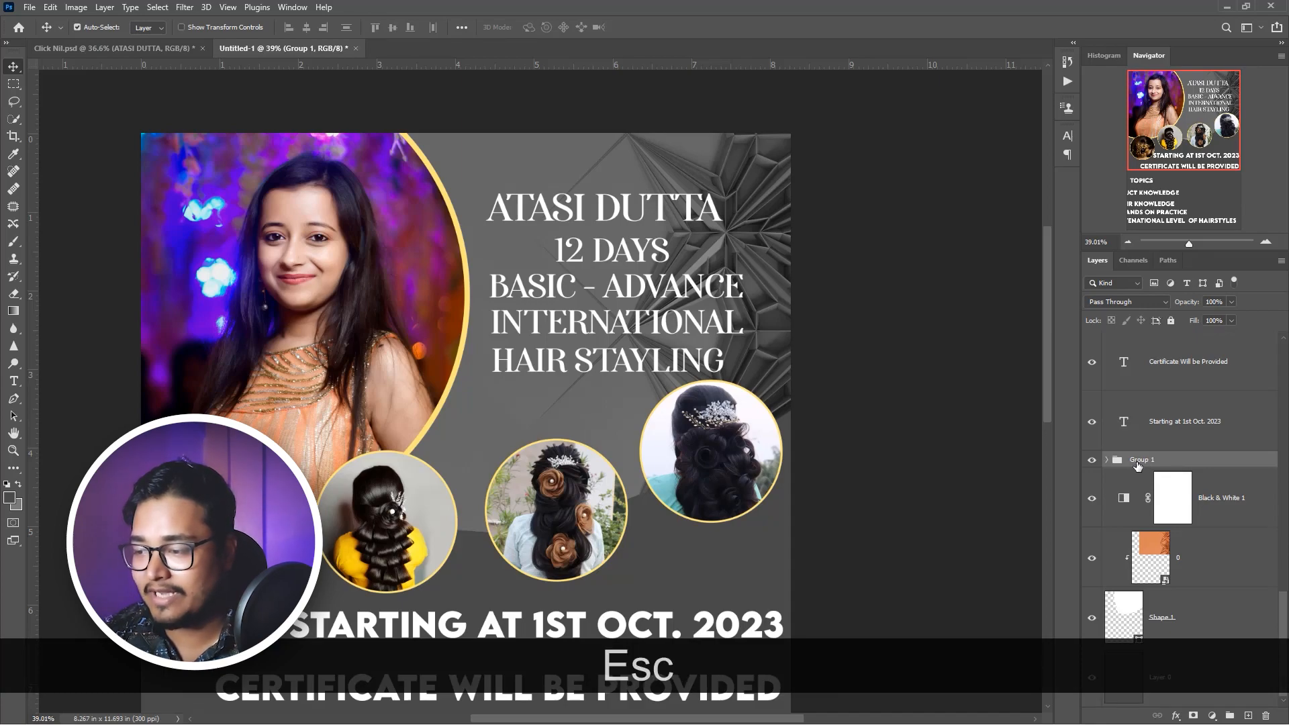
{"action": "double_click", "coordinate": [1141, 460]}
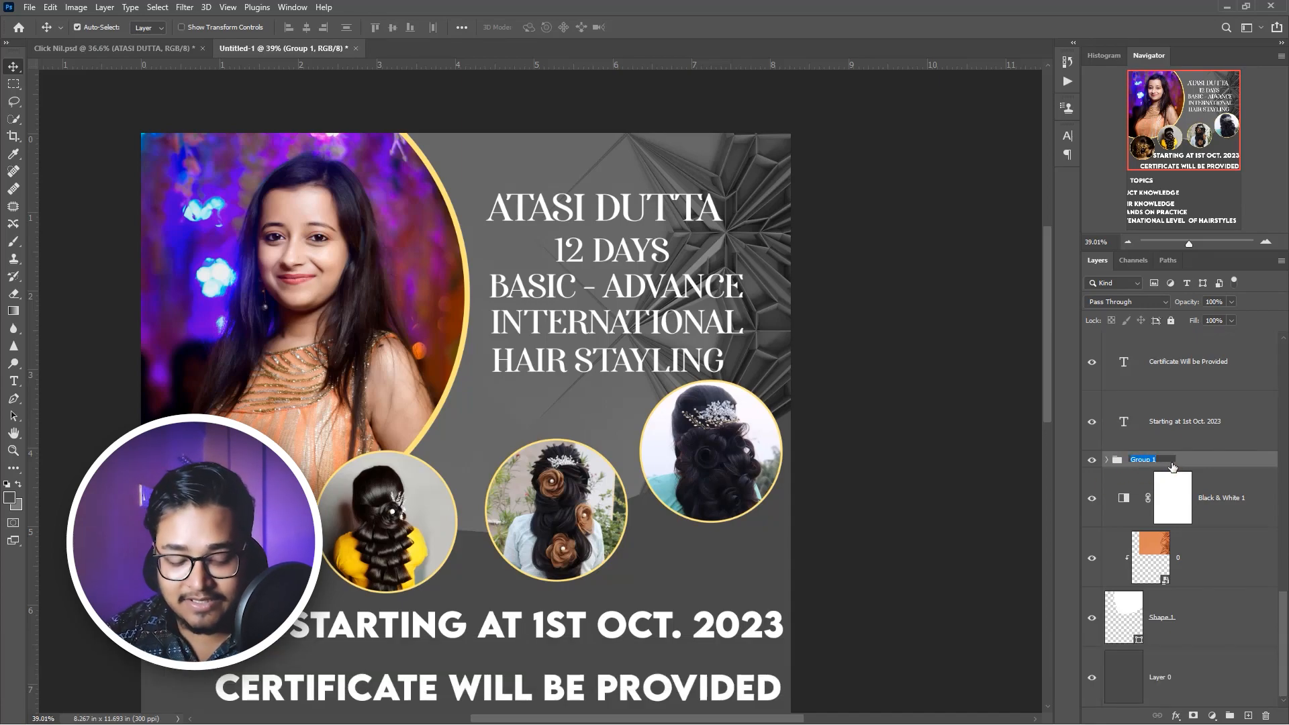
{"action": "type", "text": "top text"}
{"action": "key", "text": "Return"}
{"action": "left_click", "coordinate": [1092, 460]}
{"action": "left_click", "coordinate": [1091, 460]}
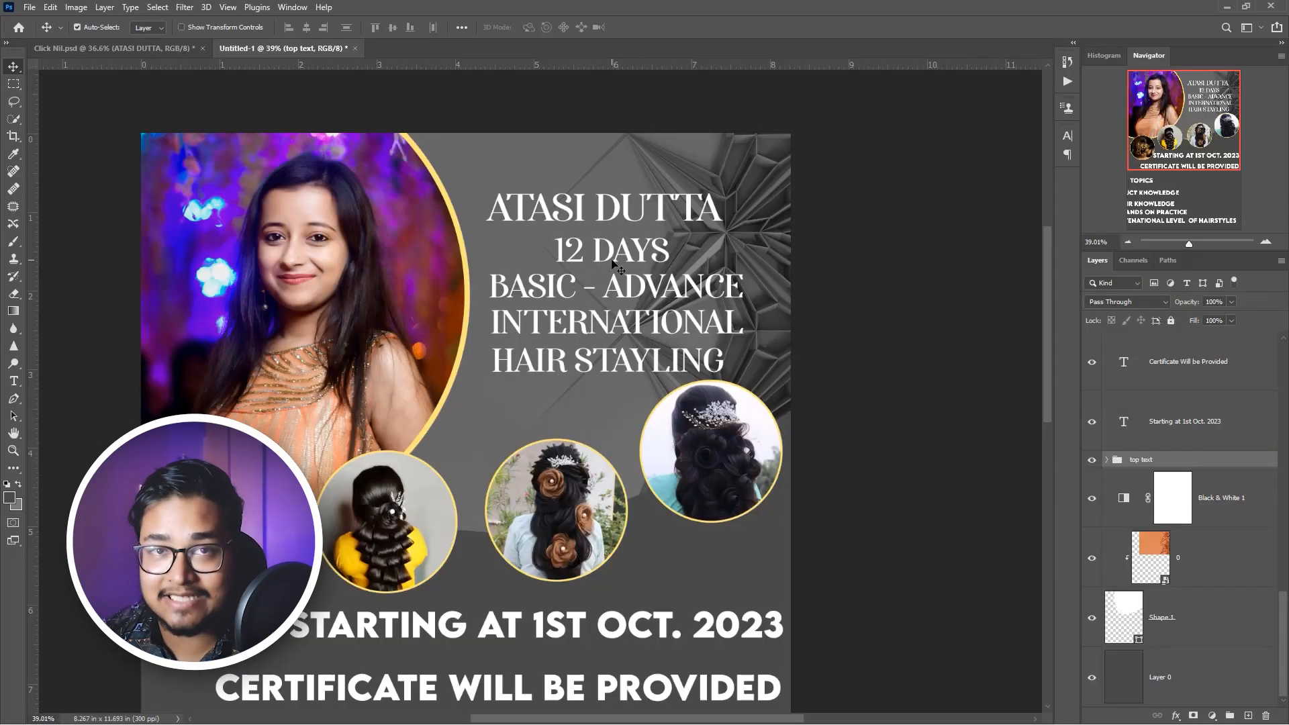
- Darken the header texture by setting Reds to -52 in its Black & White adjustment layer
{"action": "left_click", "coordinate": [602, 163]}
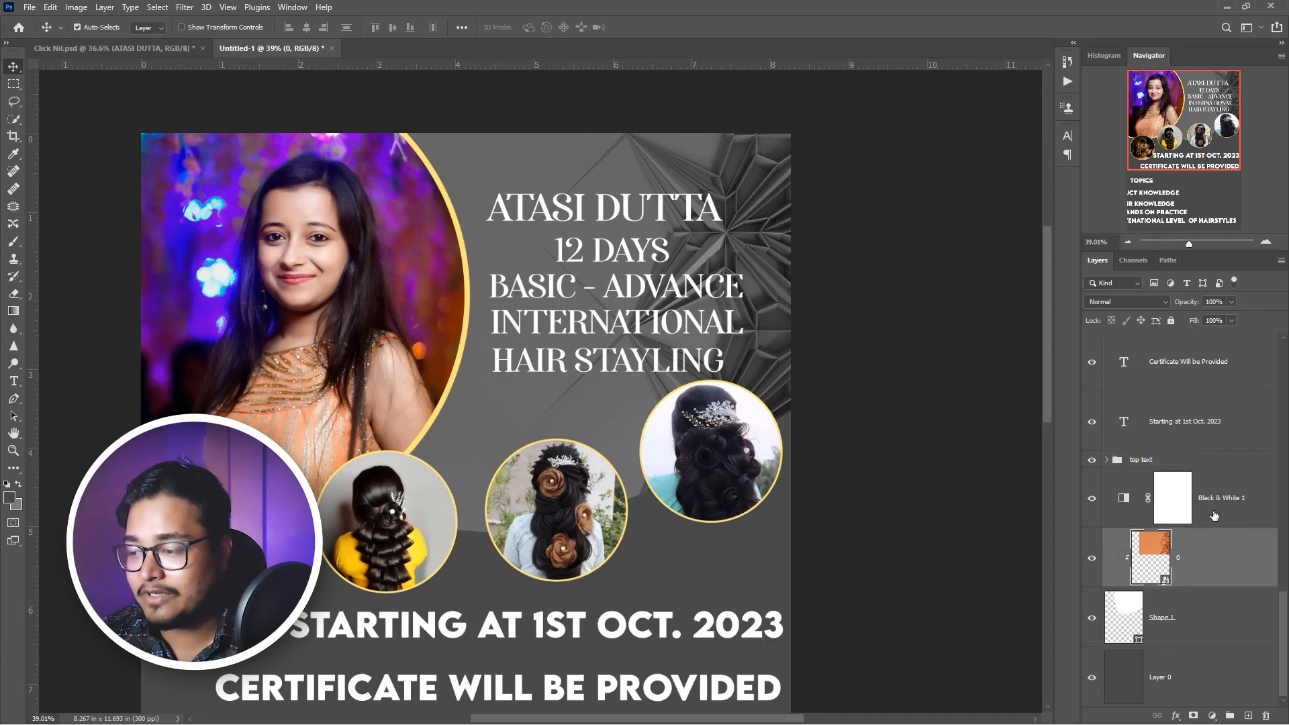
{"action": "double_click", "coordinate": [1123, 498]}
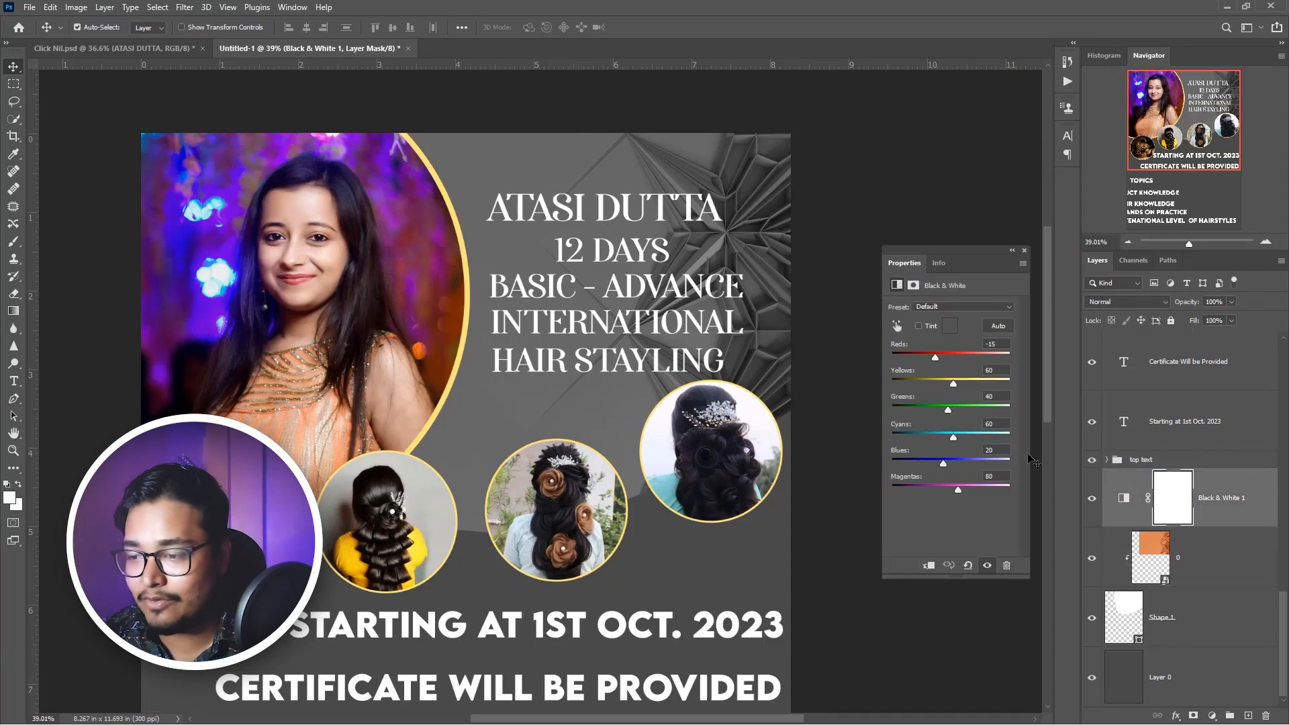
{"action": "left_click_drag", "start_coordinate": [936, 357], "coordinate": [928, 358]}
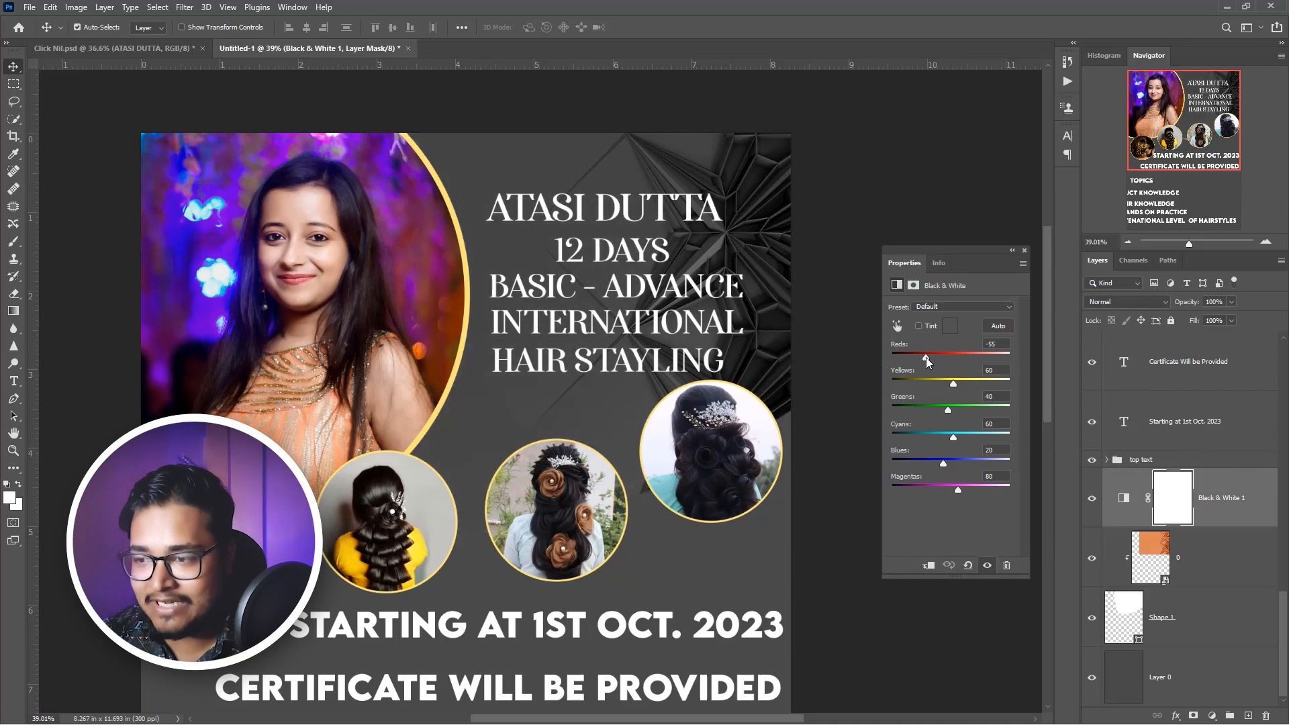
{"action": "mouse_move", "coordinate": [924, 358]}
{"action": "left_mouse_down"}
{"action": "mouse_move", "coordinate": [893, 357]}
{"action": "mouse_move", "coordinate": [927, 367]}
{"action": "left_mouse_up"}
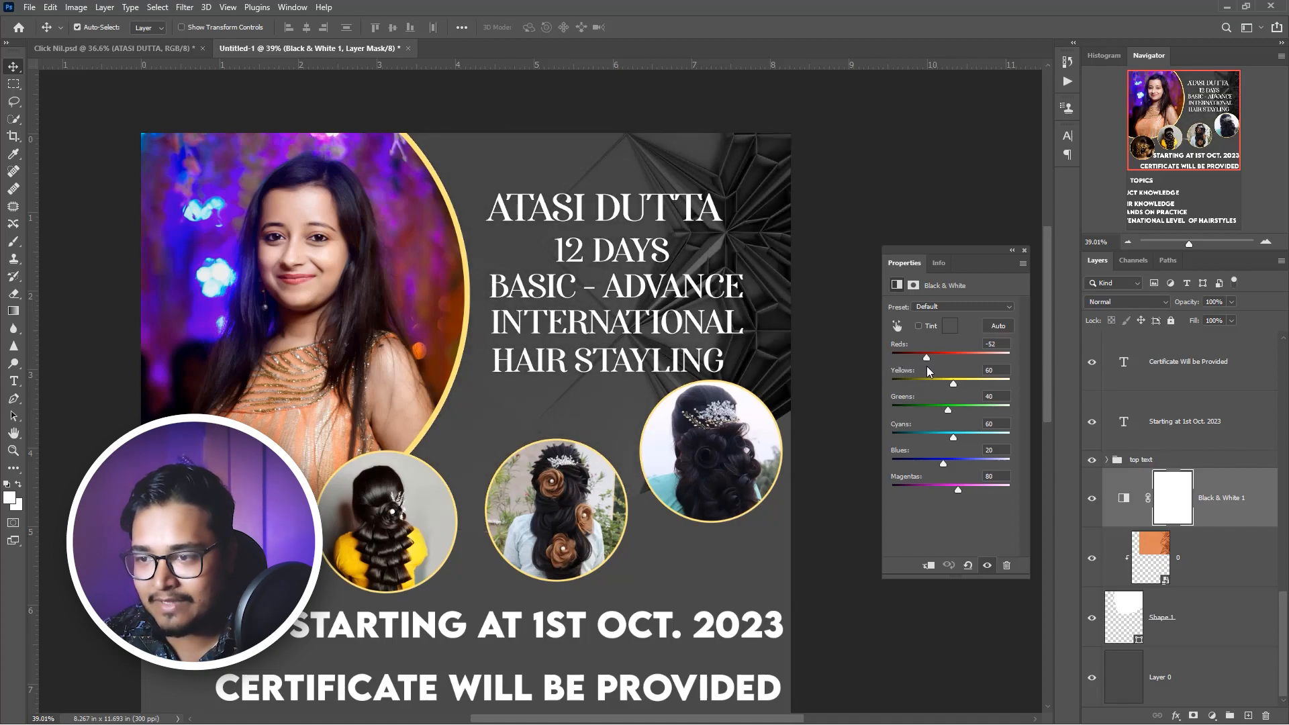
{"action": "left_click", "coordinate": [1024, 250]}
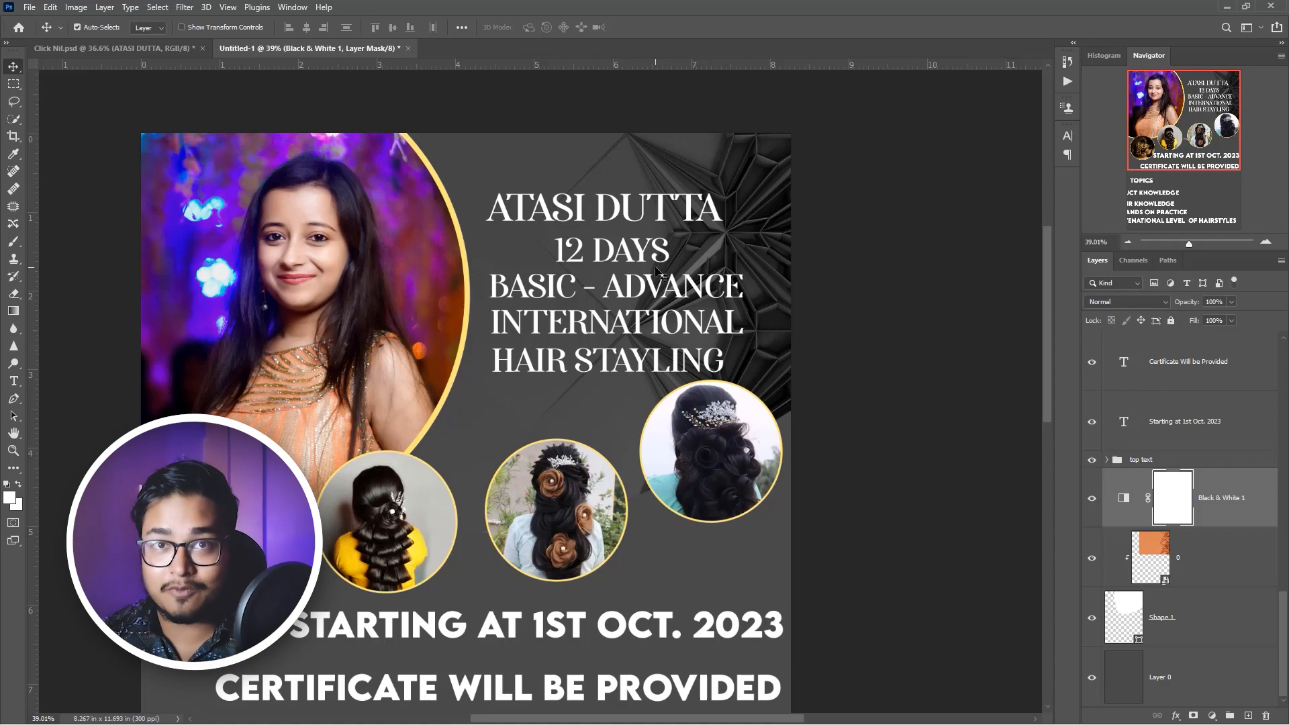
- Reduce the "Starting at 1st Oct. 2023" text to 26 pt and reposition it just below the small circular photos
{"action": "scroll", "coordinate": [661, 271], "scroll_direction": "down", "scroll_amount": 4}
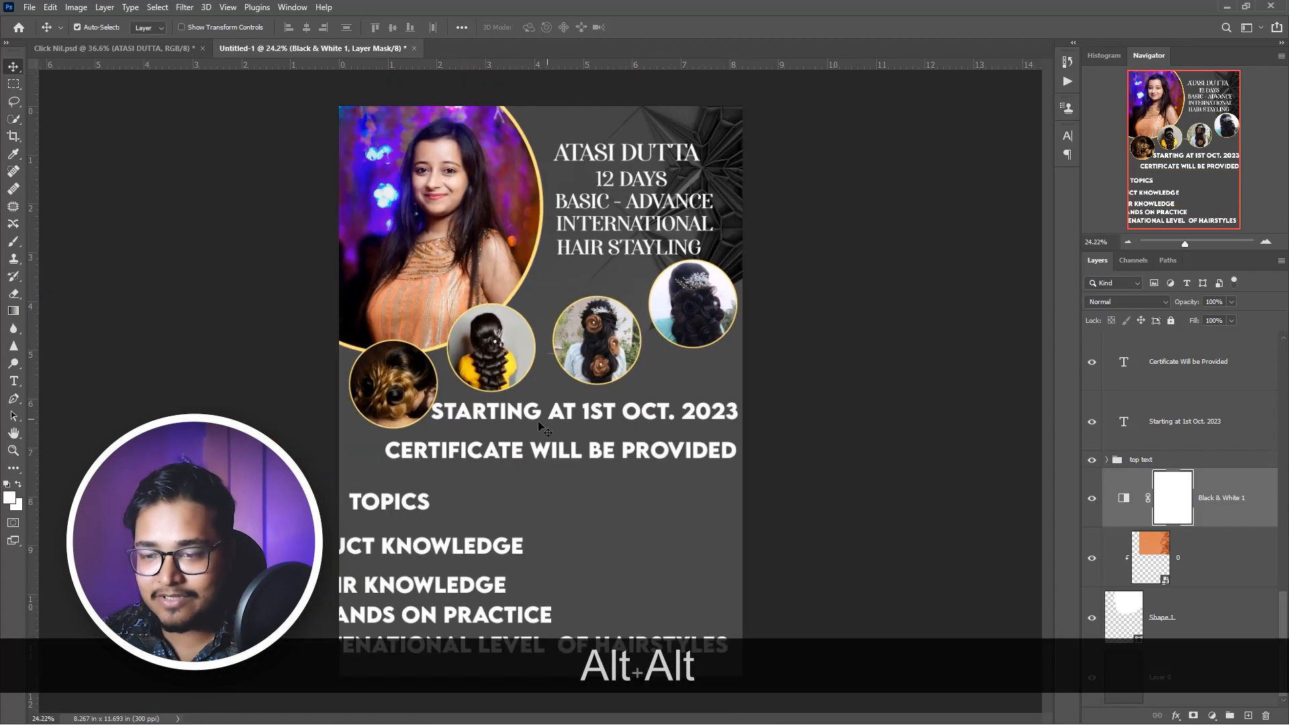
{"action": "scroll", "coordinate": [538, 421], "scroll_direction": "up", "scroll_amount": 1}
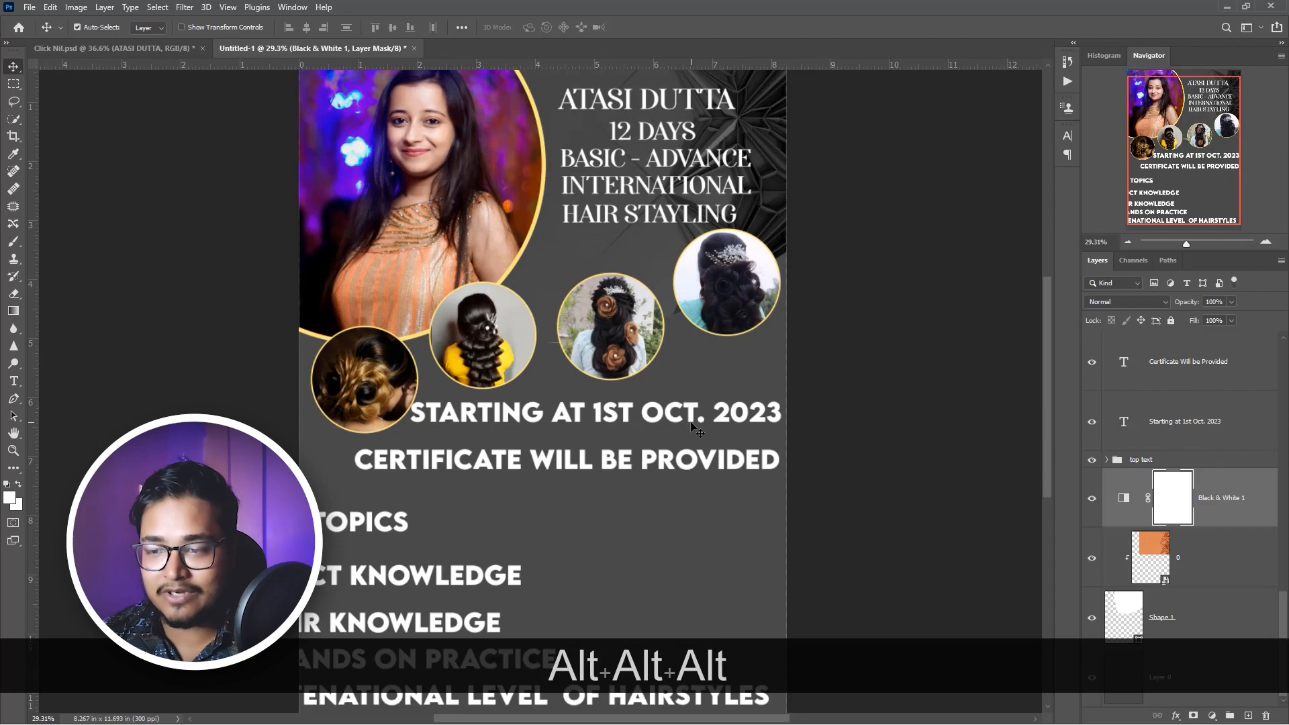
{"action": "double_click", "coordinate": [629, 419]}
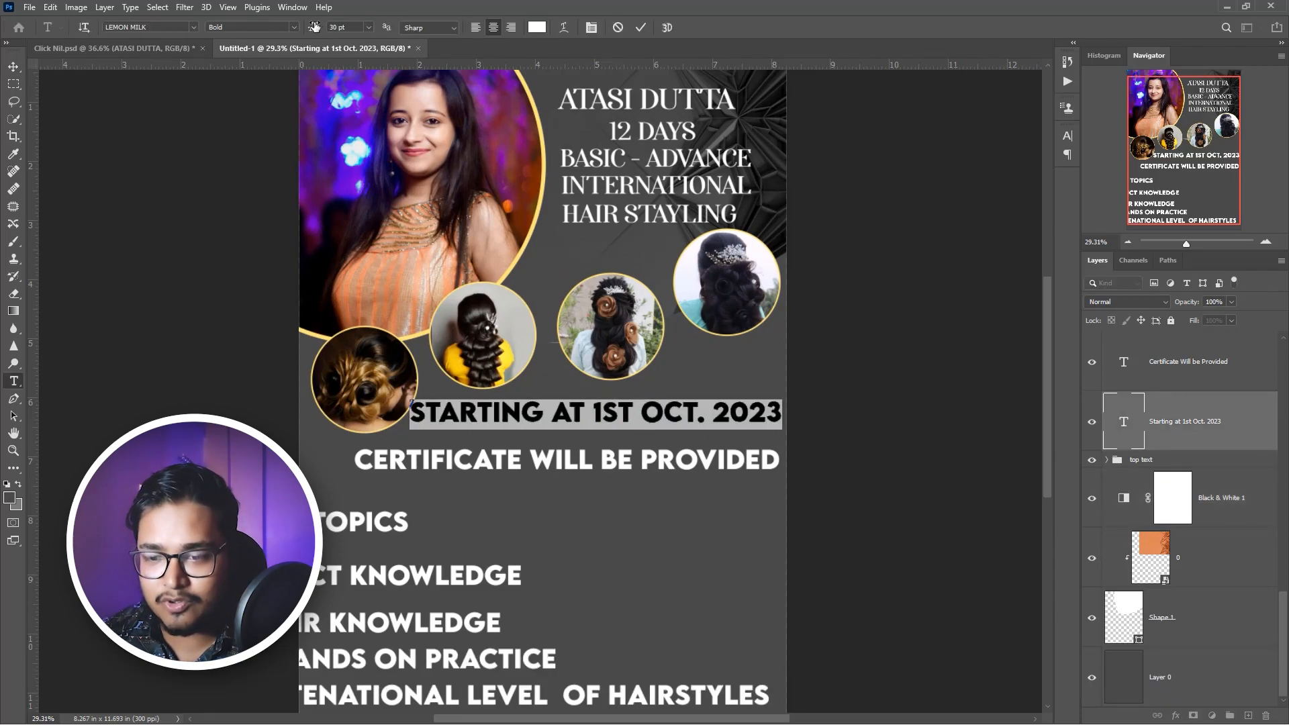
{"action": "left_click_drag", "start_coordinate": [314, 27], "coordinate": [255, 45]}
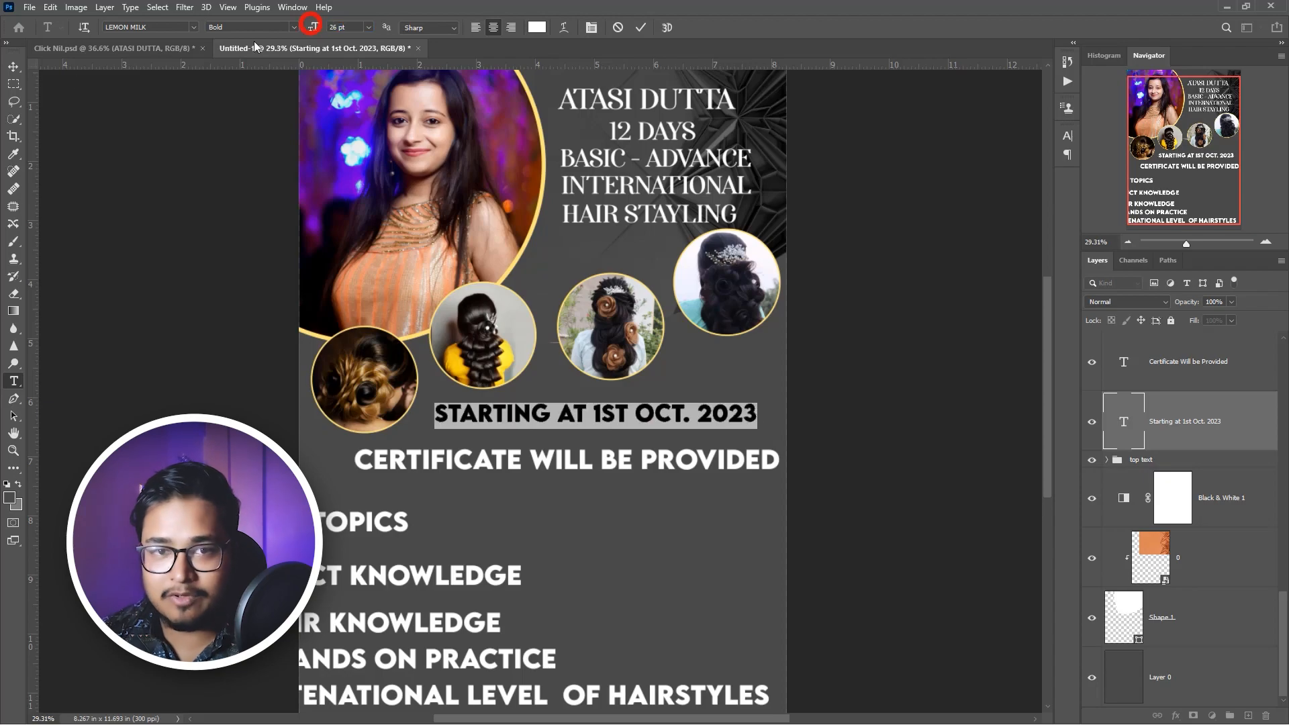
{"action": "left_click", "coordinate": [14, 66]}
{"action": "left_click_drag", "start_coordinate": [617, 423], "coordinate": [631, 413]}
{"action": "scroll", "coordinate": [413, 421], "scroll_direction": "down", "scroll_amount": 2}
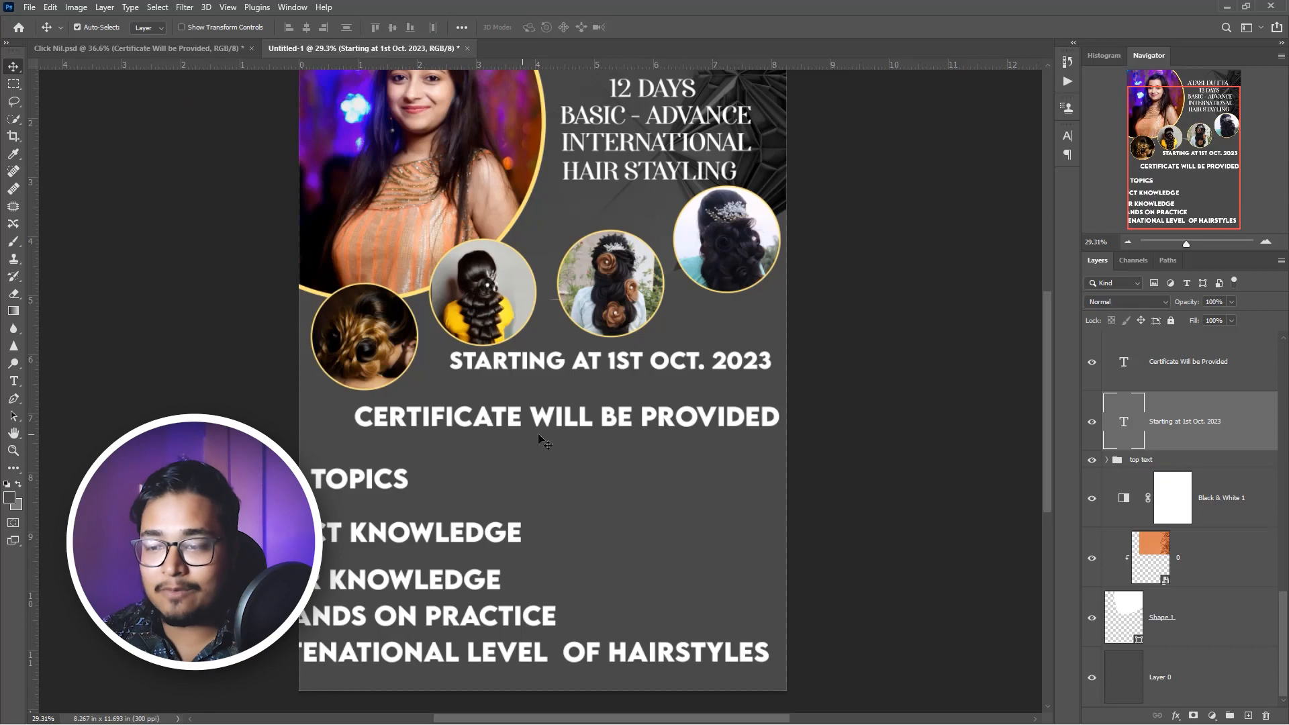
- Change the "Certificate Will be Provided" line to the Afterglow font and place it directly beneath the starting date
{"action": "double_click", "coordinate": [696, 423]}
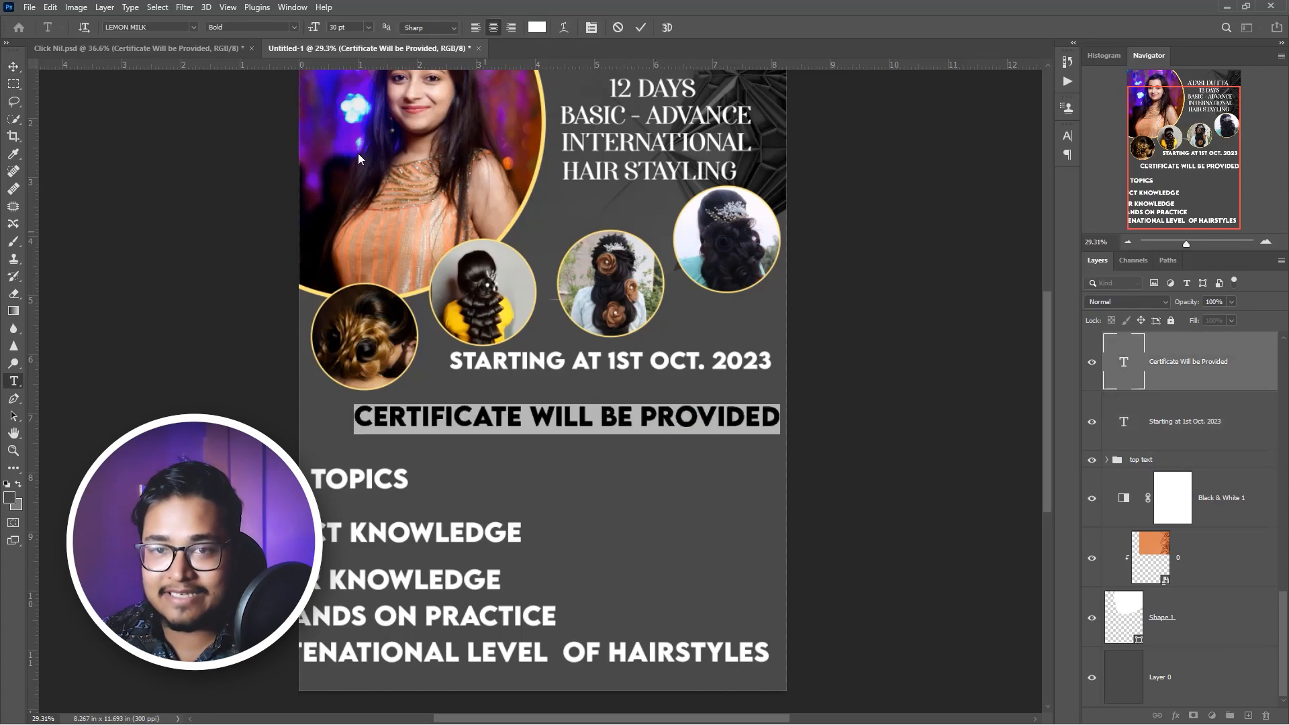
{"action": "left_click", "coordinate": [194, 27]}
{"action": "left_click_drag", "start_coordinate": [414, 256], "coordinate": [411, 68]}
{"action": "left_click", "coordinate": [346, 68]}
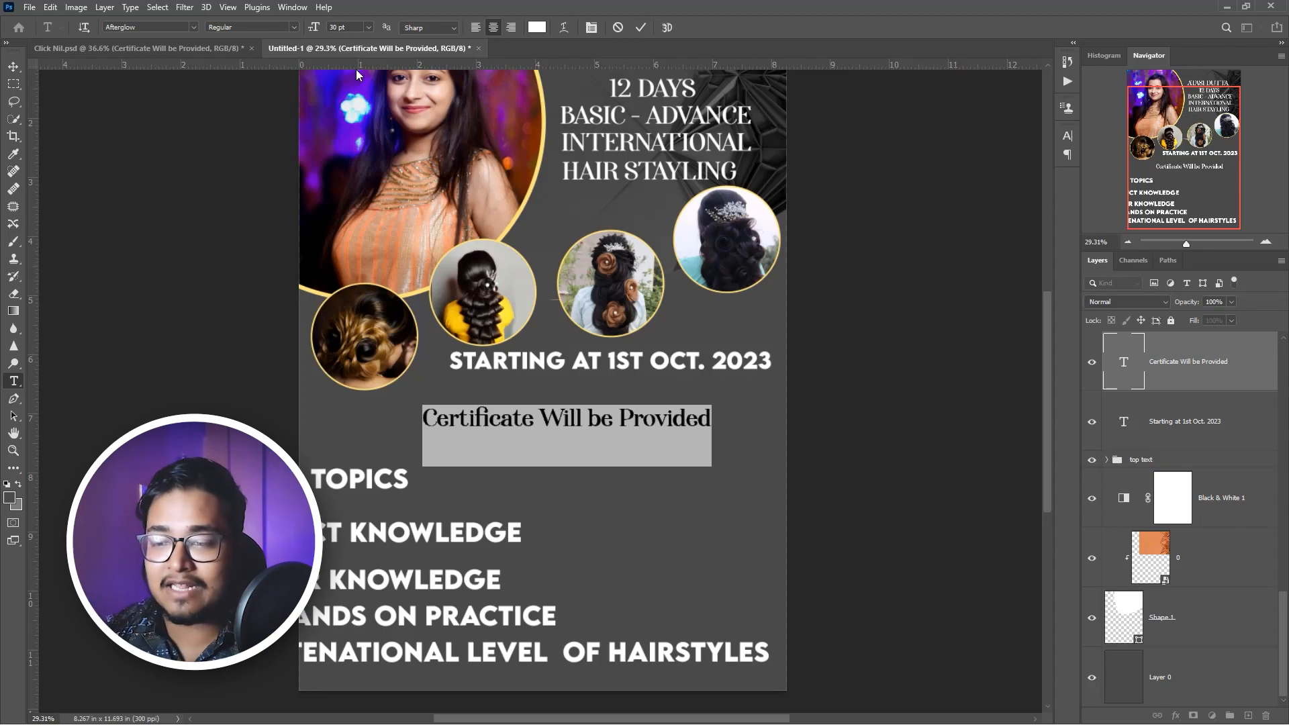
{"action": "left_click", "coordinate": [13, 66]}
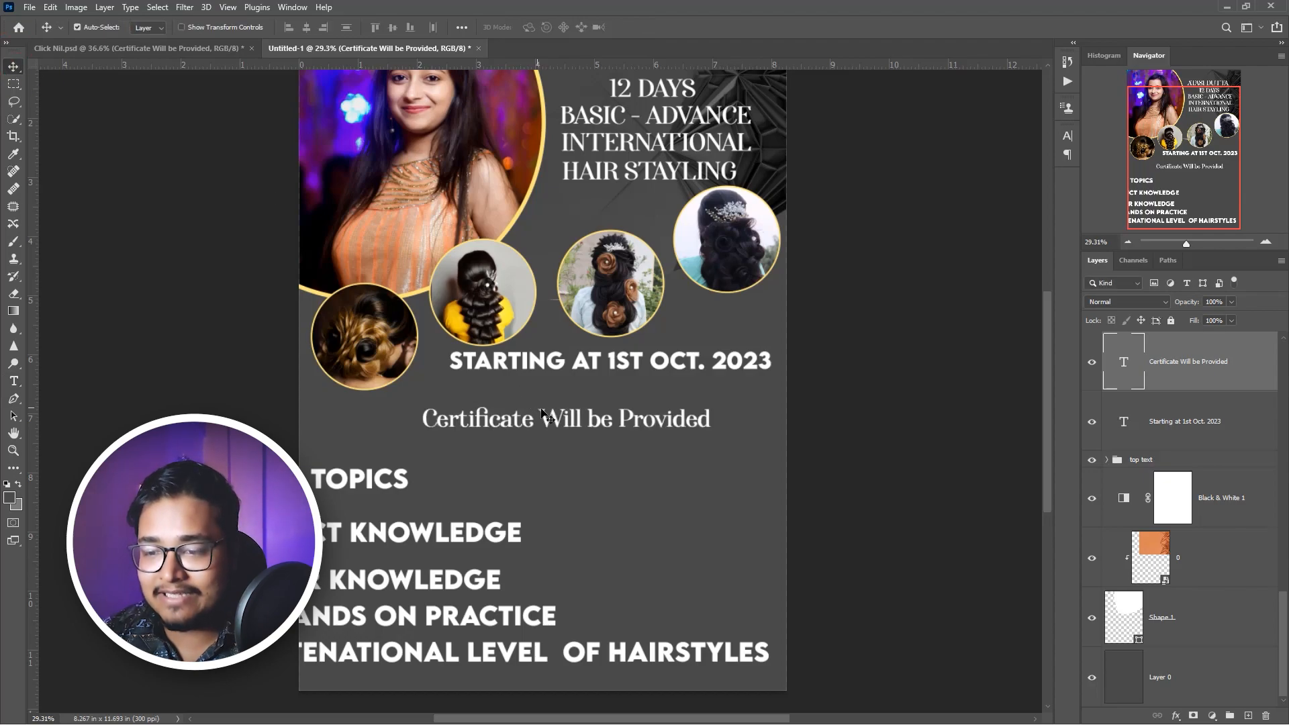
{"action": "left_click_drag", "start_coordinate": [590, 423], "coordinate": [626, 396]}
- Colour the "Certificate Will be Provided" text yellow #ffe57c, matching the photo borders, and slightly reduce its font size
{"action": "double_click", "coordinate": [631, 402]}
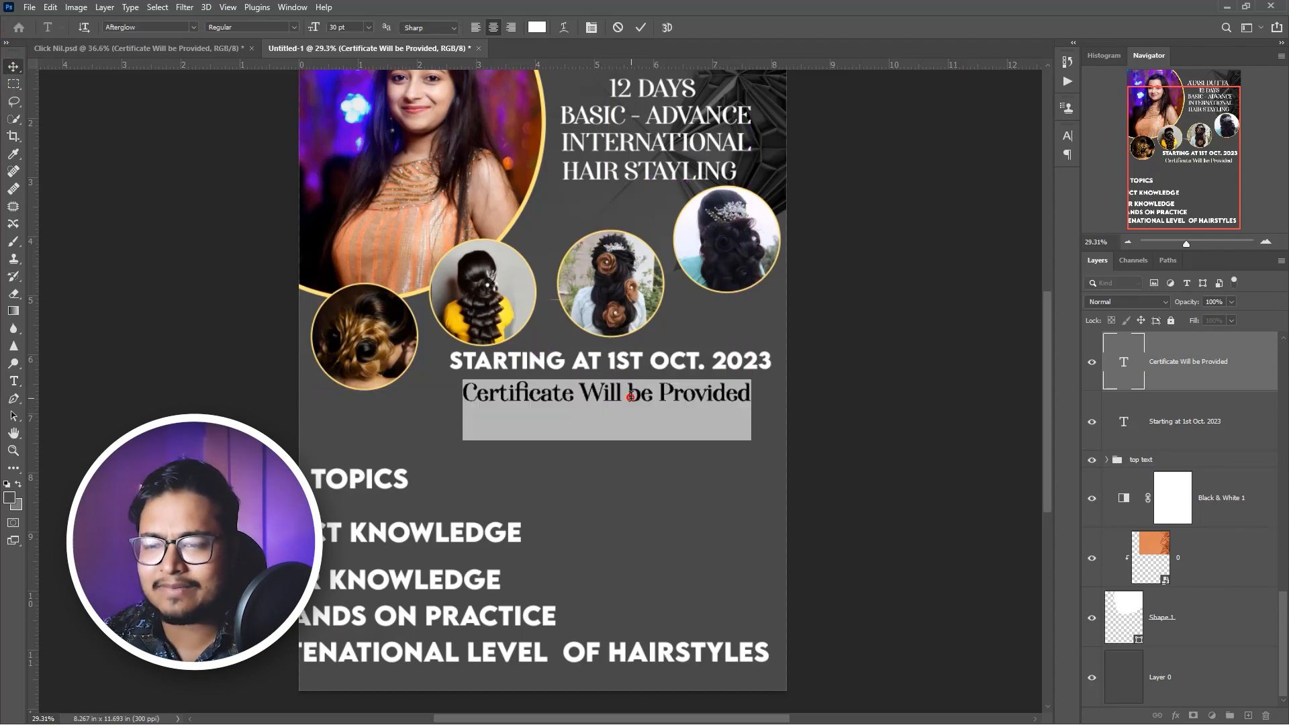
{"action": "left_click", "coordinate": [537, 27]}
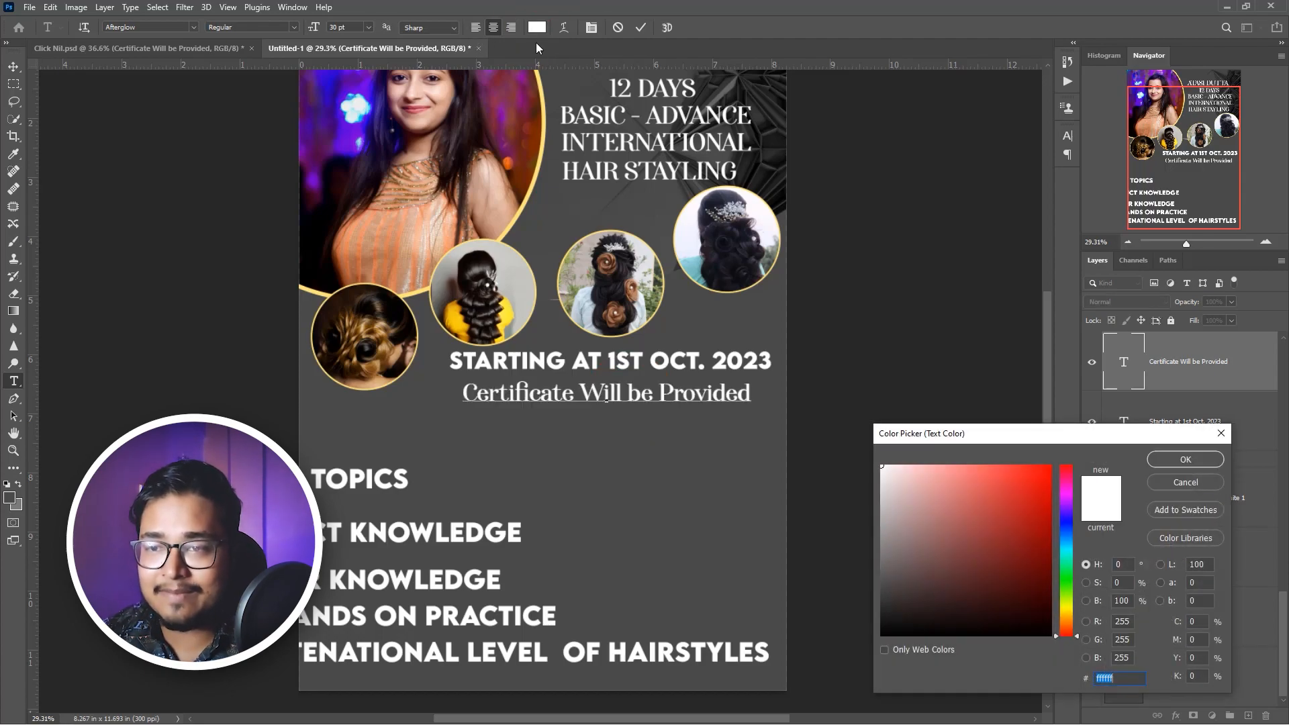
{"action": "left_click", "coordinate": [541, 84]}
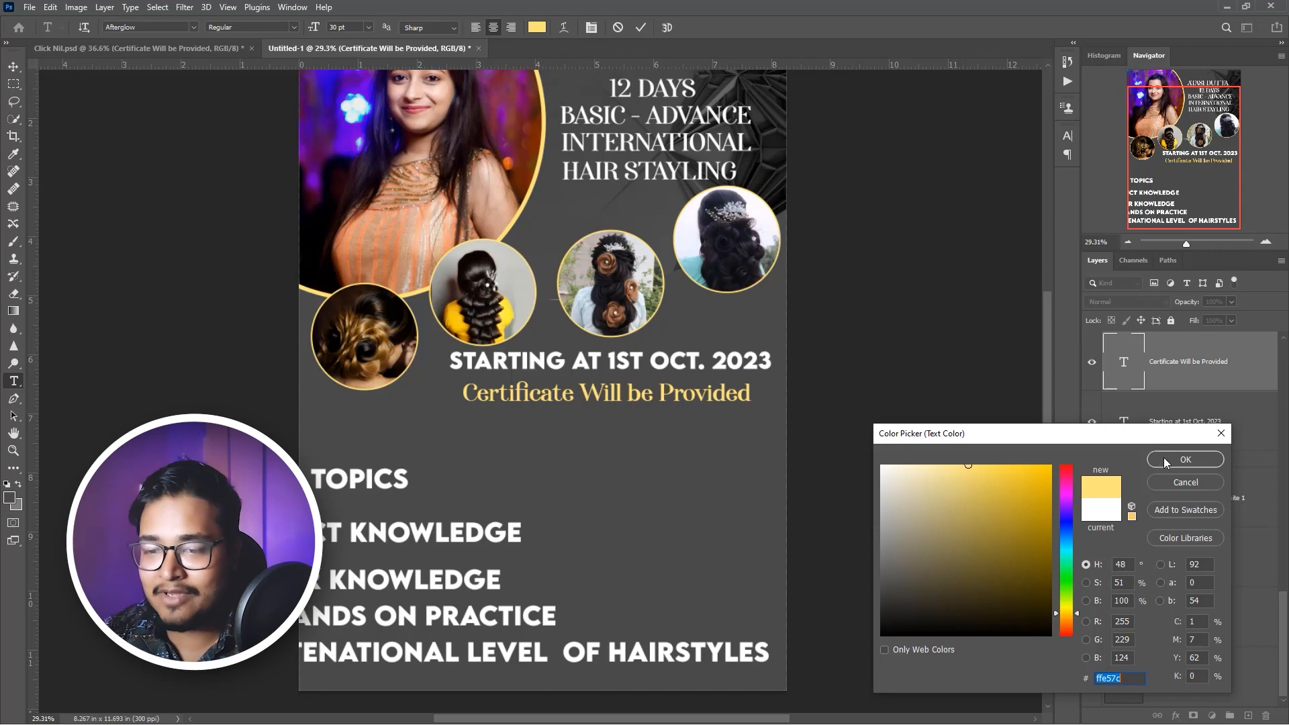
{"action": "left_click", "coordinate": [1162, 459]}
{"action": "left_click_drag", "start_coordinate": [317, 30], "coordinate": [314, 29]}
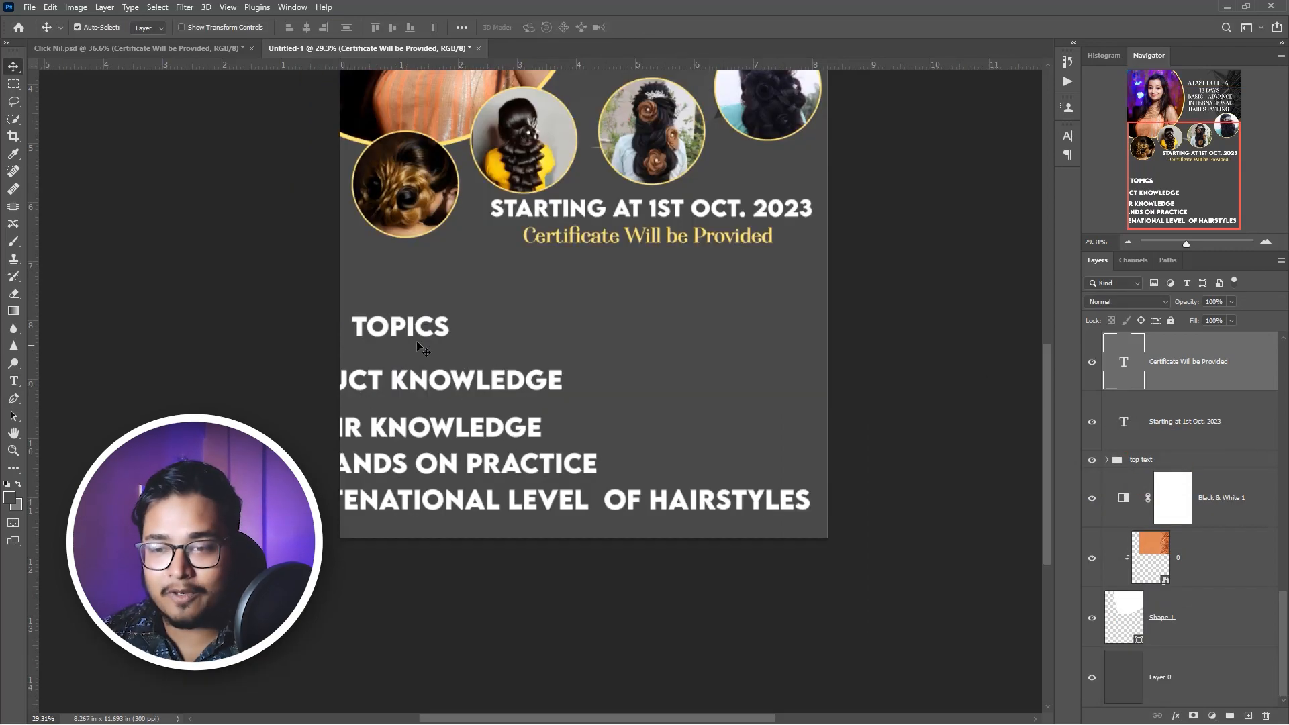
- Move the "TOPICS" heading higher and set its font size to 24 pt
{"action": "left_click_drag", "start_coordinate": [440, 334], "coordinate": [456, 300]}
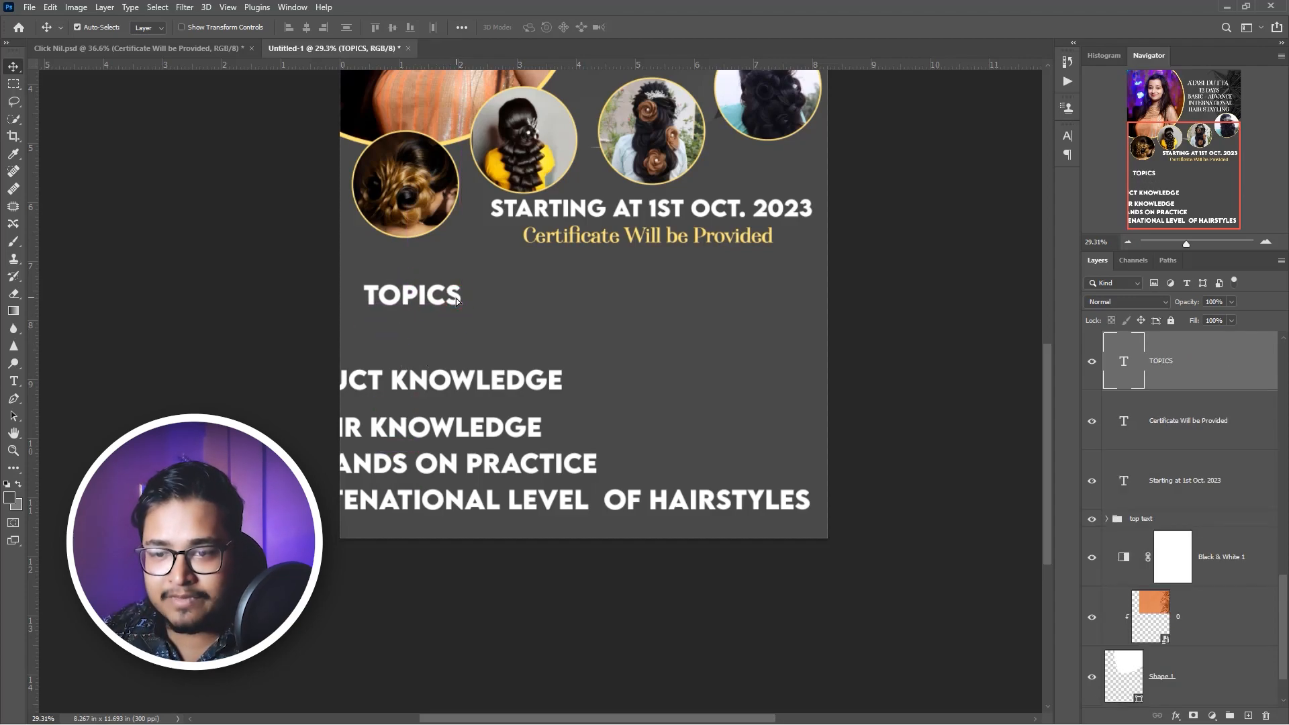
{"action": "double_click", "coordinate": [454, 296]}
{"action": "left_click_drag", "start_coordinate": [315, 31], "coordinate": [303, 31]}
{"action": "left_click", "coordinate": [13, 66]}
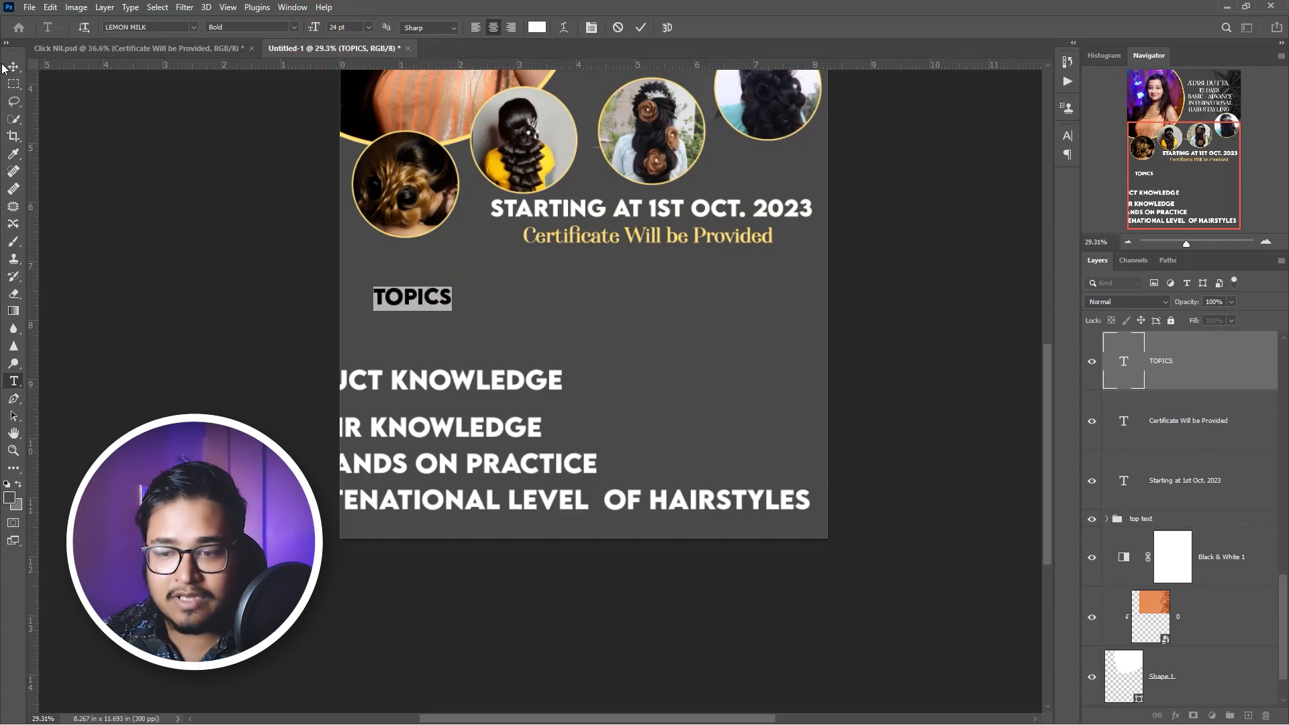
- Select the four topic text layers together, scale them down to about 64%, and shift them further onto the flyer
{"action": "left_click", "coordinate": [522, 384]}
{"action": "left_click", "coordinate": [528, 428]}
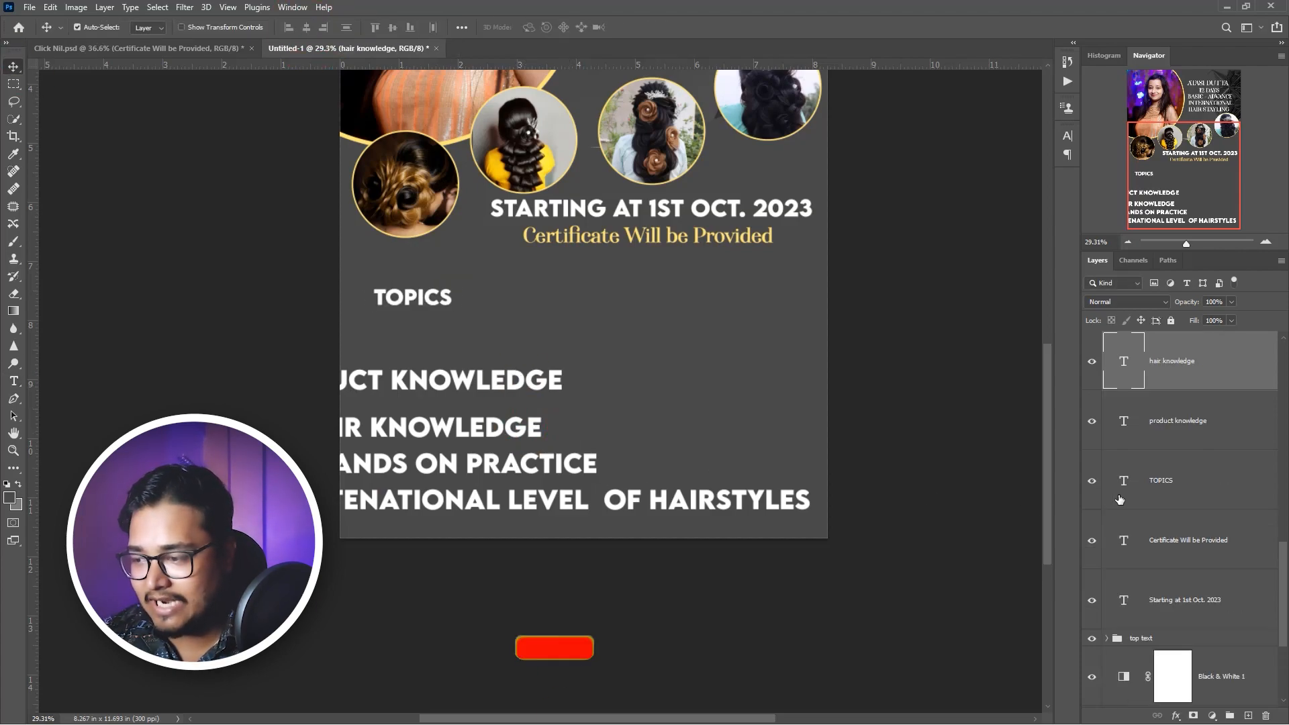
{"action": "left_click", "coordinate": [1176, 423]}
{"action": "scroll", "coordinate": [1176, 430], "scroll_direction": "up", "scroll_amount": 2}
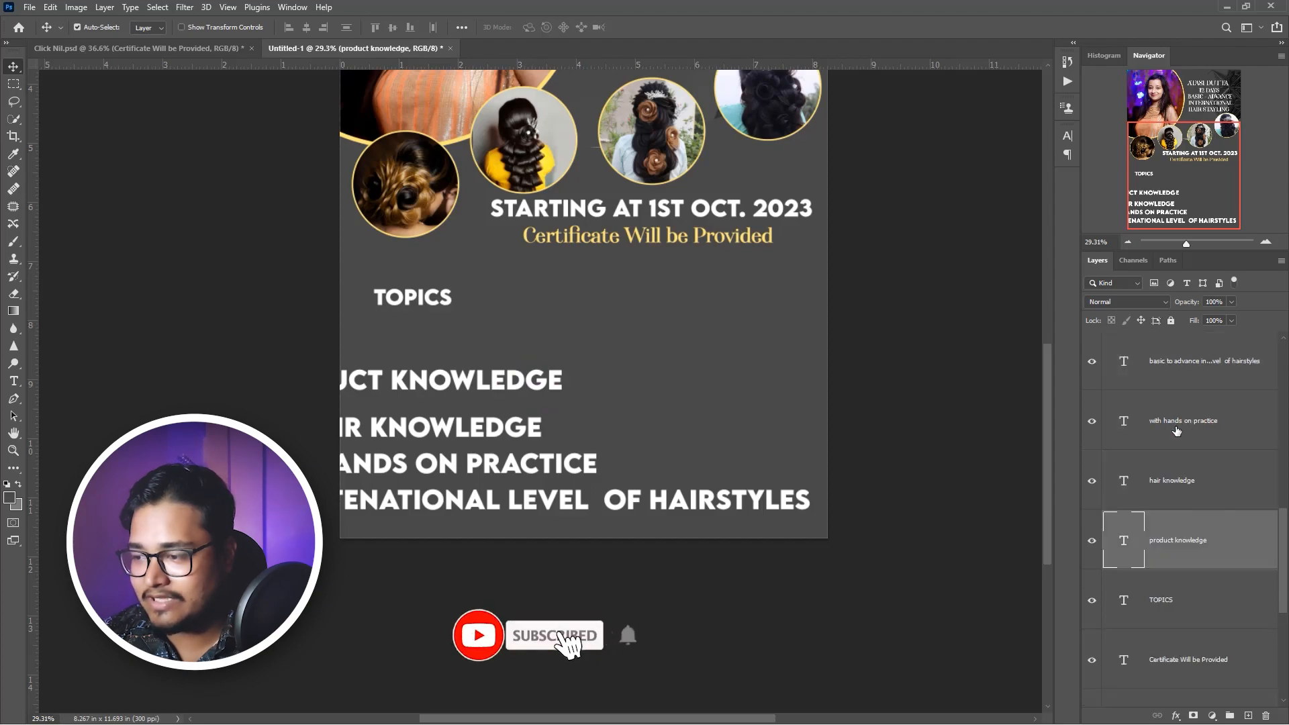
{"action": "left_click", "coordinate": [1180, 468]}
{"action": "left_click", "coordinate": [1180, 420]}
{"action": "left_click", "coordinate": [1189, 376]}
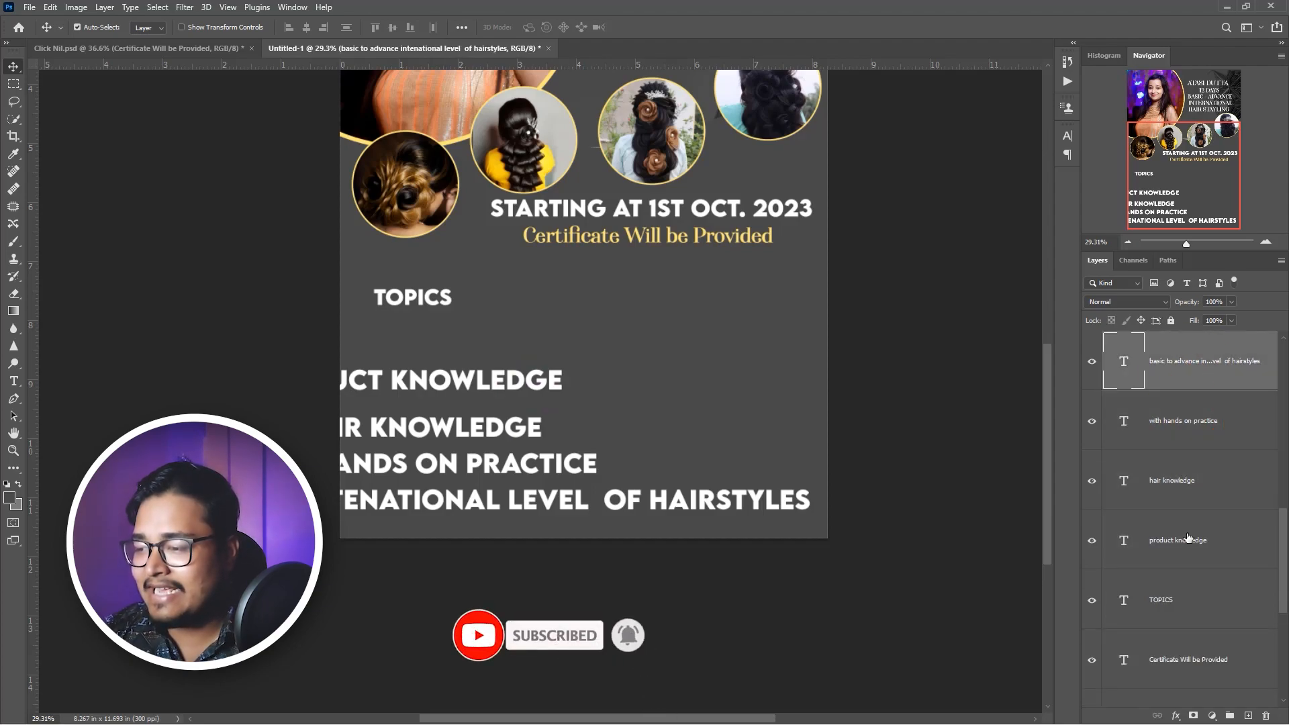
{"action": "left_click", "coordinate": [1189, 538], "text": "shift"}
{"action": "key", "text": "ctrl+shift+t"}
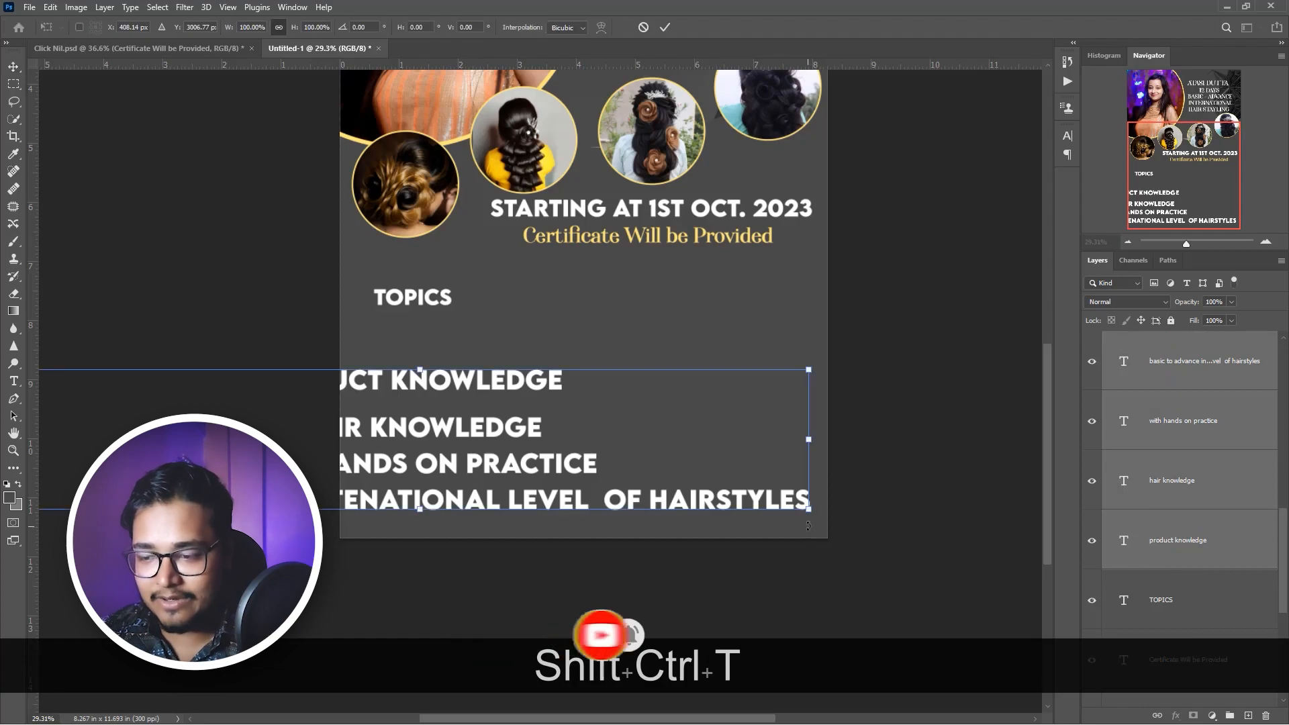
{"action": "left_click_drag", "start_coordinate": [811, 512], "coordinate": [526, 452]}
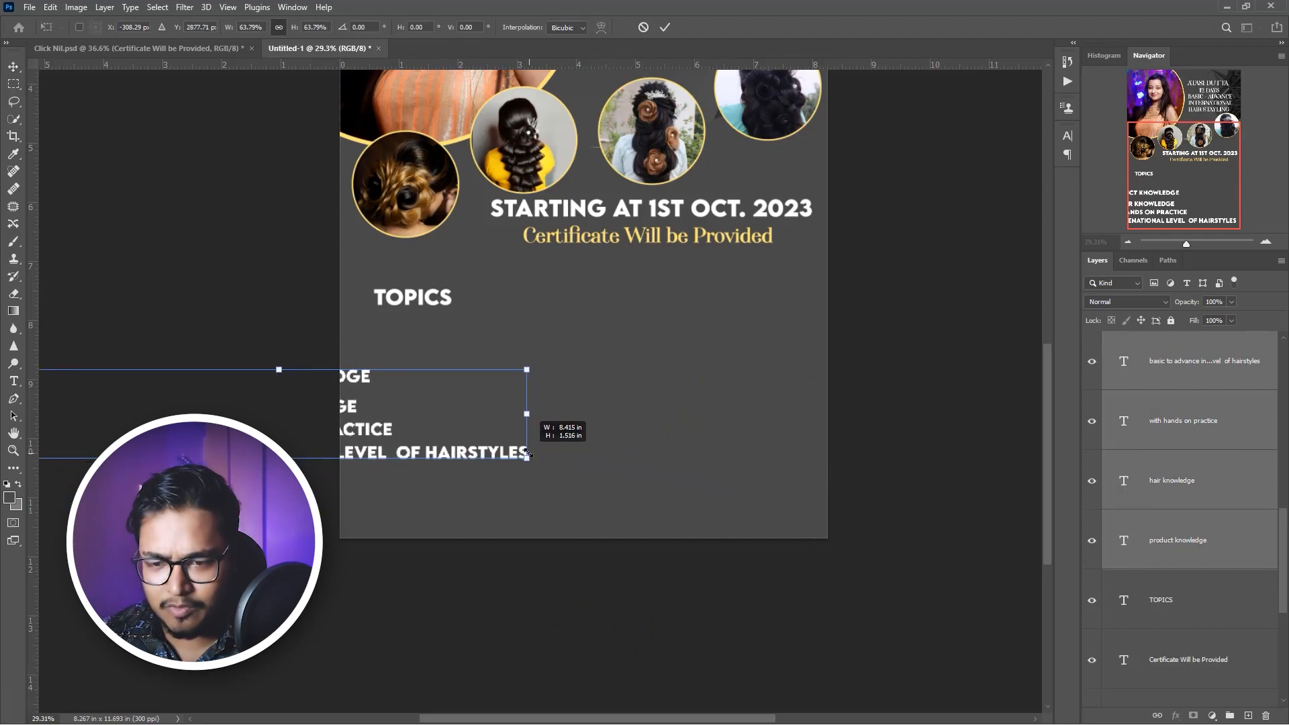
{"action": "left_click_drag", "start_coordinate": [405, 430], "coordinate": [598, 420]}
{"action": "key", "text": "Return"}
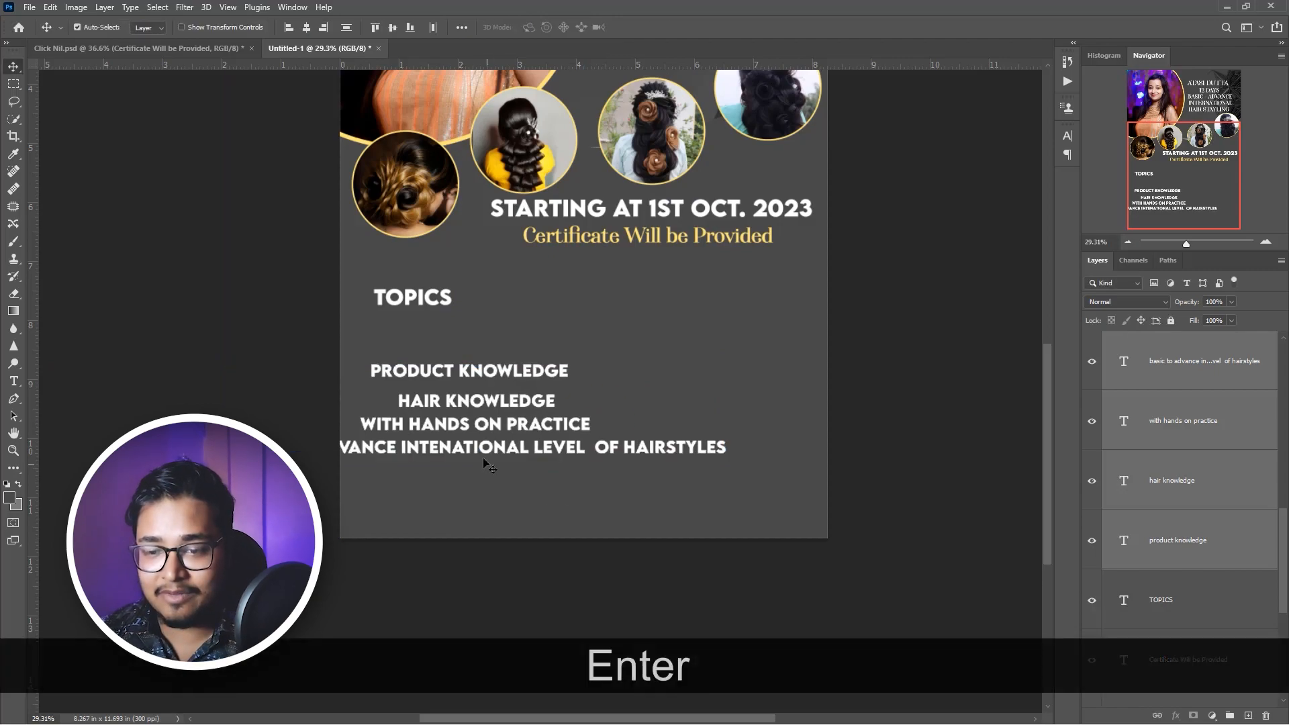
- Change "product knowledge" to the ITC Avant Garde Gothic Demi BT font and move it just beneath the "TOPICS" heading
{"action": "scroll", "coordinate": [490, 448], "scroll_direction": "up", "scroll_amount": 3}
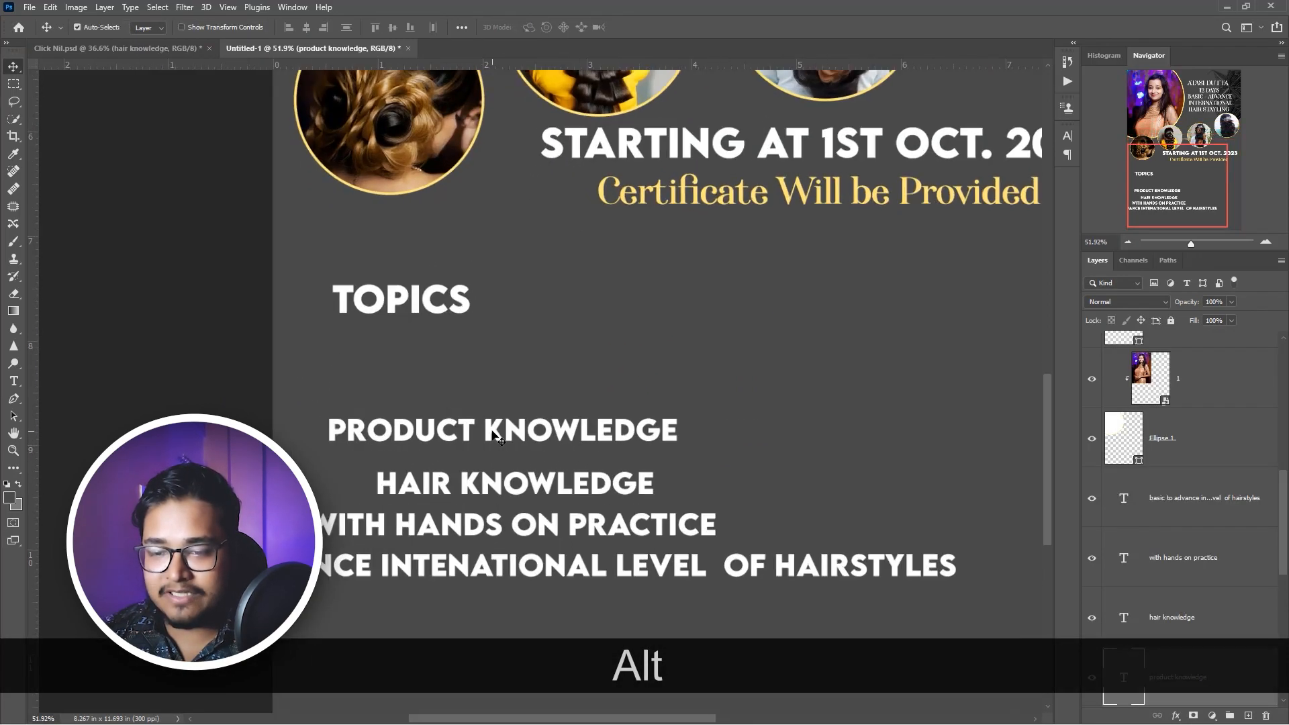
{"action": "scroll", "coordinate": [496, 435], "scroll_direction": "down", "scroll_amount": 1}
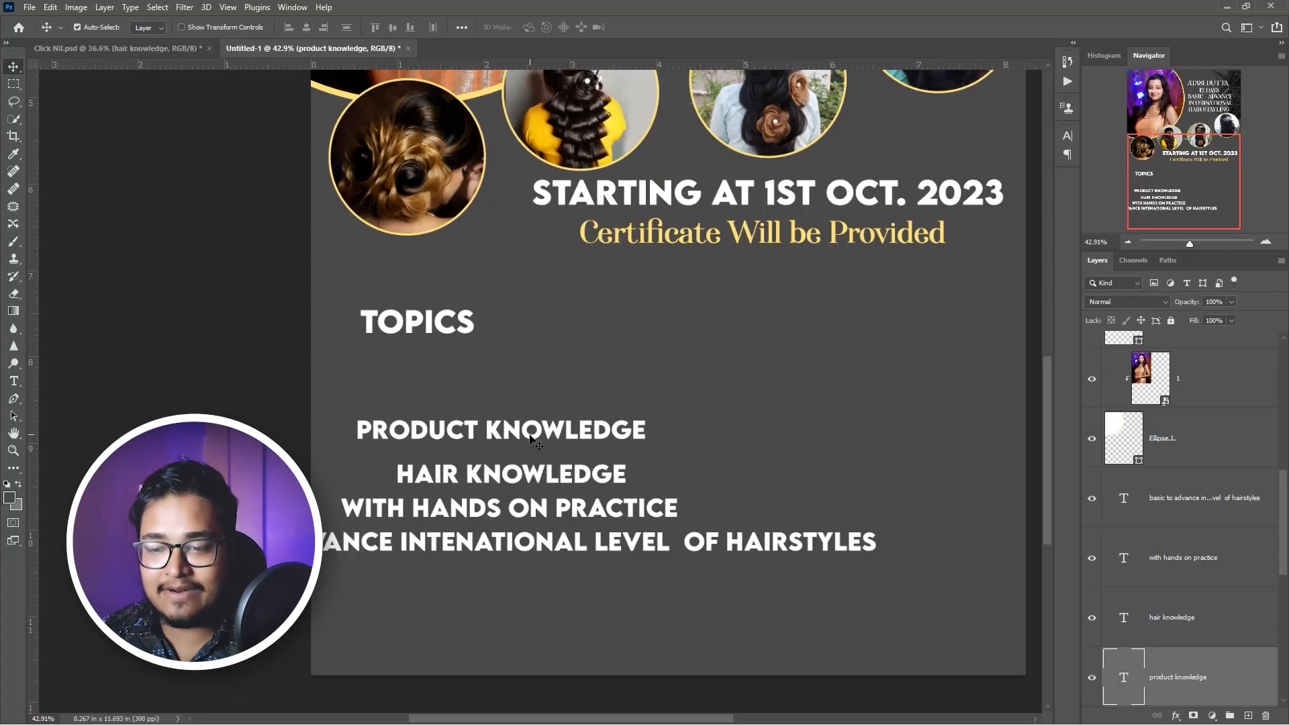
{"action": "double_click", "coordinate": [529, 433]}
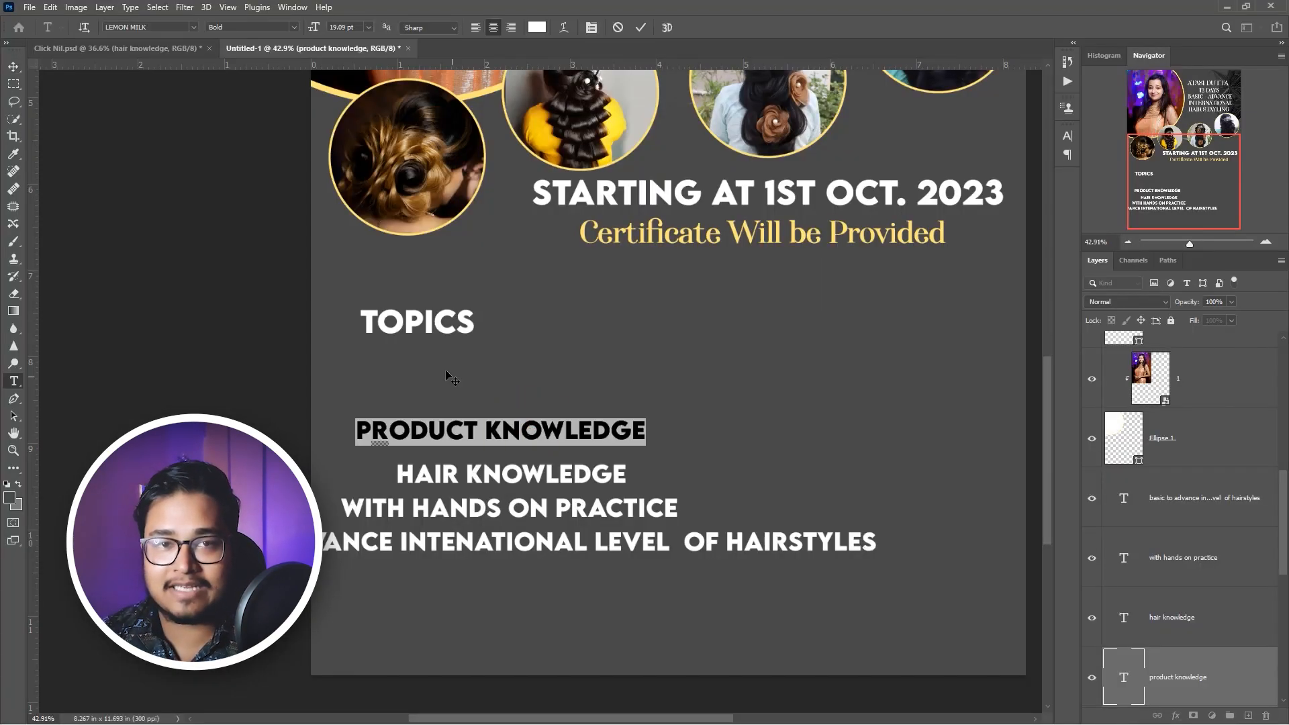
{"action": "left_click", "coordinate": [194, 29]}
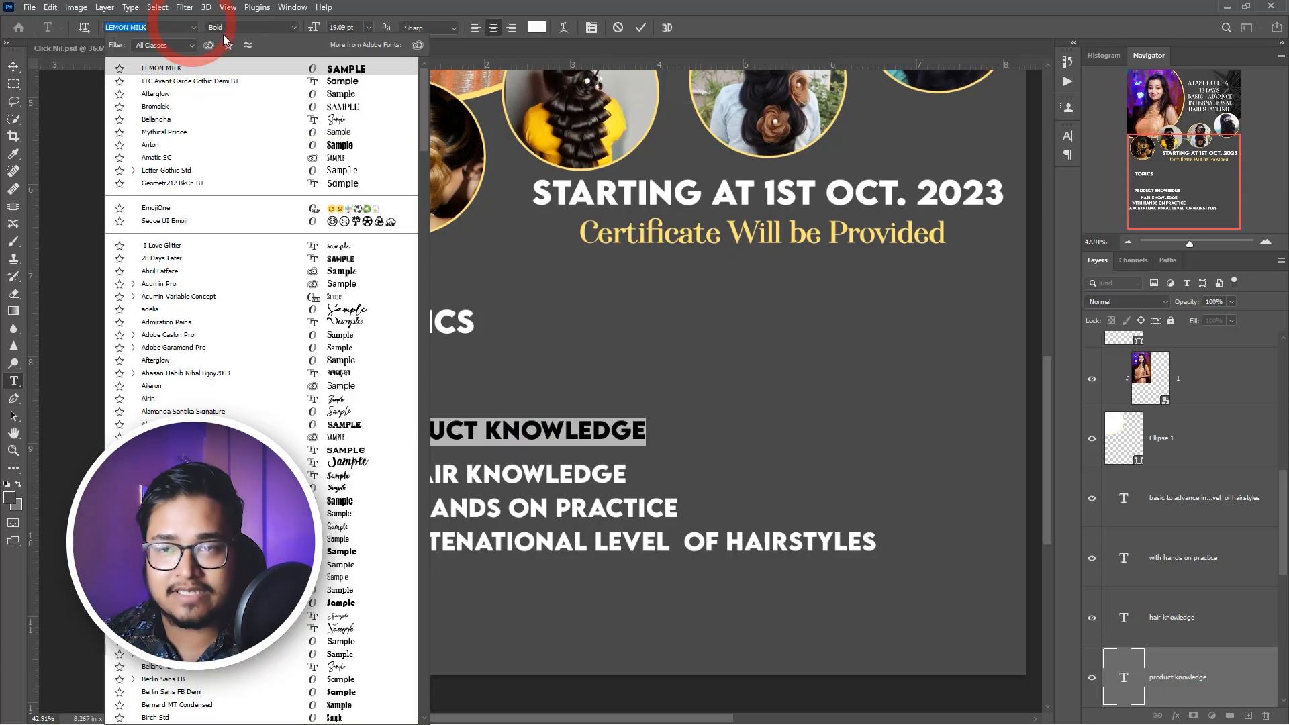
{"action": "left_click", "coordinate": [362, 98]}
{"action": "left_click", "coordinate": [13, 67]}
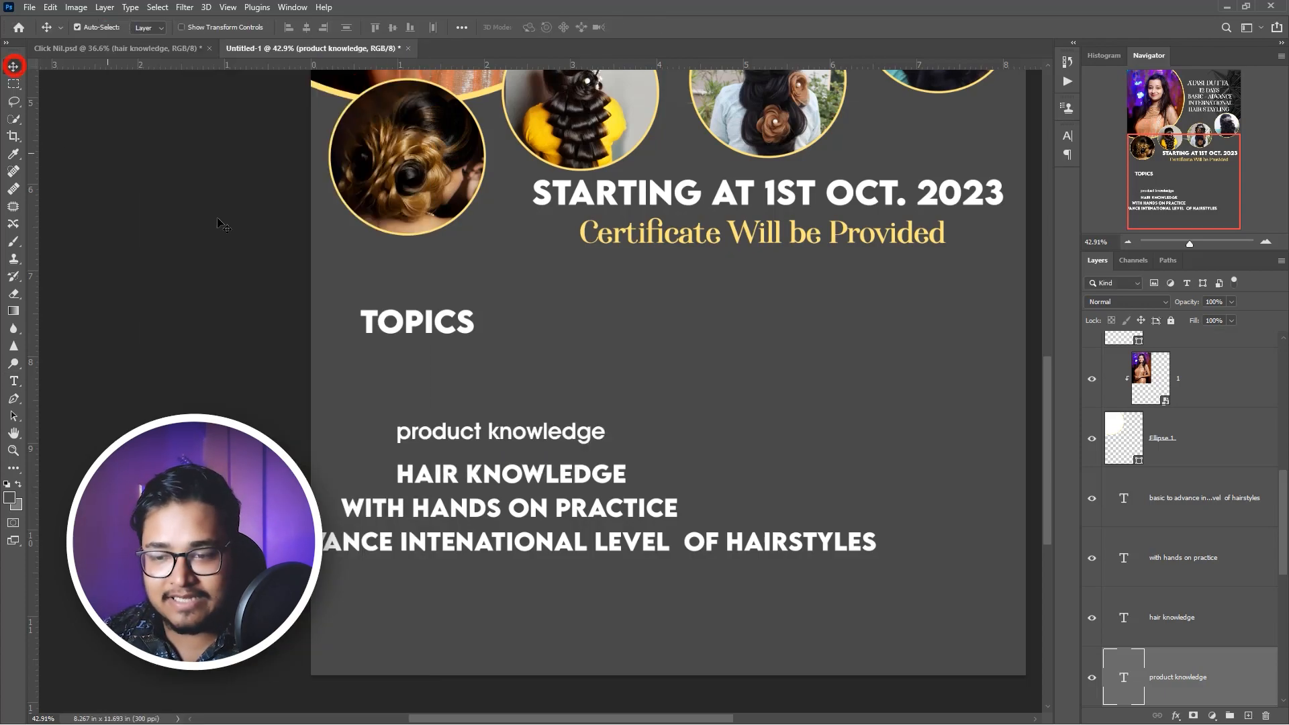
{"action": "left_click_drag", "start_coordinate": [494, 438], "coordinate": [433, 380]}
- Set "hair knowledge" in Metropolis Light and place it directly below the "product knowledge" line
{"action": "left_click_drag", "start_coordinate": [456, 478], "coordinate": [390, 416]}
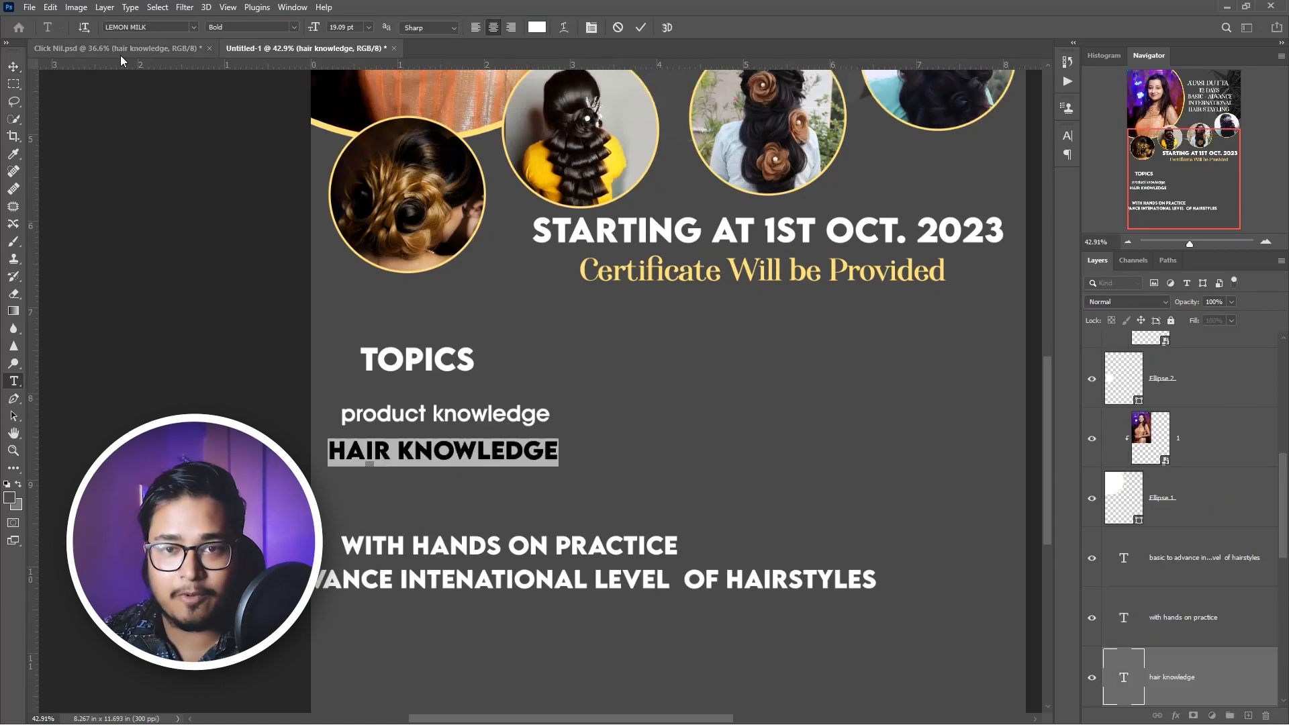
{"action": "left_click", "coordinate": [159, 30]}
{"action": "type", "text": "metr"}
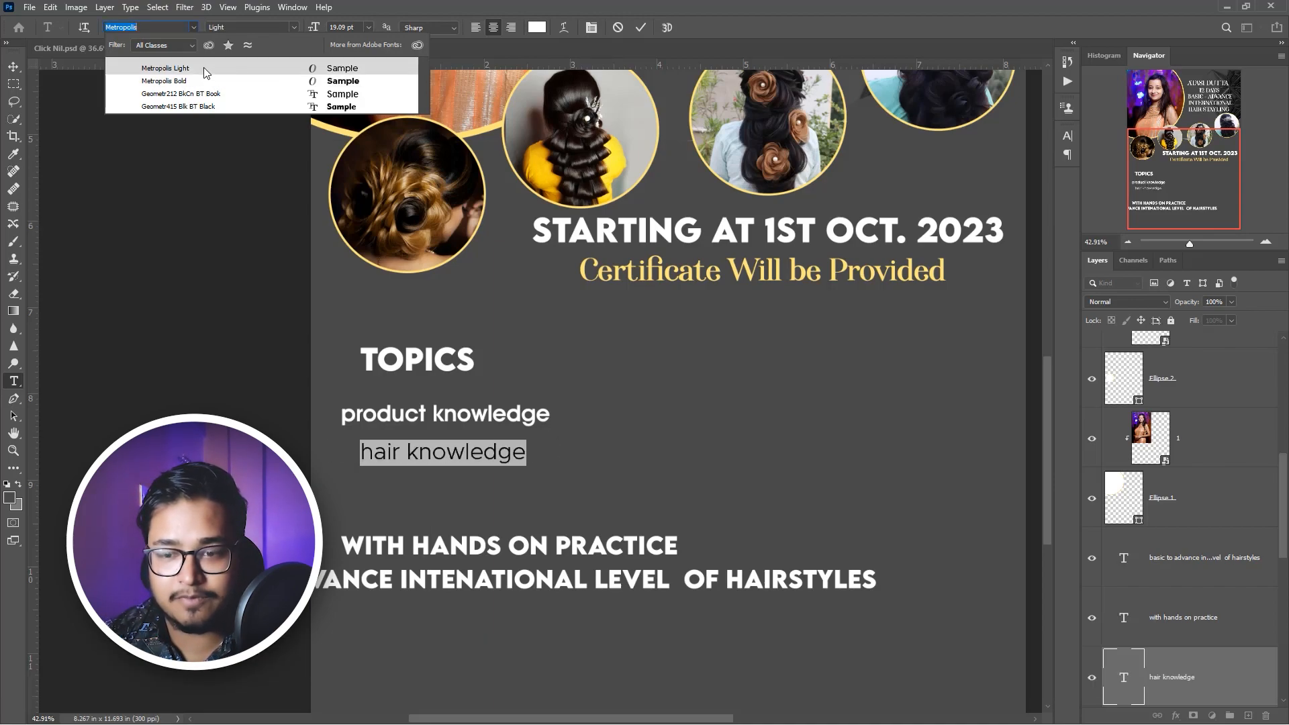
{"action": "left_click", "coordinate": [174, 67]}
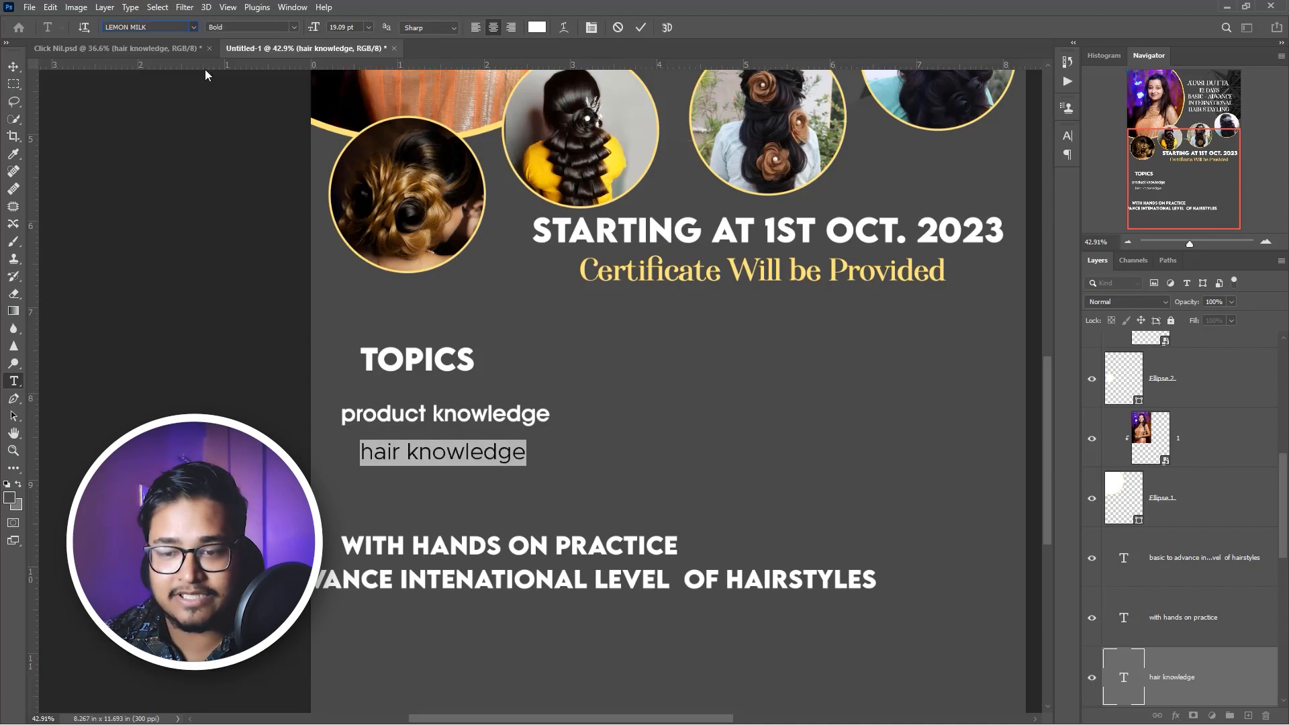
{"action": "left_click", "coordinate": [14, 66]}
{"action": "left_click_drag", "start_coordinate": [448, 459], "coordinate": [435, 448]}
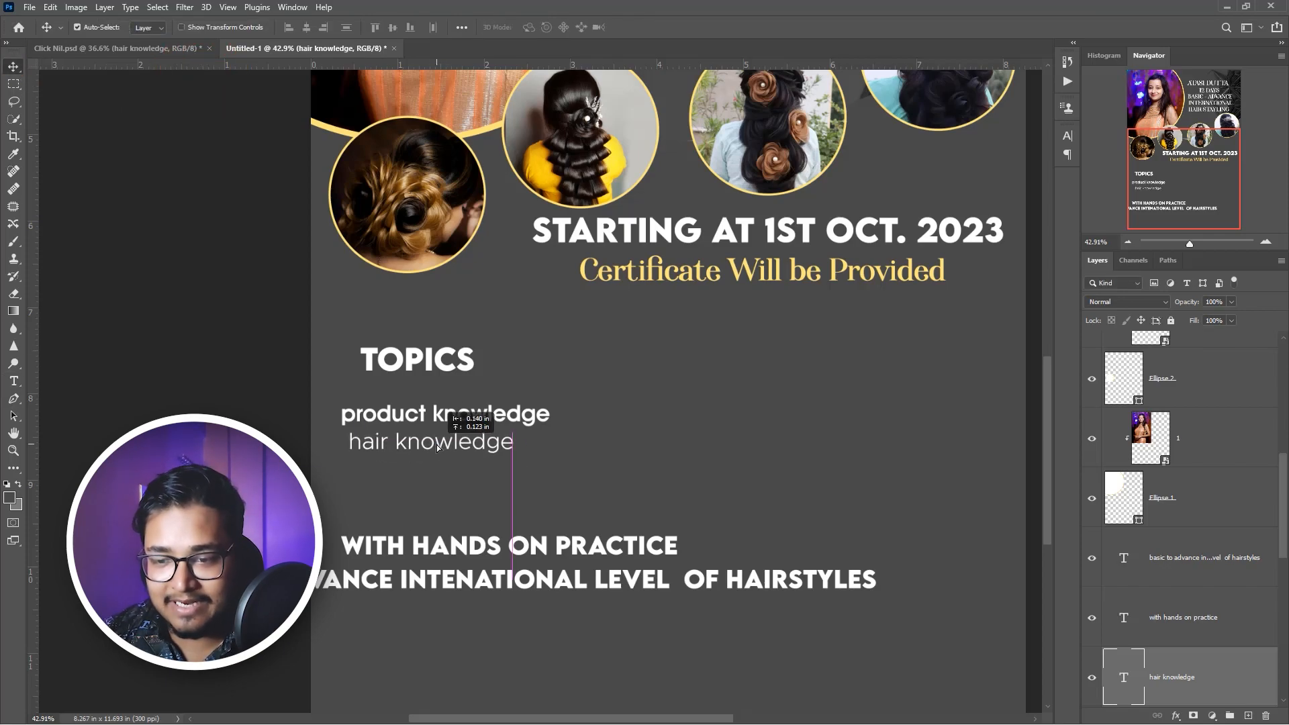
- Colour the "hair knowledge" text yellow #ffe57c, sampled from the certificate line
{"action": "double_click", "coordinate": [446, 437]}
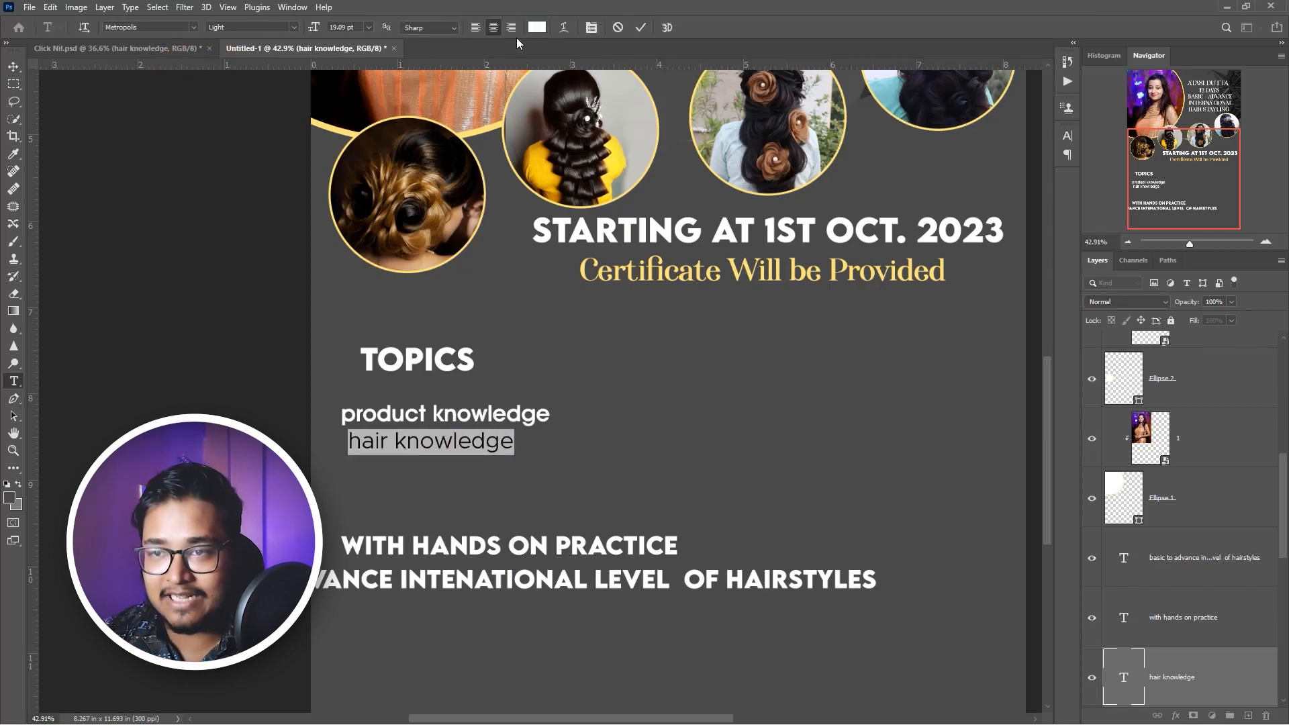
{"action": "left_click", "coordinate": [536, 27]}
{"action": "left_click", "coordinate": [584, 268]}
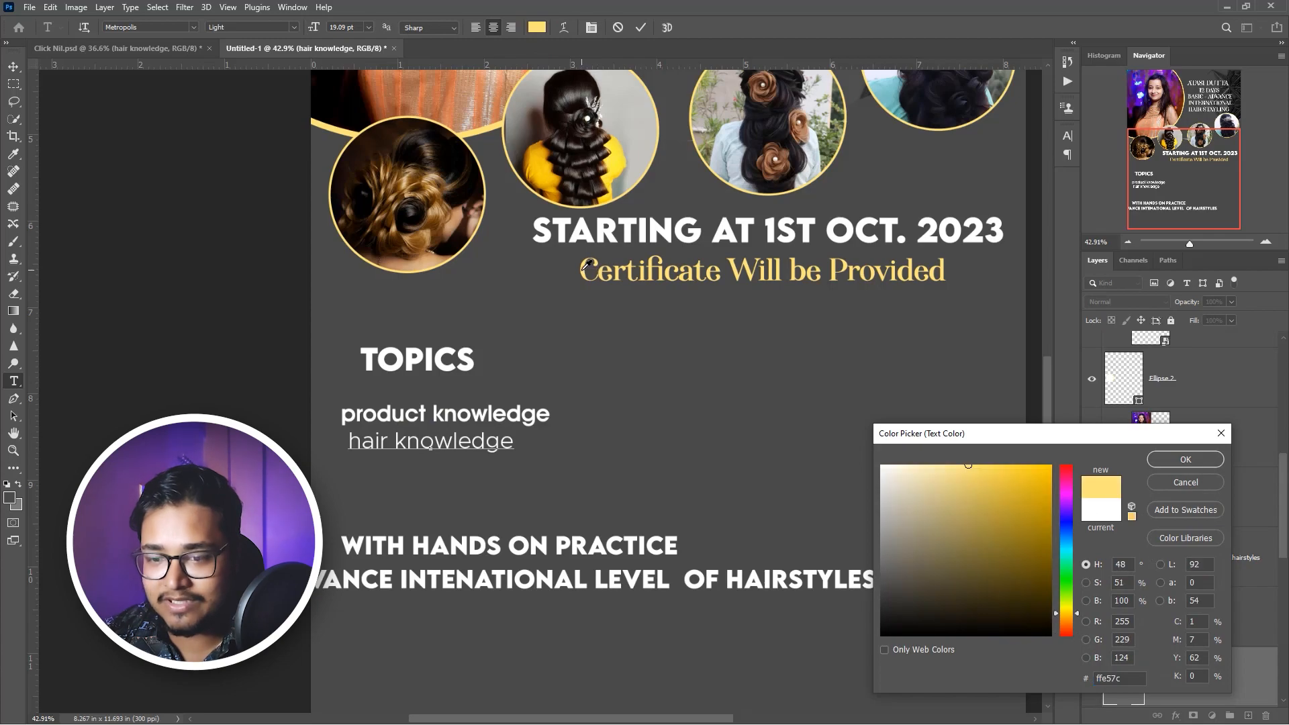
{"action": "left_click", "coordinate": [1183, 462]}
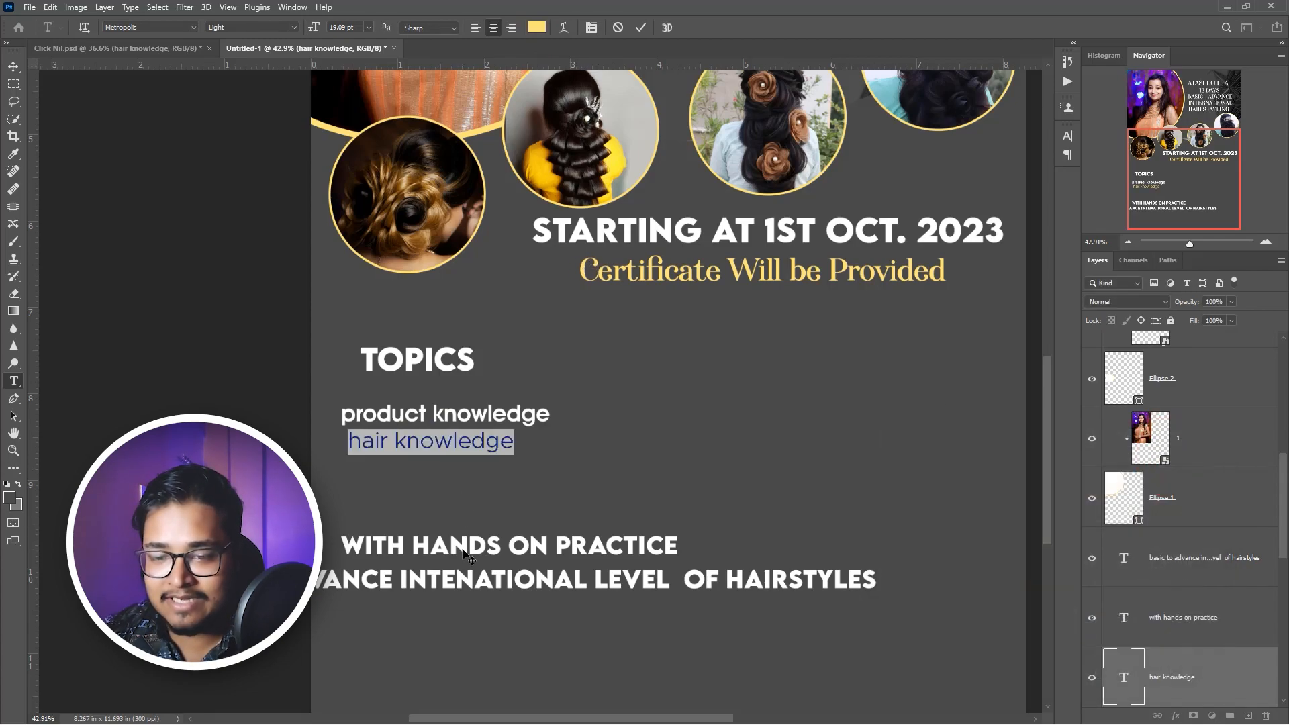
{"action": "key", "text": "ctrl+Return"}
{"action": "key", "text": "v"}
- Set "with hands on practice" in ITC Avant Garde Gothic Demi BT and place it beneath "hair knowledge"
{"action": "left_click_drag", "start_coordinate": [468, 556], "coordinate": [466, 480]}
{"action": "double_click", "coordinate": [465, 475]}
{"action": "left_click", "coordinate": [192, 27]}
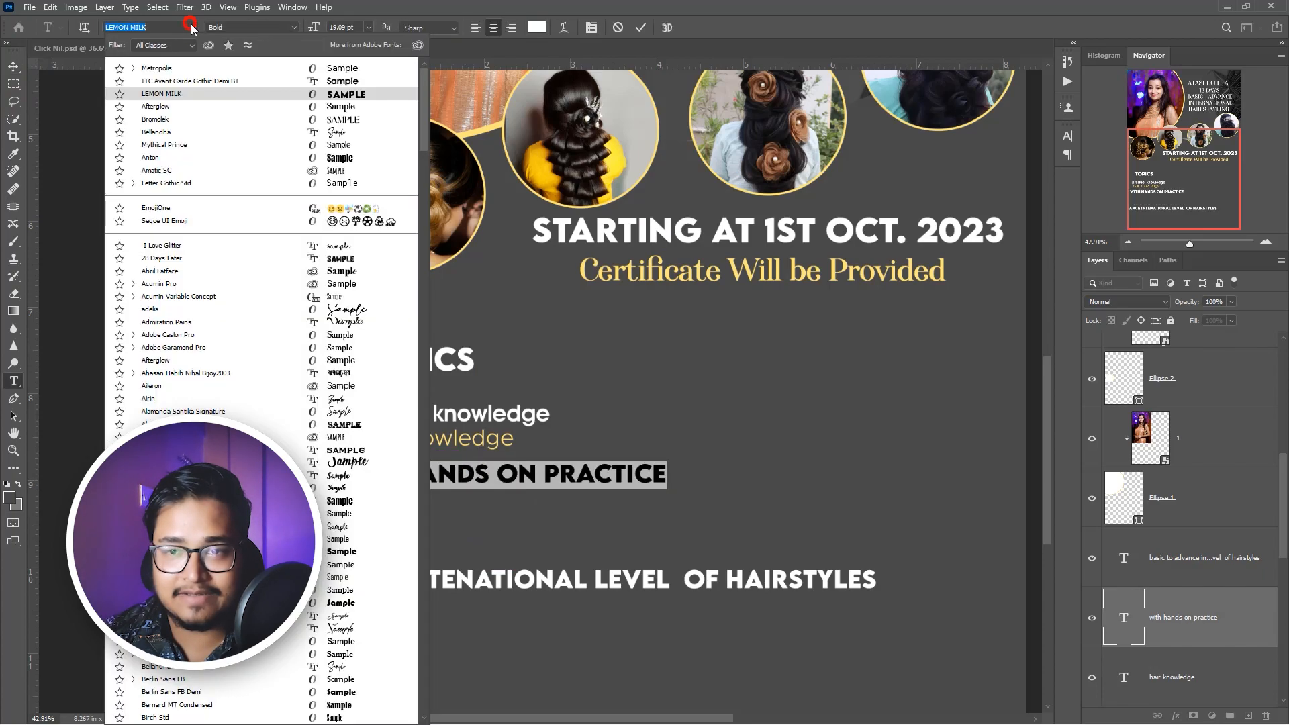
{"action": "left_click", "coordinate": [322, 81]}
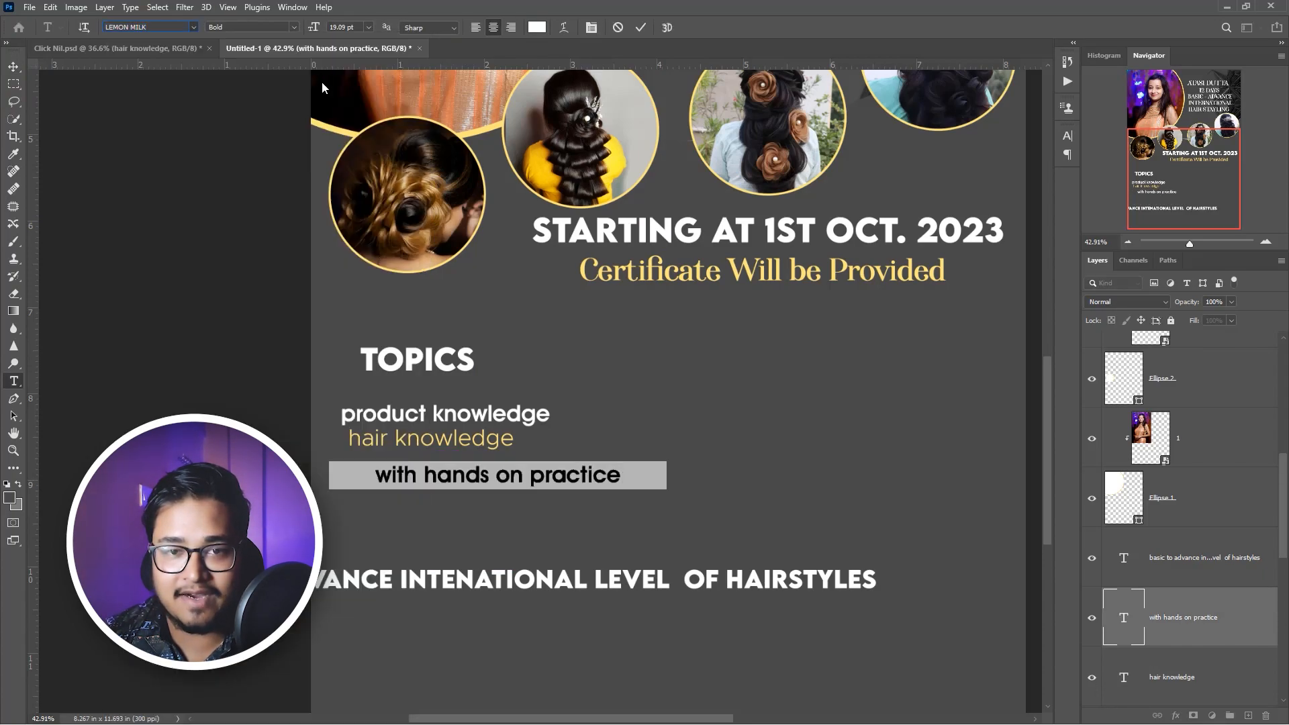
{"action": "key", "text": "ctrl+Return"}
{"action": "key", "text": "v"}
{"action": "left_click_drag", "start_coordinate": [468, 477], "coordinate": [434, 473]}
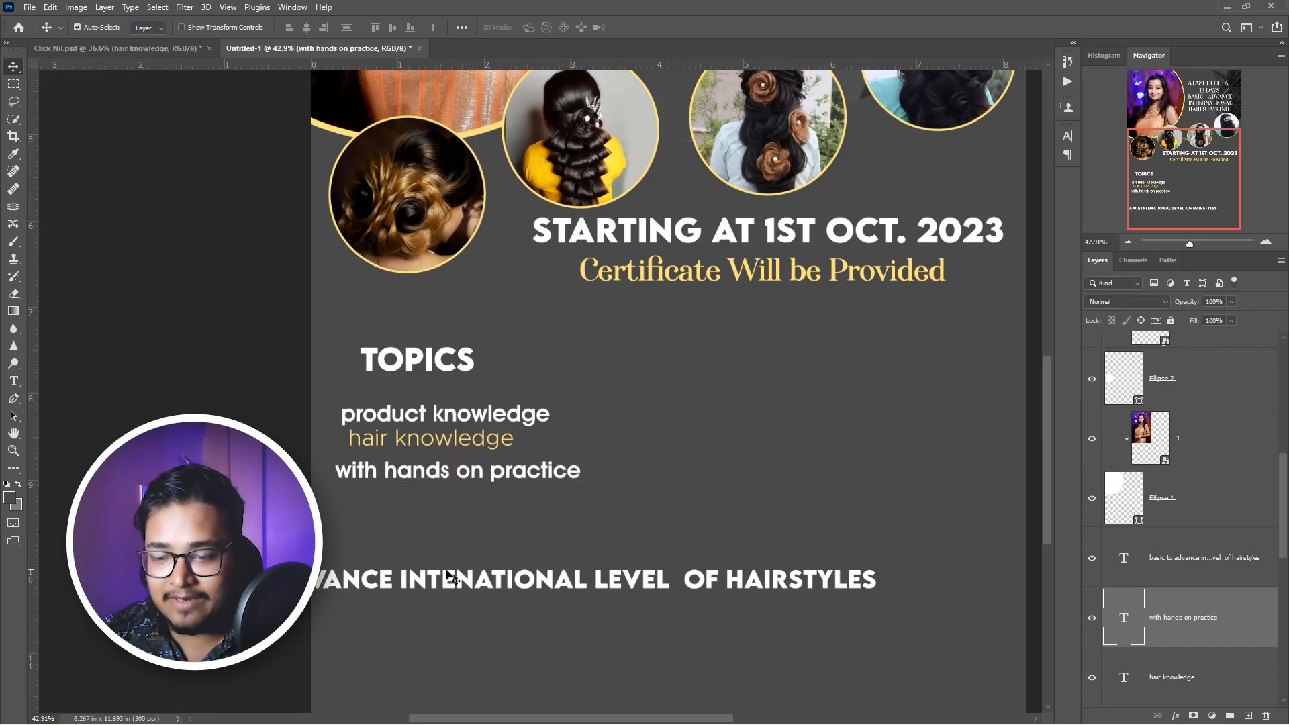
- Set the "basic to advance intenational level of hairstyles" line in Metropolis Light and place it beneath "with hands on practice"
{"action": "left_click_drag", "start_coordinate": [447, 587], "coordinate": [640, 532]}
{"action": "double_click", "coordinate": [639, 533]}
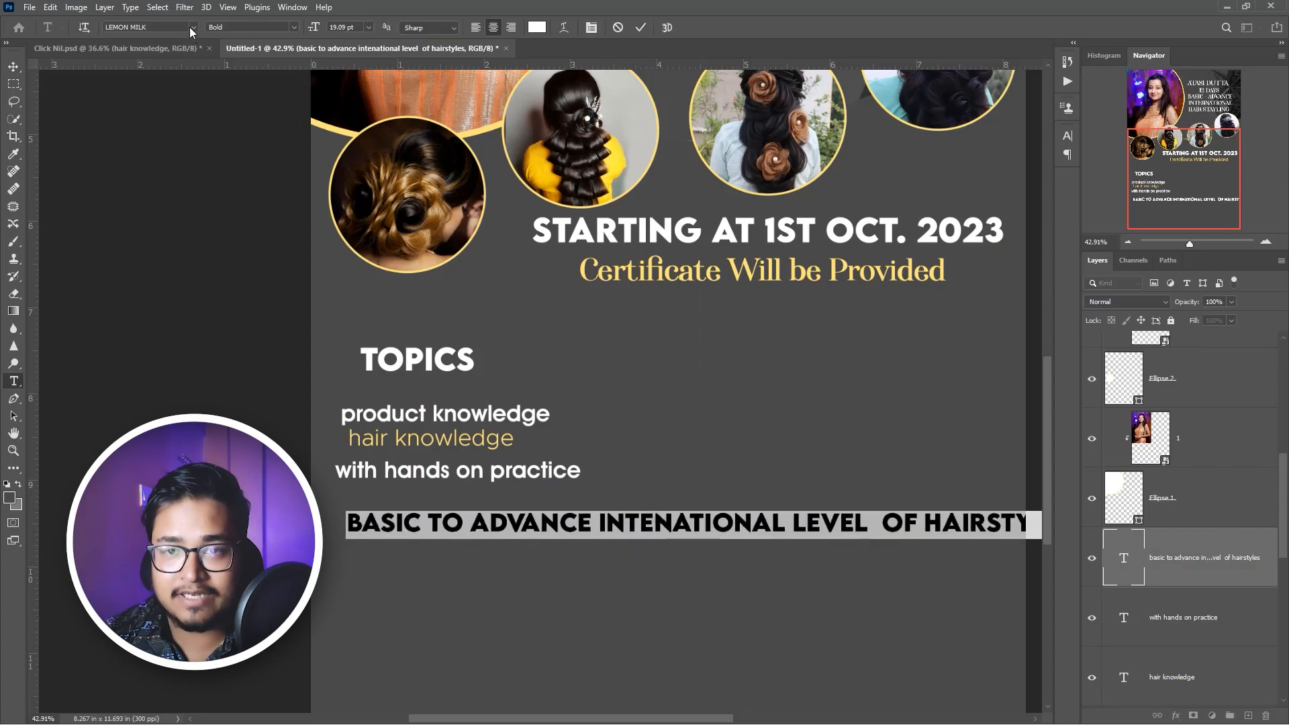
{"action": "left_click", "coordinate": [193, 27]}
{"action": "left_click", "coordinate": [200, 69]}
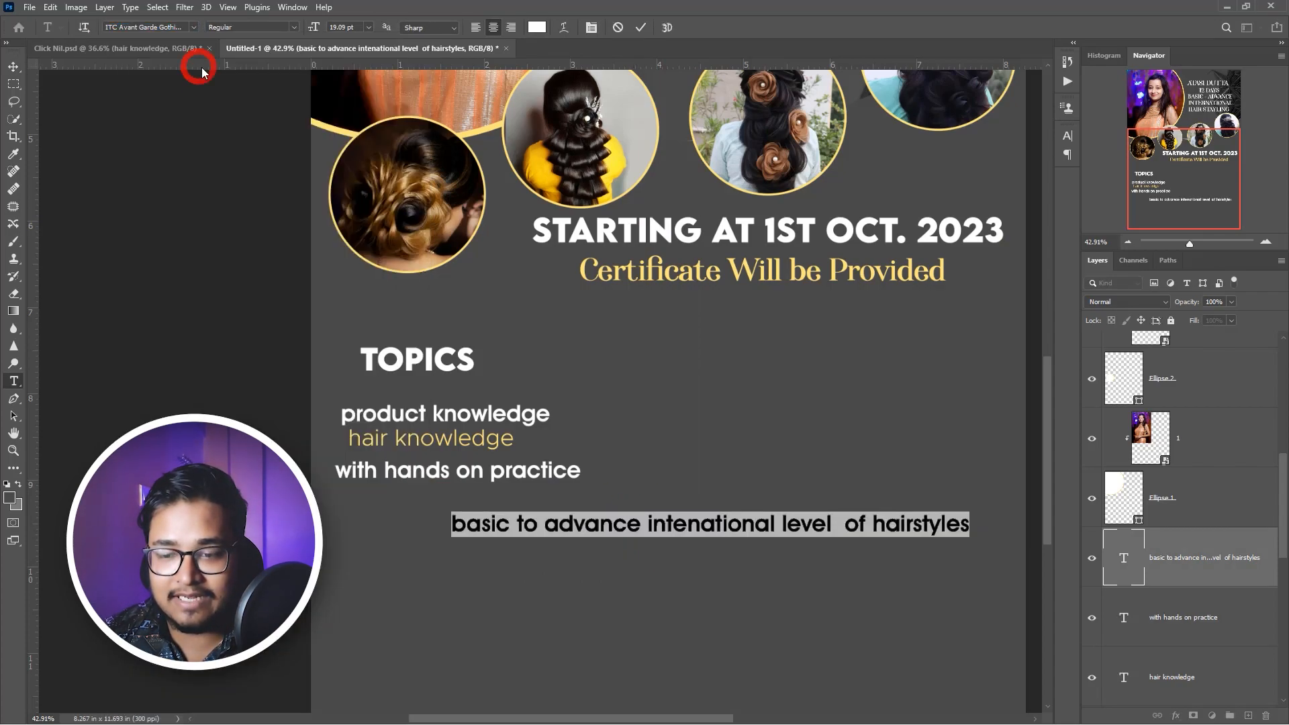
{"action": "left_click", "coordinate": [191, 28]}
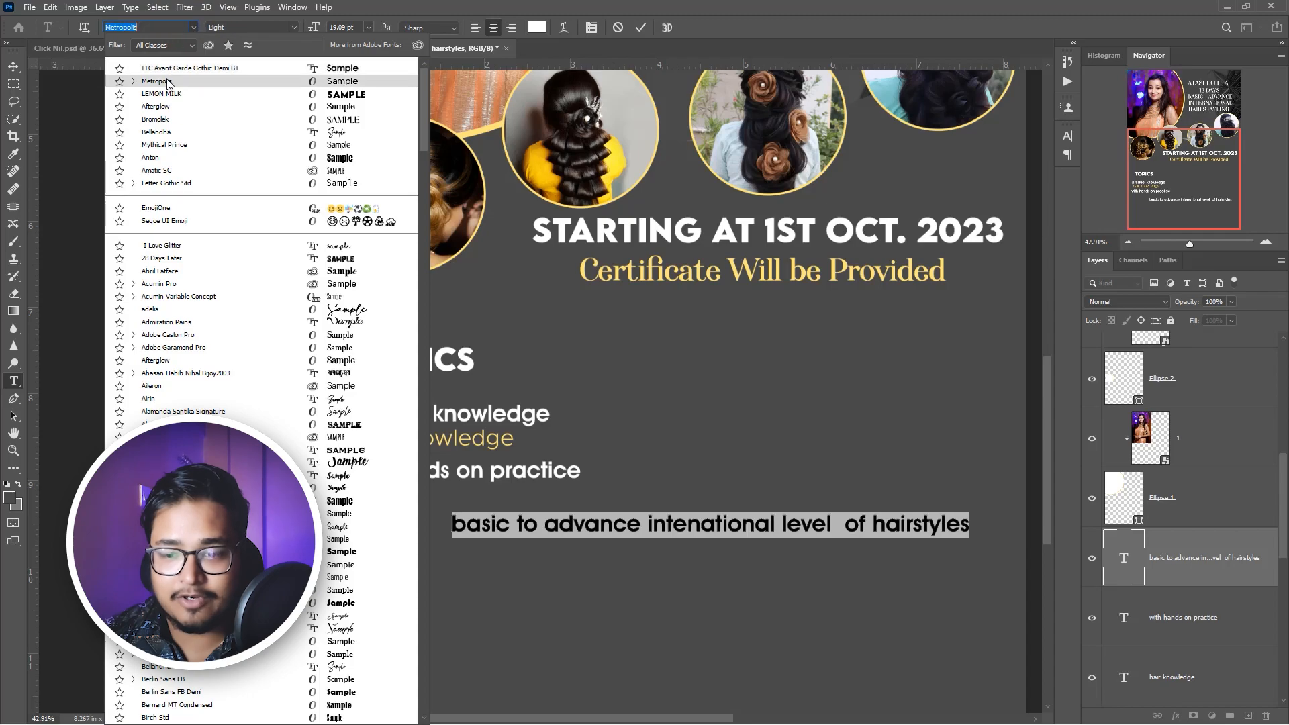
{"action": "left_click", "coordinate": [167, 74]}
{"action": "left_click", "coordinate": [12, 69]}
{"action": "left_click_drag", "start_coordinate": [530, 534], "coordinate": [448, 522]}
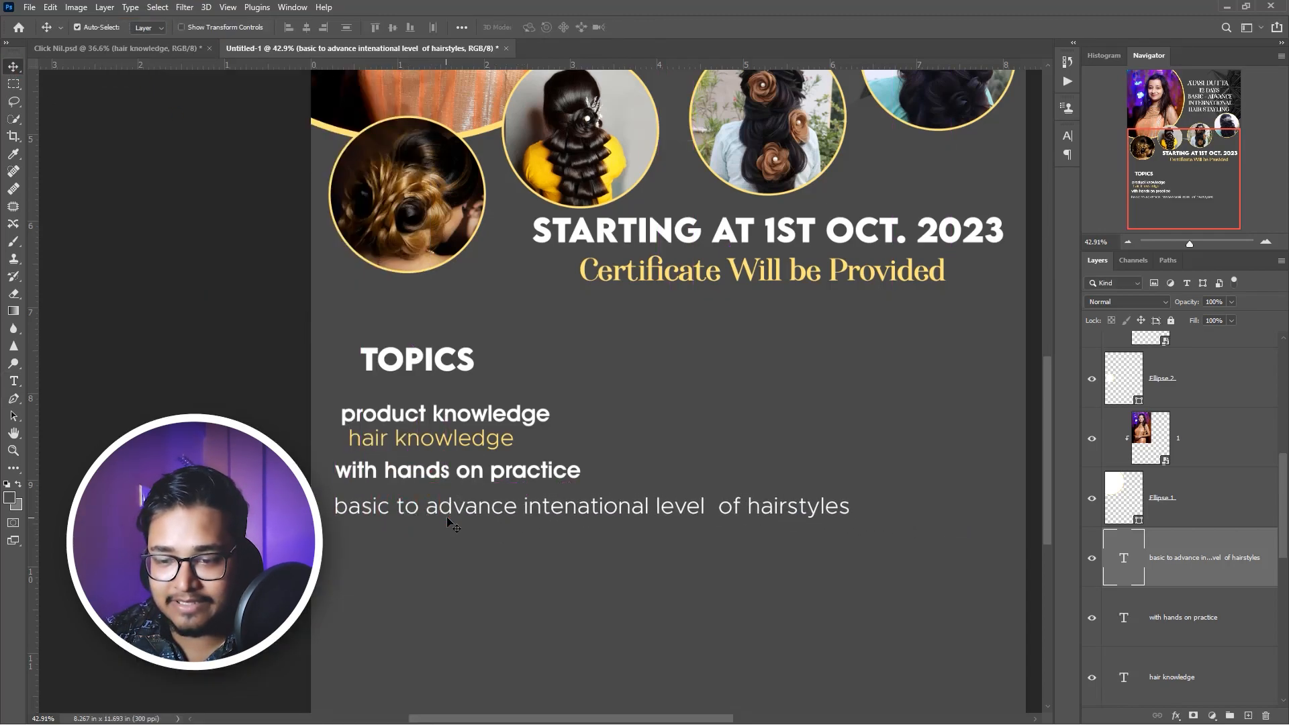
- Break the hairstyles line into three lines after "advance" and "level", and move the block beneath "with hands on practice"
{"action": "double_click", "coordinate": [510, 513]}
{"action": "left_click", "coordinate": [515, 506]}
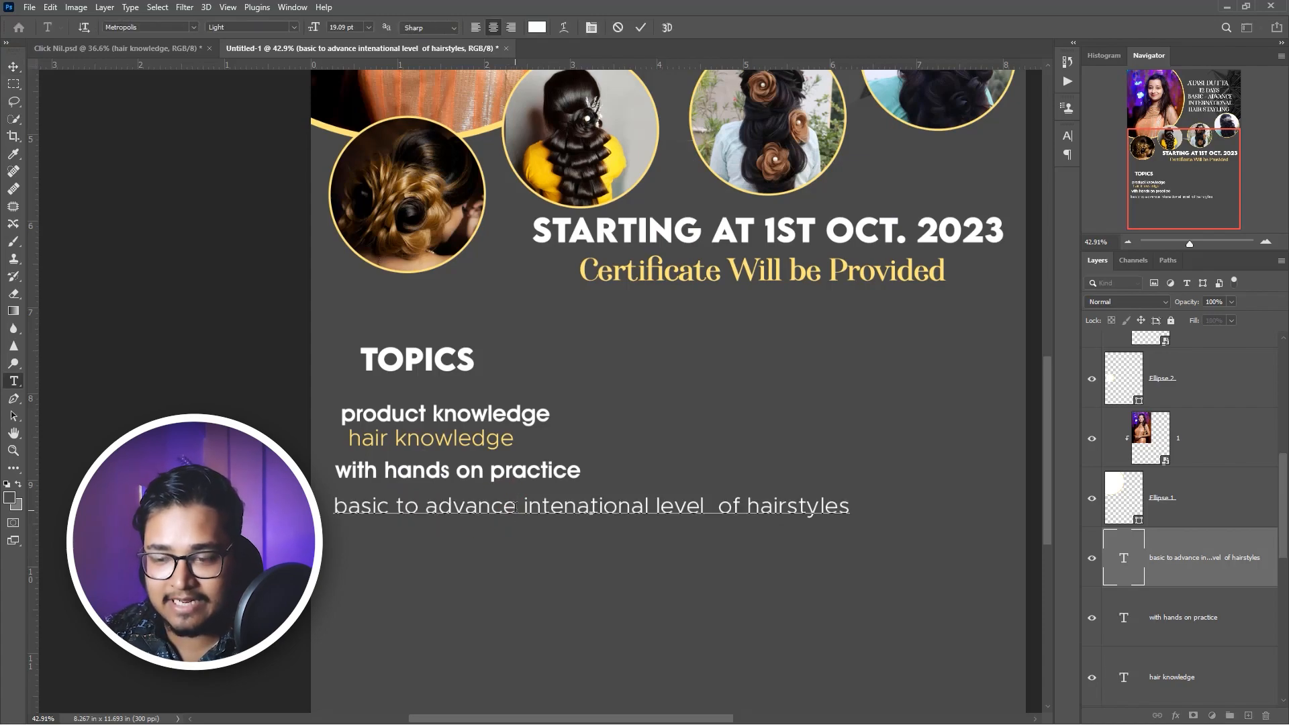
{"action": "key", "text": "Return"}
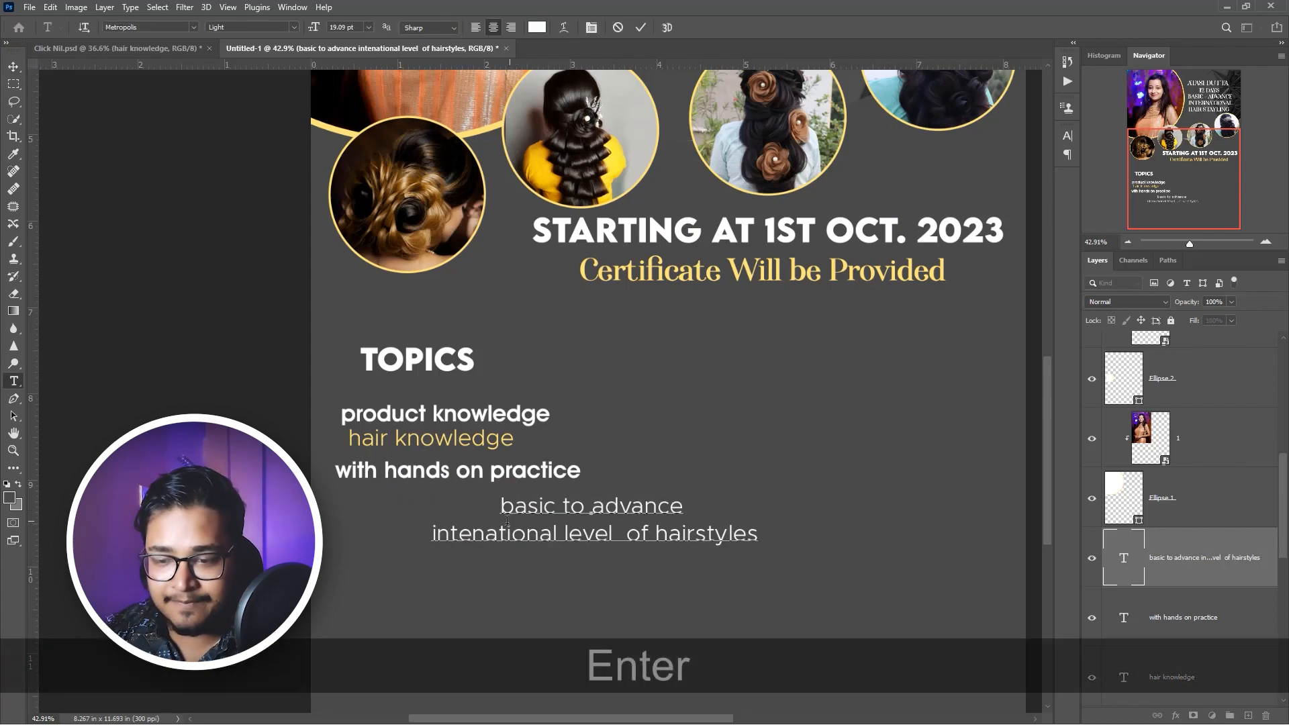
{"action": "left_click", "coordinate": [615, 535]}
{"action": "key", "text": "Return"}
{"action": "left_click", "coordinate": [13, 67]}
{"action": "left_click_drag", "start_coordinate": [554, 537], "coordinate": [401, 535]}
- Left-align the three-line hairstyles text, then line up the topic entries along their left edges and space them evenly below "TOPICS"
{"action": "double_click", "coordinate": [401, 536]}
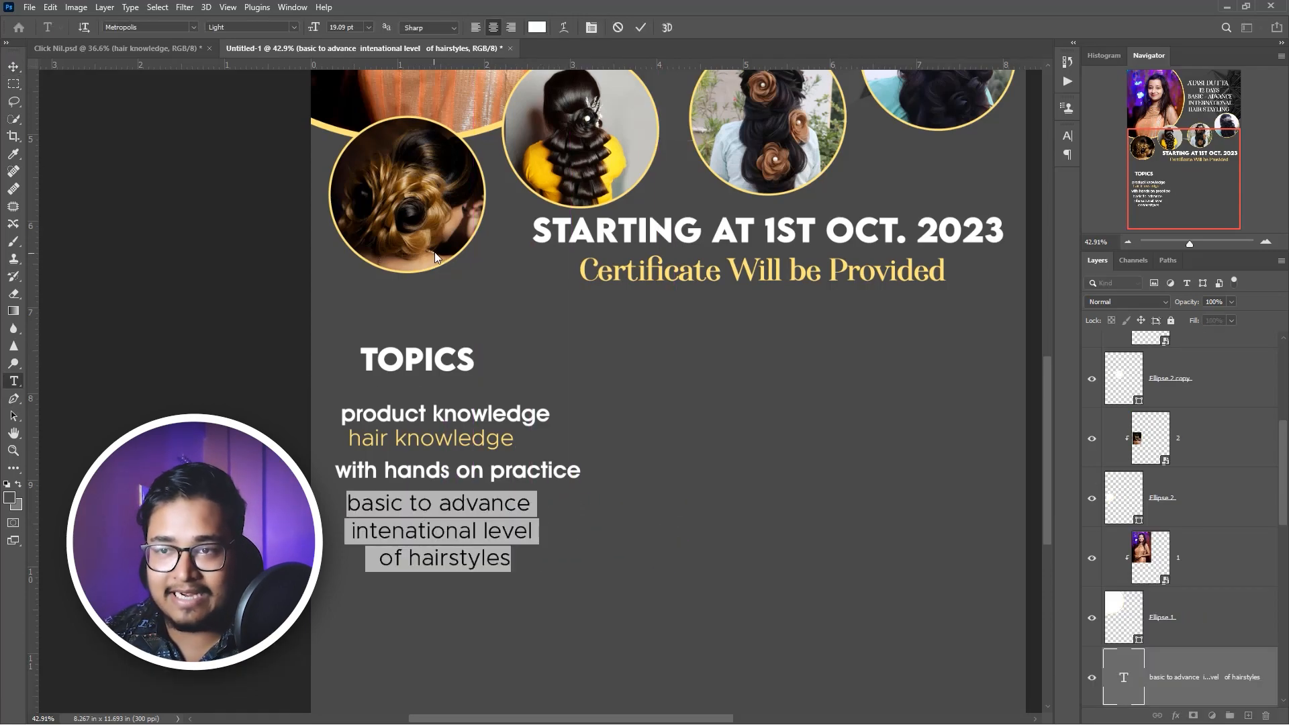
{"action": "left_click", "coordinate": [476, 29]}
{"action": "left_click", "coordinate": [14, 65]}
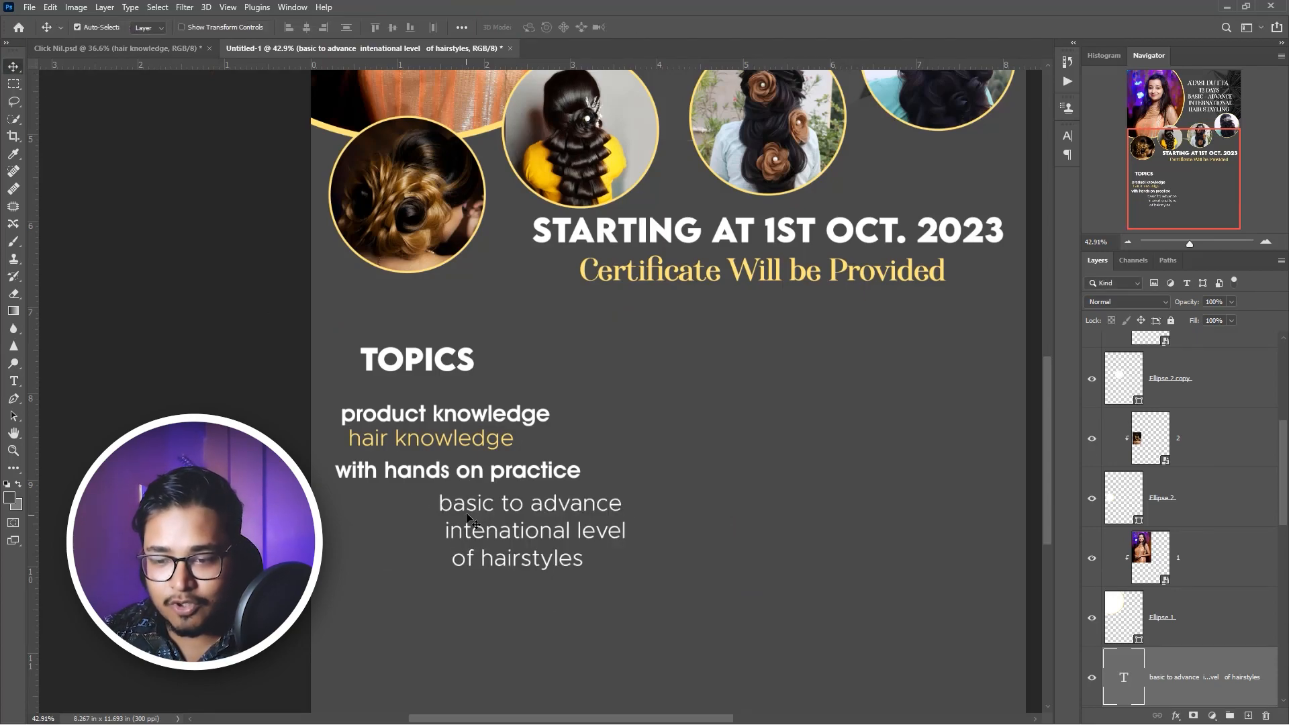
{"action": "left_click_drag", "start_coordinate": [473, 514], "coordinate": [386, 519]}
{"action": "left_click_drag", "start_coordinate": [440, 471], "coordinate": [452, 470]}
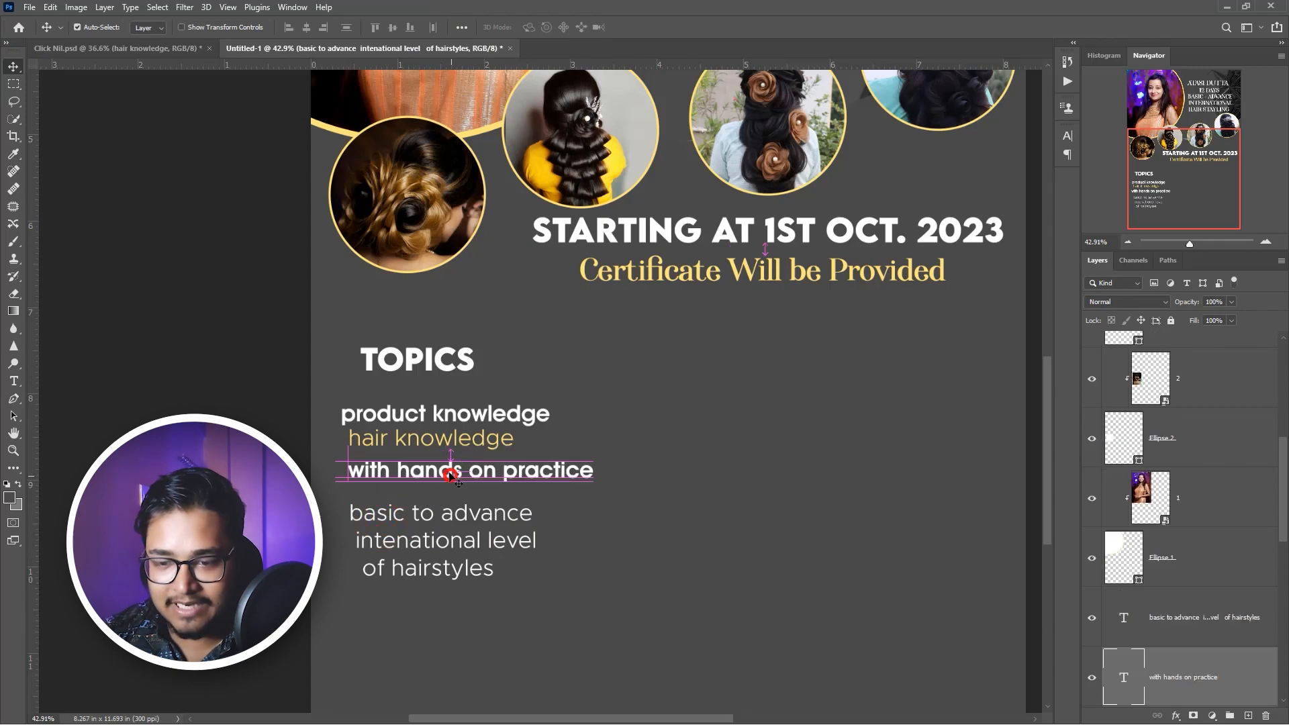
{"action": "left_click_drag", "start_coordinate": [451, 515], "coordinate": [461, 368]}
{"action": "scroll", "coordinate": [447, 553], "scroll_direction": "down", "scroll_amount": 5}
{"action": "scroll", "coordinate": [434, 575], "scroll_direction": "up", "scroll_amount": 3}
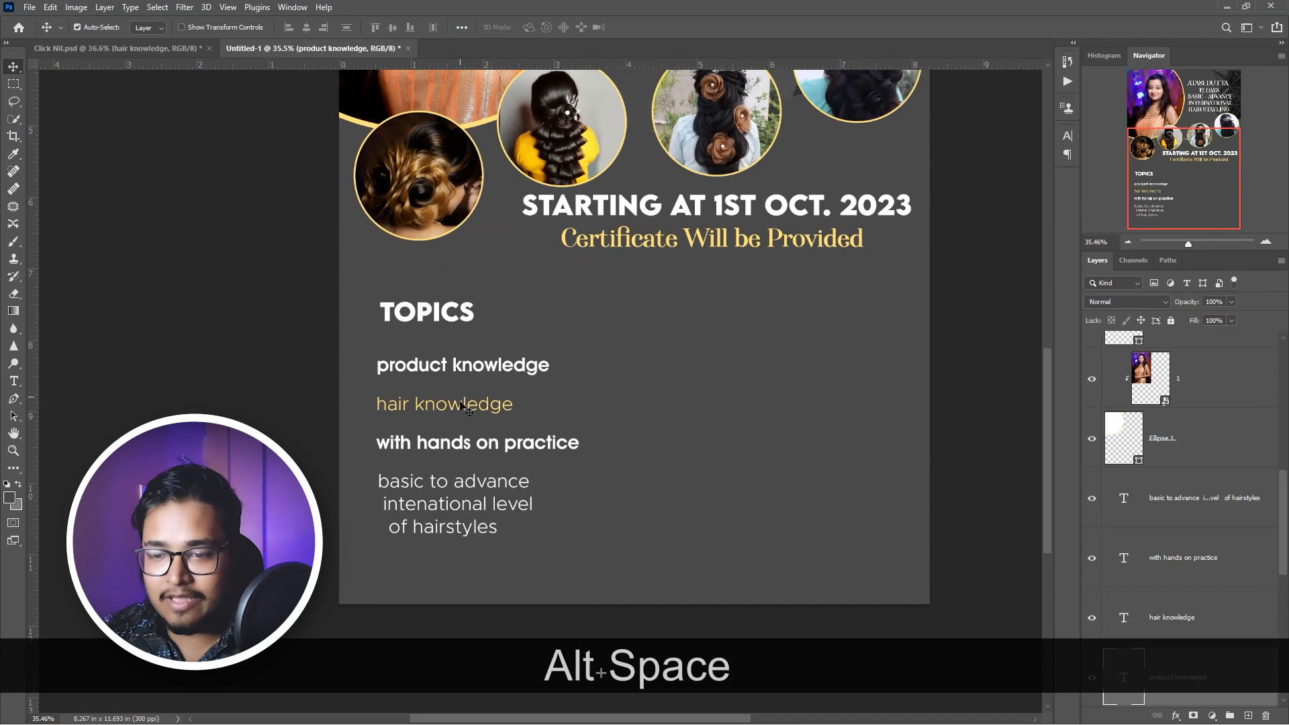
- Change the colour of the "hair knowledge" text to white
{"action": "double_click", "coordinate": [463, 408]}
{"action": "left_click", "coordinate": [537, 27]}
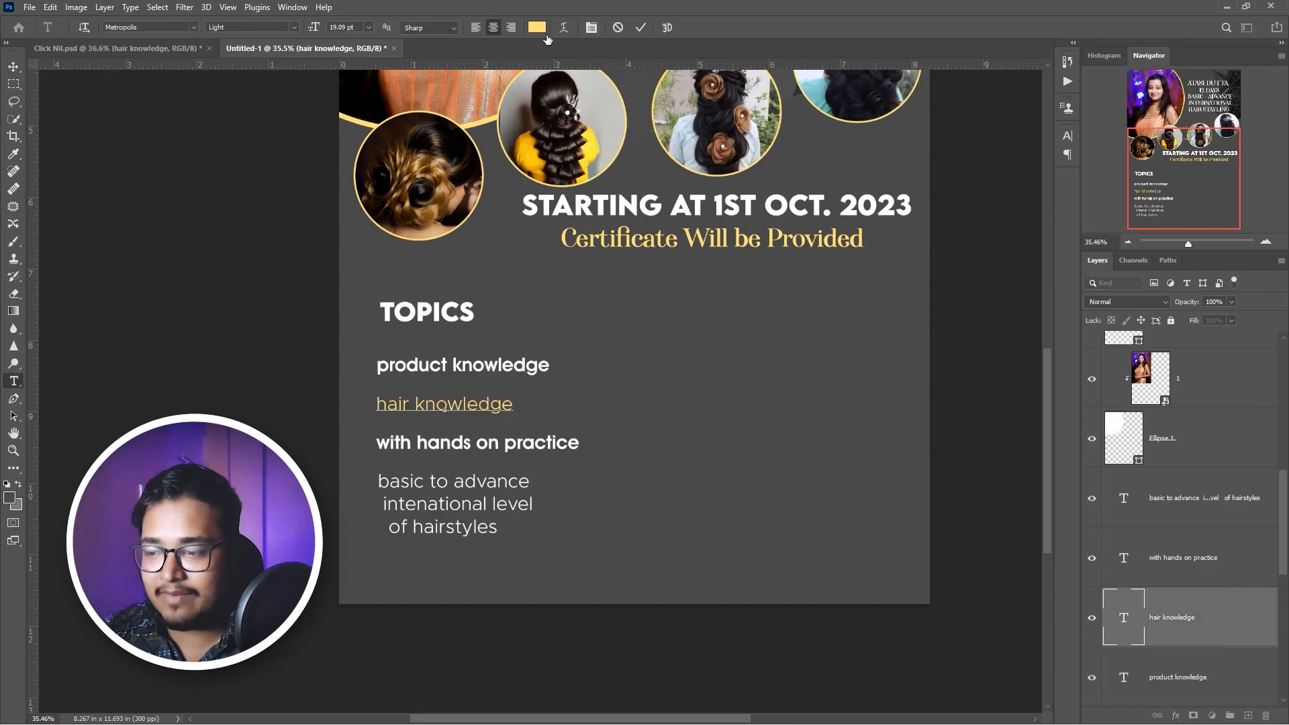
{"action": "left_click", "coordinate": [444, 408]}
{"action": "left_click", "coordinate": [1154, 460]}
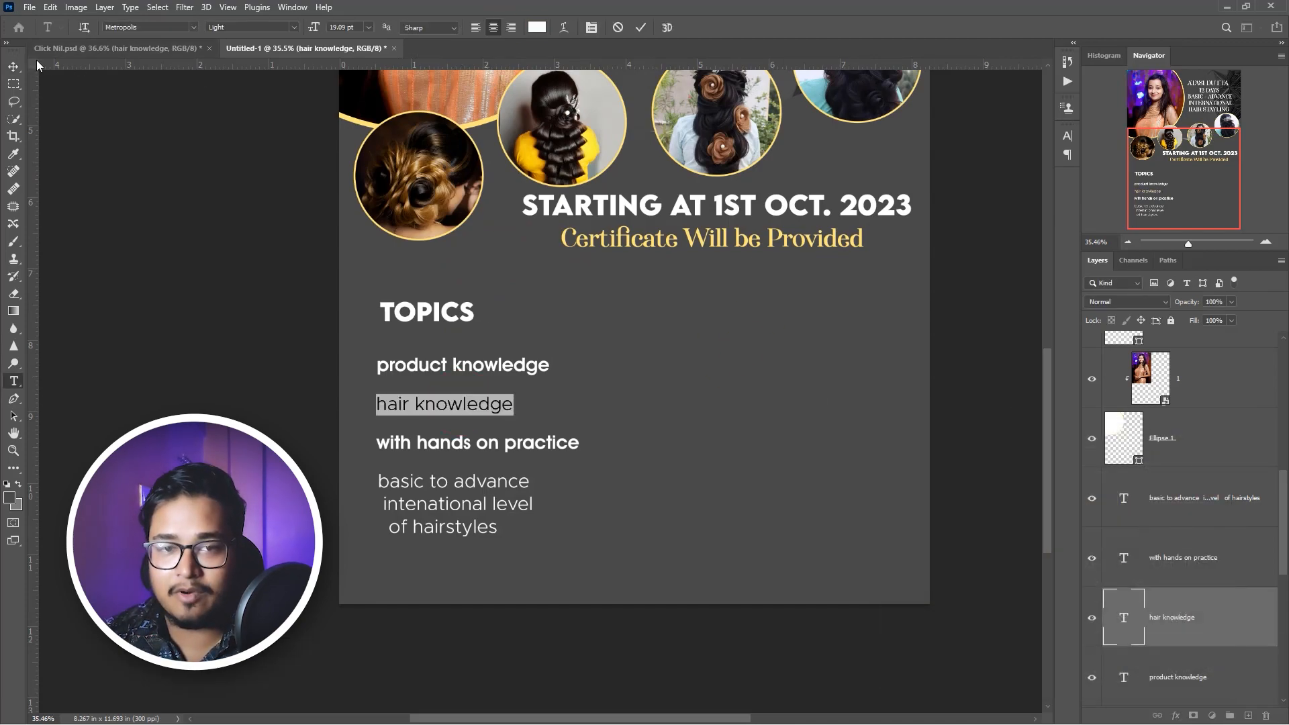
{"action": "left_click", "coordinate": [14, 61]}
- Colour "product knowledge" yellow #e3cd74, sampled from the certificate line, and make "with hands on practice" yellow as well
{"action": "double_click", "coordinate": [420, 366]}
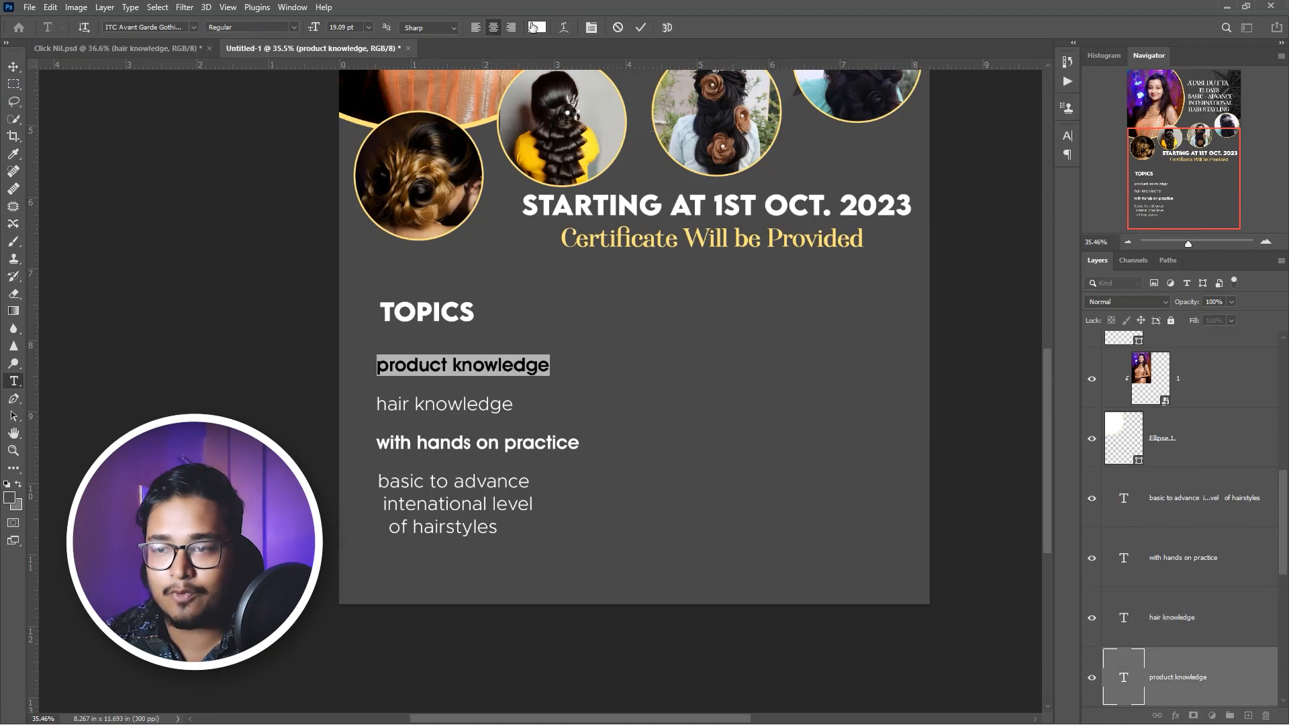
{"action": "left_click", "coordinate": [535, 27]}
{"action": "left_click", "coordinate": [567, 235]}
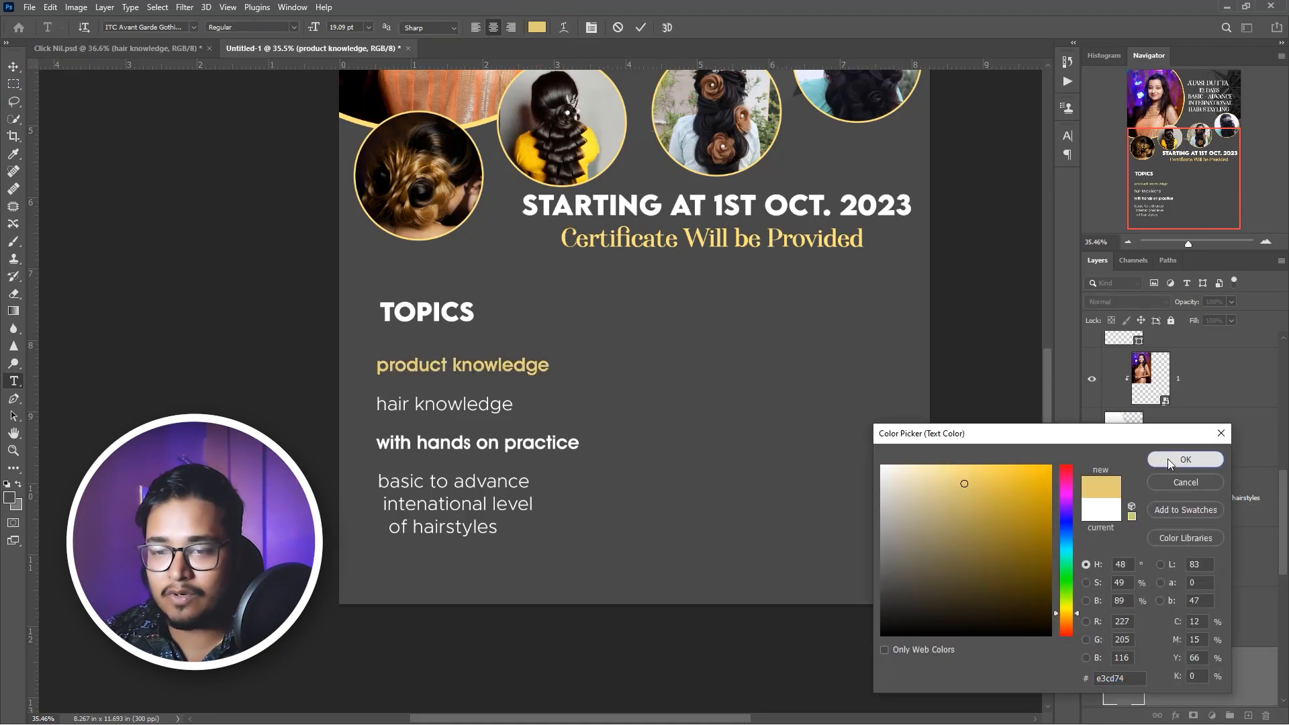
{"action": "left_click", "coordinate": [1167, 459]}
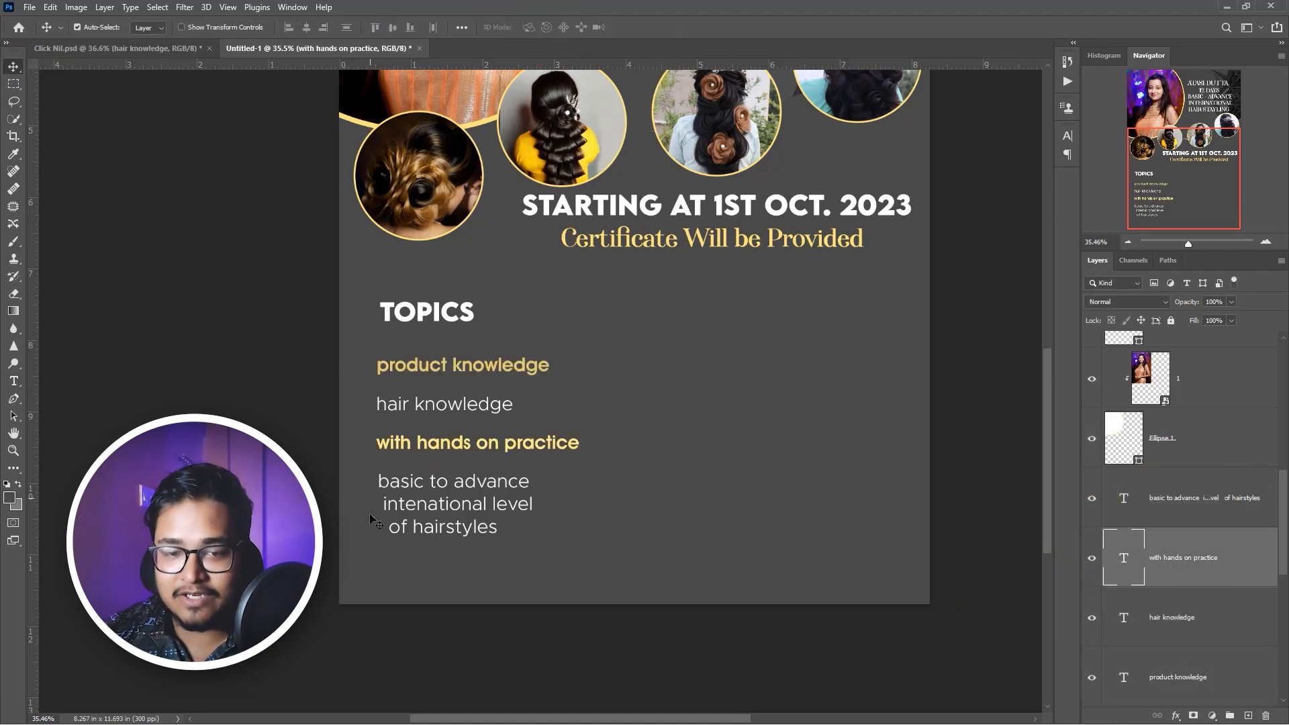
- Add a vertical guide at the left edge of the topics list and align the topic lines to it
{"action": "left_click_drag", "start_coordinate": [31, 383], "coordinate": [377, 464]}
{"action": "scroll", "coordinate": [376, 461], "scroll_direction": "up", "scroll_amount": 5, "text": "alt"}
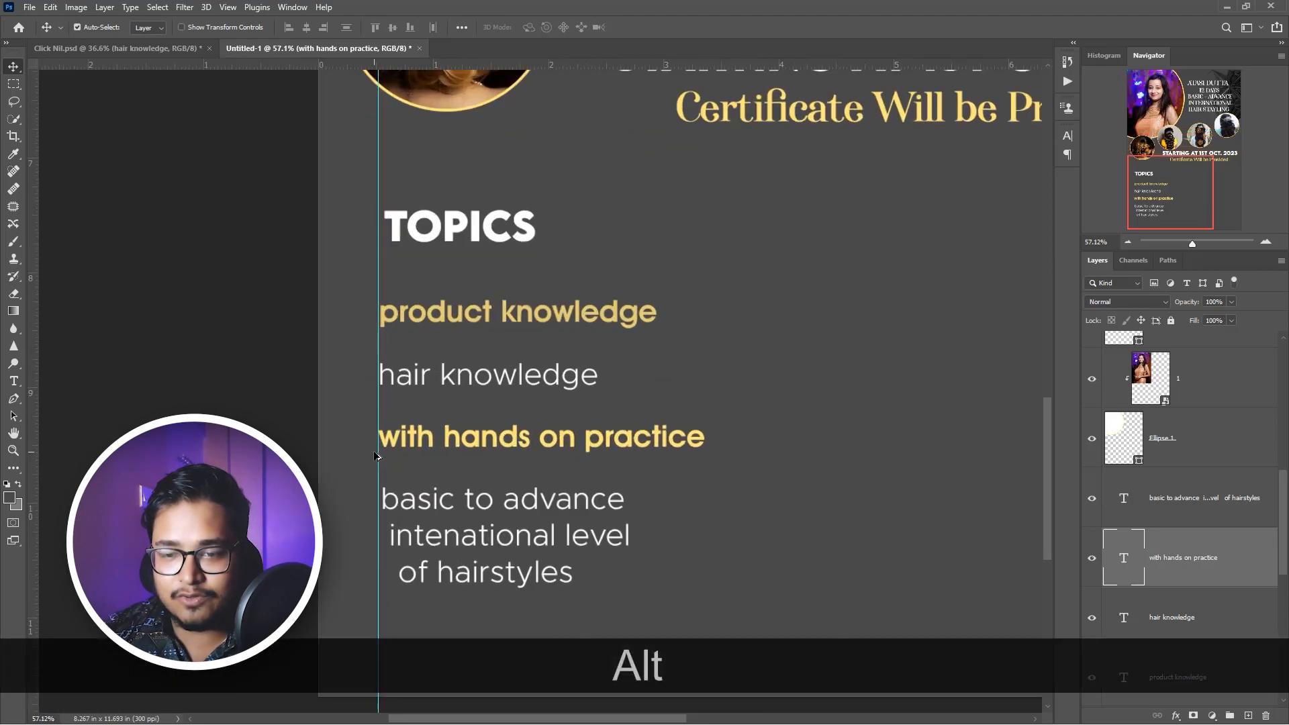
{"action": "left_click_drag", "start_coordinate": [423, 252], "coordinate": [417, 249]}
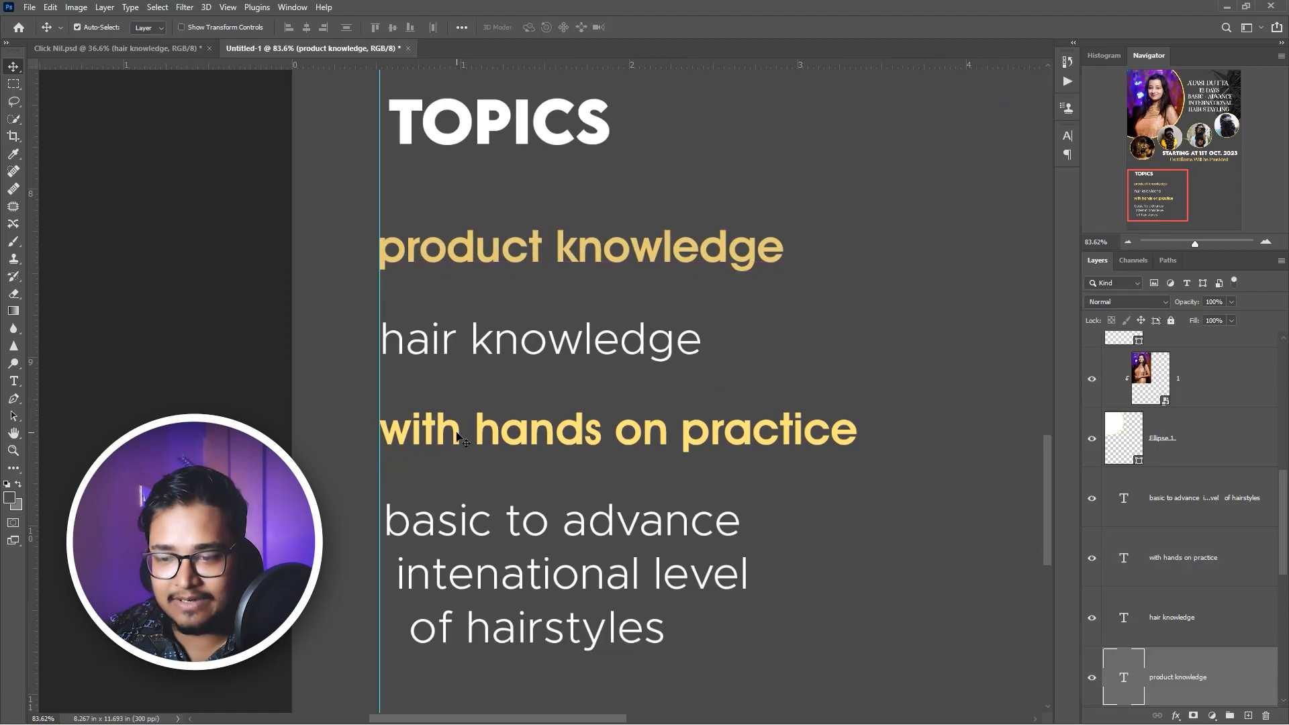
{"action": "scroll", "coordinate": [496, 449], "scroll_direction": "down", "scroll_amount": 1}
{"action": "left_click", "coordinate": [453, 487]}
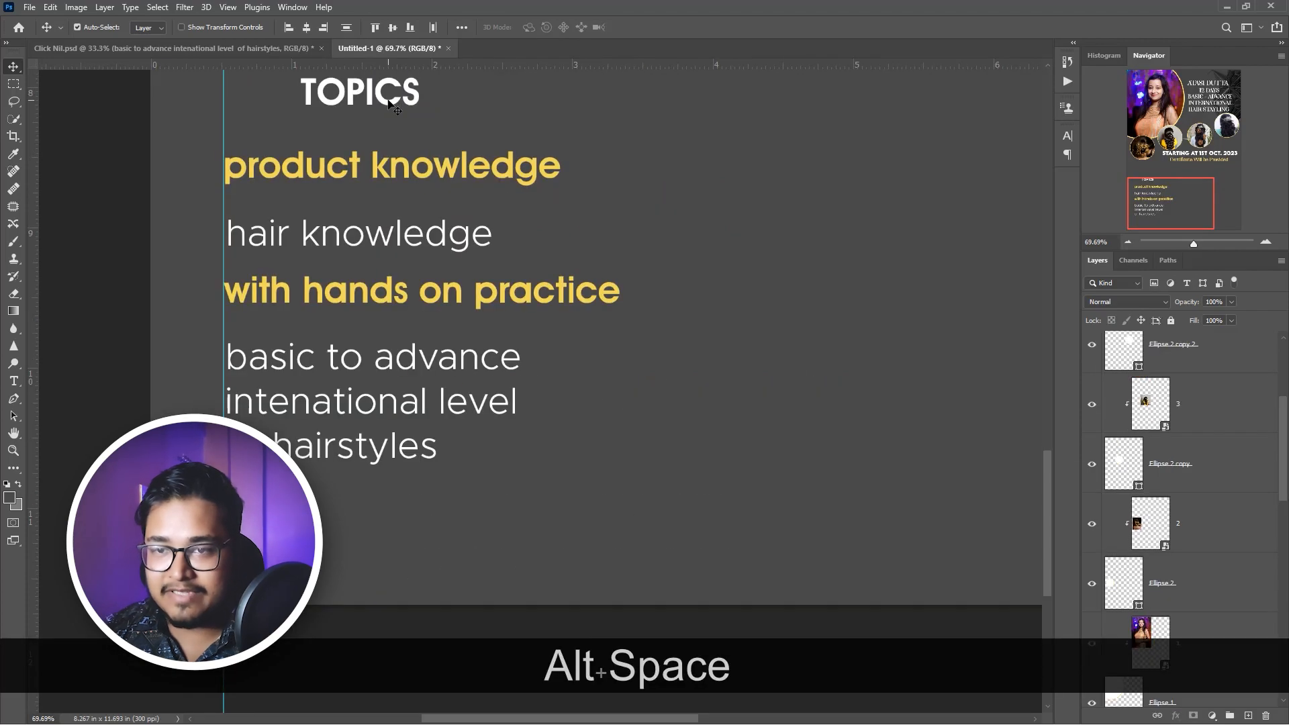
- Draw a thin white rectangle without a stroke, about 0.96 in wide and 0.01 in high, as an underline beneath "TOPICS"
{"action": "left_click", "coordinate": [388, 102], "text": "alt"}
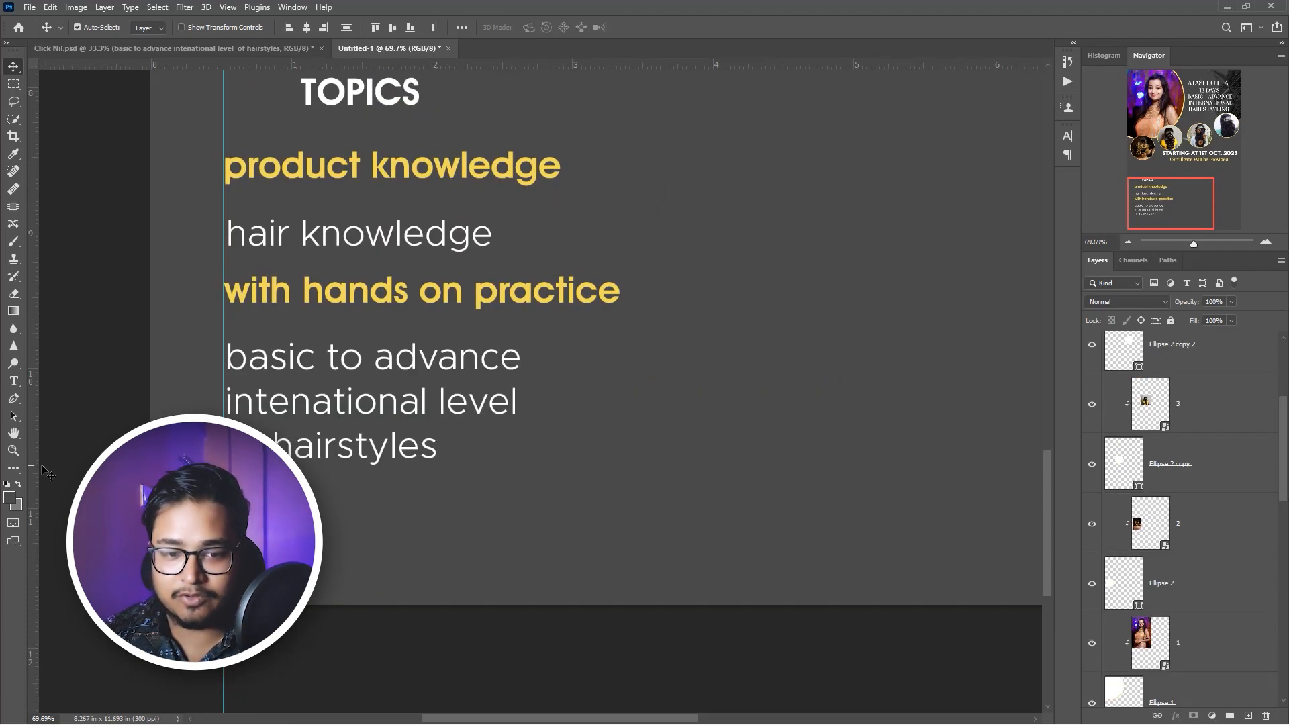
{"action": "key", "text": "u"}
{"action": "right_click", "coordinate": [12, 468]}
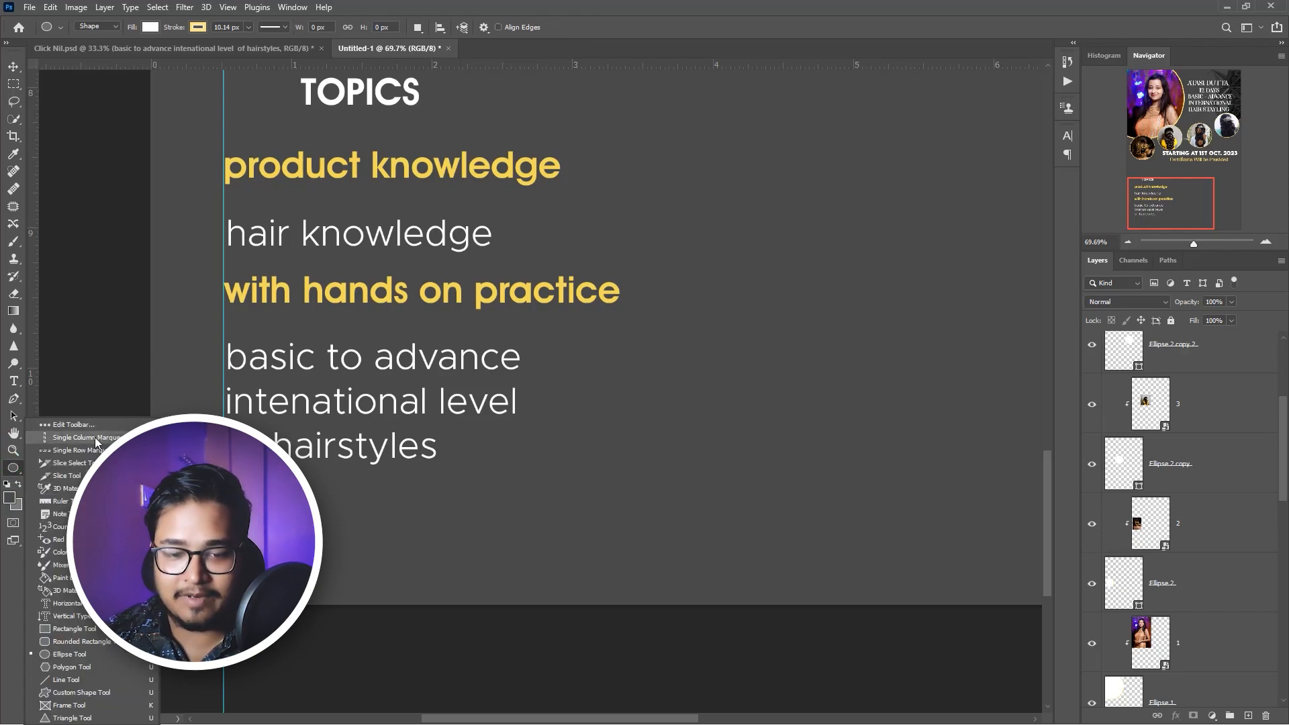
{"action": "left_click", "coordinate": [60, 628]}
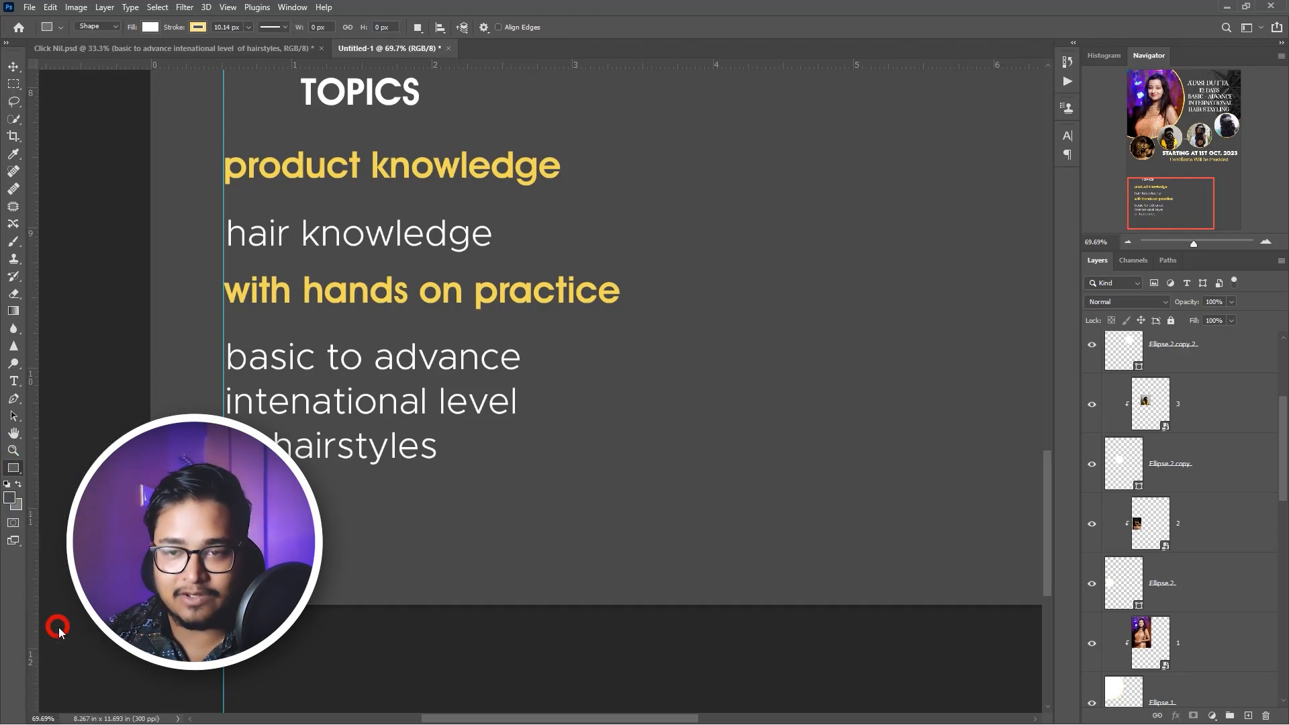
{"action": "left_click", "coordinate": [198, 28]}
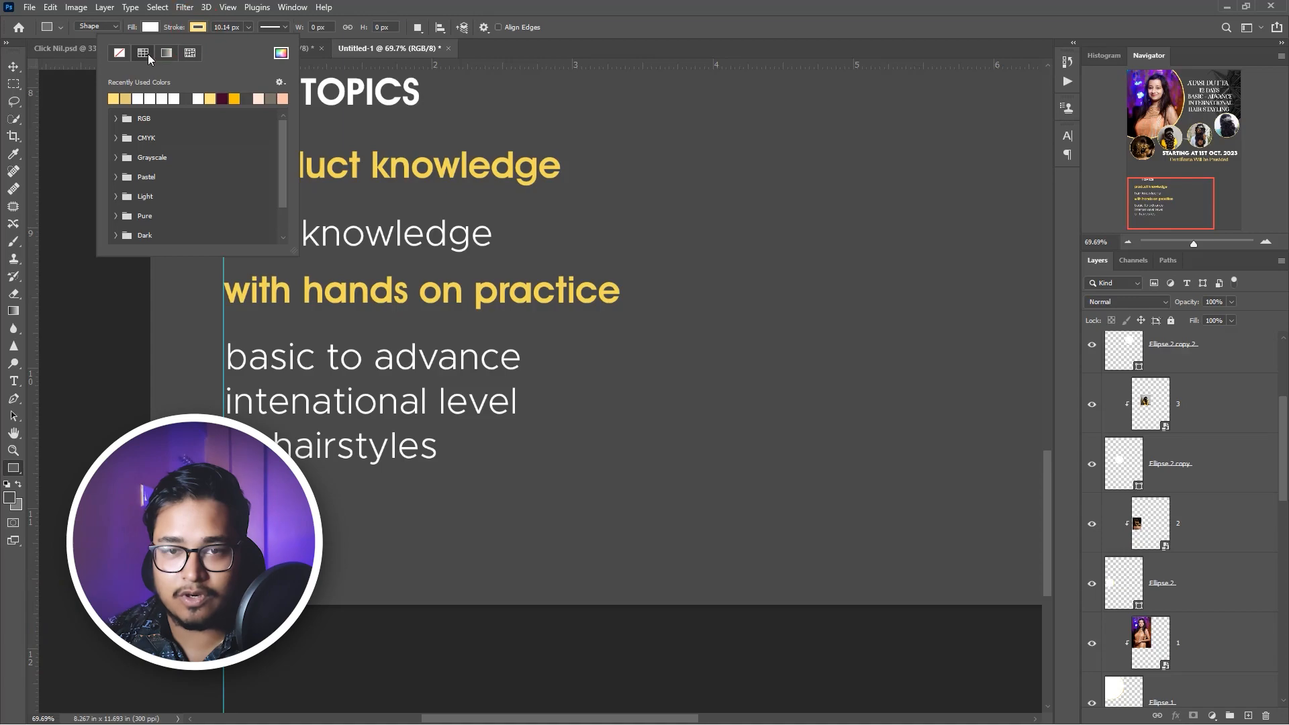
{"action": "left_click", "coordinate": [628, 36]}
{"action": "left_click_drag", "start_coordinate": [289, 114], "coordinate": [424, 114]}
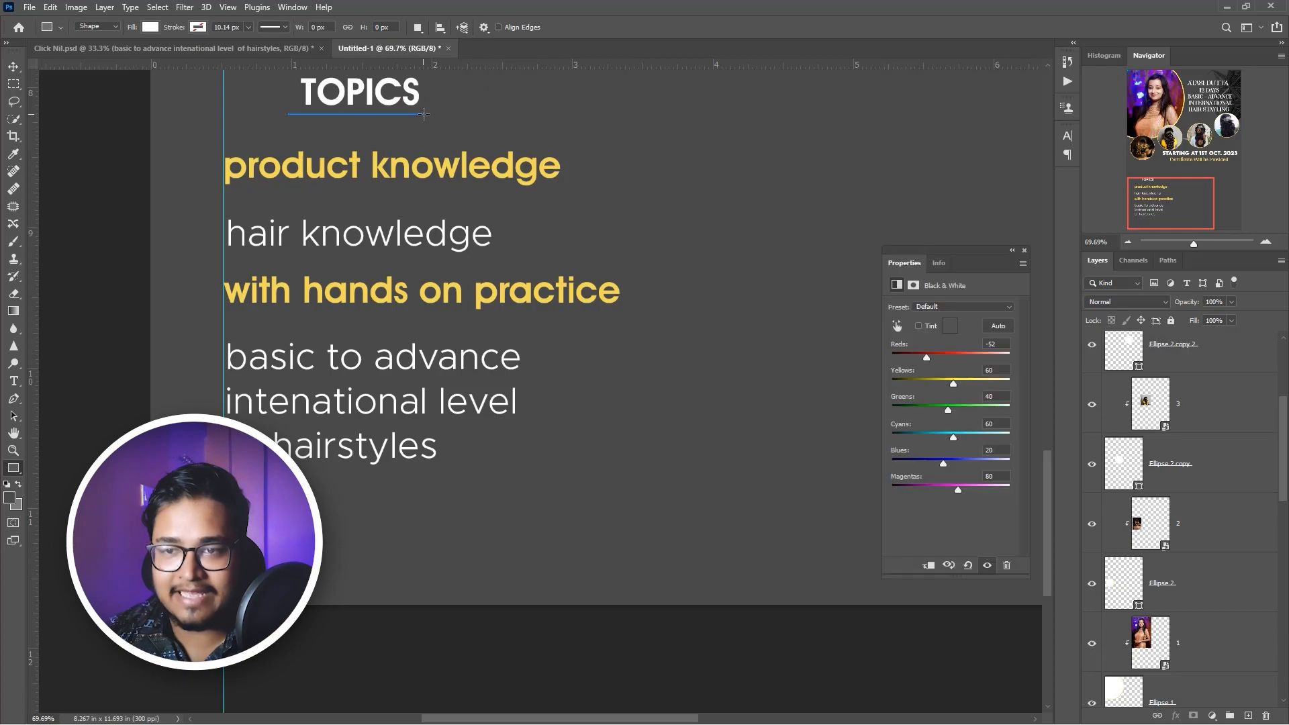
{"action": "key", "text": "v"}
- Duplicate the "STARTING AT 1ST OCT. 2023" text into the empty area beside the topics list
{"action": "scroll", "coordinate": [550, 537], "scroll_direction": "down", "scroll_amount": 3}
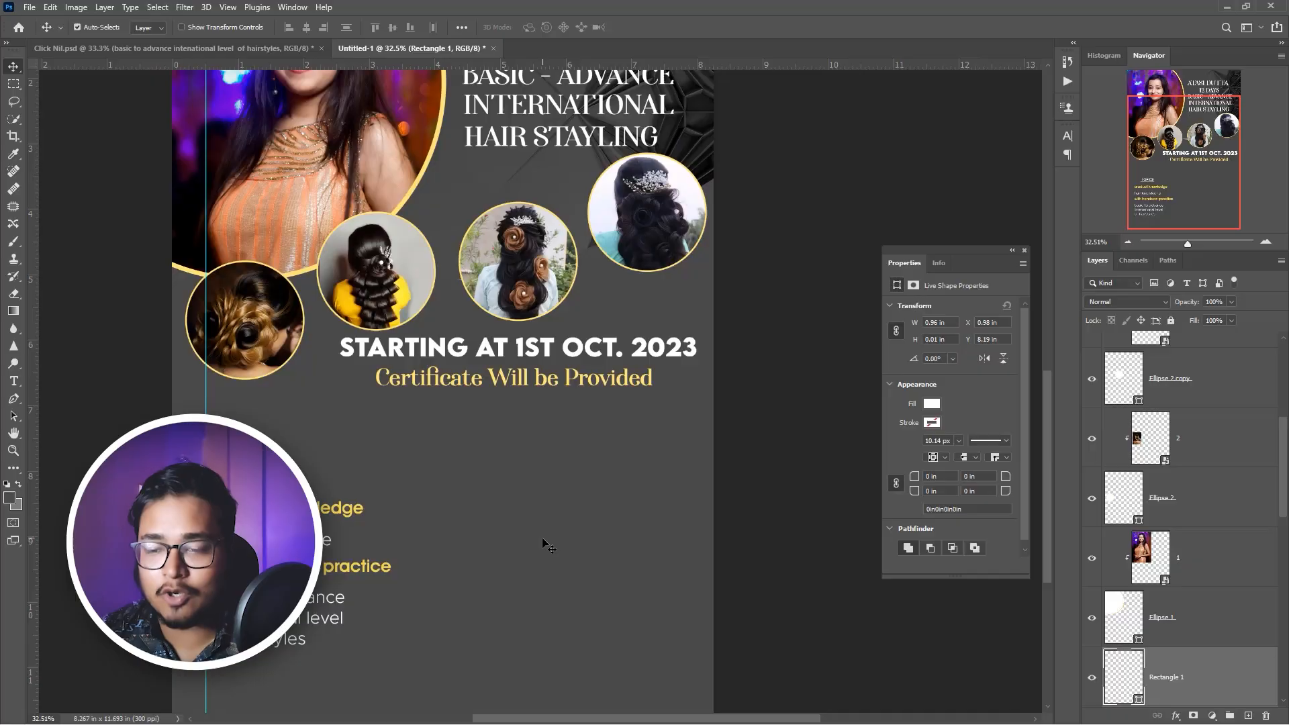
{"action": "scroll", "coordinate": [545, 542], "scroll_direction": "up", "scroll_amount": 2}
{"action": "left_click_drag", "start_coordinate": [507, 527], "coordinate": [518, 329]}
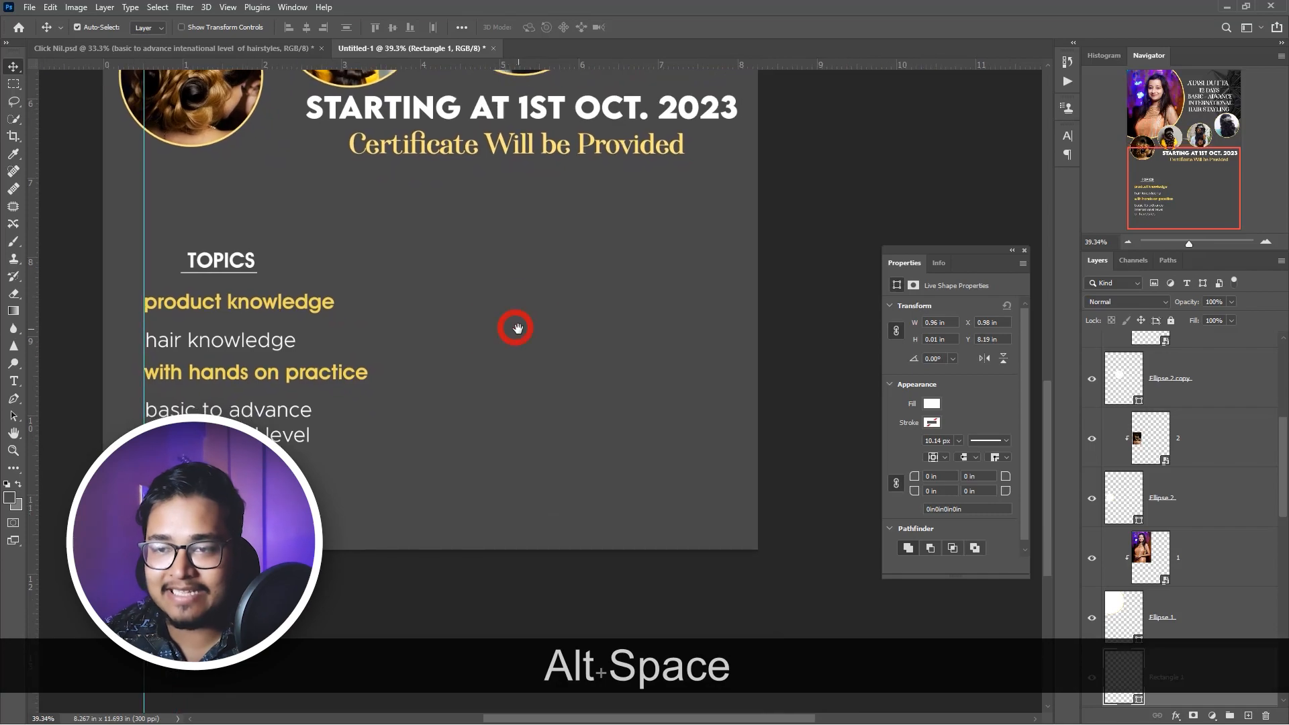
{"action": "key", "text": "ctrl+z"}
{"action": "left_click", "coordinate": [530, 272]}
{"action": "left_click_drag", "start_coordinate": [530, 271], "coordinate": [532, 486]}
- Copy "BOLPUR" from the Notepad file, replace the duplicated date text in Photoshop with it, and adjust its position beside the topics list
{"action": "key", "text": "alt+Tab"}
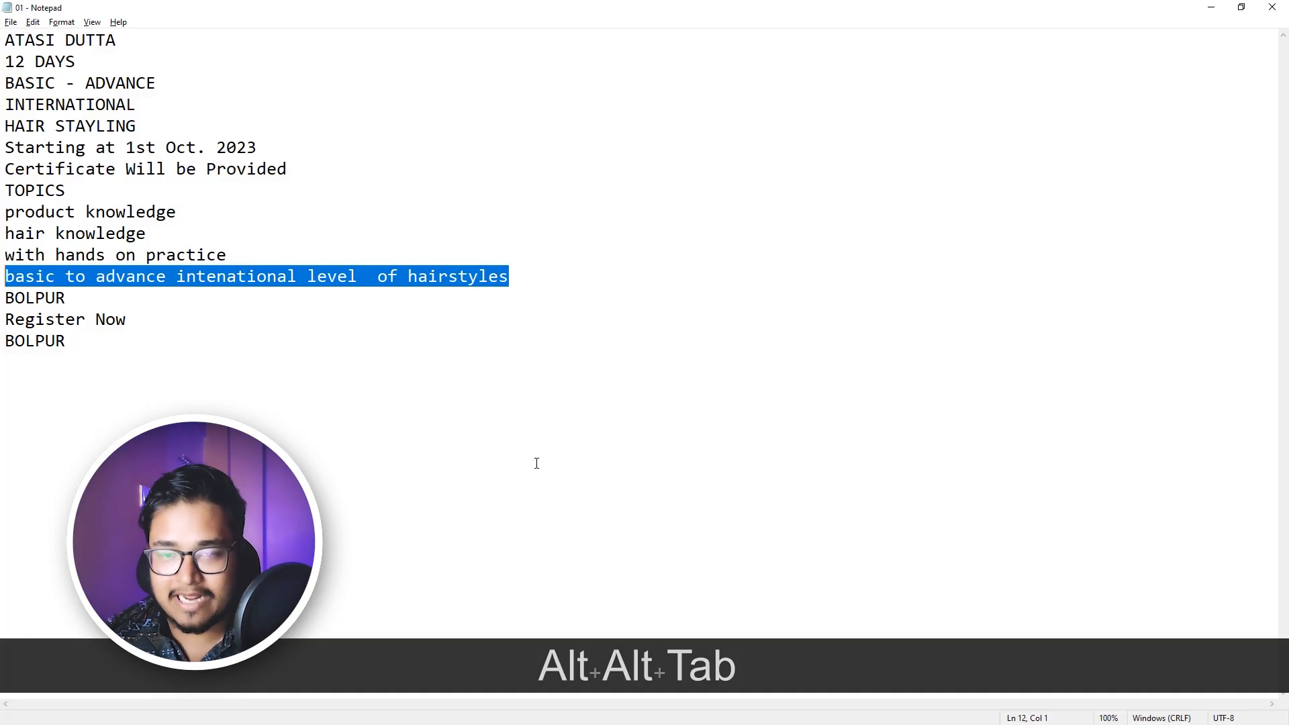
{"action": "left_click_drag", "start_coordinate": [65, 297], "coordinate": [3, 299]}
{"action": "key", "text": "ctrl+c"}
{"action": "key", "text": "alt+Tab"}
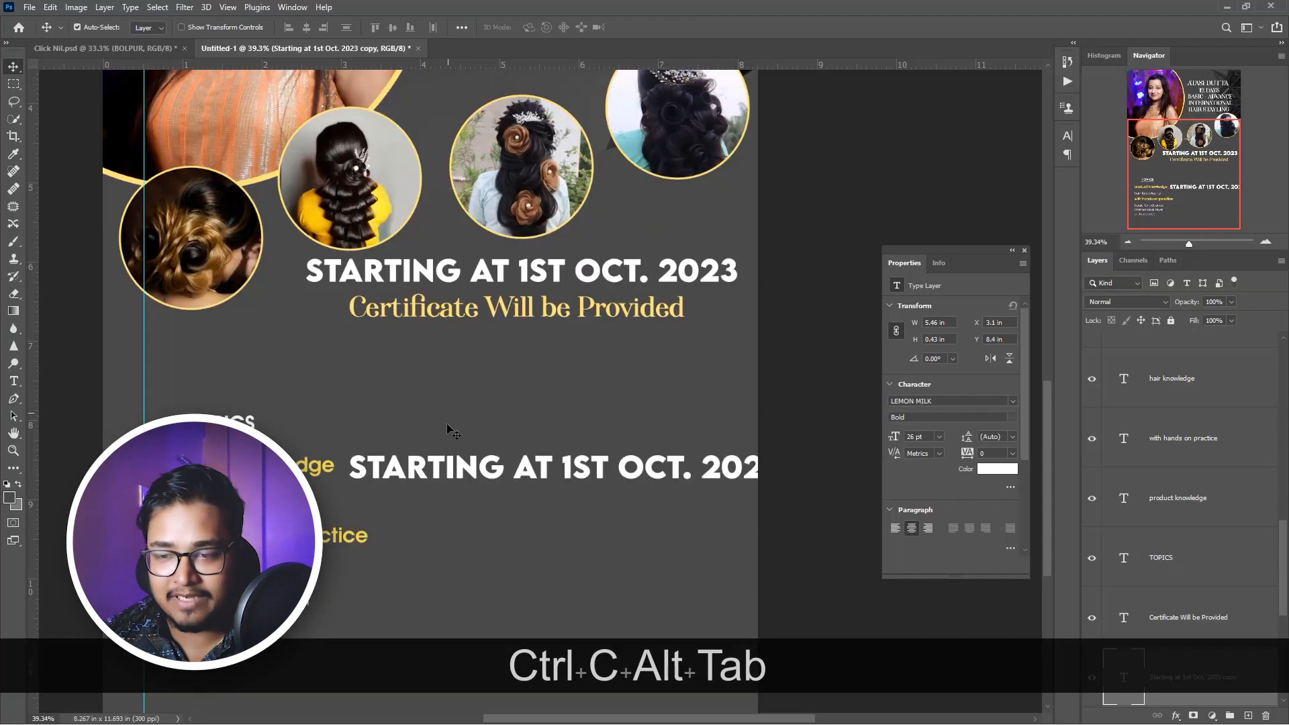
{"action": "double_click", "coordinate": [500, 475]}
{"action": "key", "text": "ctrl+v"}
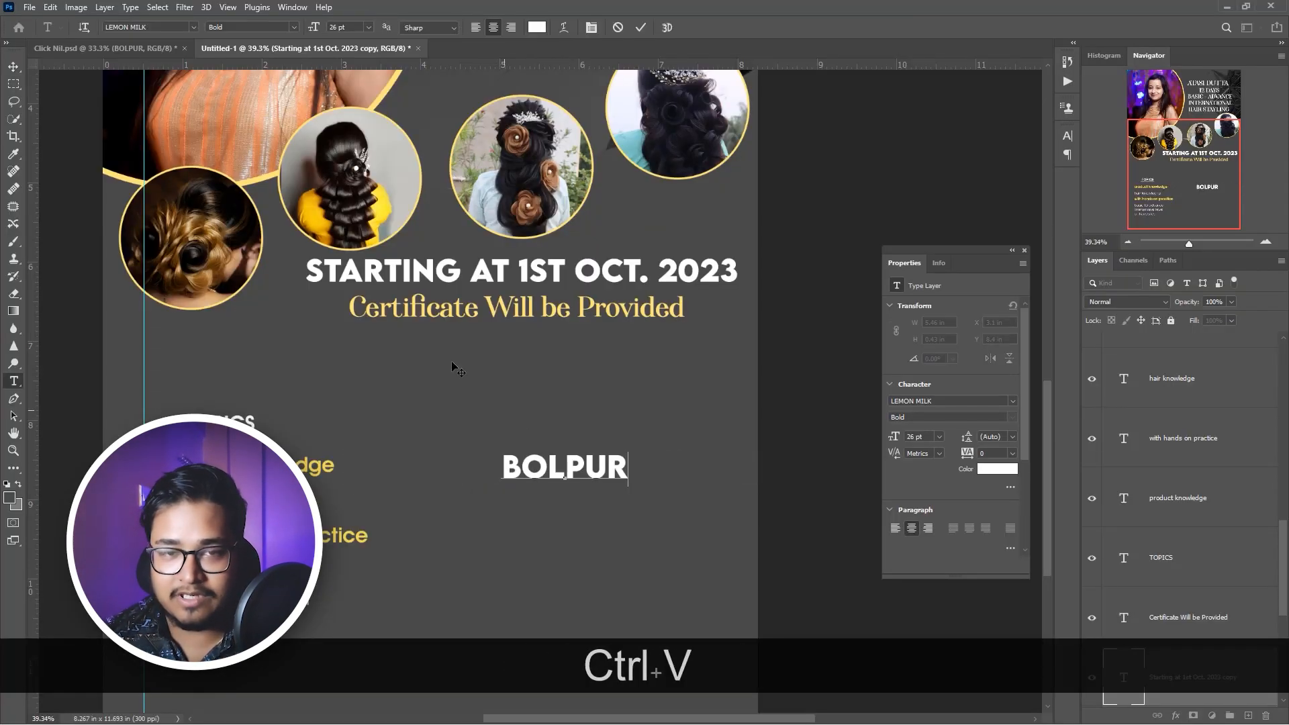
{"action": "left_click", "coordinate": [13, 67]}
{"action": "left_click_drag", "start_coordinate": [559, 475], "coordinate": [553, 473]}
- Duplicate the "Certificate Will be Provided" line and place the copy beneath "BOLPUR"
{"action": "left_click_drag", "start_coordinate": [518, 535], "coordinate": [525, 397]}
{"action": "key", "text": "alt+Tab"}
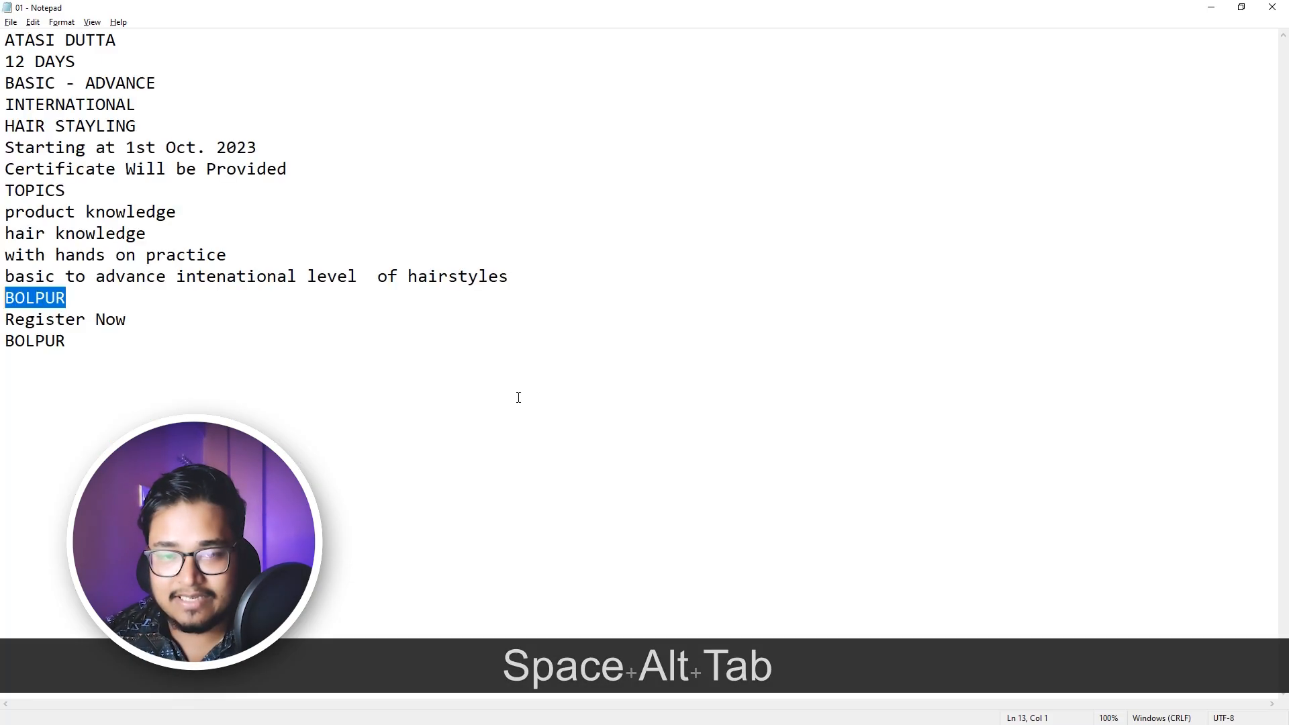
{"action": "key", "text": "alt+Tab"}
{"action": "scroll", "coordinate": [581, 320], "scroll_direction": "up", "scroll_amount": 3}
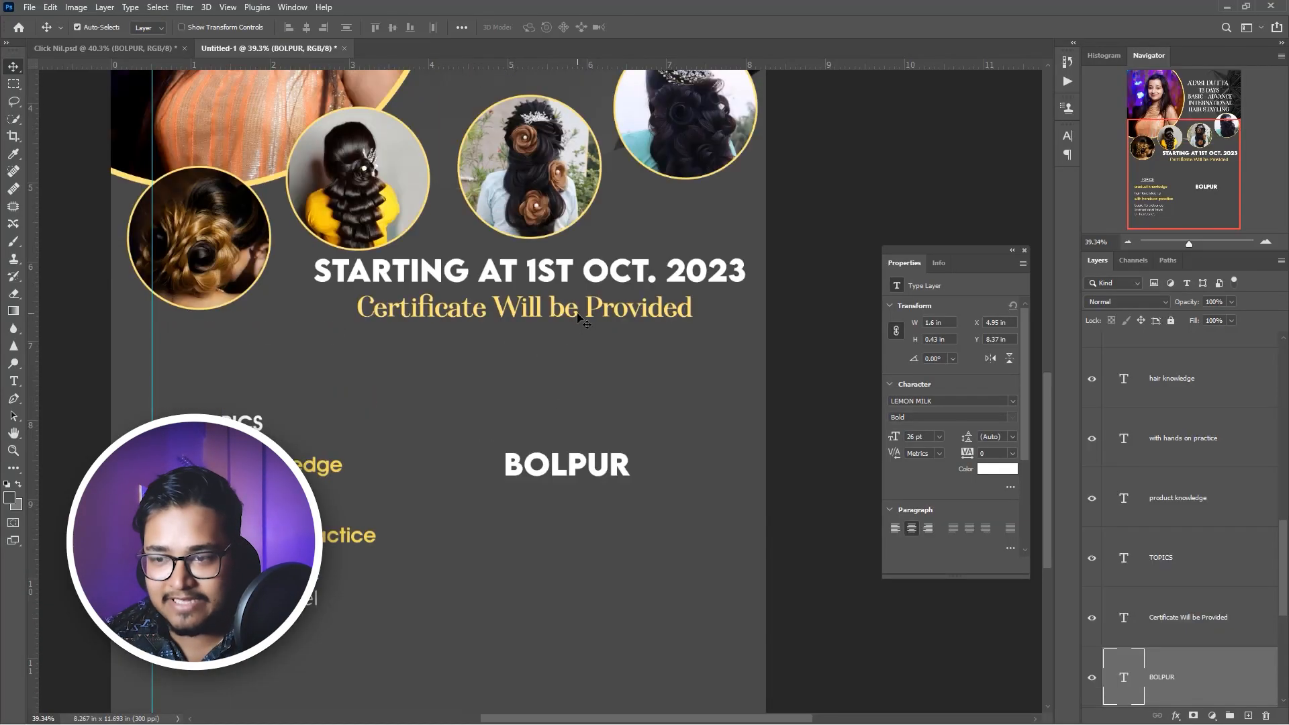
{"action": "left_click", "coordinate": [577, 317]}
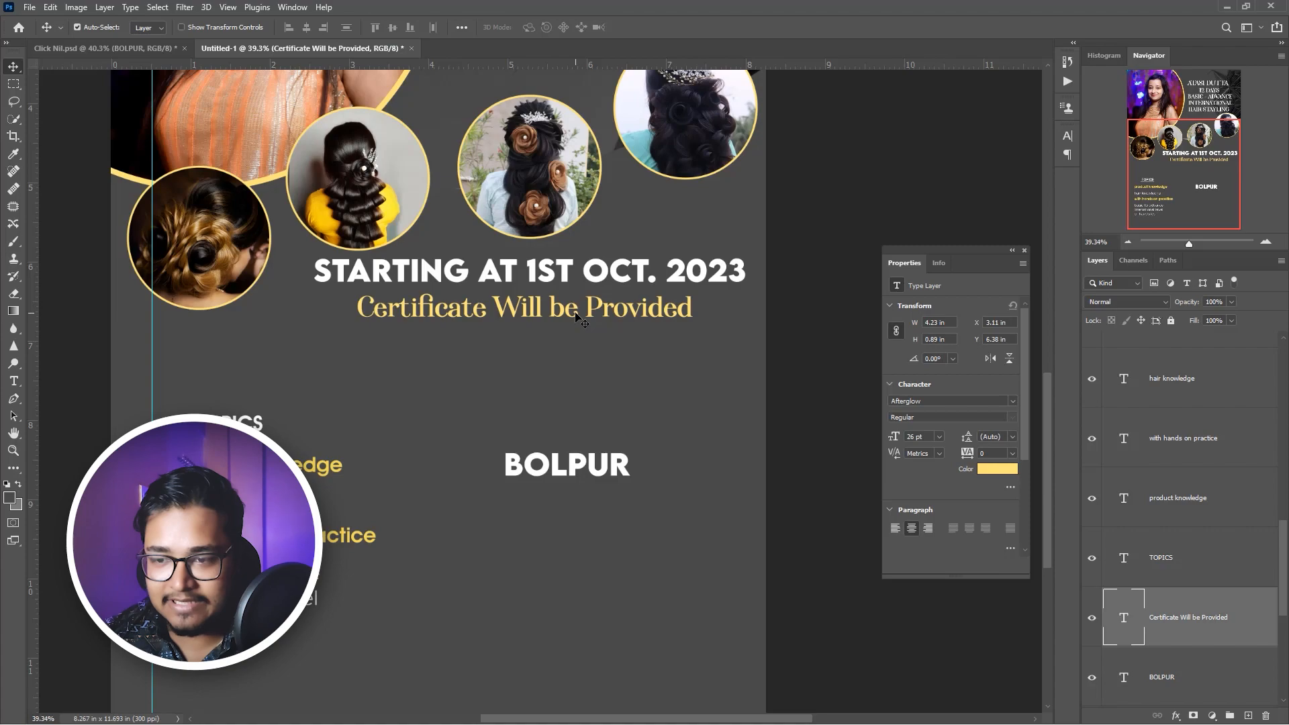
{"action": "left_click_drag", "start_coordinate": [578, 319], "coordinate": [599, 534]}
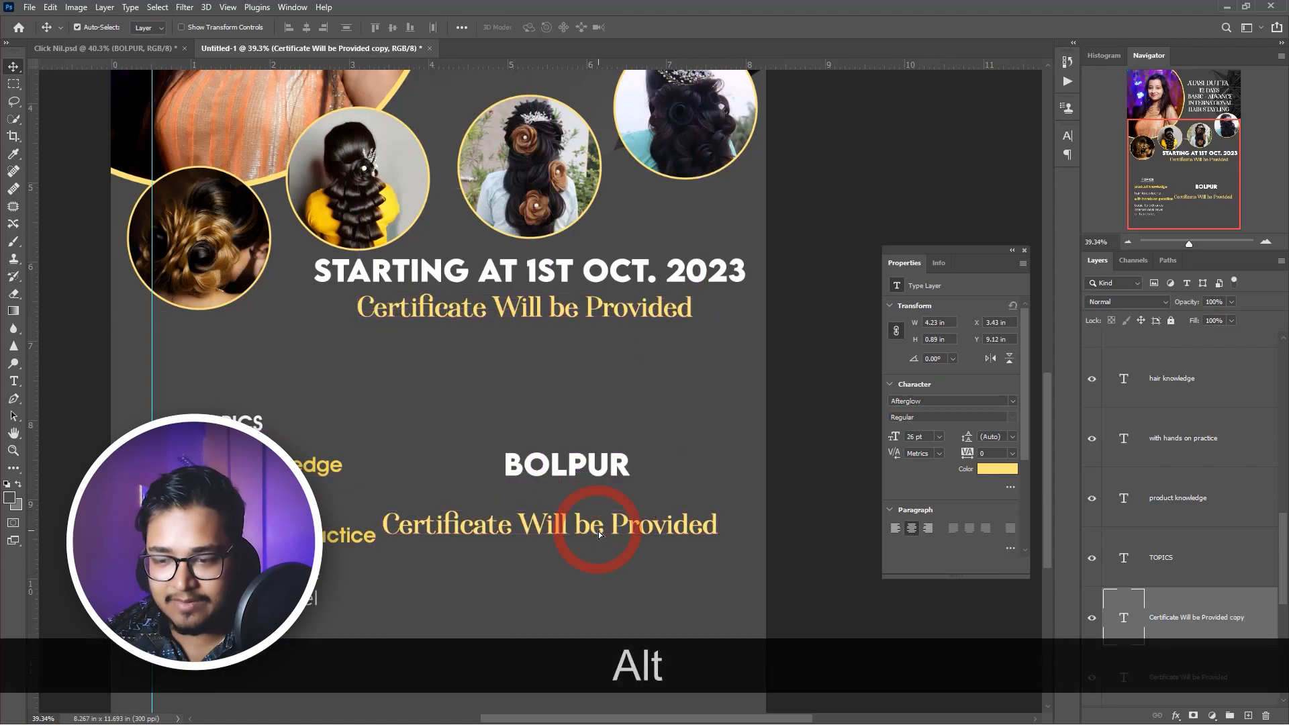
- Replace the duplicated certificate line with "Register Now" from the Notepad text
{"action": "key", "text": "ctrl+c"}
{"action": "key", "text": "alt+Tab"}
{"action": "key", "text": "ctrl+v"}
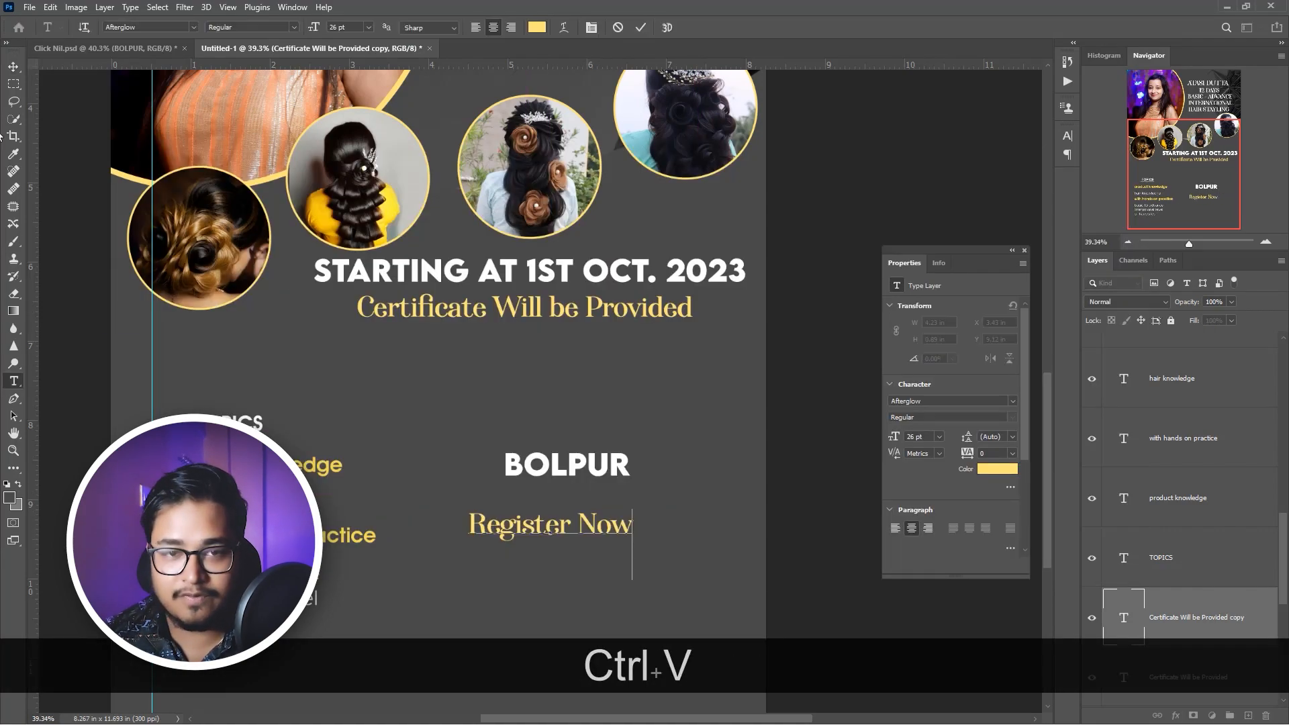
{"action": "scroll", "coordinate": [587, 551], "scroll_direction": "down", "scroll_amount": 2}
{"action": "scroll", "coordinate": [592, 574], "scroll_direction": "up", "scroll_amount": 3}
{"action": "left_click_drag", "start_coordinate": [574, 558], "coordinate": [495, 285]}
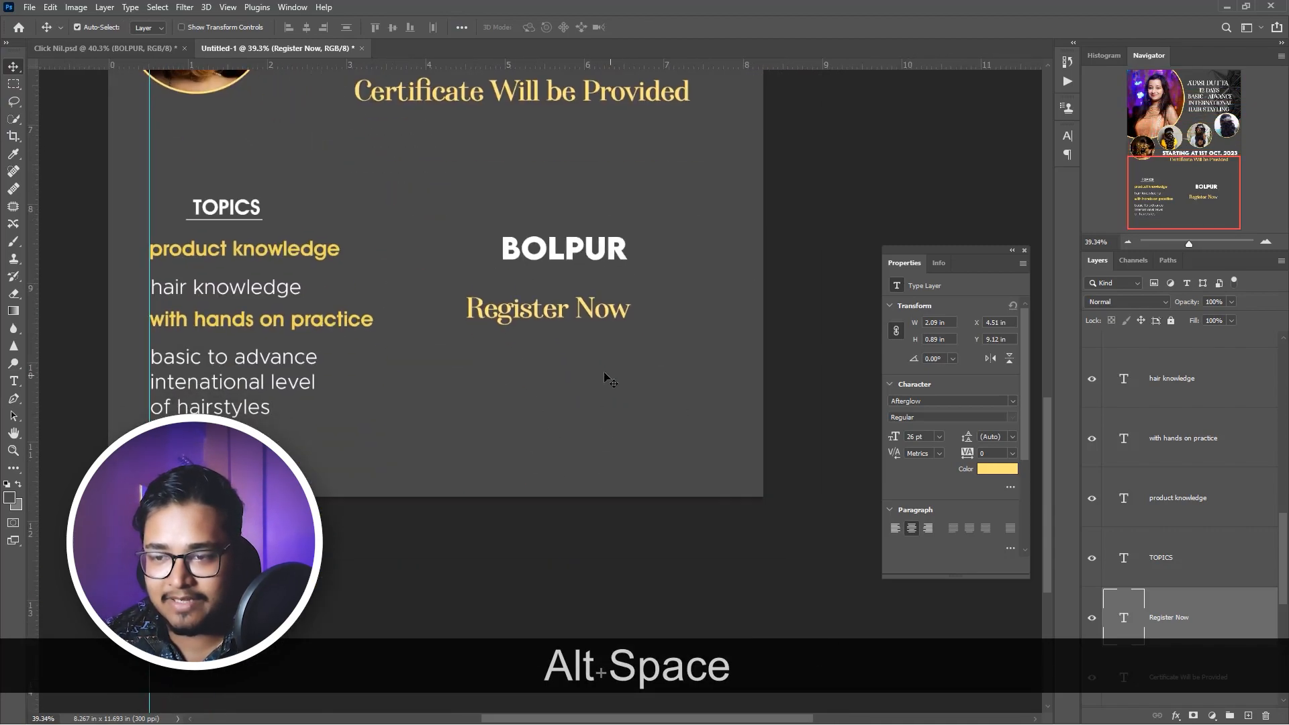
{"action": "scroll", "coordinate": [598, 316], "scroll_direction": "up", "scroll_amount": 2}
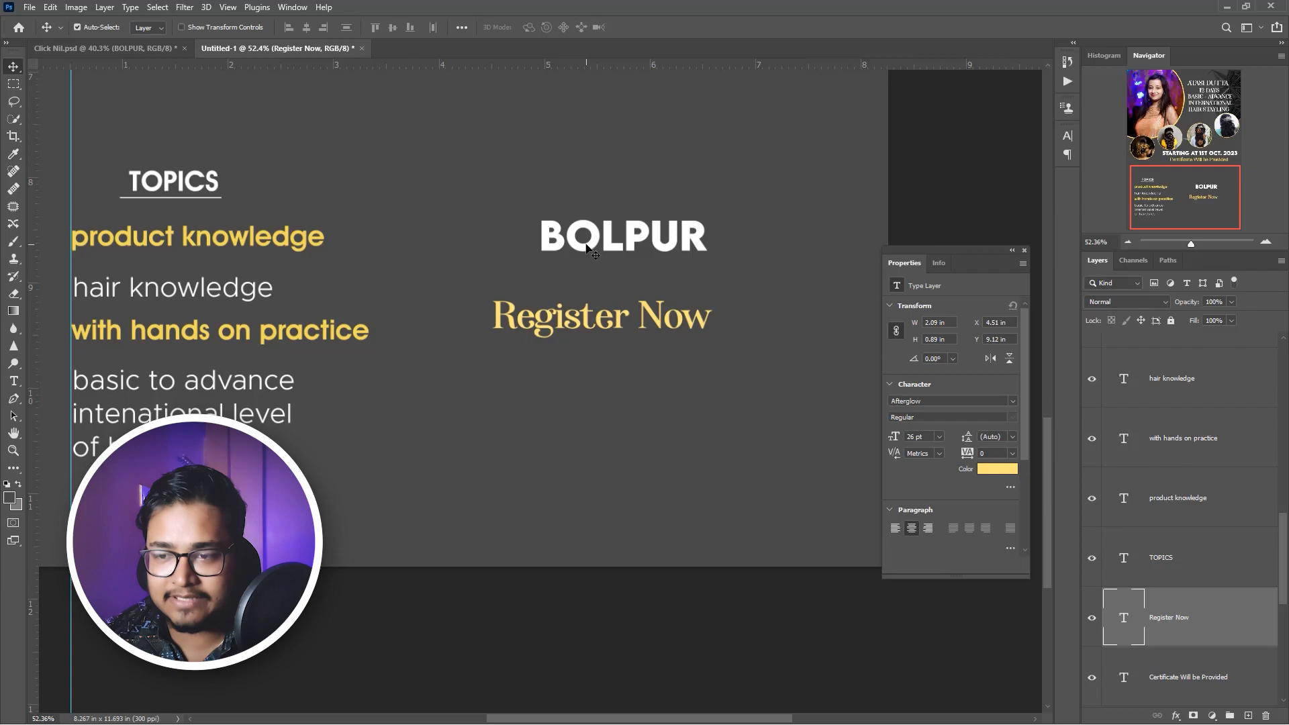
- Duplicate the "BOLPUR" text beneath "Register Now" and replace the copy's wording with "Contact no :"
{"action": "left_click_drag", "start_coordinate": [587, 248], "coordinate": [565, 431]}
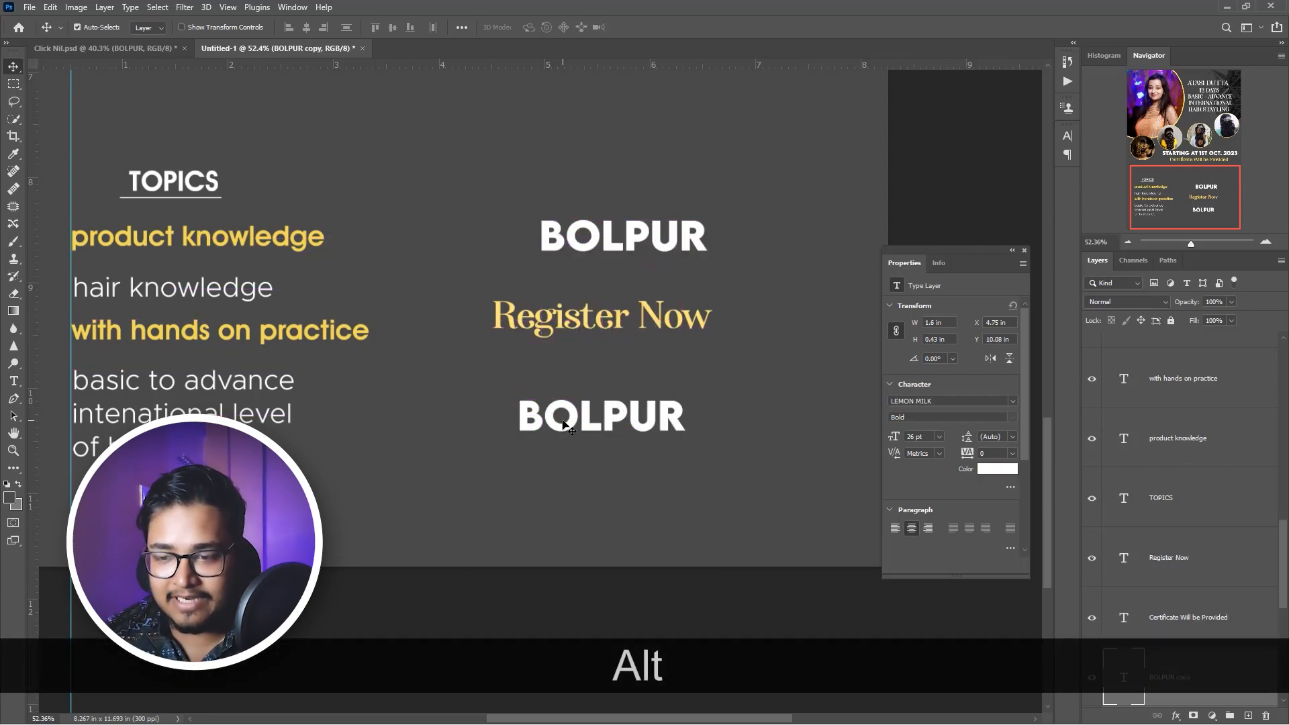
{"action": "double_click", "coordinate": [562, 419]}
{"action": "type", "text": "Contact no :"}
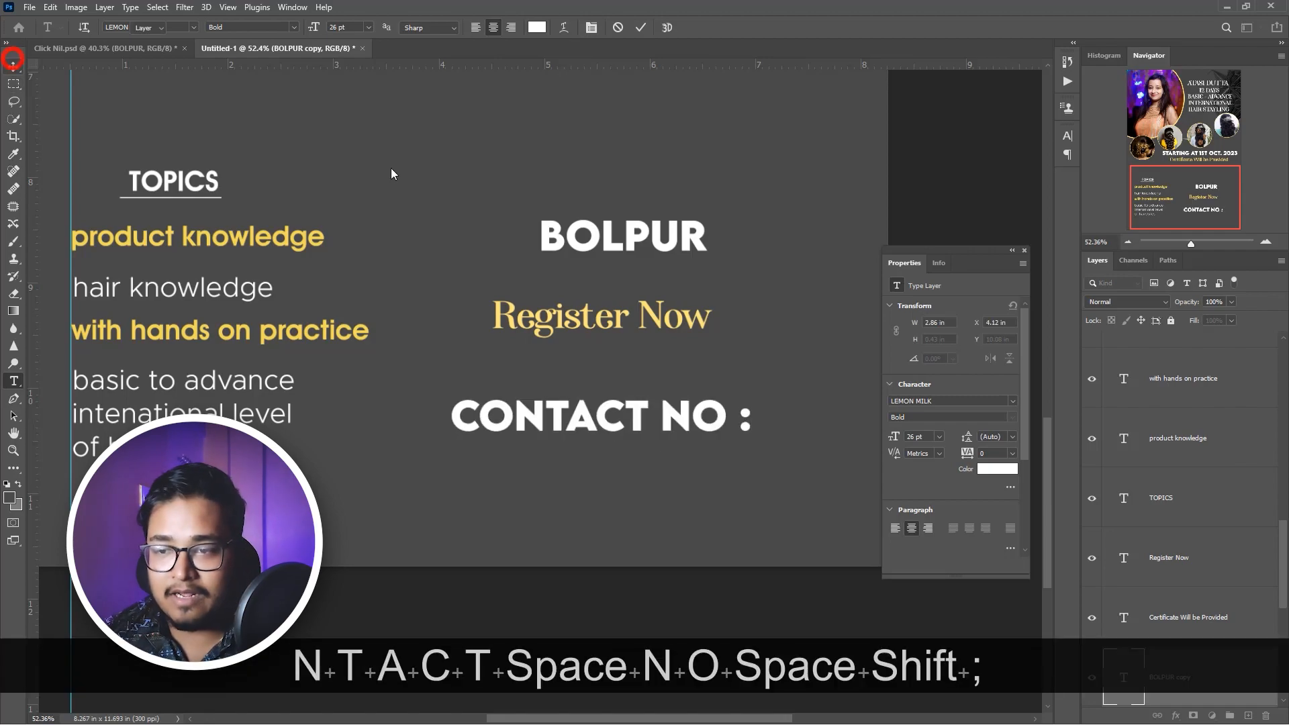
{"action": "key", "text": "ctrl+Return"}
- Draw a rectangle about 2.09 by 0.61 in, filled with the yellow of "Register Now" (#ffe57c), and place it behind "BOLPUR"
{"action": "scroll", "coordinate": [665, 285], "scroll_direction": "down", "scroll_amount": 2}
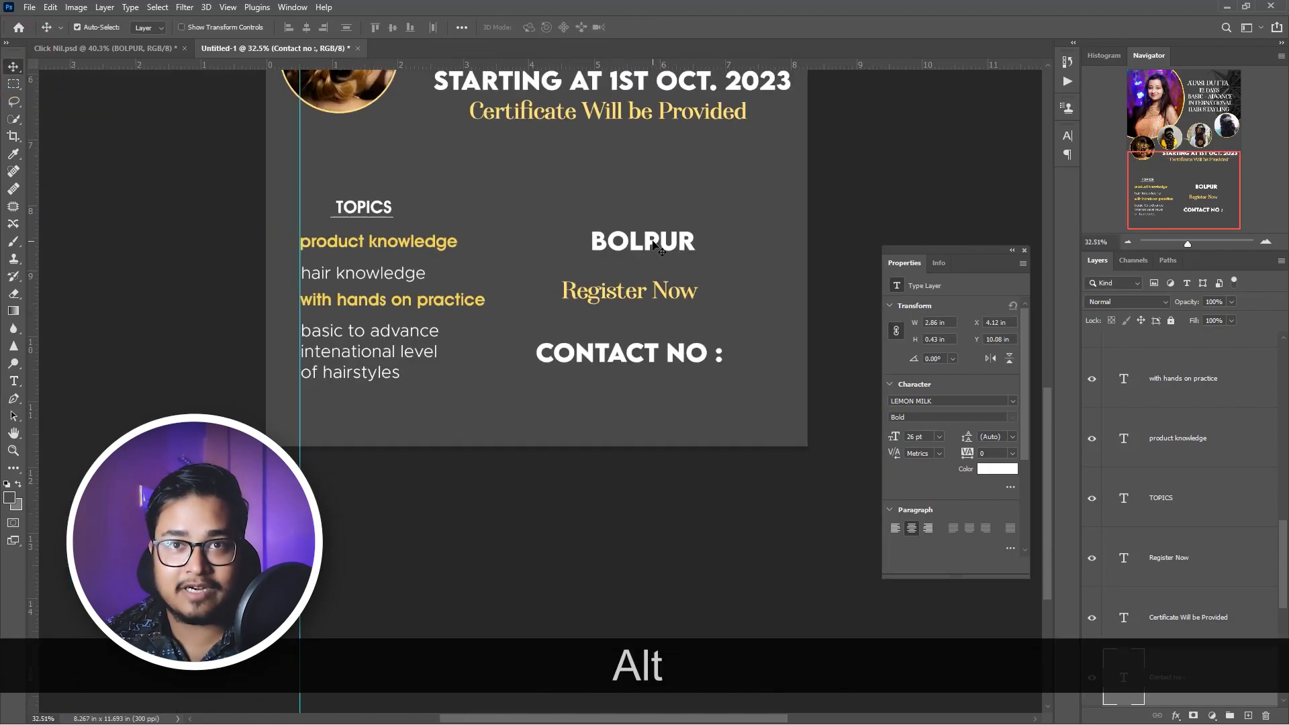
{"action": "scroll", "coordinate": [655, 243], "scroll_direction": "down", "scroll_amount": 2}
{"action": "scroll", "coordinate": [656, 468], "scroll_direction": "up", "scroll_amount": 6}
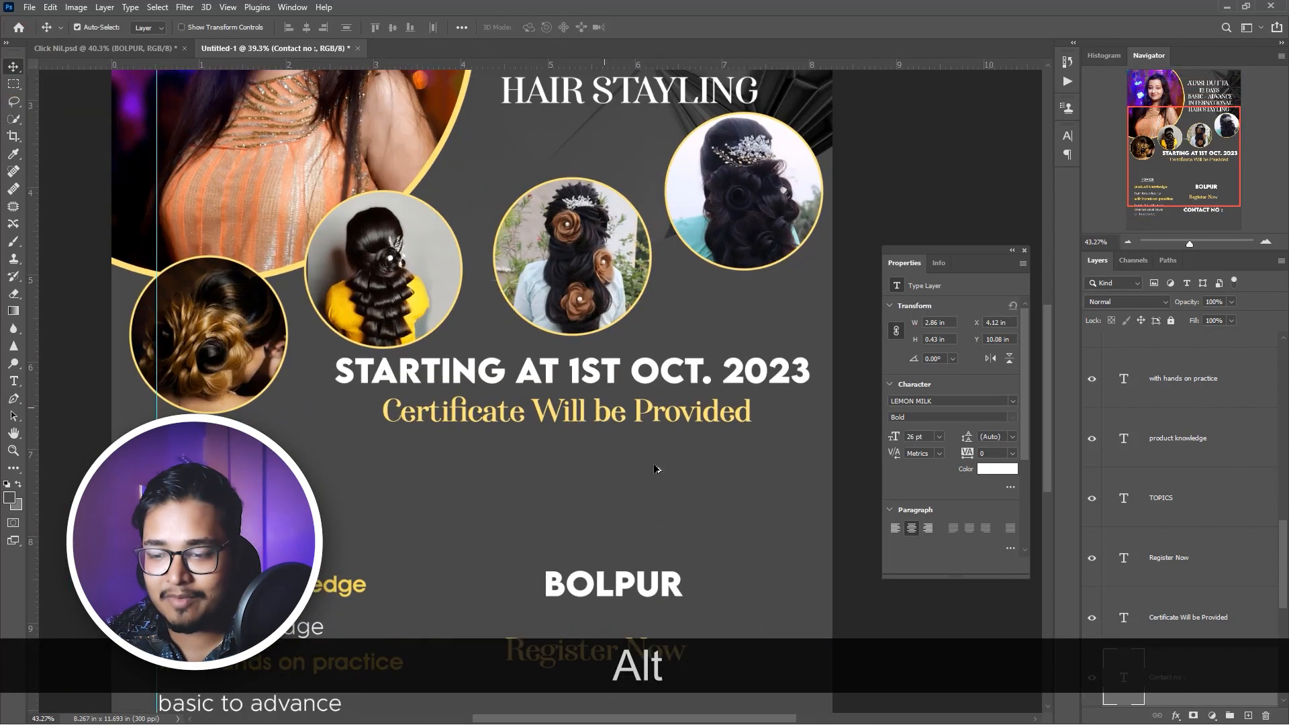
{"action": "left_click_drag", "start_coordinate": [613, 553], "coordinate": [595, 231]}
{"action": "left_click", "coordinate": [586, 279]}
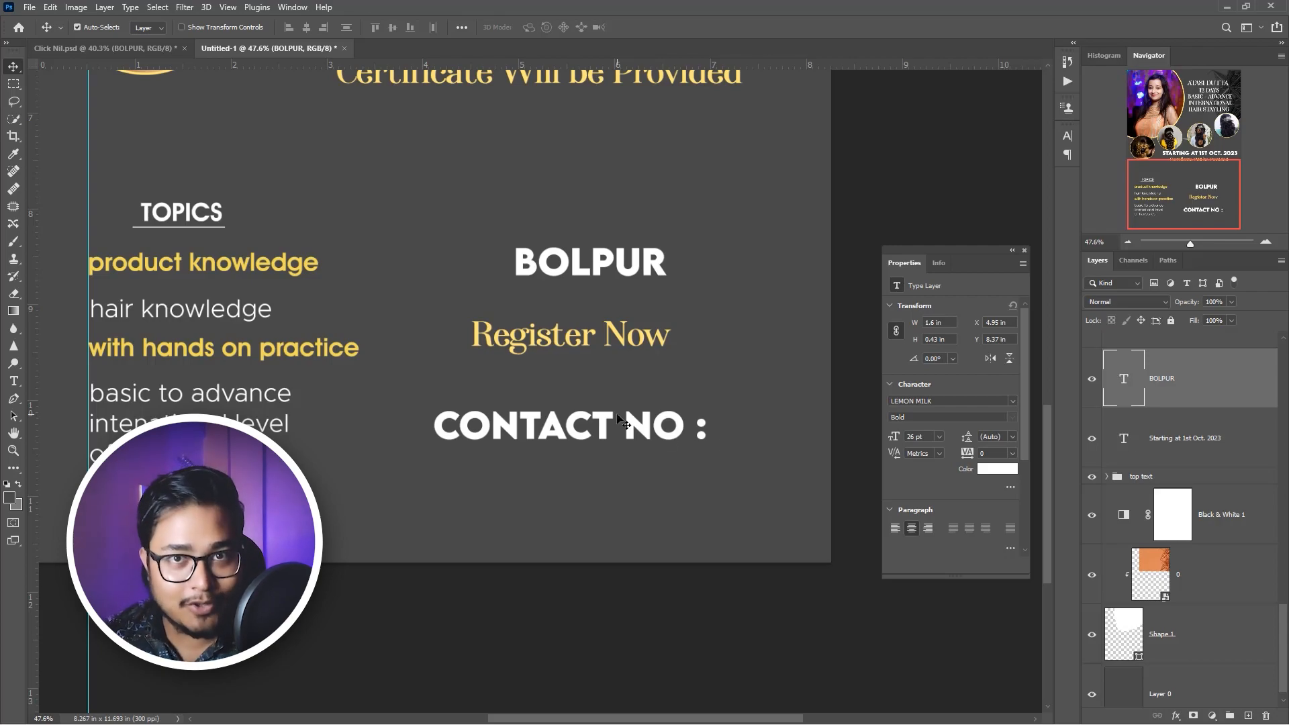
{"action": "left_click", "coordinate": [11, 465]}
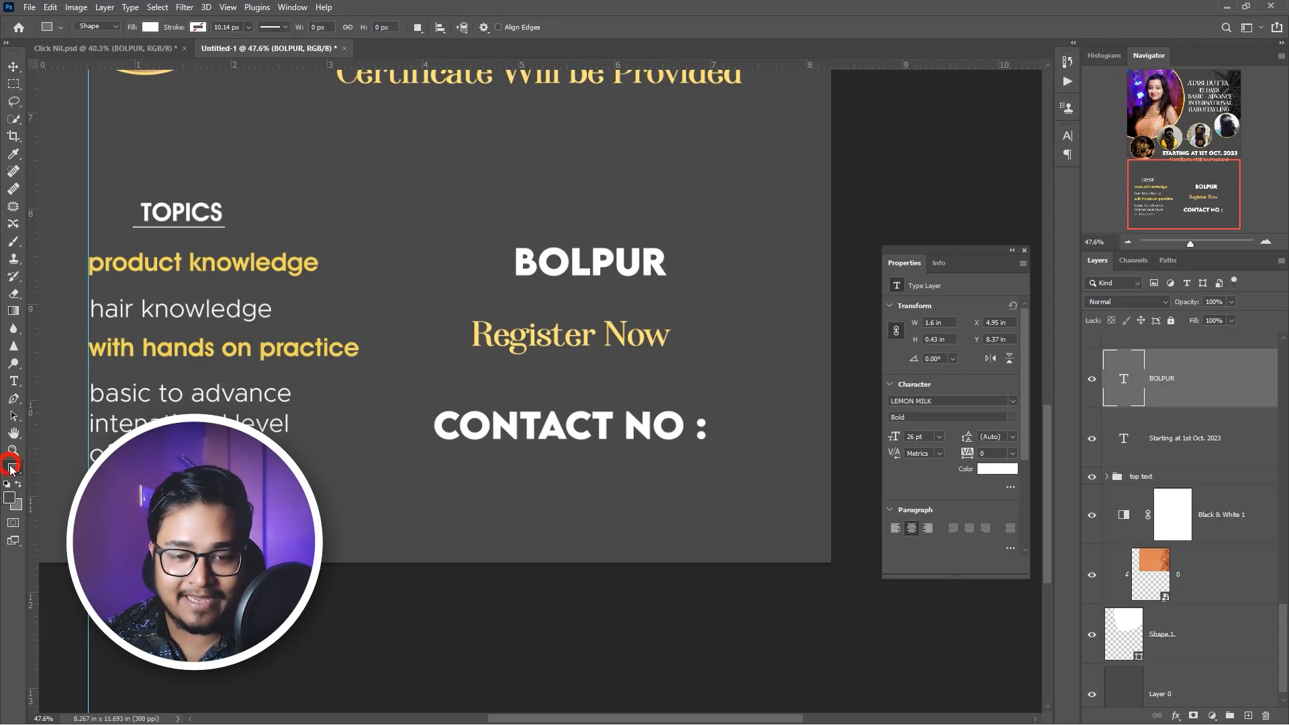
{"action": "left_click", "coordinate": [151, 27]}
{"action": "left_click", "coordinate": [233, 53]}
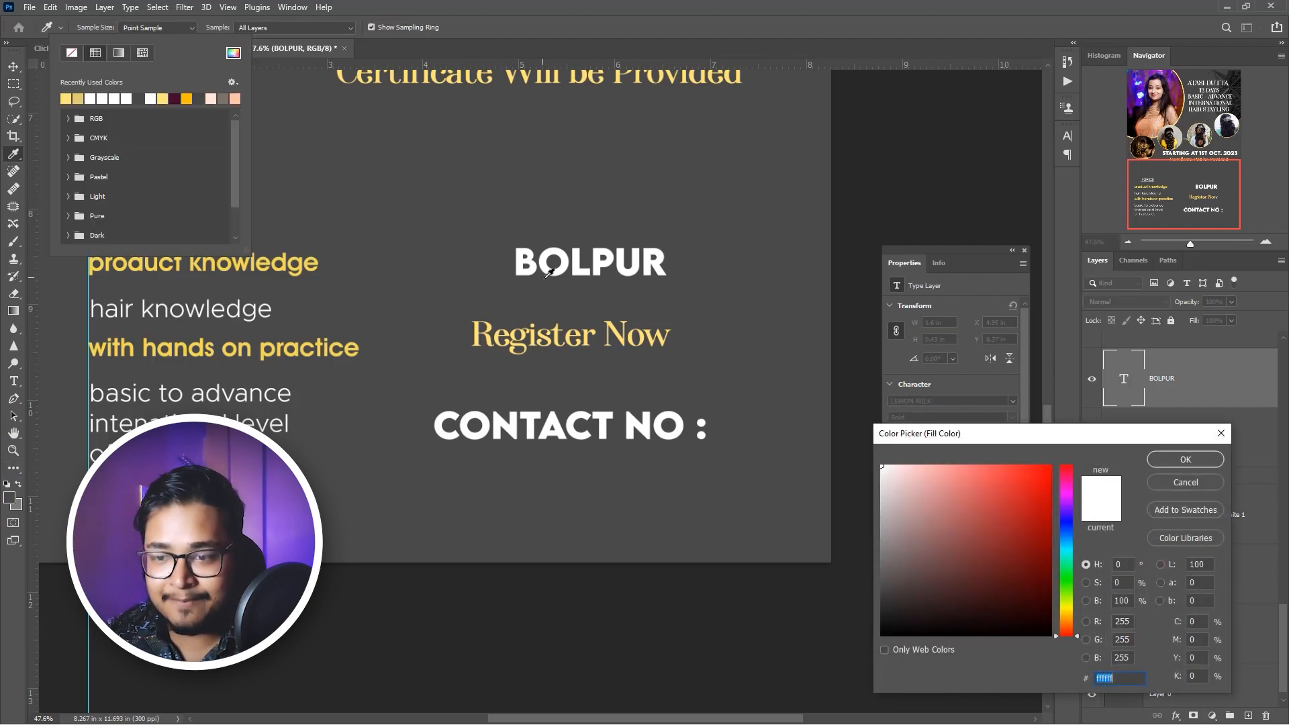
{"action": "left_click", "coordinate": [550, 334]}
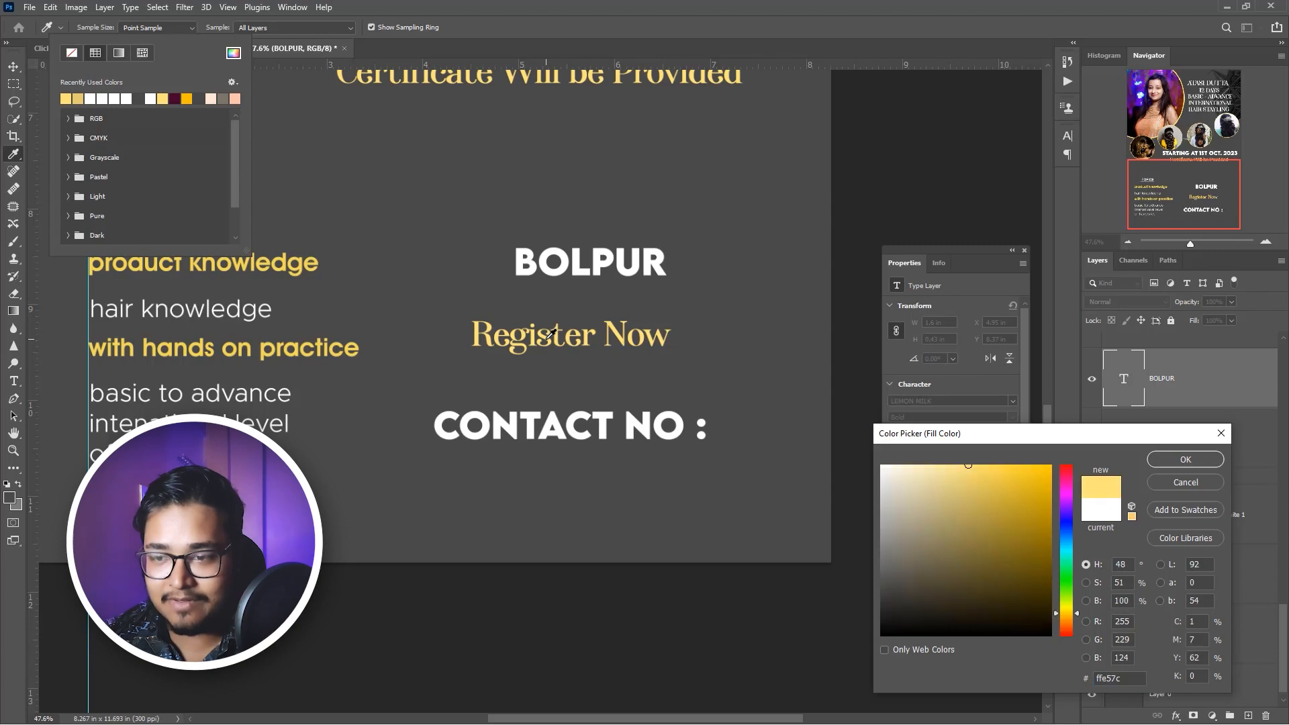
{"action": "key", "text": "Return"}
{"action": "left_click", "coordinate": [486, 234]}
{"action": "left_click_drag", "start_coordinate": [485, 234], "coordinate": [685, 293]}
{"action": "left_click_drag", "start_coordinate": [1163, 390], "coordinate": [1192, 470]}
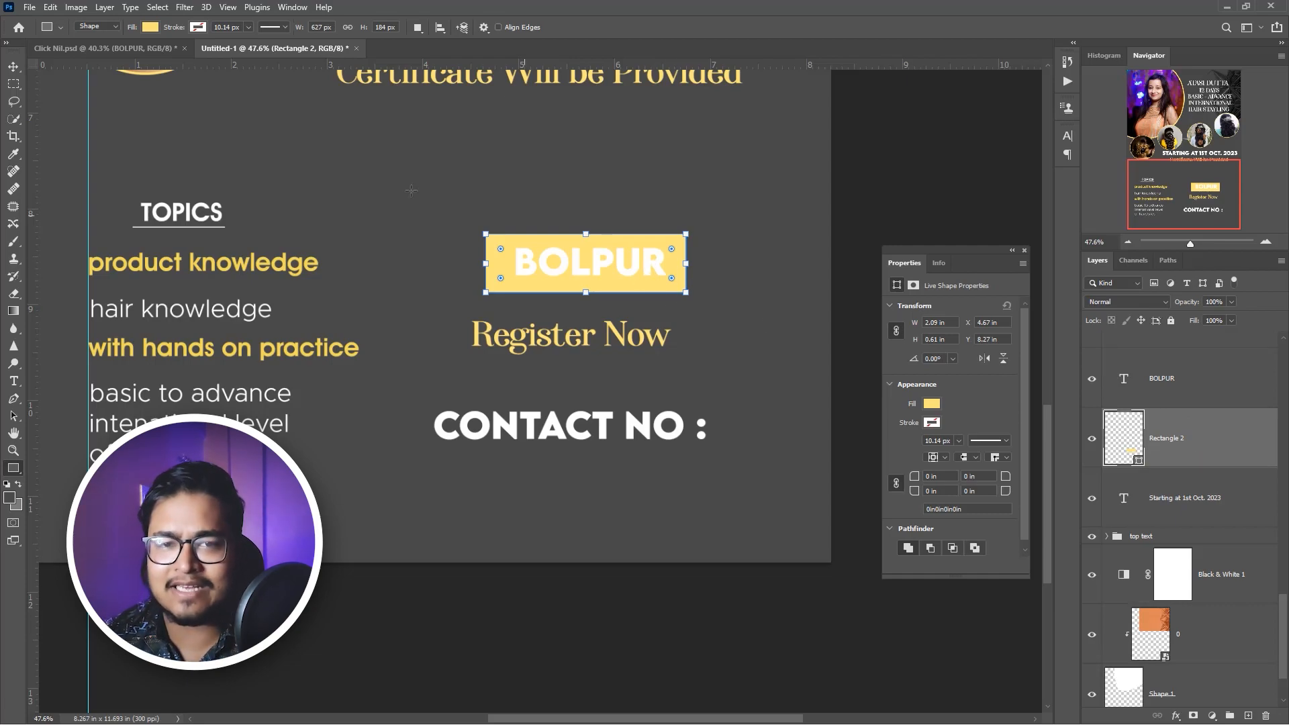
- Recolor the "BOLPUR" text with the dark gray sampled from the flyer background
{"action": "key", "text": "v"}
{"action": "scroll", "coordinate": [581, 303], "scroll_direction": "up", "scroll_amount": 2}
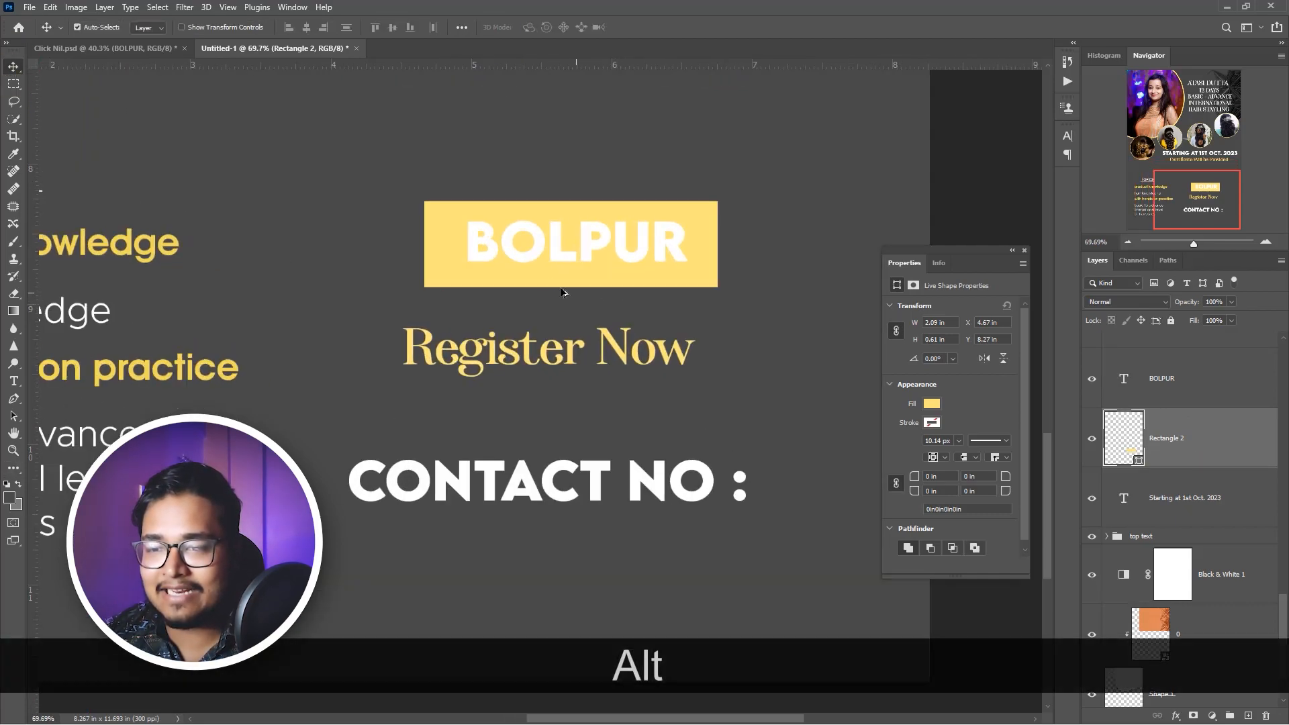
{"action": "double_click", "coordinate": [591, 255]}
{"action": "left_click", "coordinate": [537, 31]}
{"action": "left_click", "coordinate": [552, 137]}
{"action": "left_click", "coordinate": [1185, 459]}
- Round all four corners of the rectangle behind "BOLPUR" to a 0.13 in radius
{"action": "scroll", "coordinate": [572, 308], "scroll_direction": "down", "scroll_amount": 5}
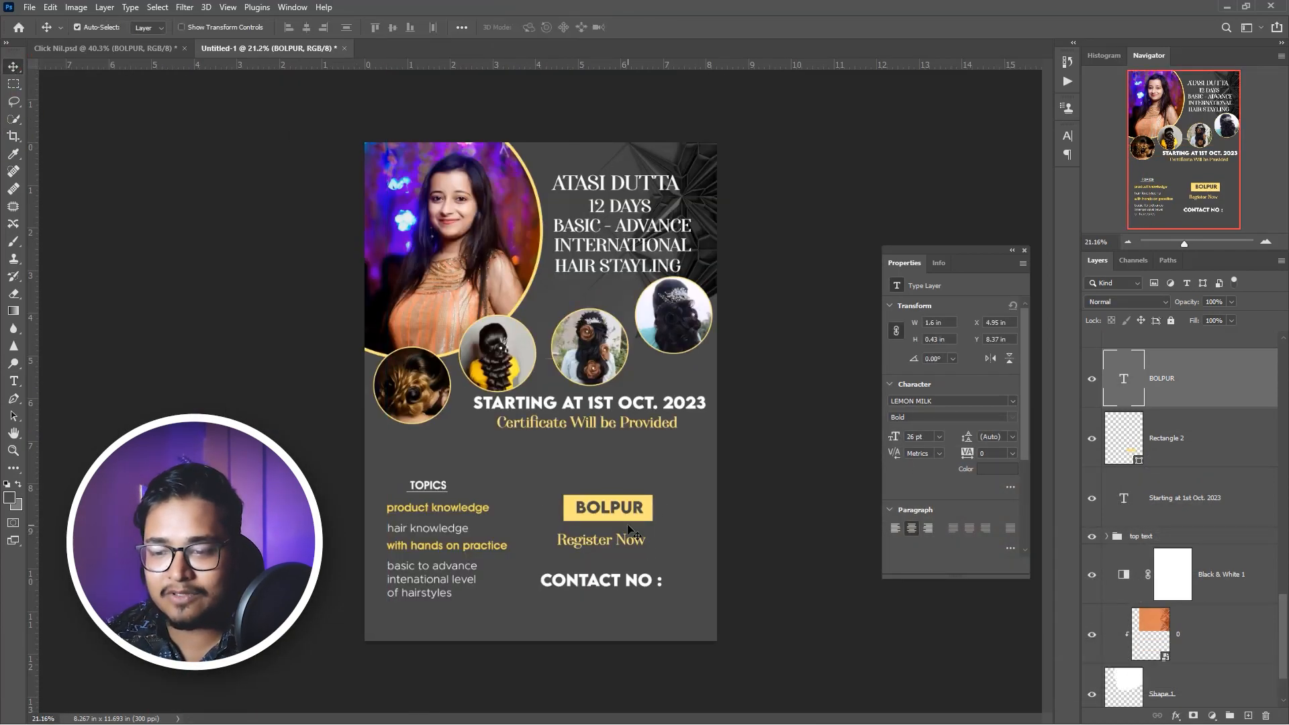
{"action": "scroll", "coordinate": [629, 532], "scroll_direction": "up", "scroll_amount": 6}
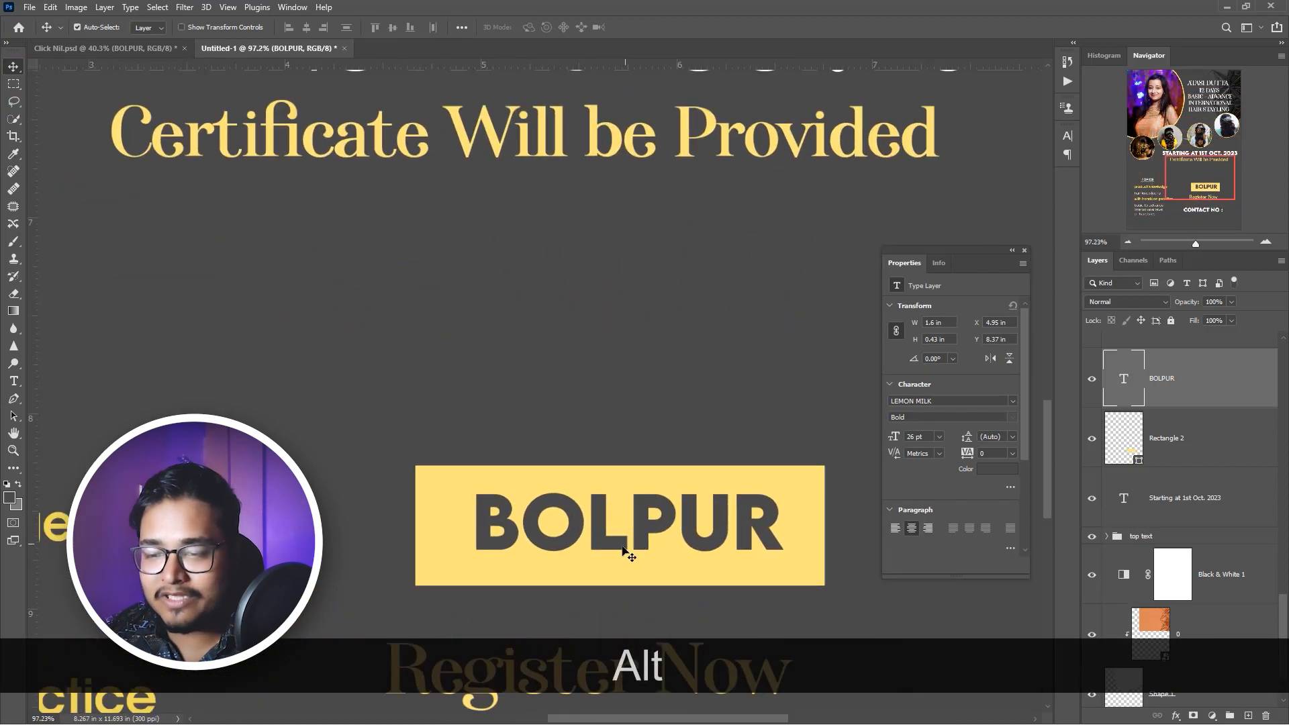
{"action": "left_click_drag", "start_coordinate": [622, 548], "coordinate": [577, 337]}
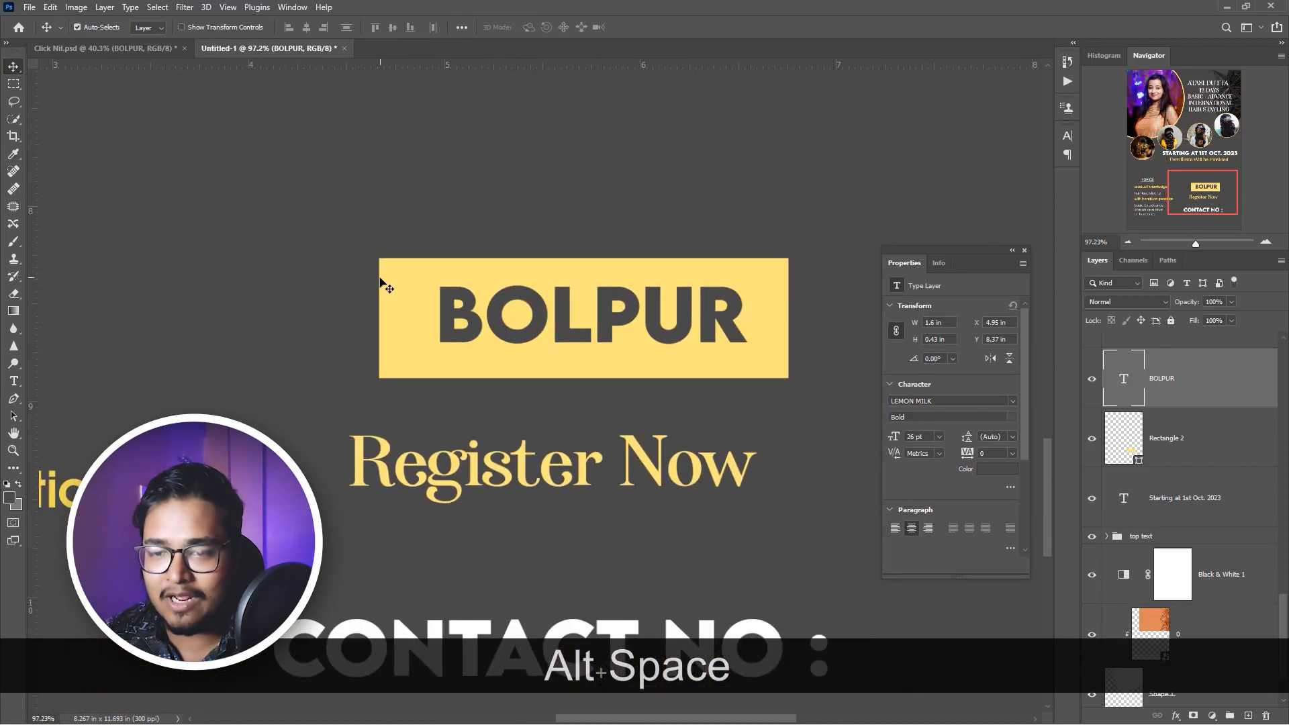
{"action": "left_click", "coordinate": [530, 360]}
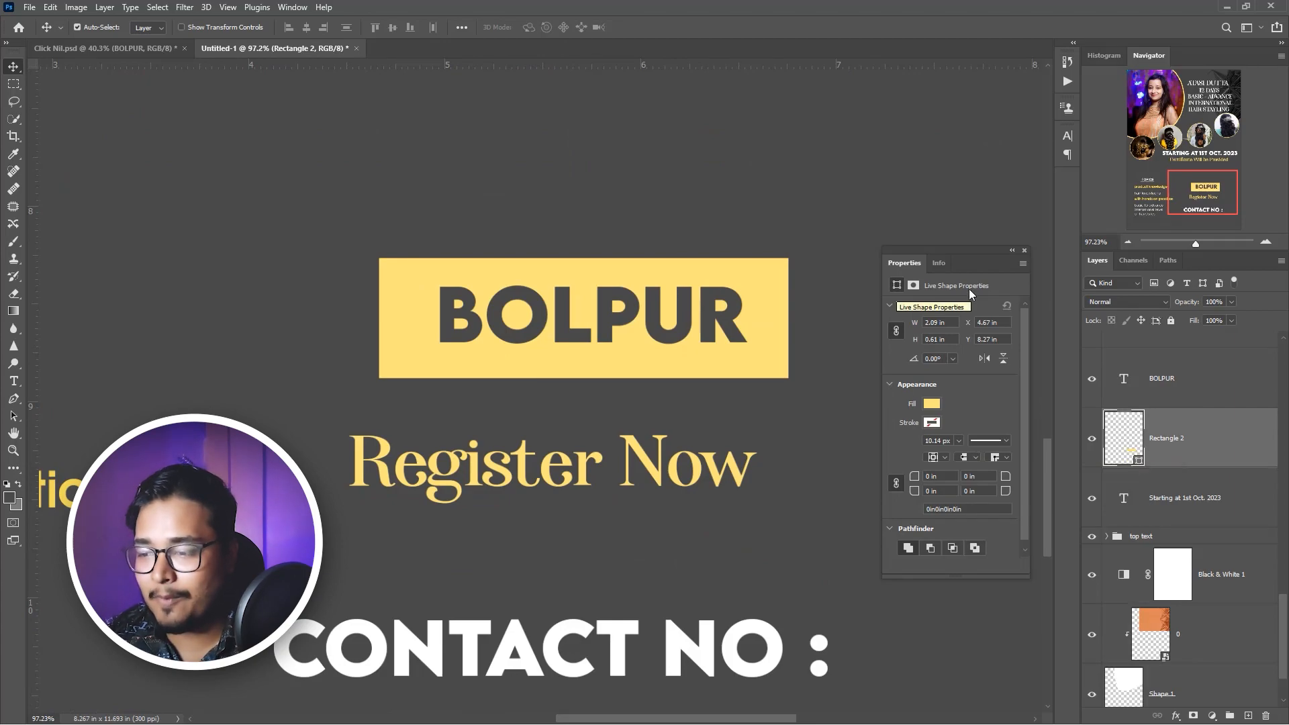
{"action": "left_click", "coordinate": [1024, 251]}
{"action": "left_click", "coordinate": [300, 11]}
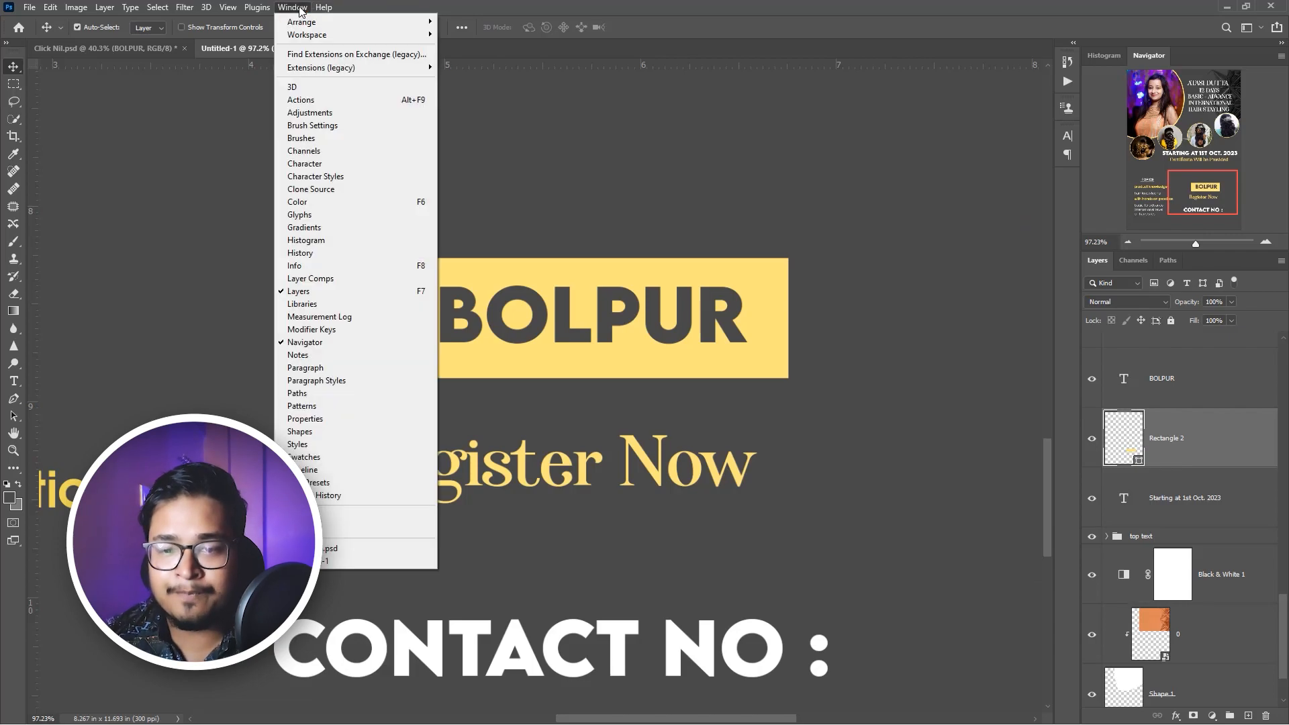
{"action": "left_click", "coordinate": [310, 419]}
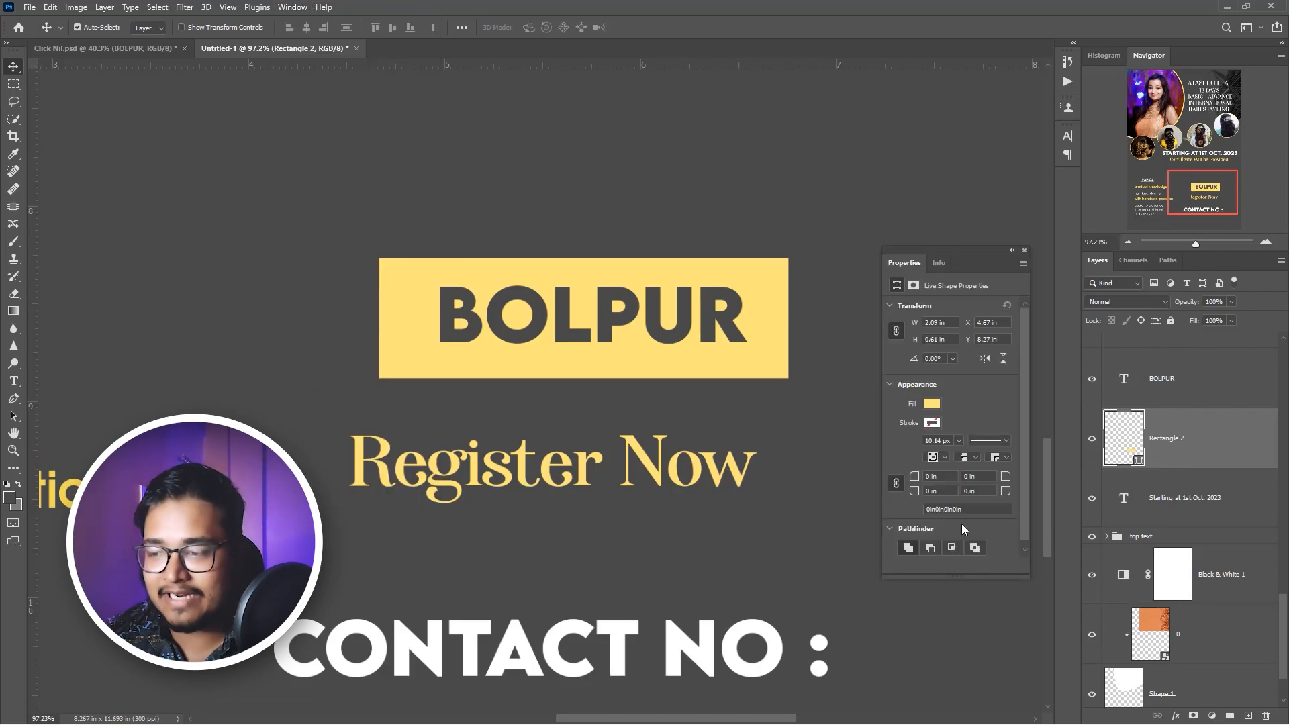
{"action": "left_click", "coordinate": [929, 477]}
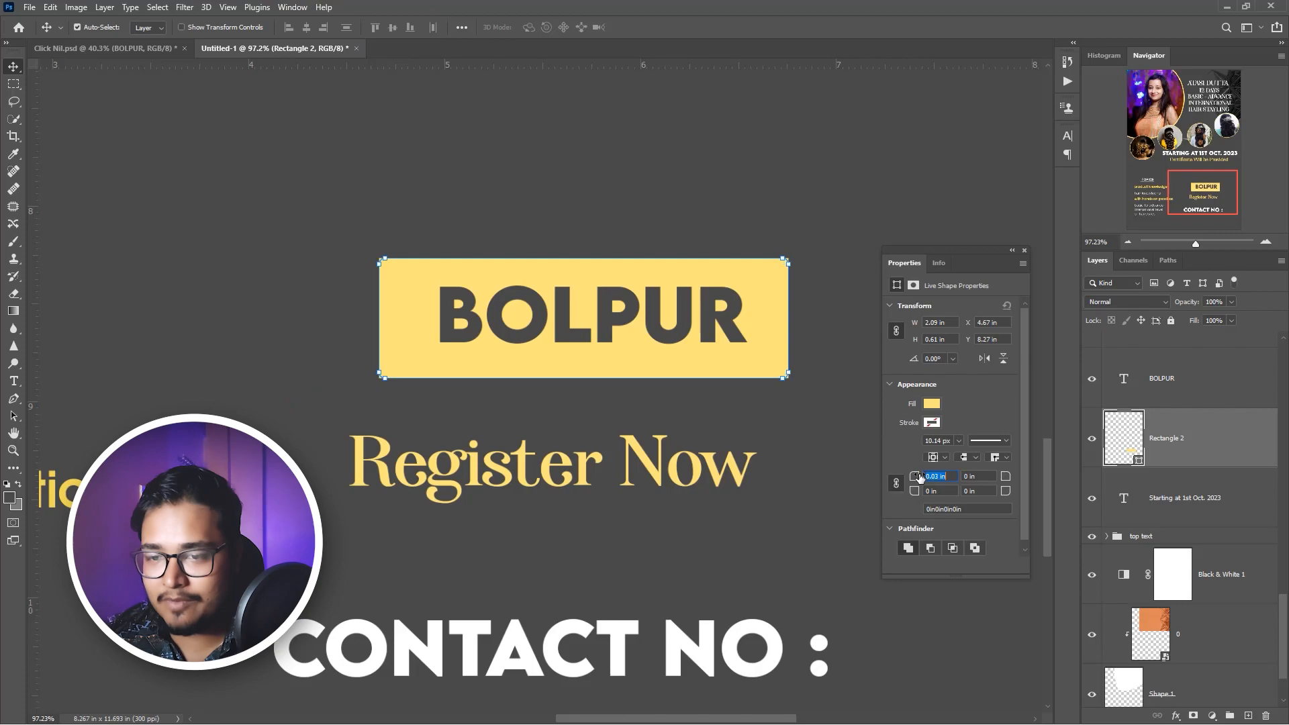
{"action": "left_click_drag", "start_coordinate": [931, 476], "coordinate": [932, 476]}
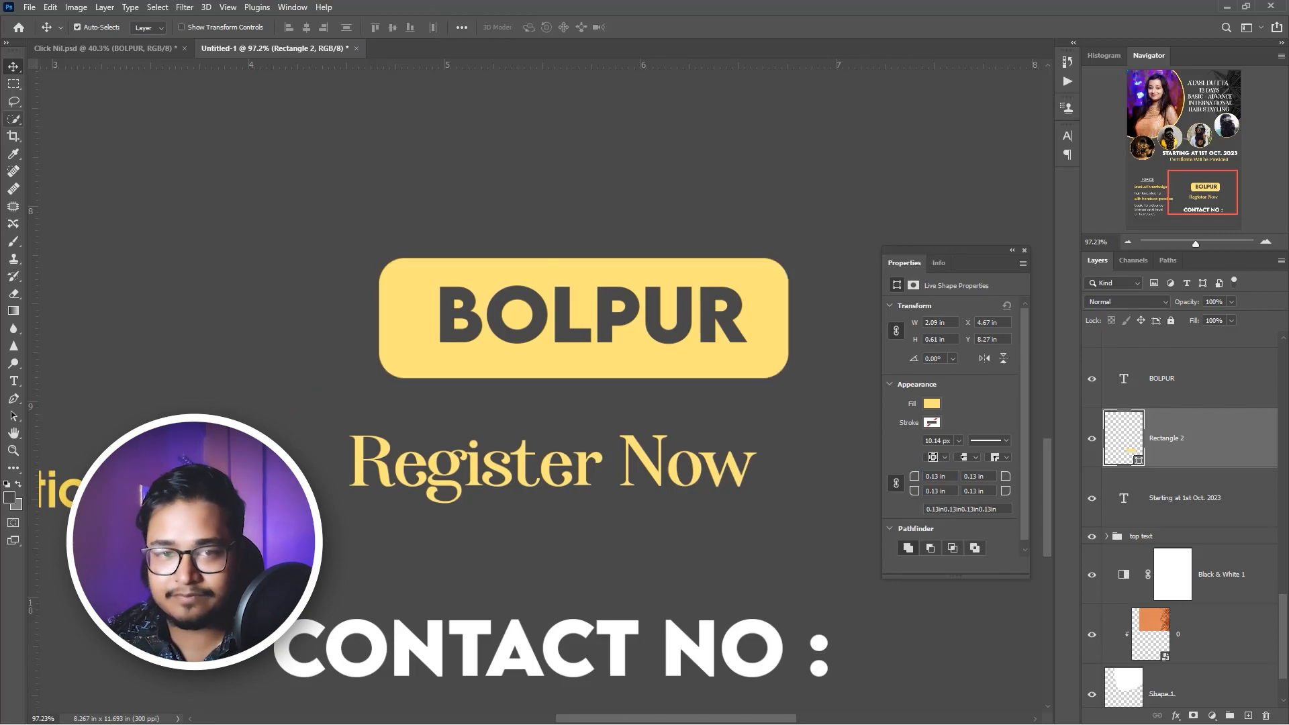
- Shift "BOLPUR" within its yellow box and place the red location pin image from the make up flayer folder in front of the word
{"action": "mouse_move", "coordinate": [534, 331]}
{"action": "left_mouse_down"}
{"action": "mouse_move", "coordinate": [565, 317]}
{"action": "mouse_move", "coordinate": [550, 336]}
{"action": "left_mouse_up"}
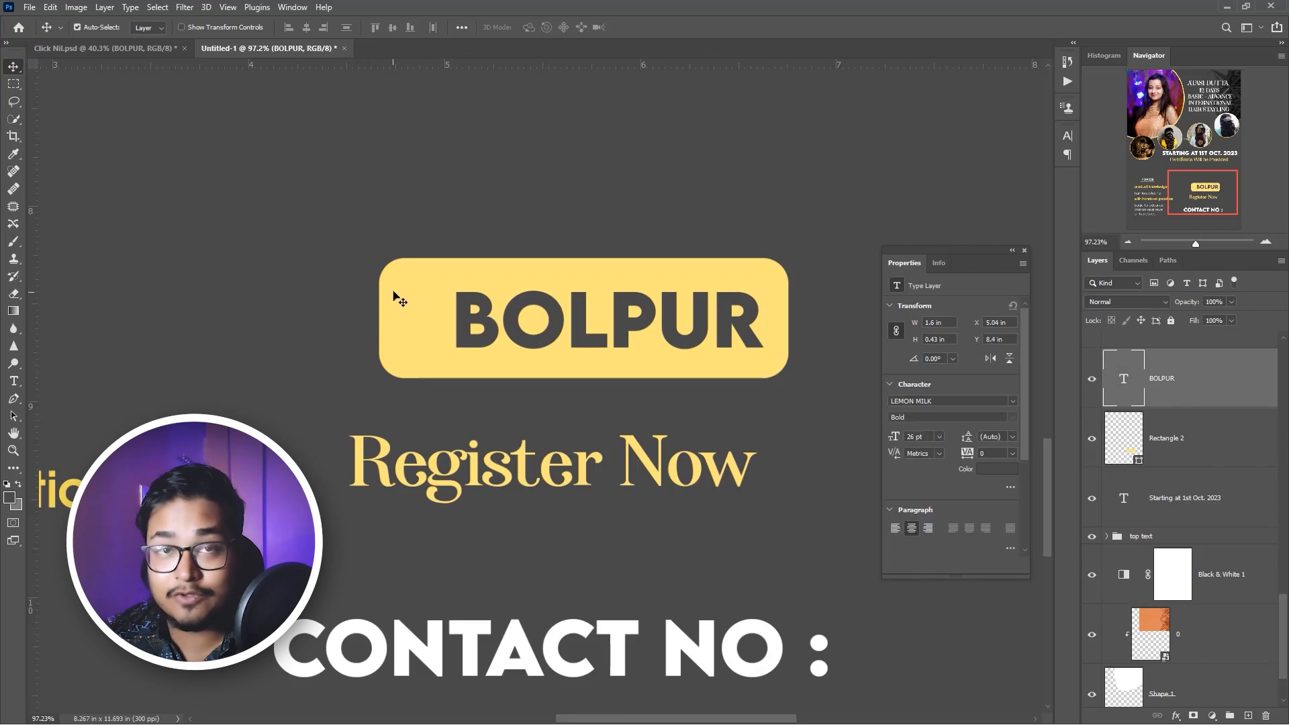
{"action": "key", "text": "alt+Tab"}
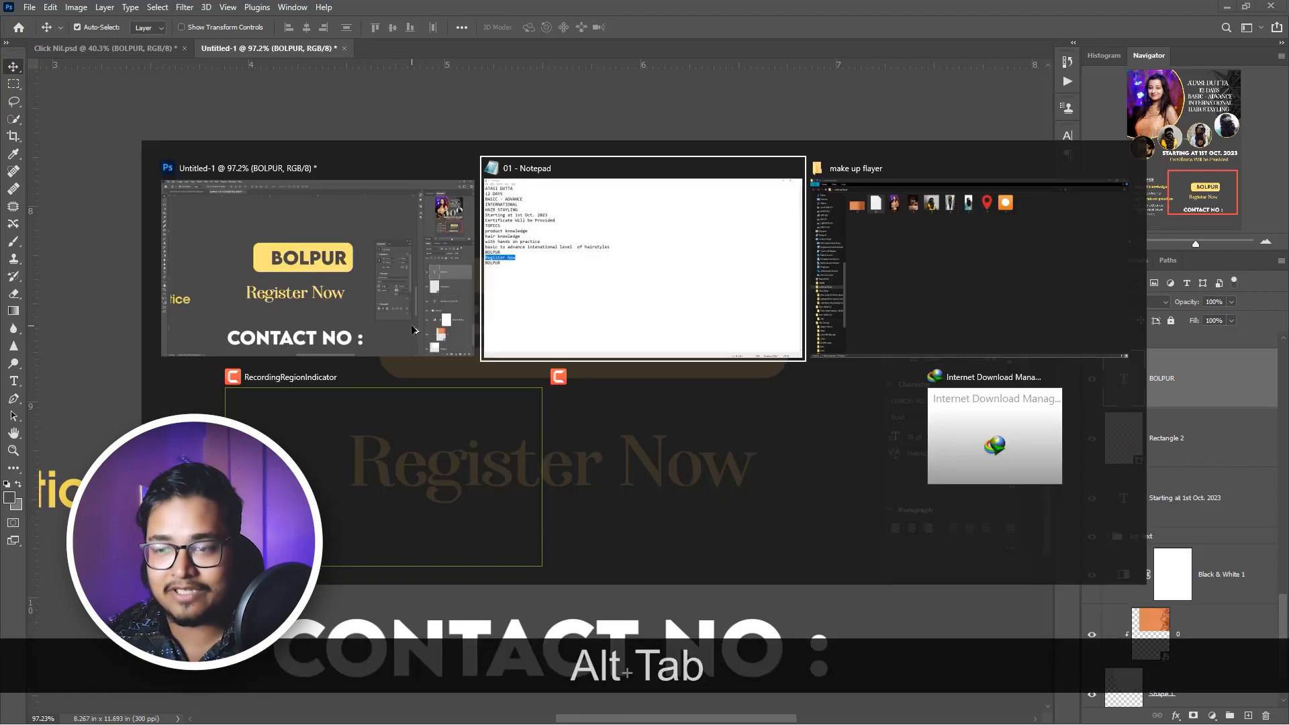
{"action": "key", "text": "alt+Tab"}
{"action": "left_click_drag", "start_coordinate": [718, 106], "coordinate": [431, 345]}
{"action": "key", "text": "alt+Tab"}
{"action": "key", "text": "Return"}
- Draw a yellow rectangle about 2.34 by 0.45 in over "Register Now" and keep it directly behind that text
{"action": "scroll", "coordinate": [554, 442], "scroll_direction": "down", "scroll_amount": 2, "text": "alt"}
{"action": "left_click_drag", "start_coordinate": [568, 437], "coordinate": [521, 210]}
{"action": "scroll", "coordinate": [583, 274], "scroll_direction": "up", "scroll_amount": 4, "text": "alt"}
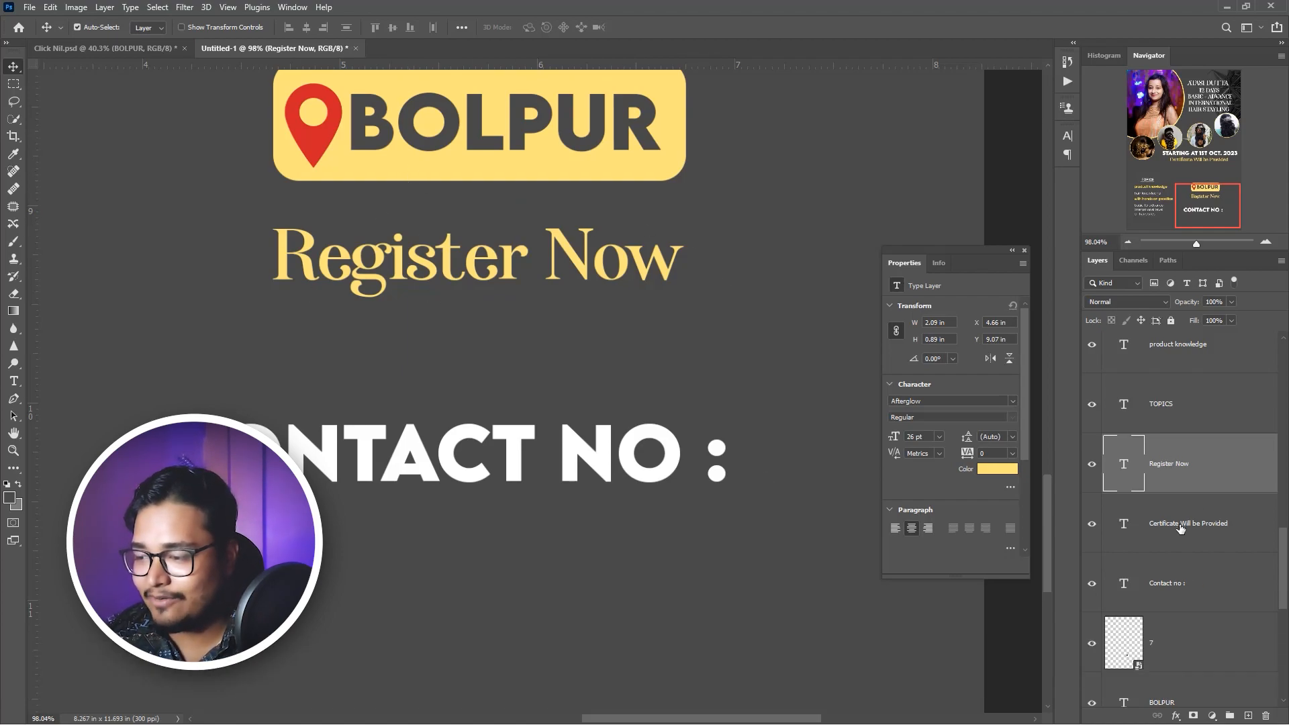
{"action": "key", "text": "u"}
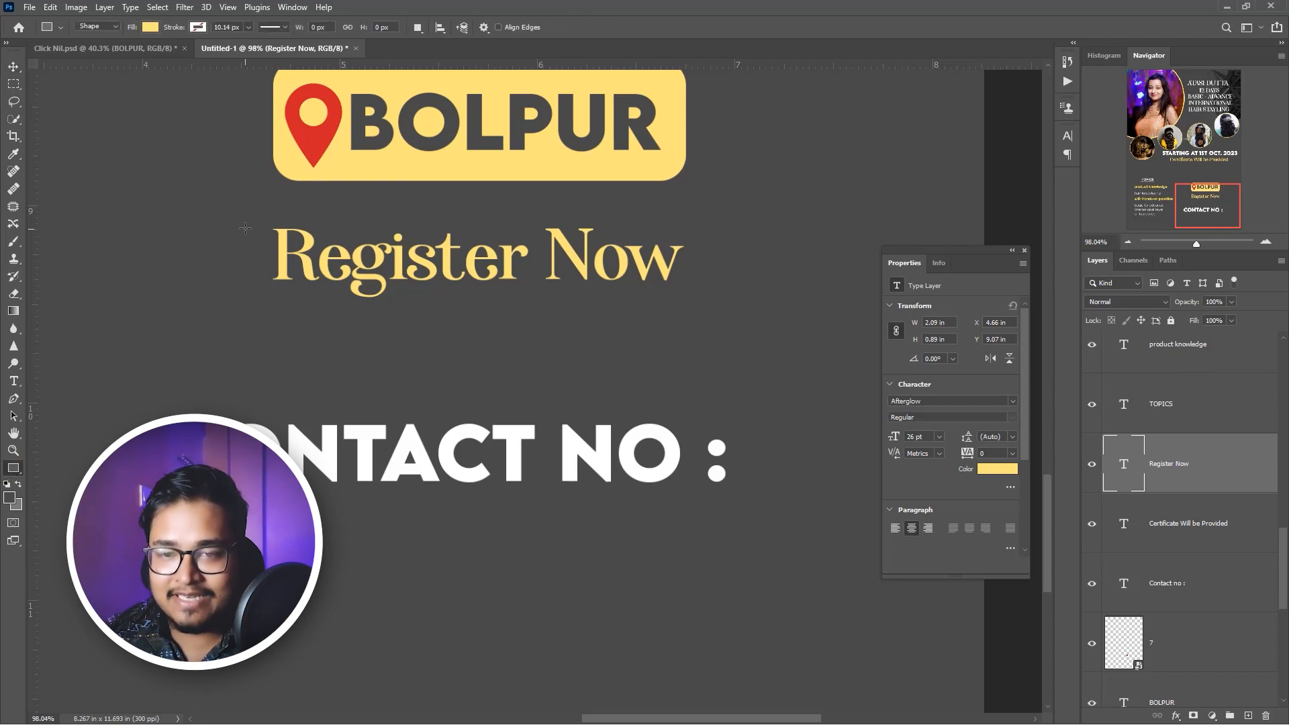
{"action": "mouse_move", "coordinate": [241, 218]}
{"action": "left_mouse_down"}
{"action": "mouse_move", "coordinate": [399, 275]}
{"action": "mouse_move", "coordinate": [702, 305]}
{"action": "left_mouse_up"}
{"action": "left_click_drag", "start_coordinate": [1238, 456], "coordinate": [1183, 555]}
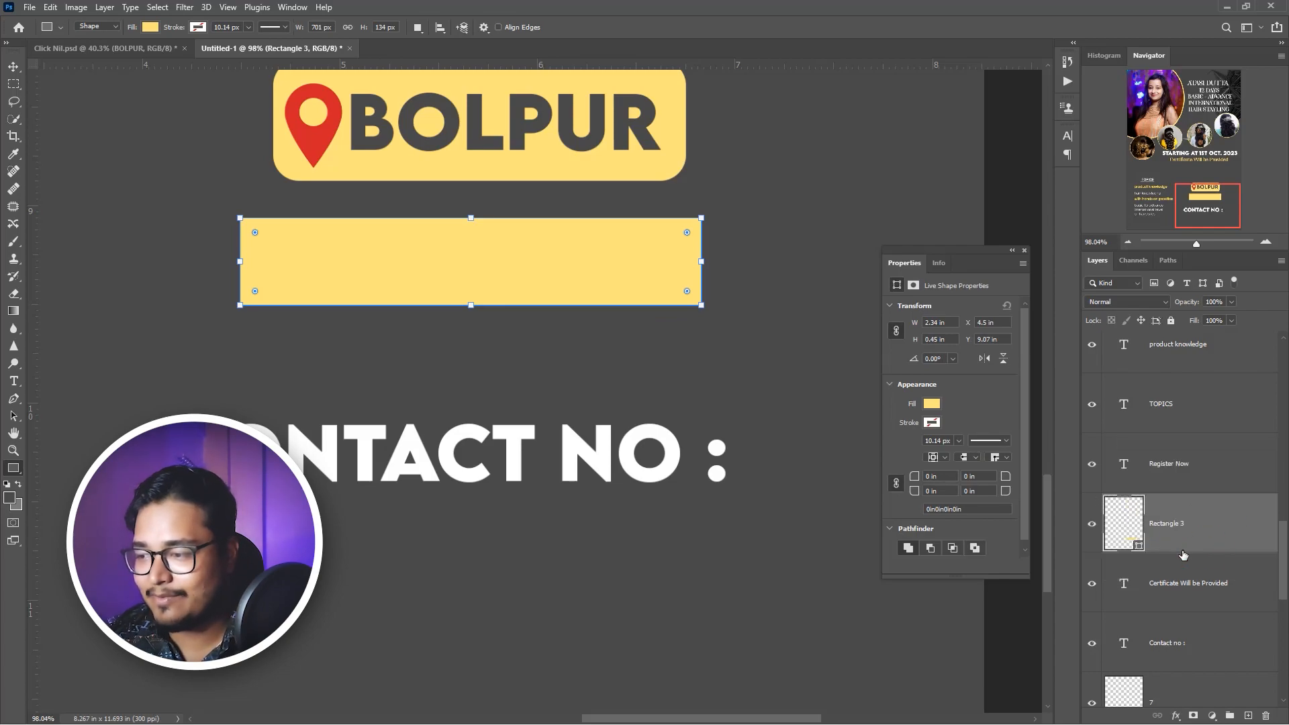
- Recolor the "Register Now" text with the dark gray sampled from the flyer background
{"action": "double_click", "coordinate": [1125, 464]}
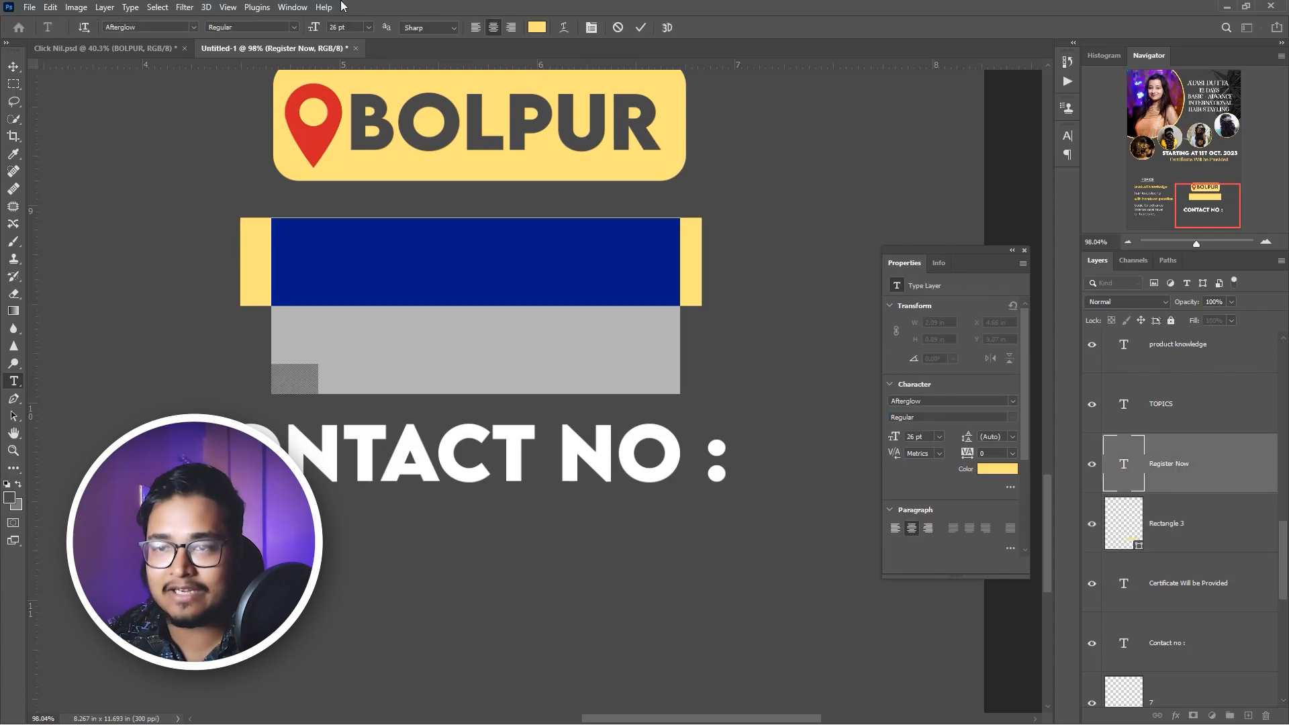
{"action": "left_click", "coordinate": [536, 27]}
{"action": "left_click", "coordinate": [776, 180]}
{"action": "left_click", "coordinate": [1168, 459]}
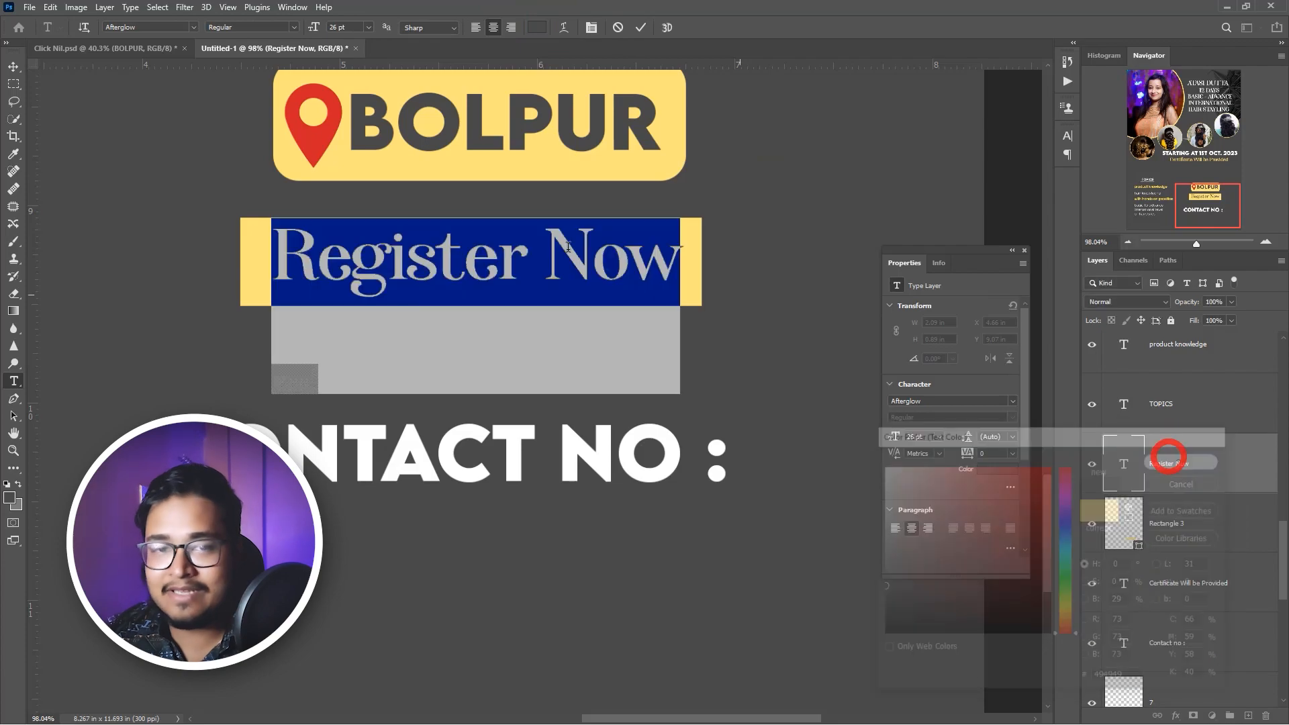
{"action": "left_click", "coordinate": [13, 67]}
- Round the corners of the rectangle behind "Register Now" to 0.22 in and reduce the text's font size to fit inside
{"action": "left_click", "coordinate": [684, 302]}
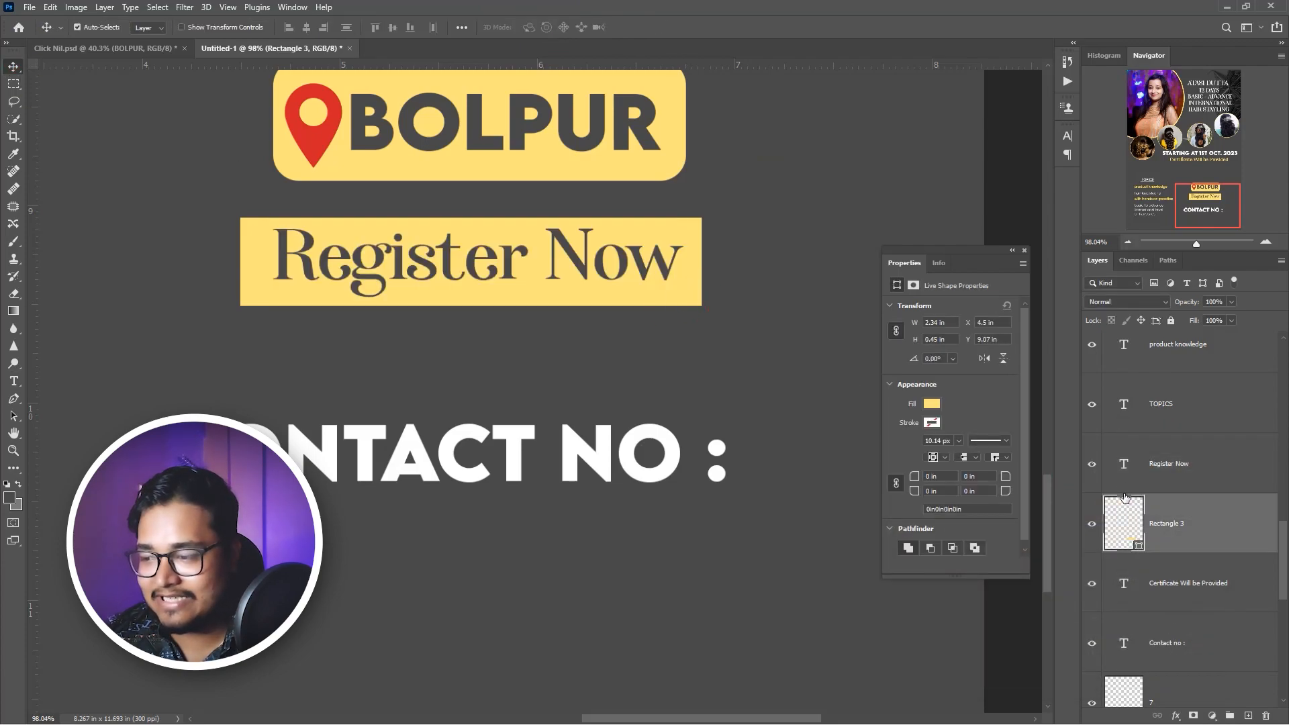
{"action": "left_click_drag", "start_coordinate": [918, 479], "coordinate": [960, 482]}
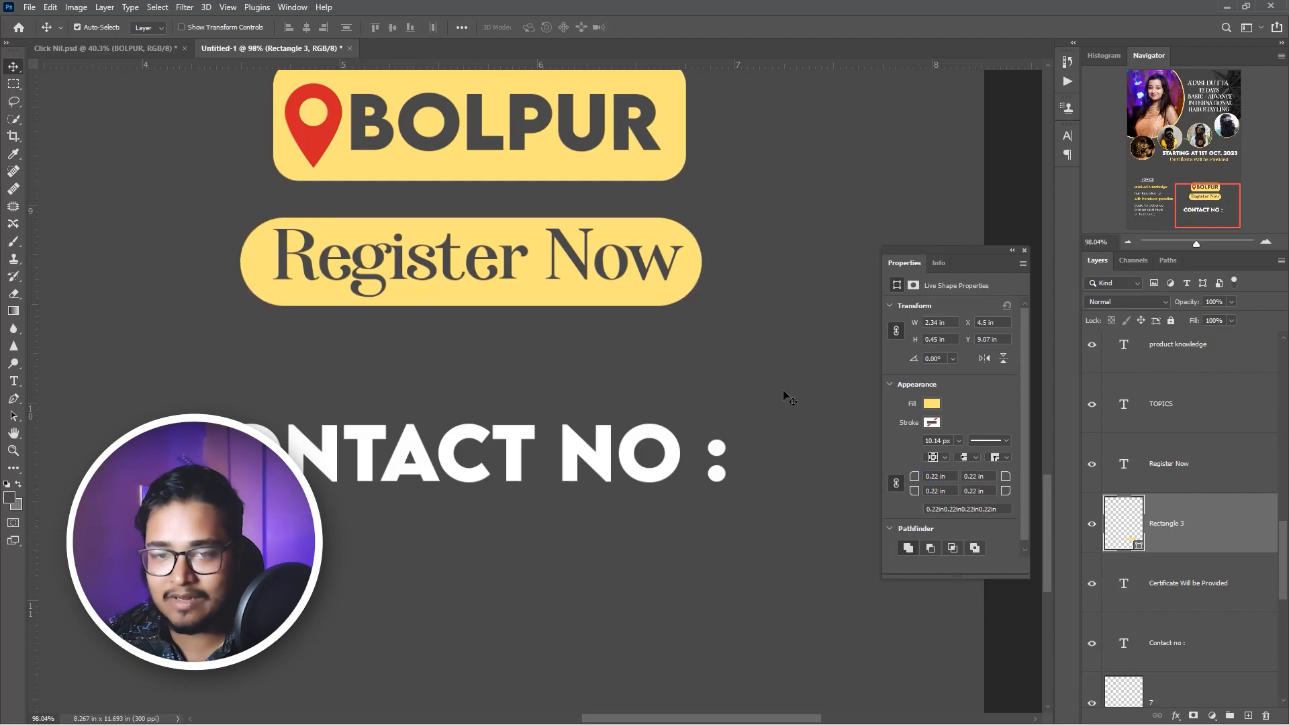
{"action": "double_click", "coordinate": [454, 259]}
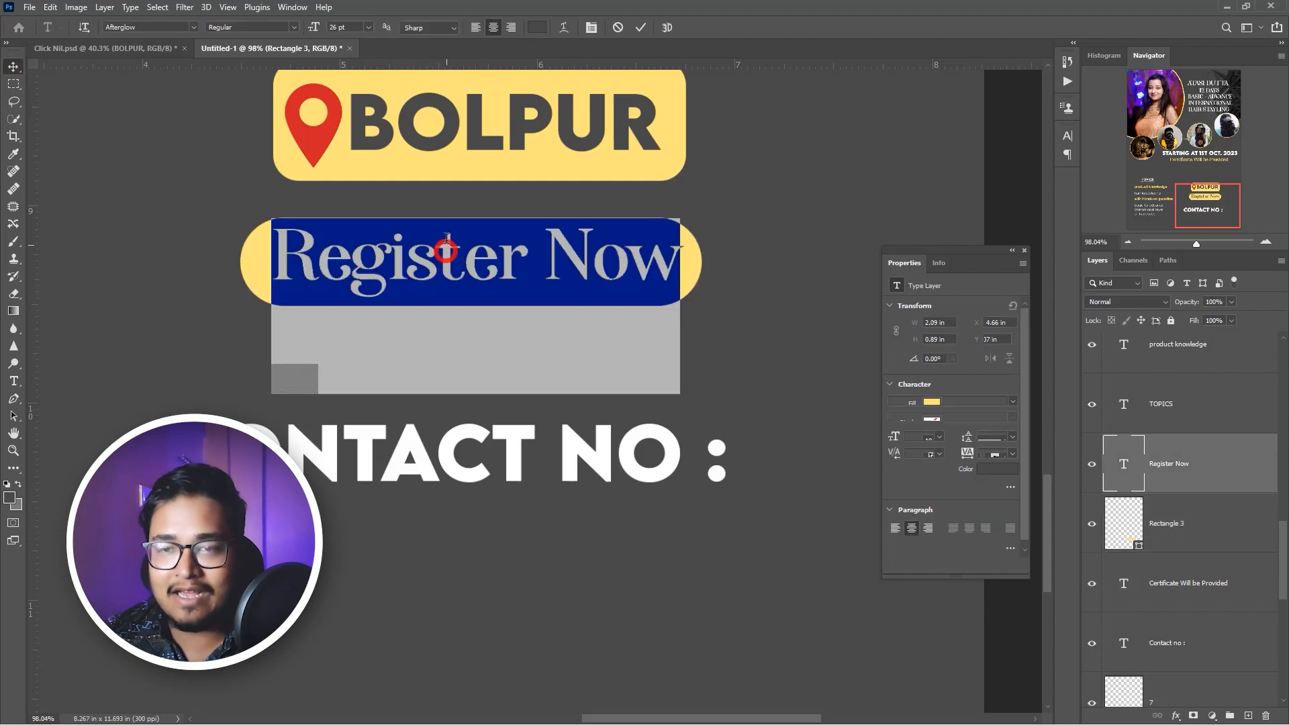
{"action": "left_click_drag", "start_coordinate": [311, 30], "coordinate": [307, 31]}
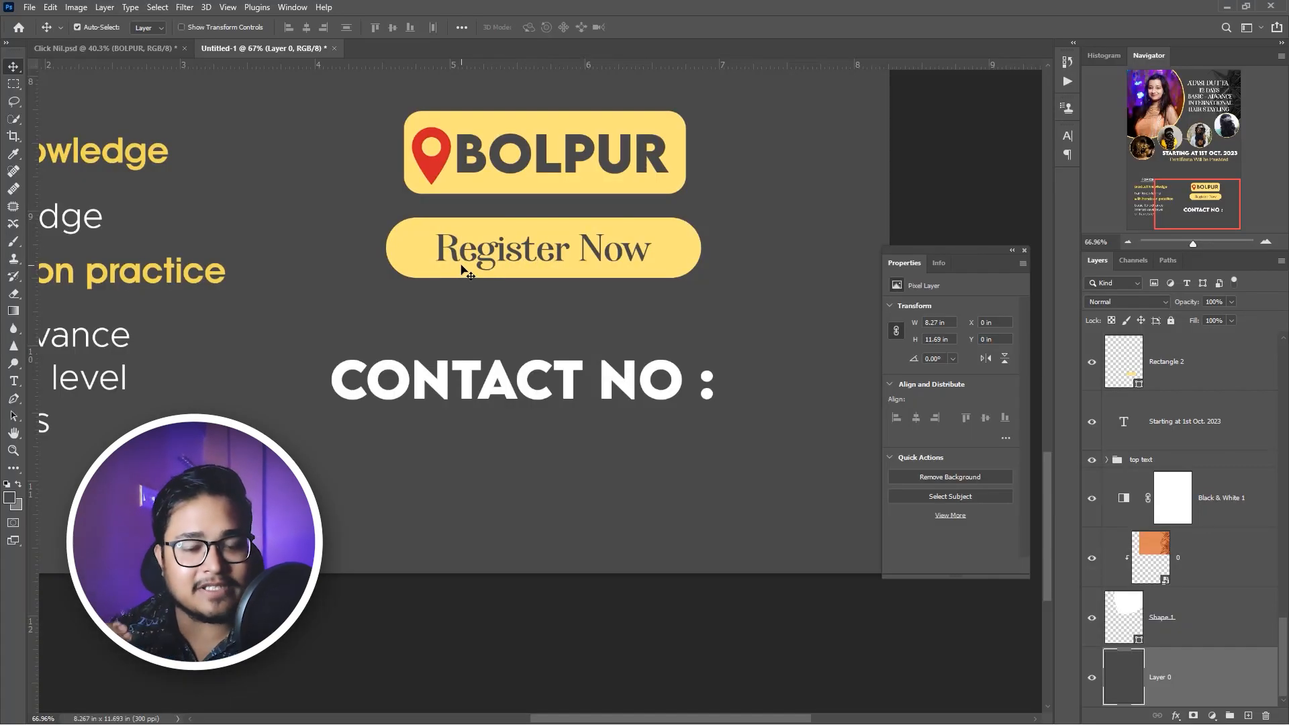
- Draw a yellow circle about 0.34 in wide beside the "Register Now" pill and duplicate it on the pill's opposite side
{"action": "key", "text": "u"}
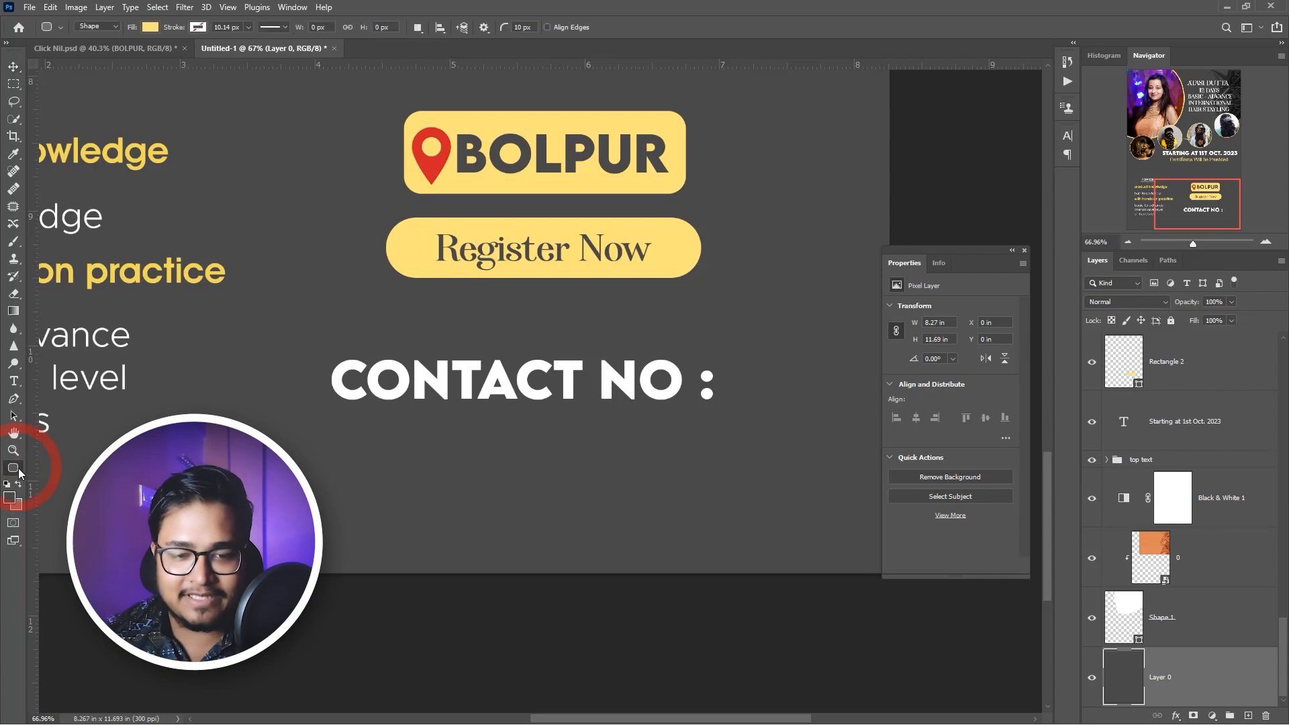
{"action": "left_click", "coordinate": [20, 470]}
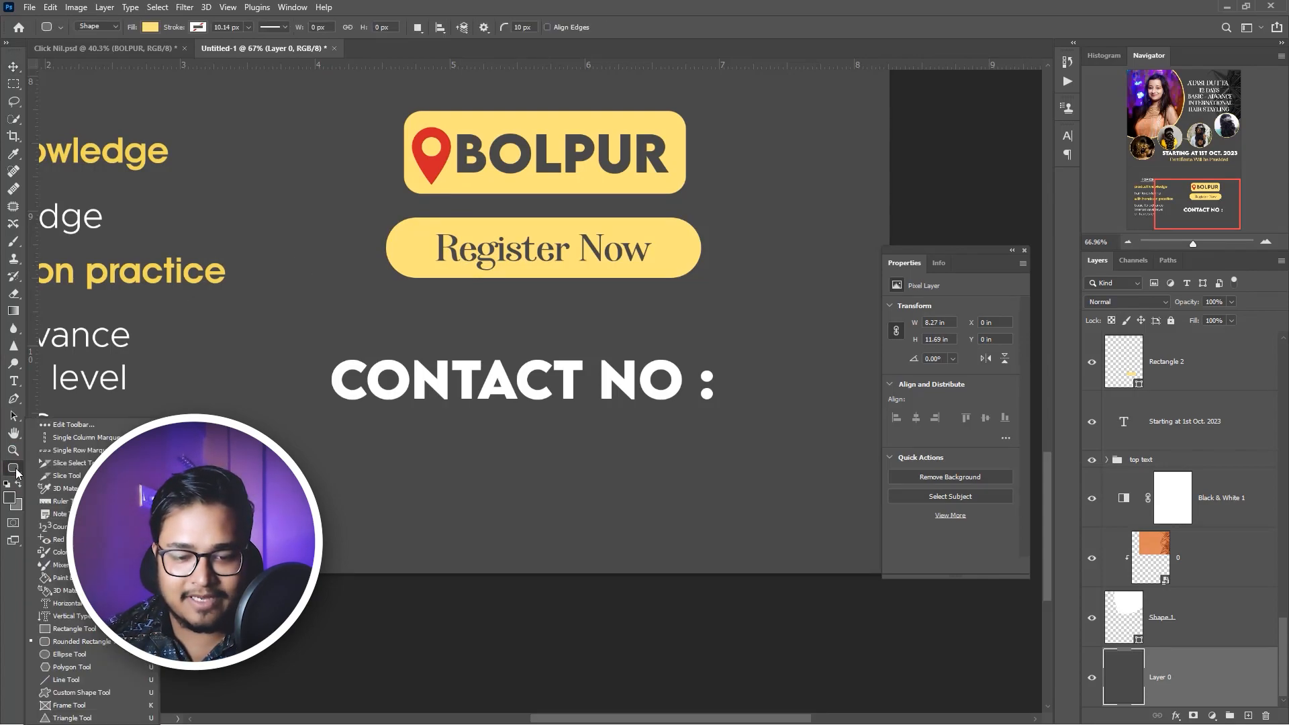
{"action": "left_click", "coordinate": [60, 656]}
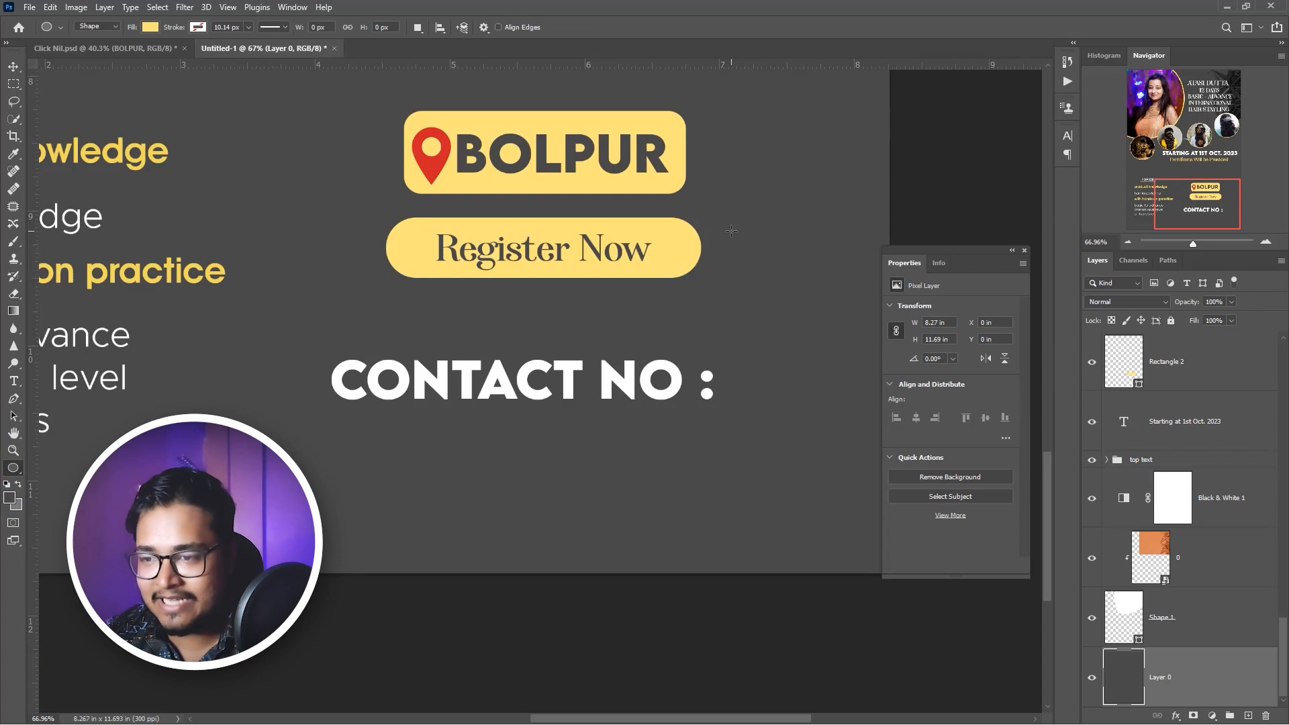
{"action": "key", "text": "ctrl+z"}
{"action": "left_click_drag", "start_coordinate": [724, 231], "coordinate": [343, 251]}
{"action": "key", "text": "shift"}
{"action": "key", "text": "v"}
{"action": "key", "text": "alt"}
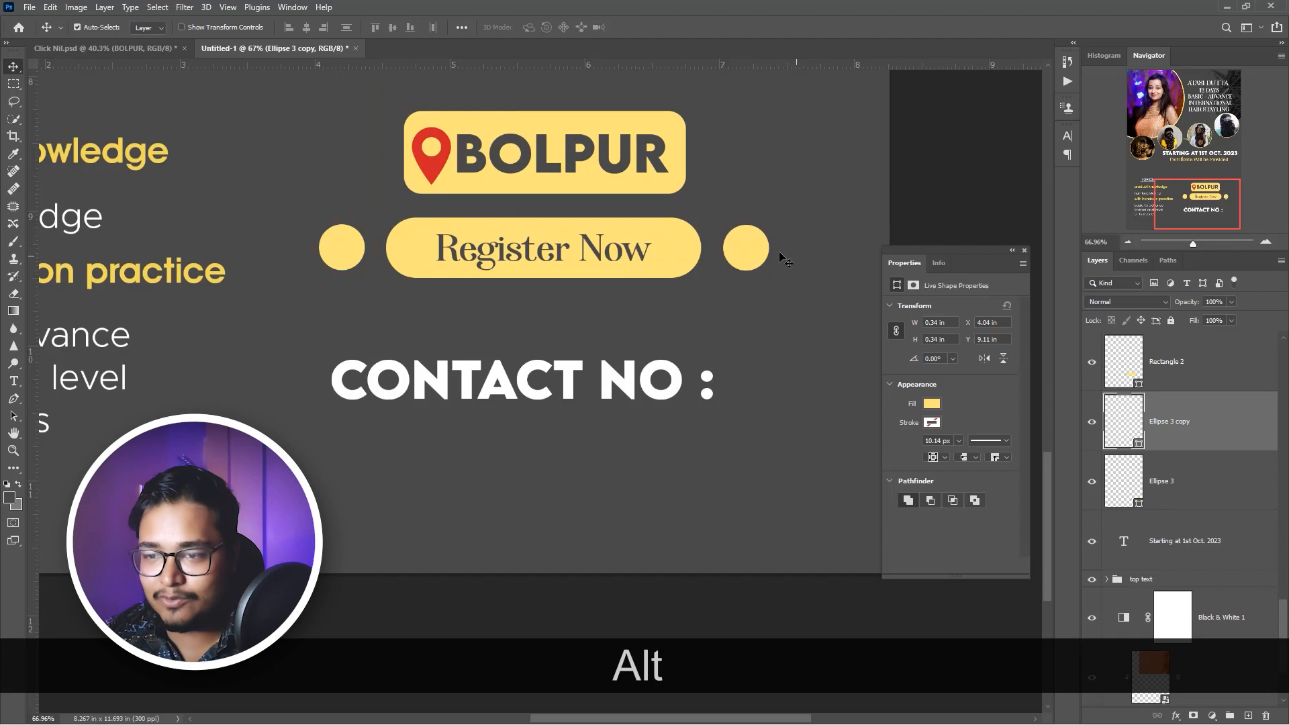
{"action": "scroll", "coordinate": [673, 260], "scroll_direction": "down", "scroll_amount": 5}
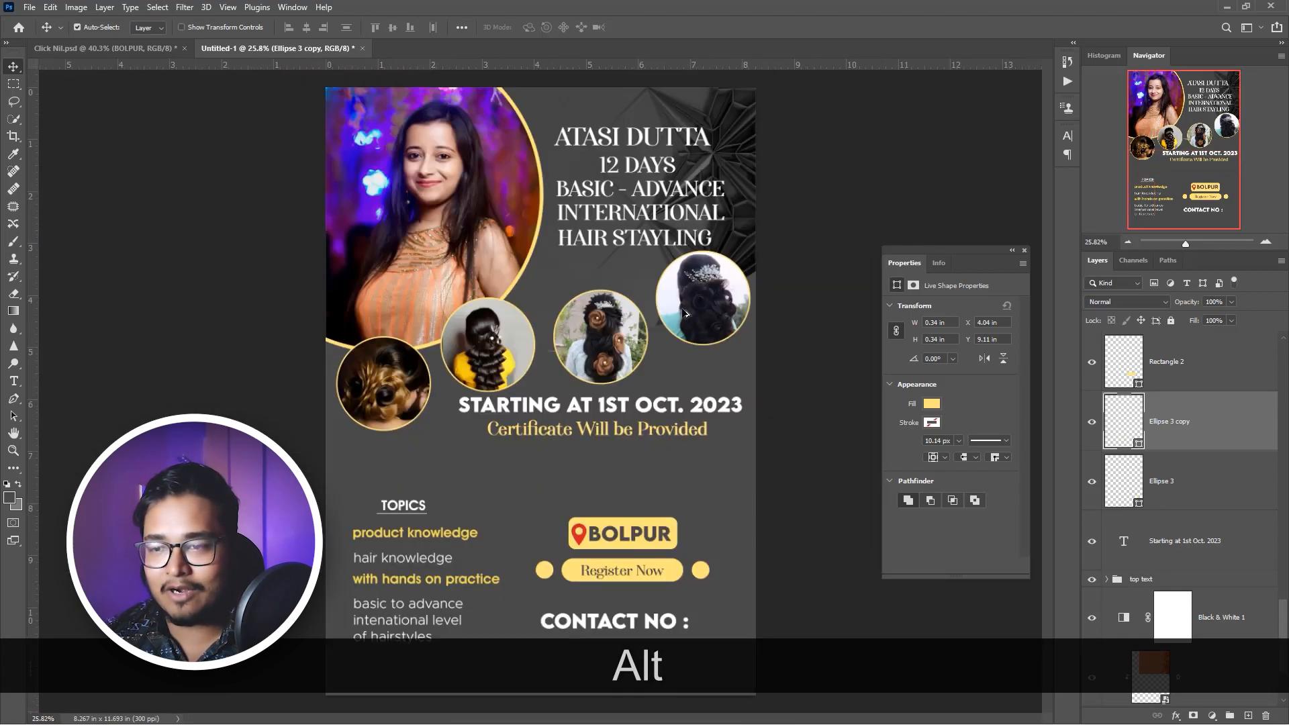
{"action": "scroll", "coordinate": [693, 512], "scroll_direction": "up", "scroll_amount": 3}
{"action": "left_click_drag", "start_coordinate": [700, 461], "coordinate": [699, 210]}
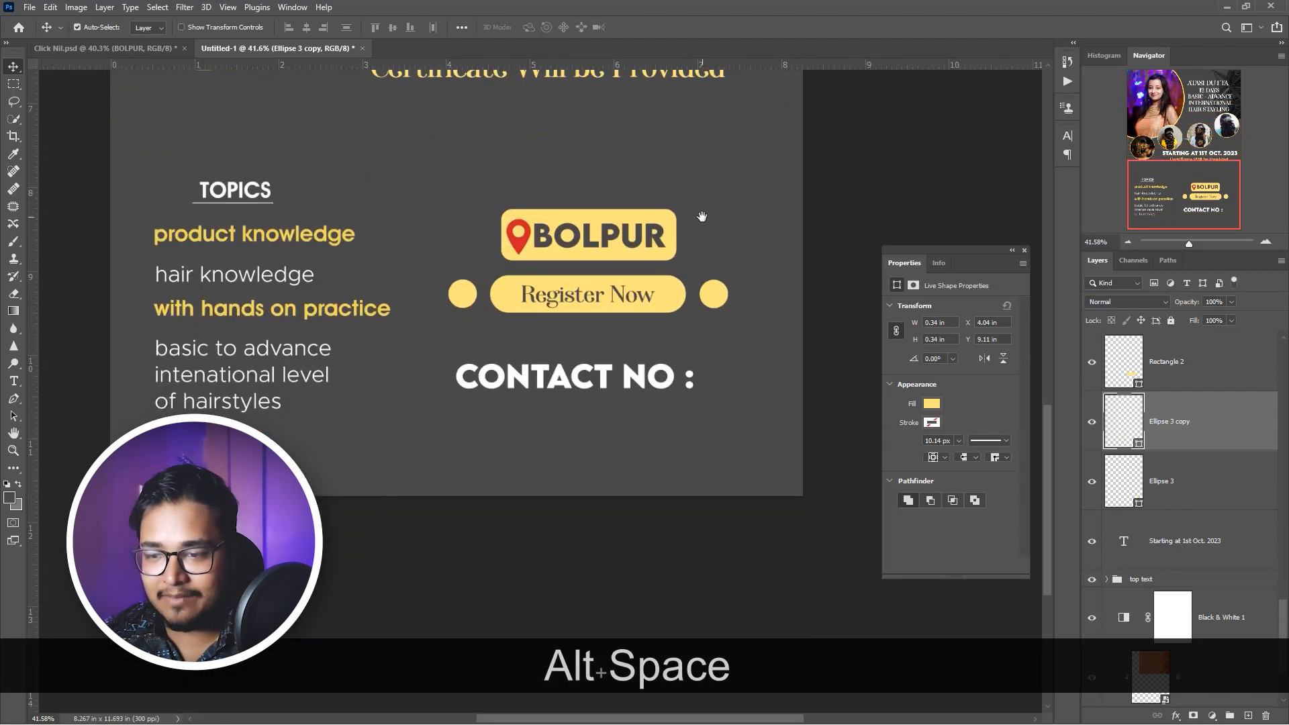
- Reduce the "Contact no :" text to 15 pt and add the phone number after the label
{"action": "double_click", "coordinate": [660, 392]}
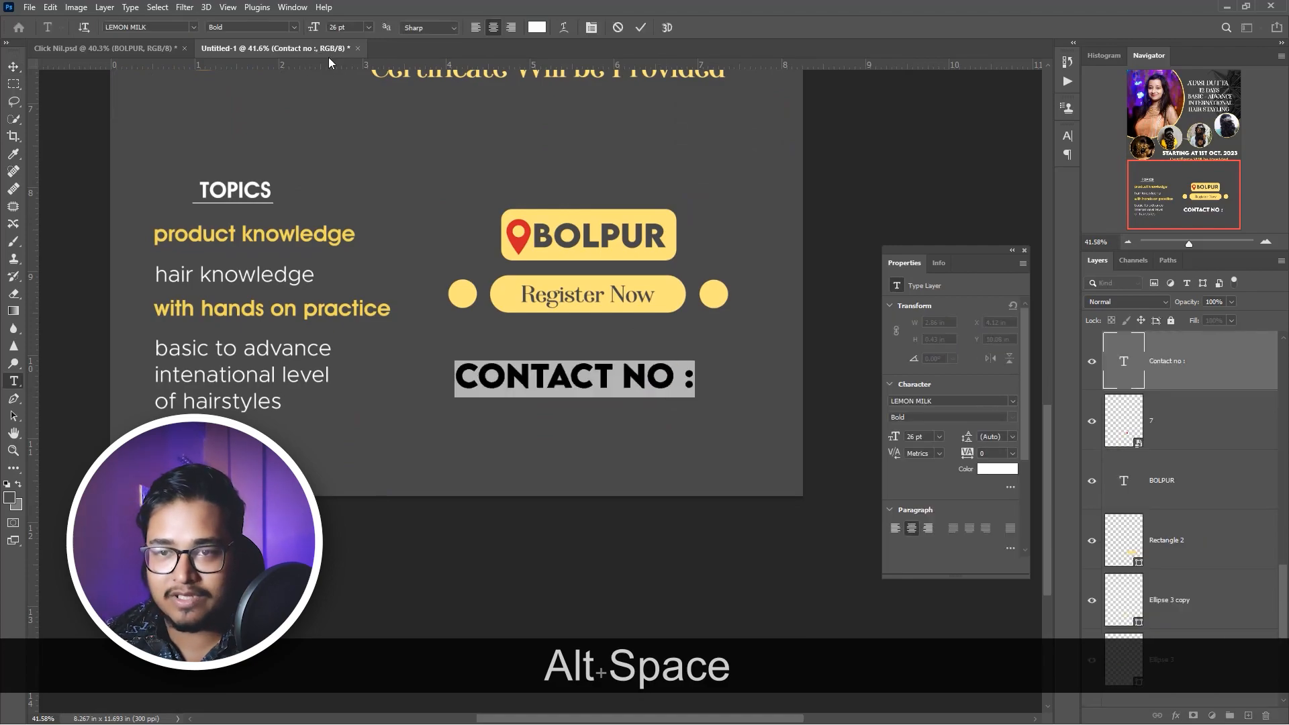
{"action": "left_click", "coordinate": [310, 29]}
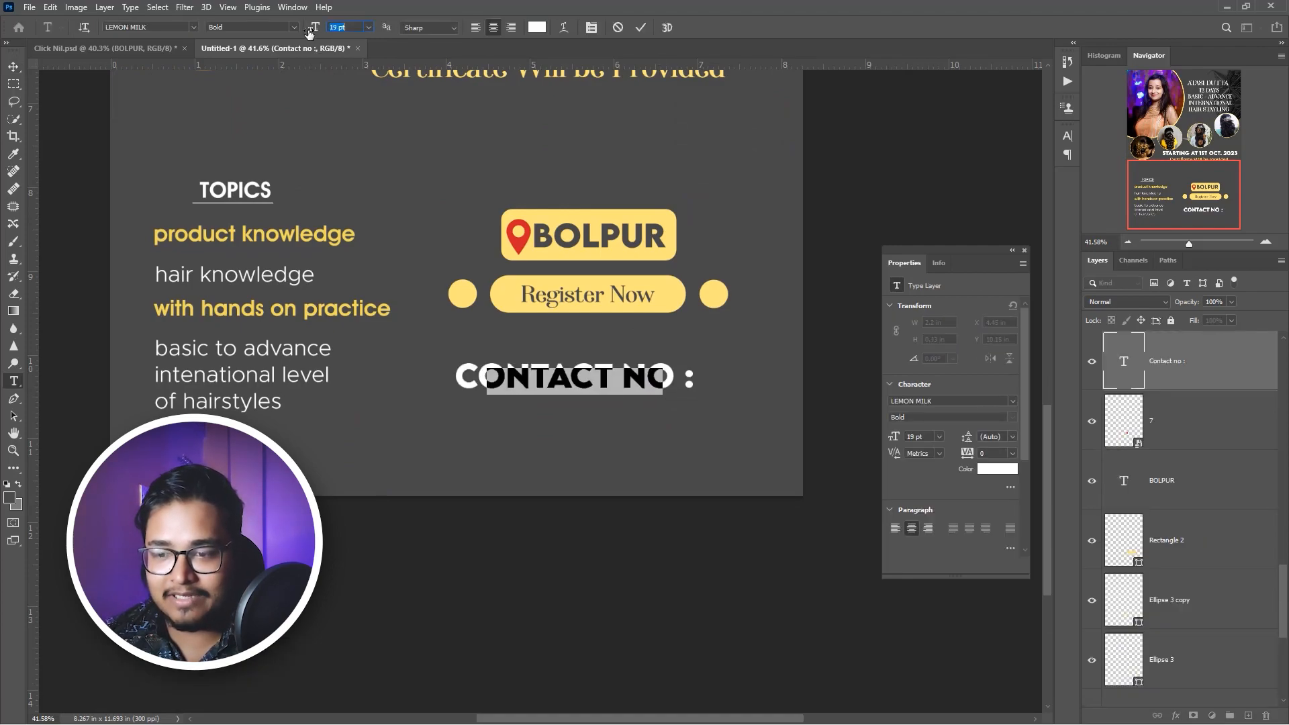
{"action": "left_click", "coordinate": [14, 67]}
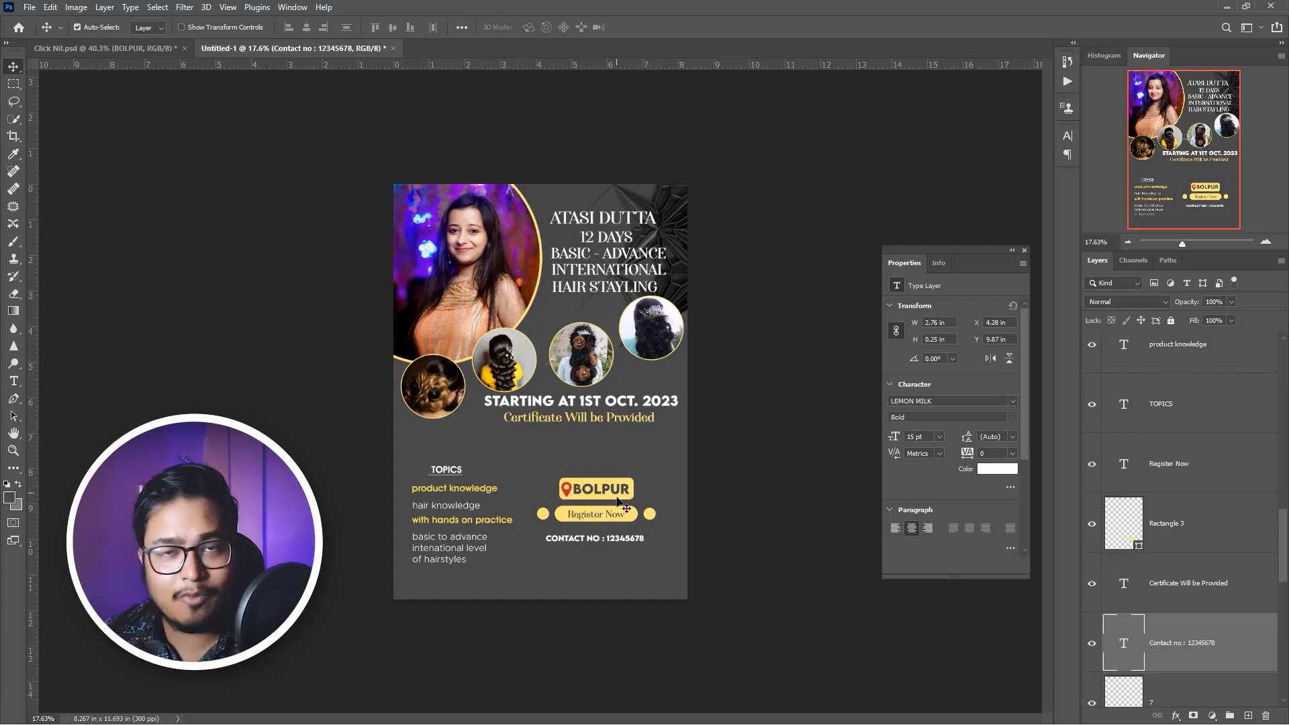
{"action": "scroll", "coordinate": [561, 510], "scroll_direction": "up", "scroll_amount": 5}
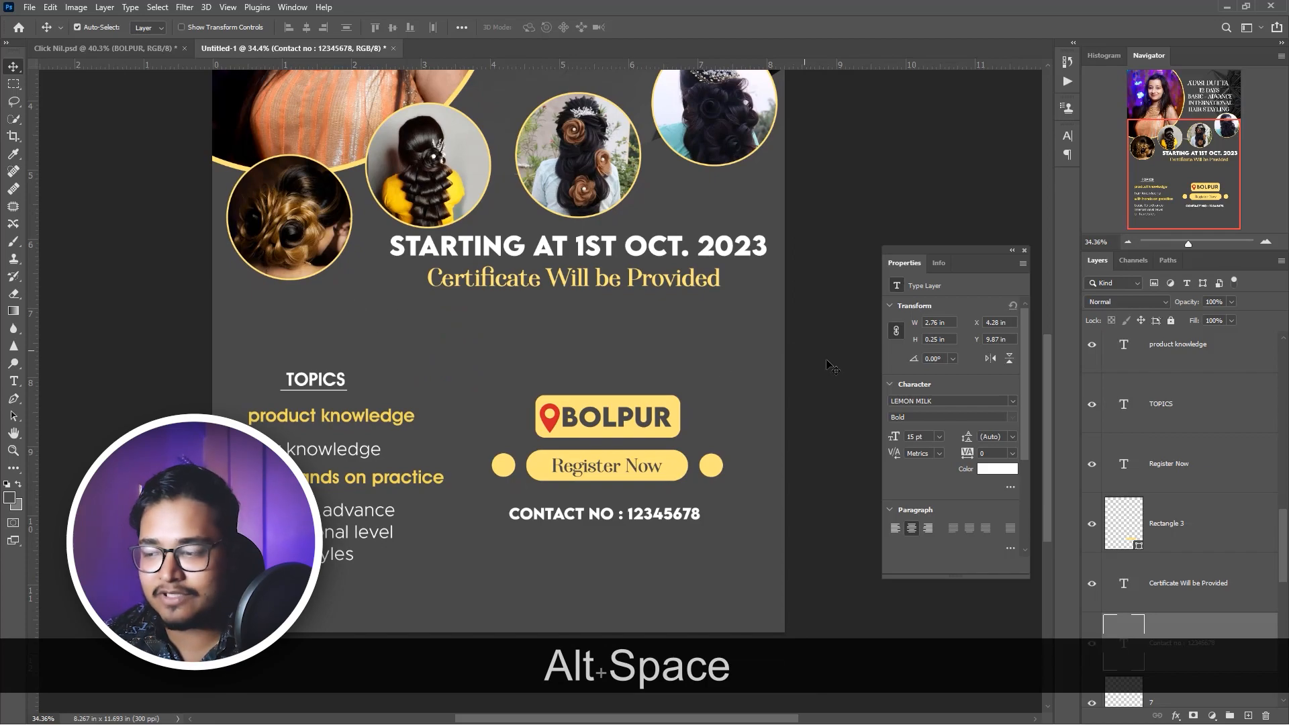
- Draw a circle filled with gray #777777 between "Certificate Will be Provided" and the TOPICS heading, stacked above the certificate text layer
{"action": "left_click", "coordinate": [1206, 589]}
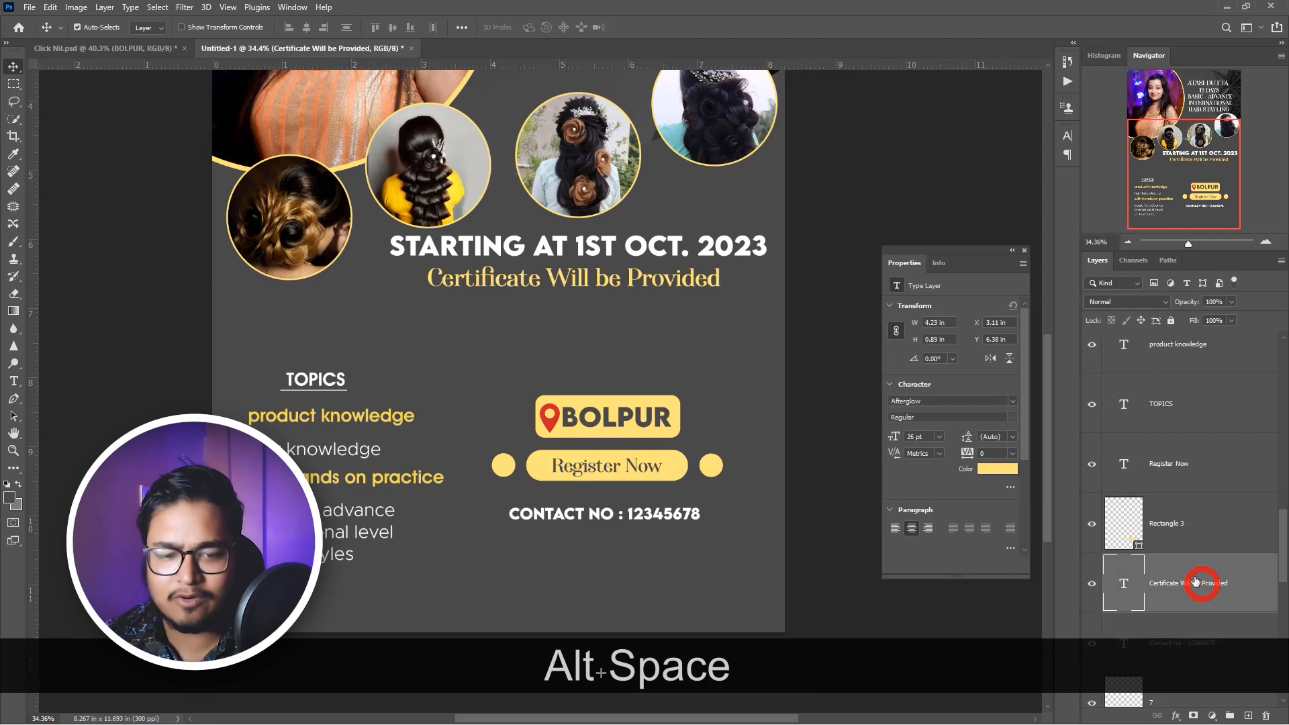
{"action": "left_click", "coordinate": [14, 470]}
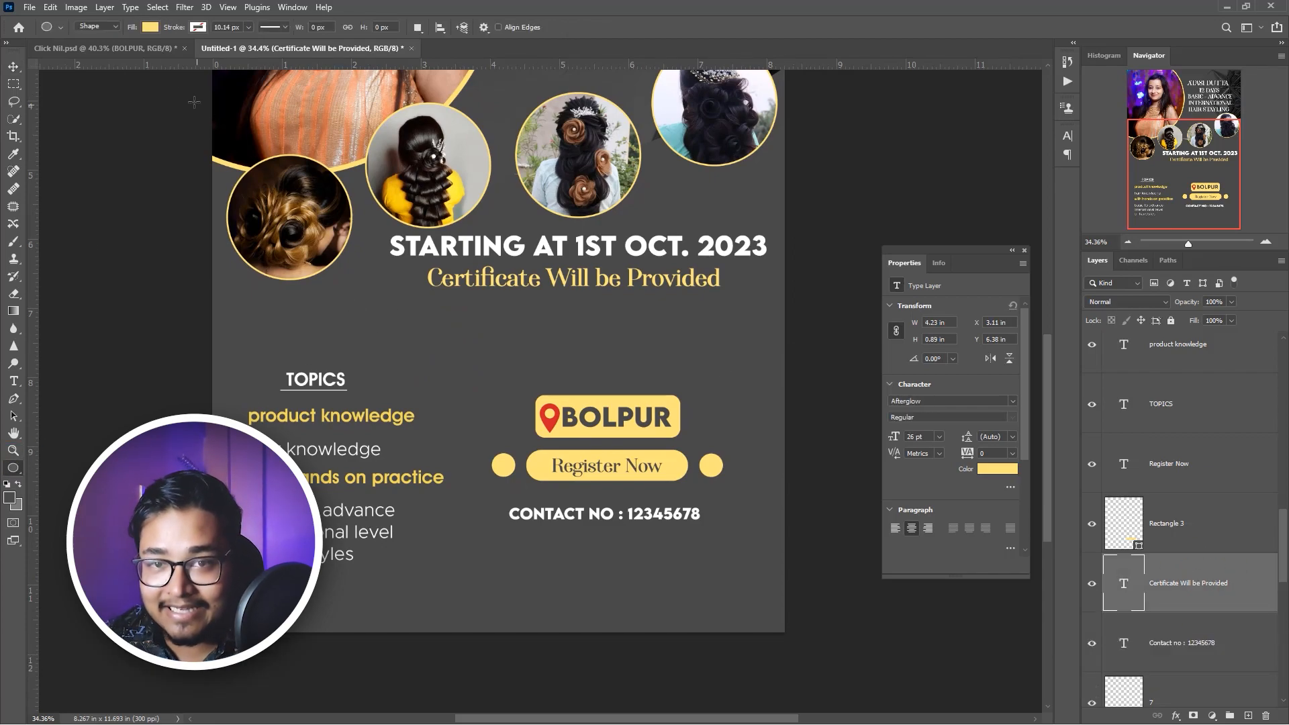
{"action": "left_click", "coordinate": [151, 27]}
{"action": "left_click", "coordinate": [233, 53]}
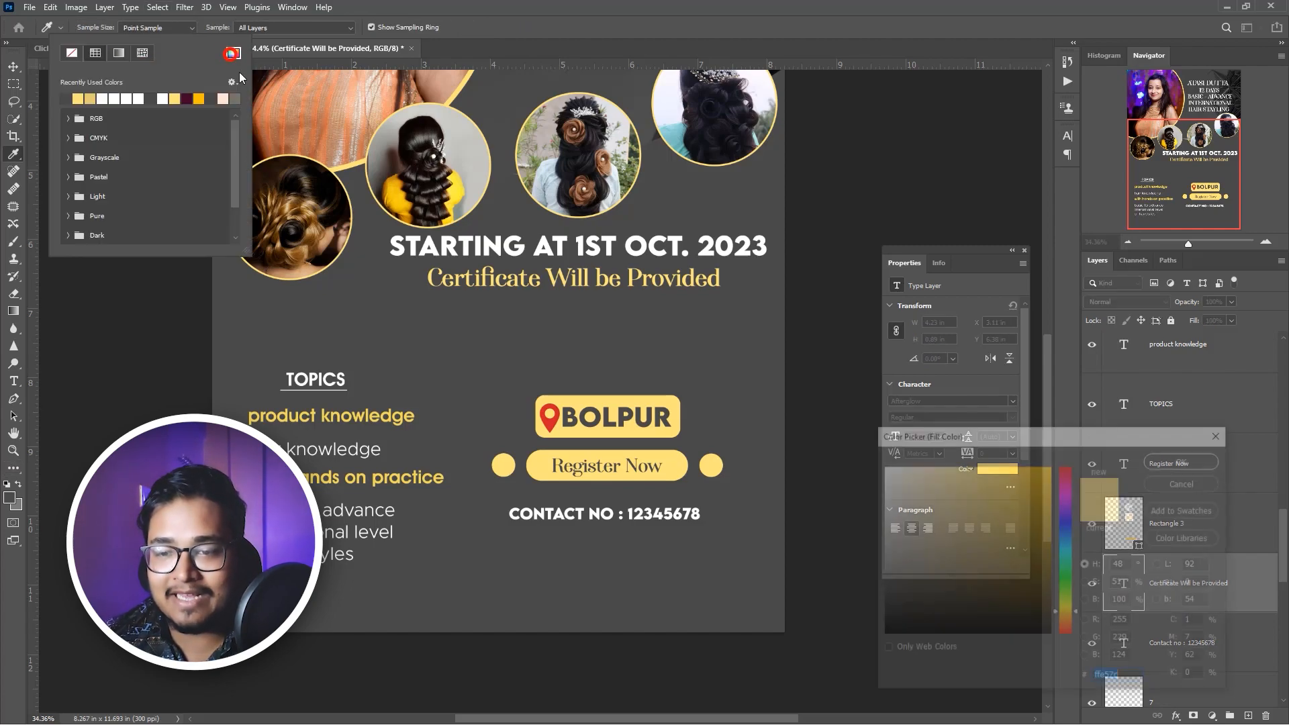
{"action": "left_click", "coordinate": [377, 305]}
{"action": "left_click_drag", "start_coordinate": [887, 576], "coordinate": [873, 555]}
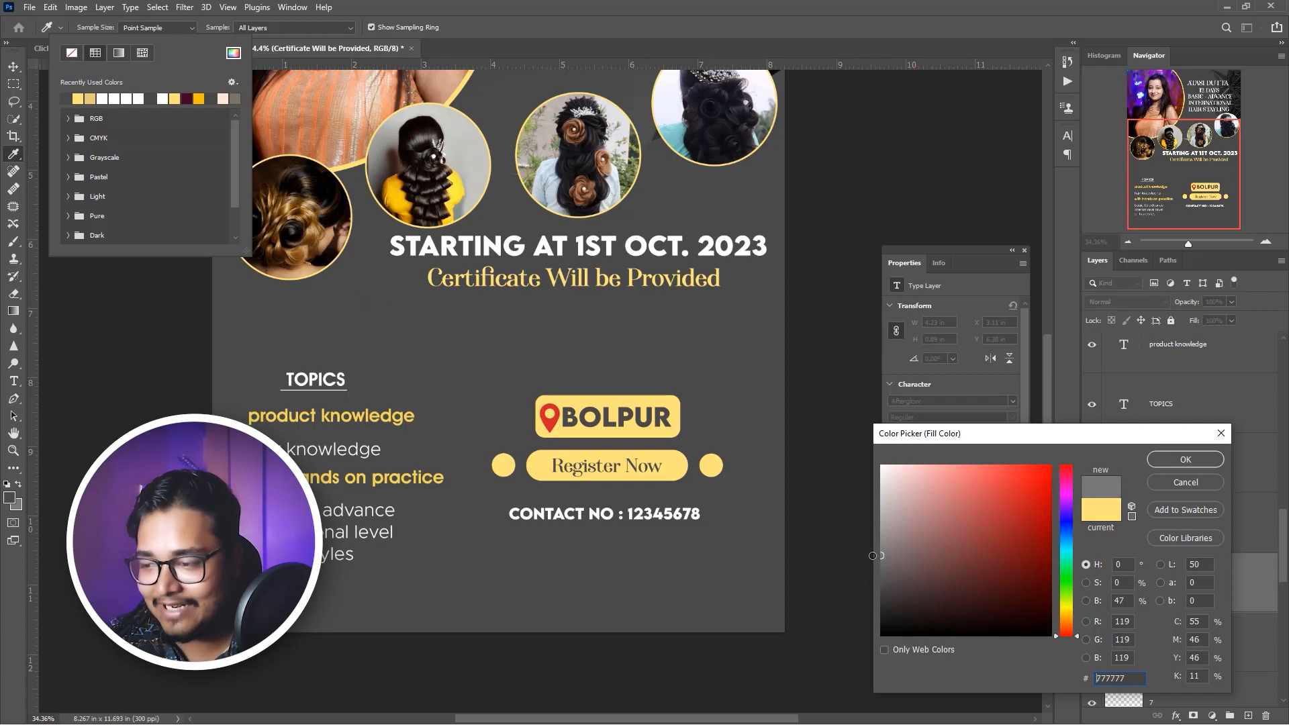
{"action": "left_click", "coordinate": [1200, 460]}
{"action": "left_click", "coordinate": [330, 298]}
{"action": "left_click_drag", "start_coordinate": [328, 295], "coordinate": [411, 312]}
- Duplicate the gray circle into a large and a roughly 0.49 in small circle on each side below the certificate line
{"action": "left_click", "coordinate": [13, 67]}
{"action": "key", "text": "ctrl+alt+t"}
{"action": "key", "text": "Return"}
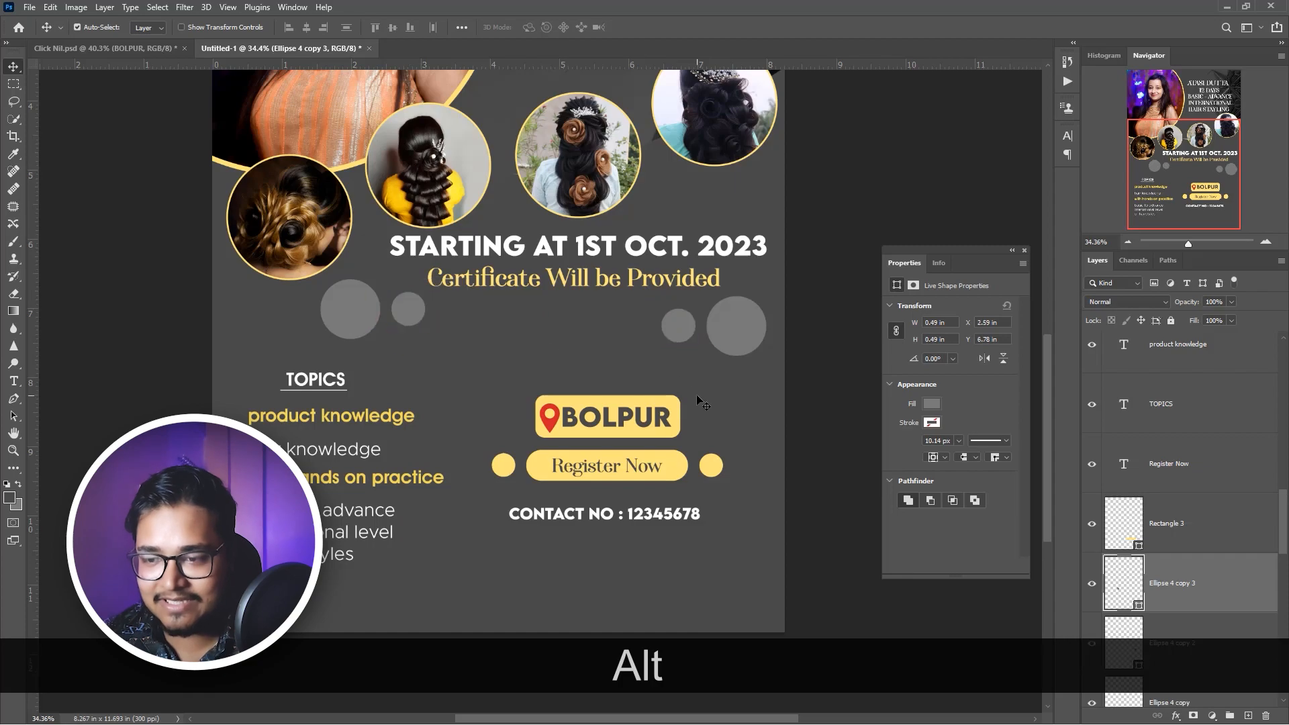
- Adjust the spacing of the "Register Now" pill, its side circles and the contact line so they sit centered under BOLPUR
{"action": "scroll", "coordinate": [600, 424], "scroll_direction": "down", "scroll_amount": 2, "text": "alt"}
{"action": "scroll", "coordinate": [629, 495], "scroll_direction": "up", "scroll_amount": 3, "text": "alt"}
{"action": "left_click_drag", "start_coordinate": [541, 523], "coordinate": [503, 265]}
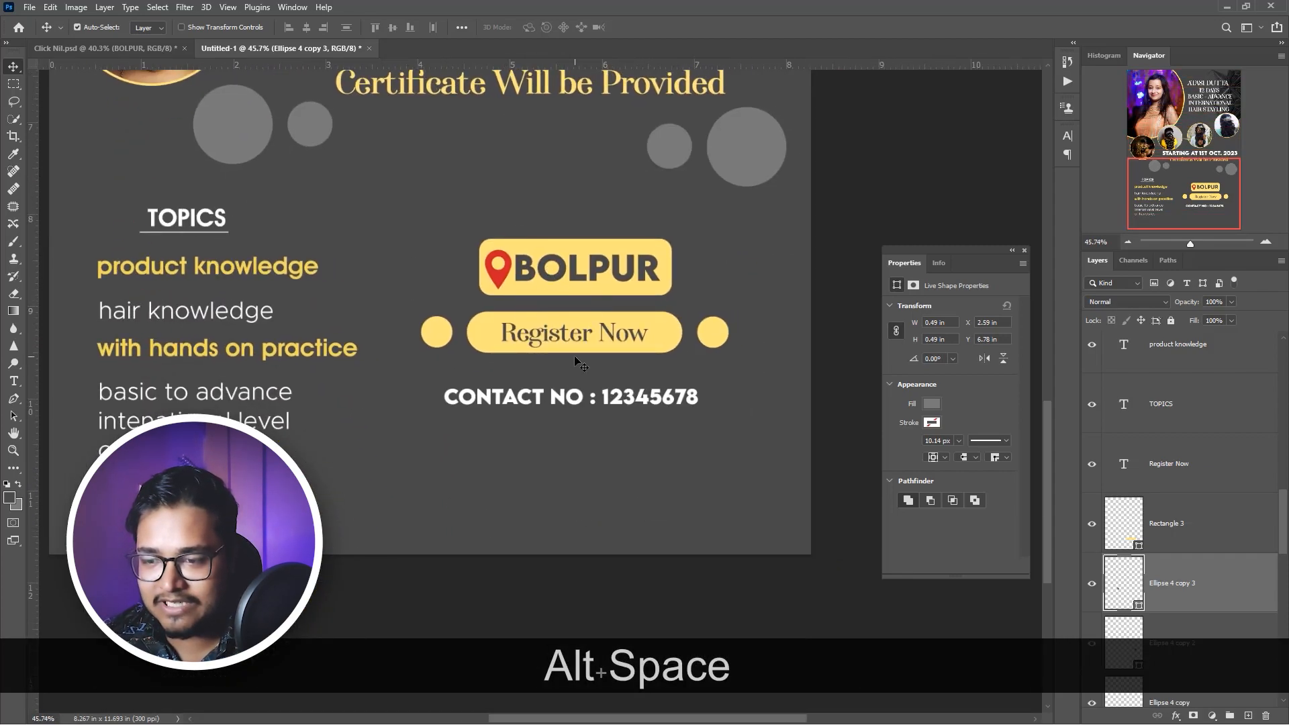
{"action": "left_click_drag", "start_coordinate": [660, 402], "coordinate": [700, 400]}
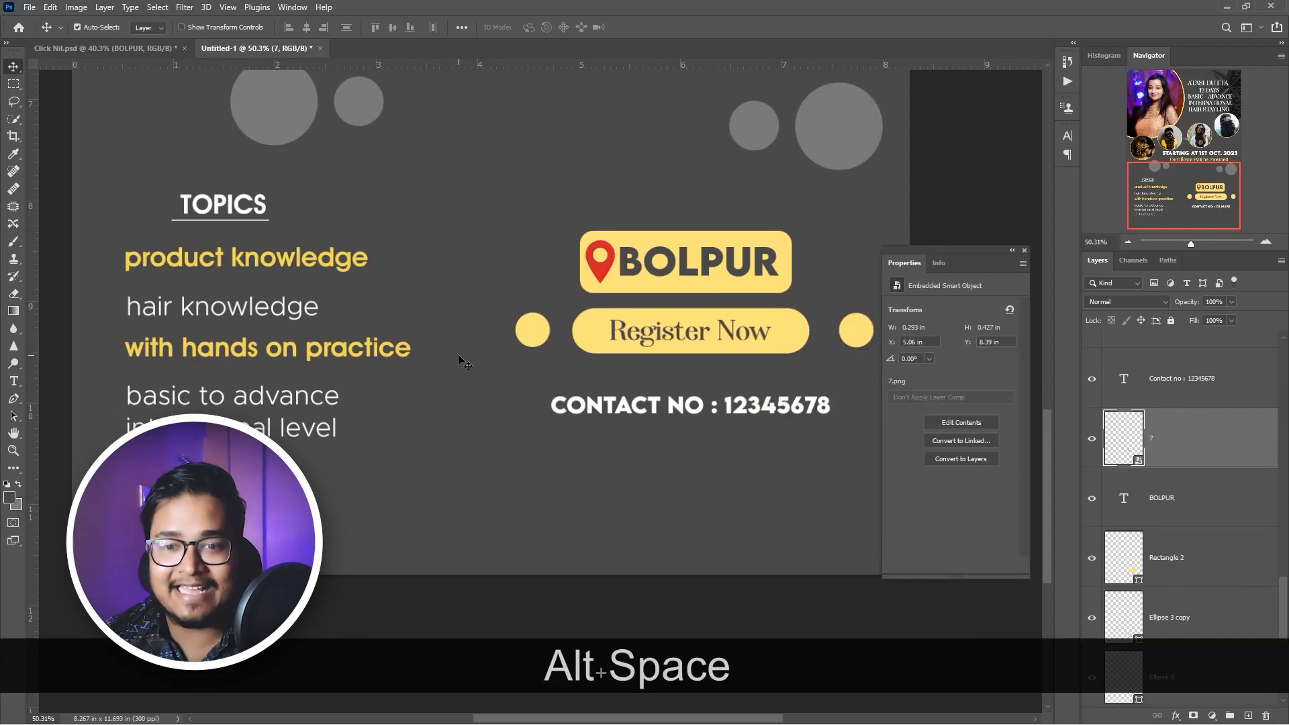
- Copy the TOPICS underline, rotate the copy 90° and stretch it to 1.95 in as a vertical divider between topics and contact details
{"action": "left_click", "coordinate": [262, 221]}
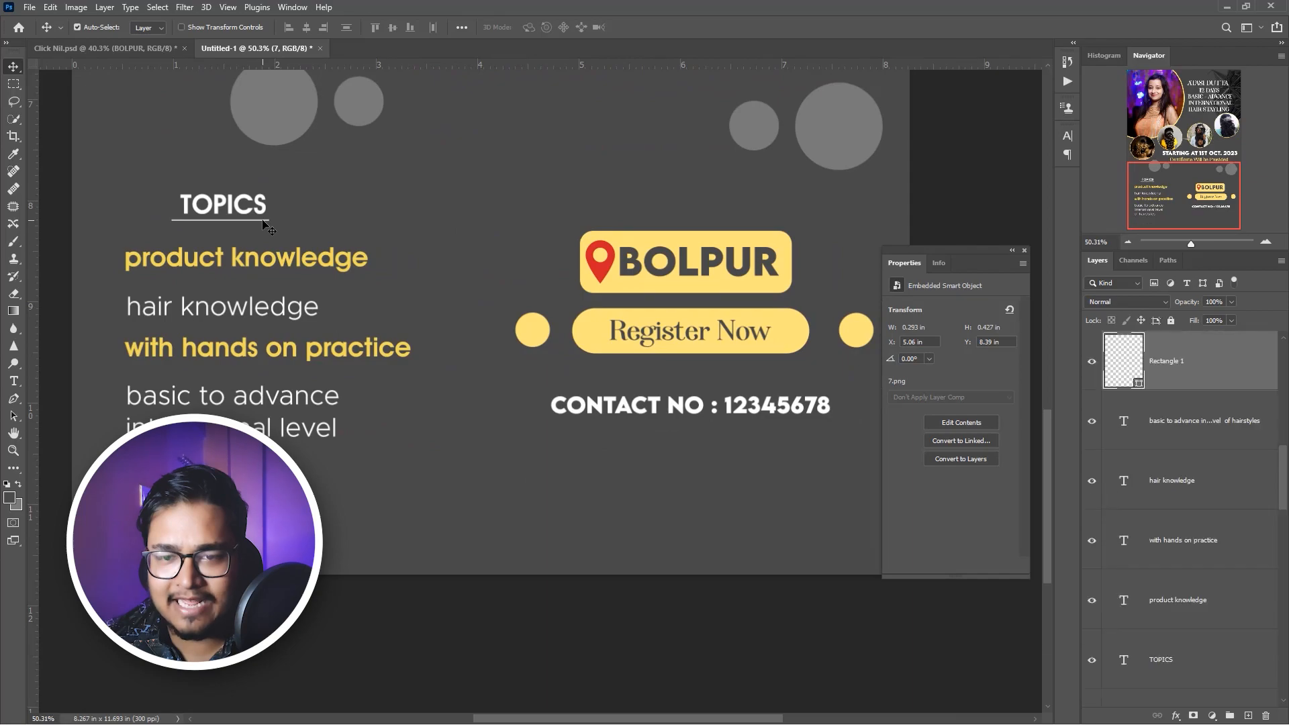
{"action": "left_click_drag", "start_coordinate": [263, 228], "coordinate": [492, 229]}
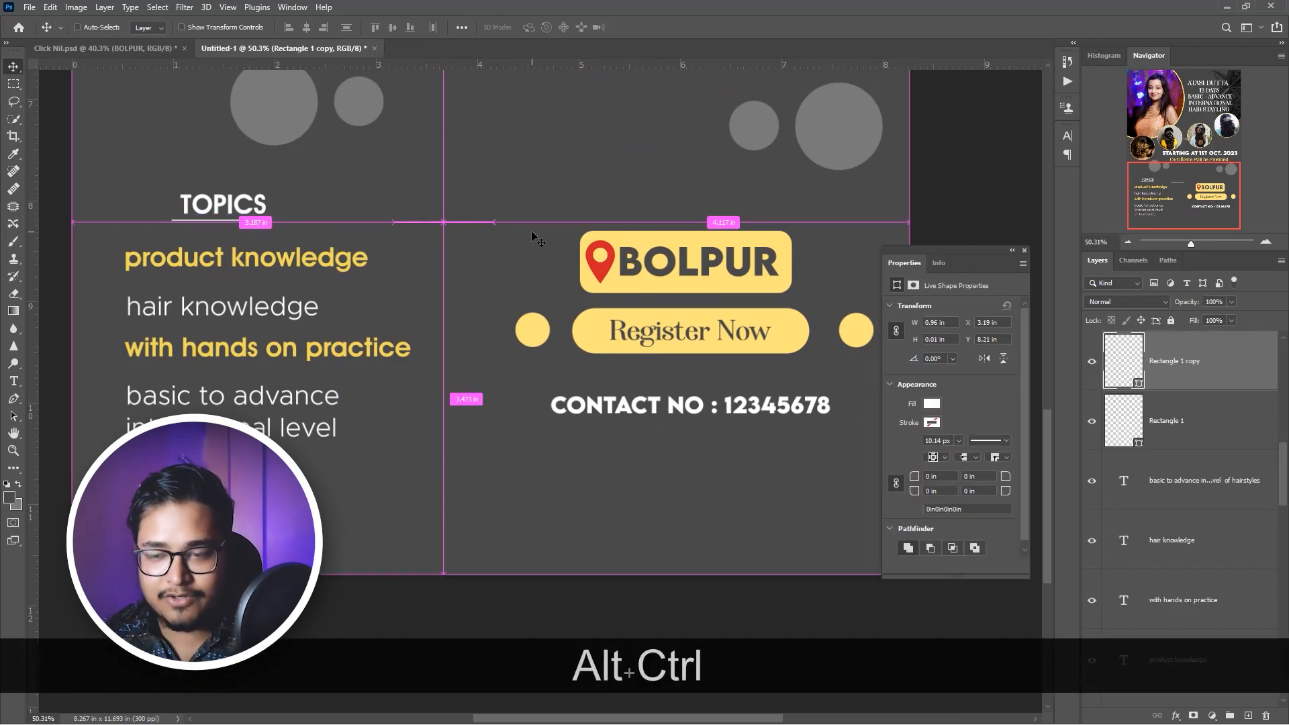
{"action": "key", "text": "ctrl+alt+t"}
{"action": "key", "text": "shift"}
{"action": "left_click_drag", "start_coordinate": [510, 208], "coordinate": [458, 316]}
{"action": "left_click_drag", "start_coordinate": [443, 271], "coordinate": [460, 358]}
{"action": "key", "text": "Return"}
{"action": "left_click_drag", "start_coordinate": [444, 273], "coordinate": [462, 329]}
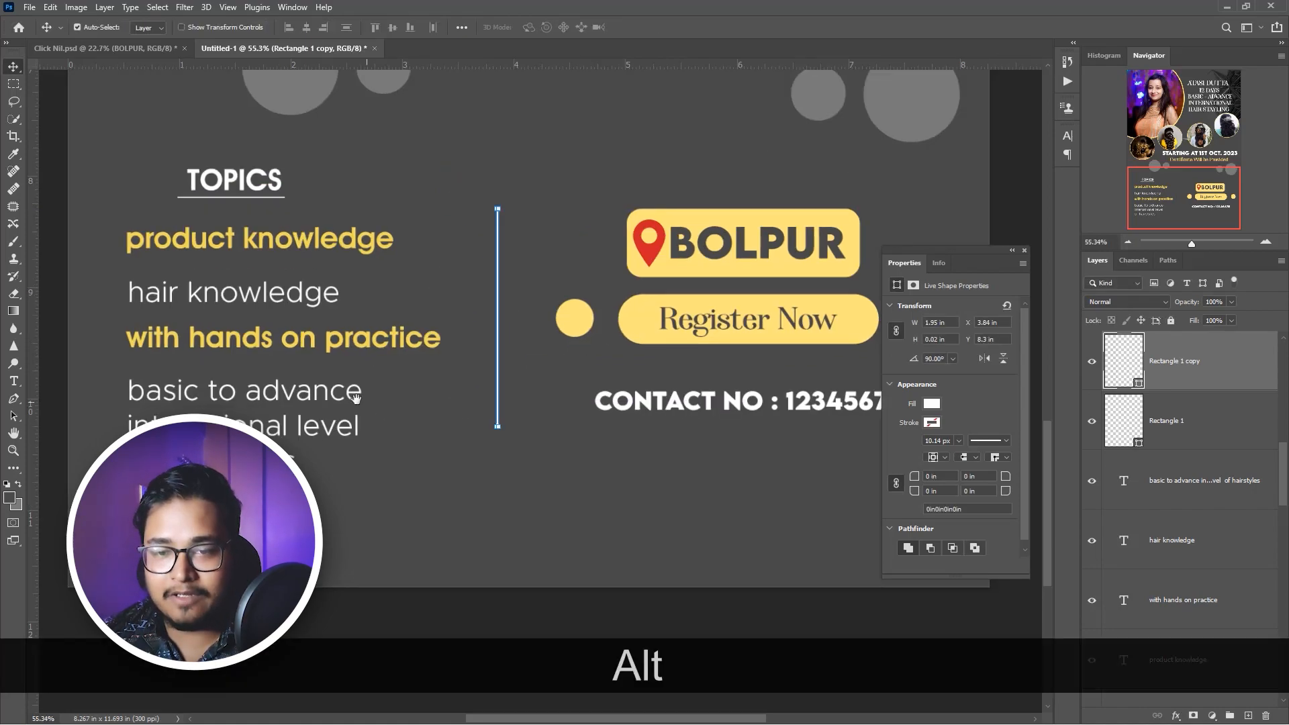
- Place the orange icon 8 from the "make up flayer" folder as a bullet before "product knowledge"
{"action": "key", "text": "alt+space"}
{"action": "left_click_drag", "start_coordinate": [380, 405], "coordinate": [537, 389]}
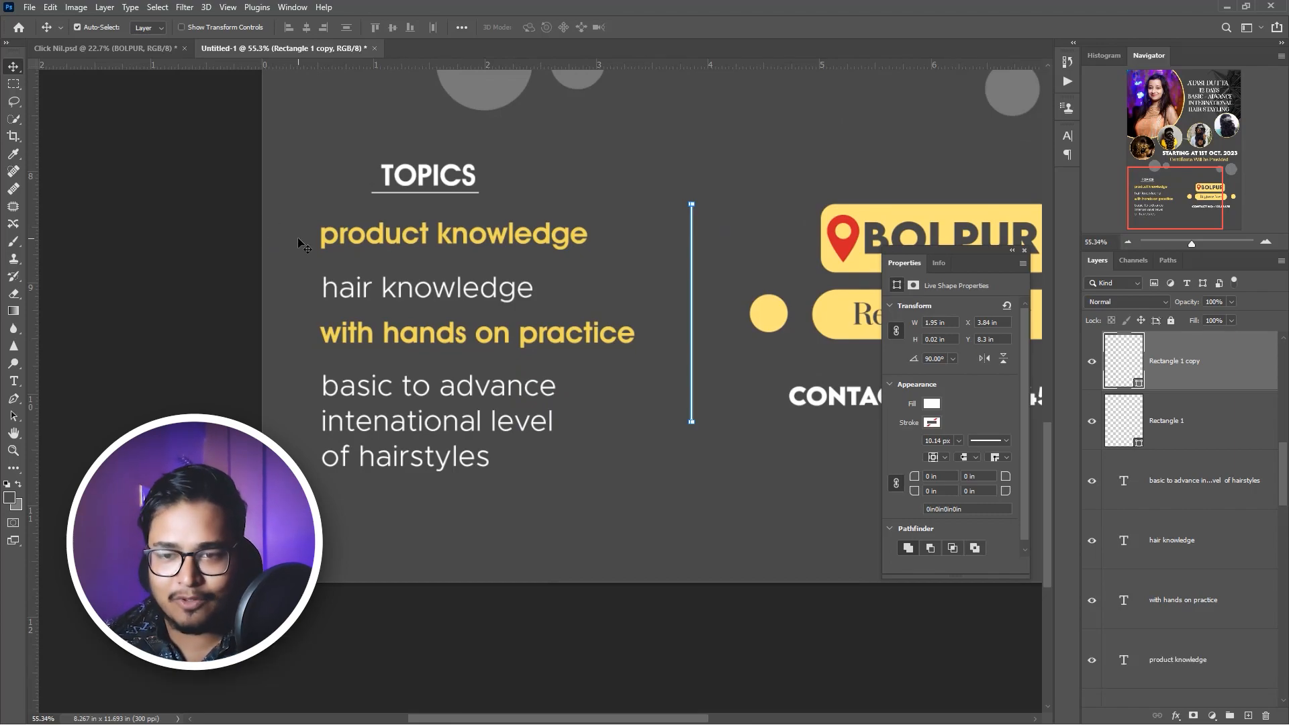
{"action": "key", "text": "alt+Tab"}
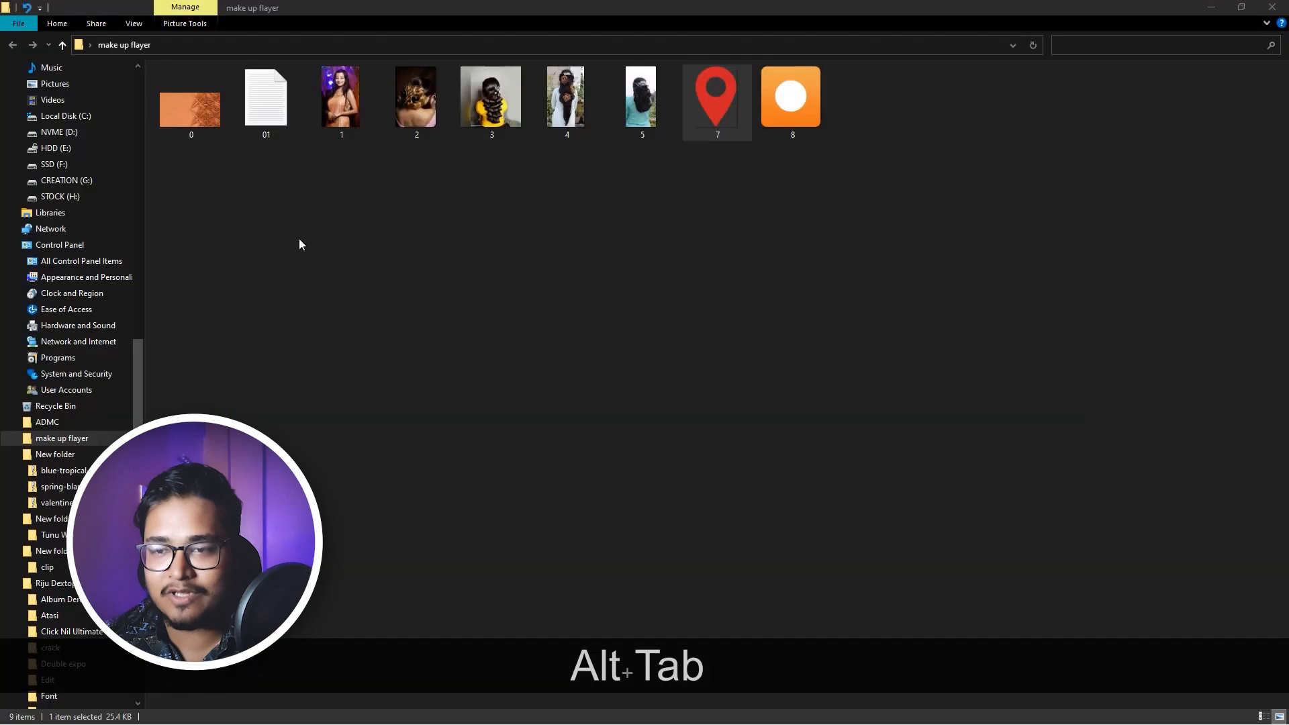
{"action": "left_click_drag", "start_coordinate": [788, 107], "coordinate": [420, 261]}
{"action": "key", "text": "alt+Tab"}
{"action": "left_click_drag", "start_coordinate": [301, 259], "coordinate": [308, 260]}
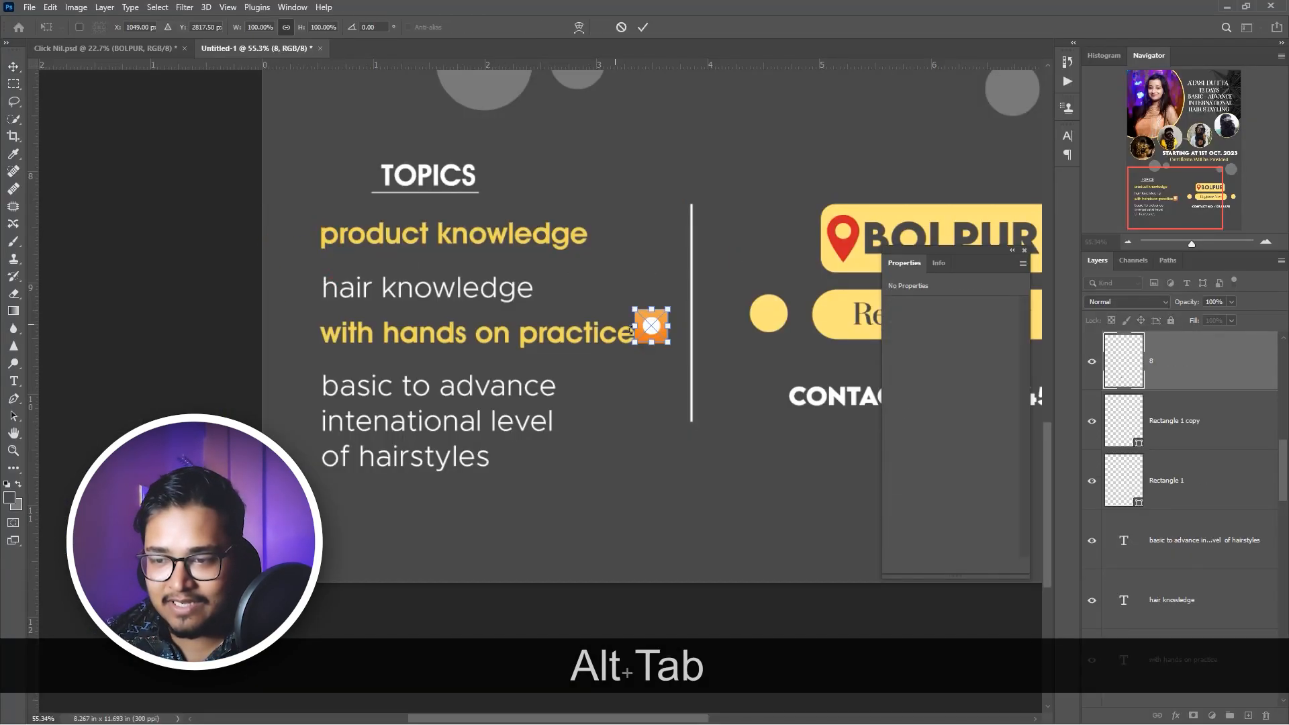
{"action": "left_click_drag", "start_coordinate": [656, 329], "coordinate": [294, 243]}
{"action": "key", "text": "Return"}
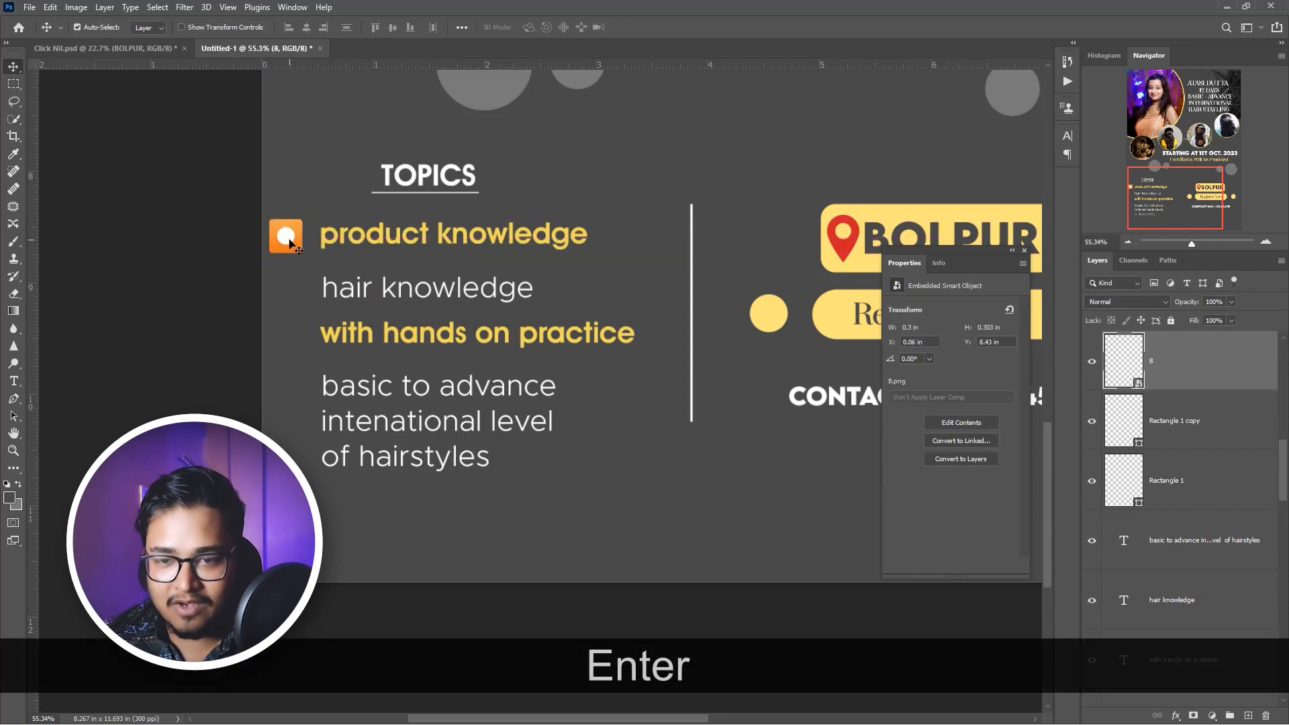
- Duplicate the orange bullet in front of the other three topics and close the Properties display
{"action": "left_click_drag", "start_coordinate": [289, 241], "coordinate": [286, 395]}
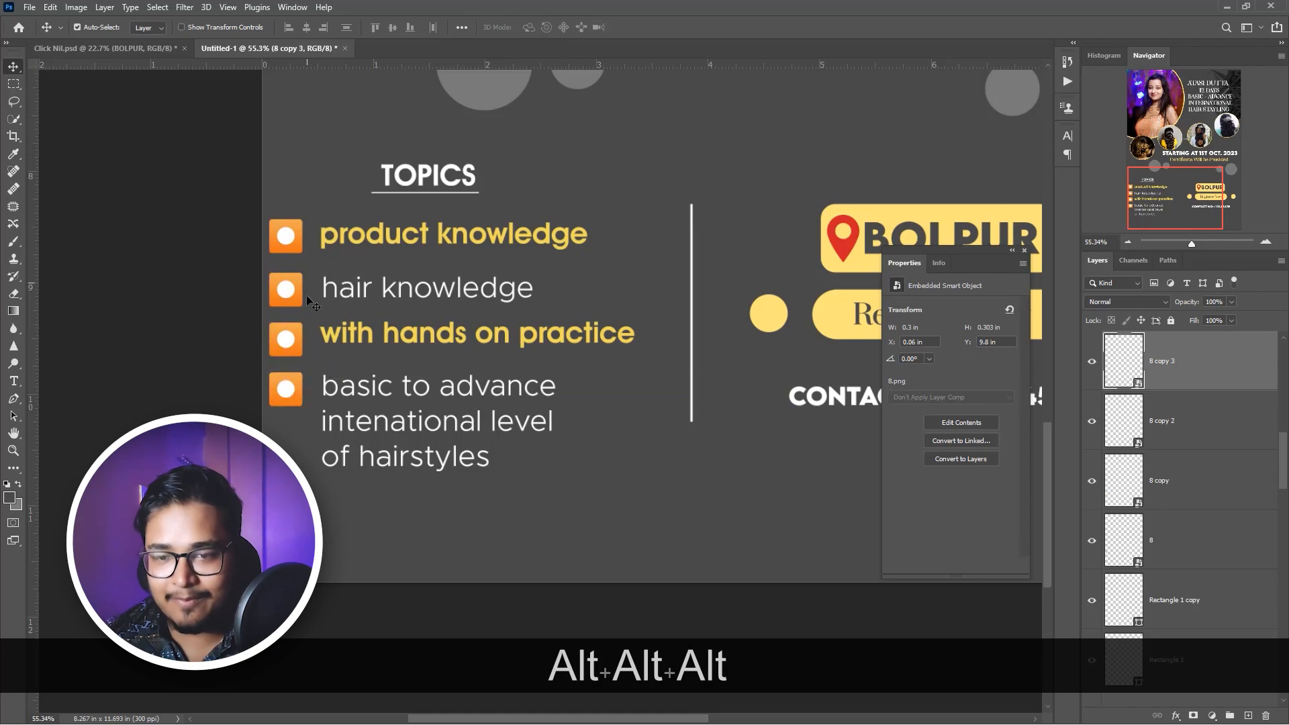
{"action": "key", "text": "alt"}
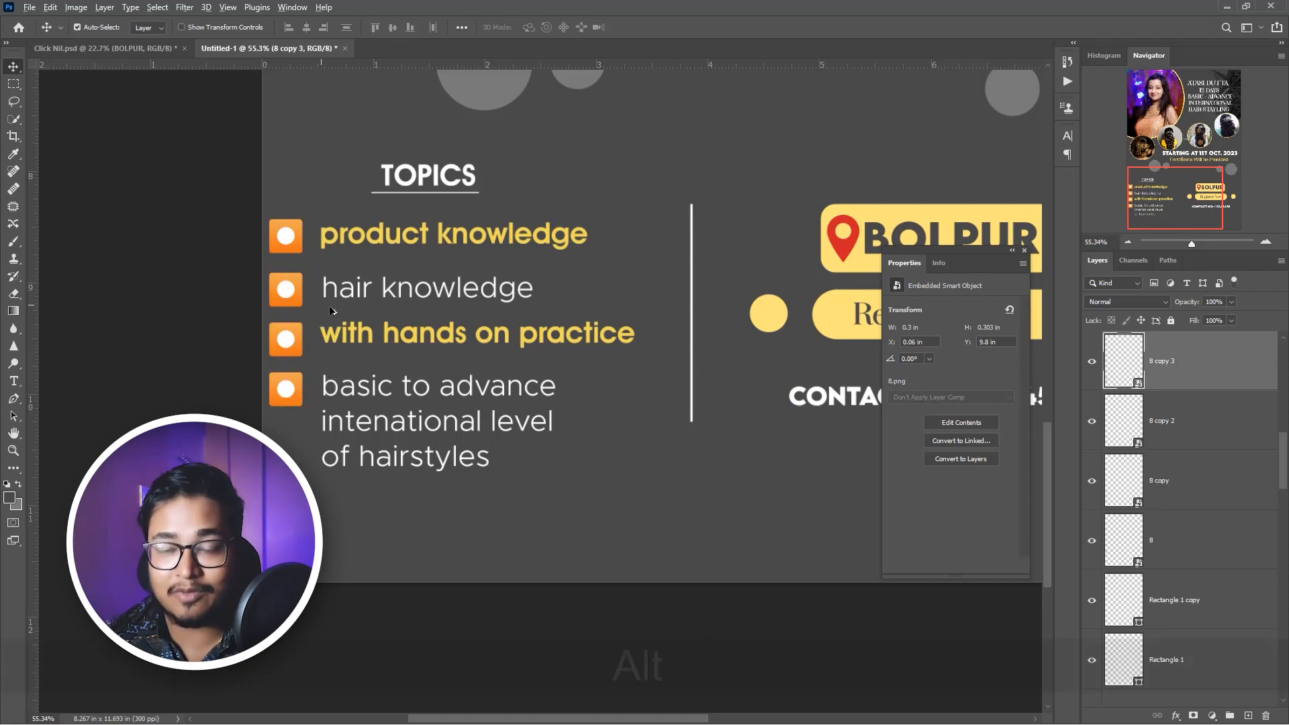
{"action": "scroll", "coordinate": [656, 308], "scroll_direction": "down", "scroll_amount": 3}
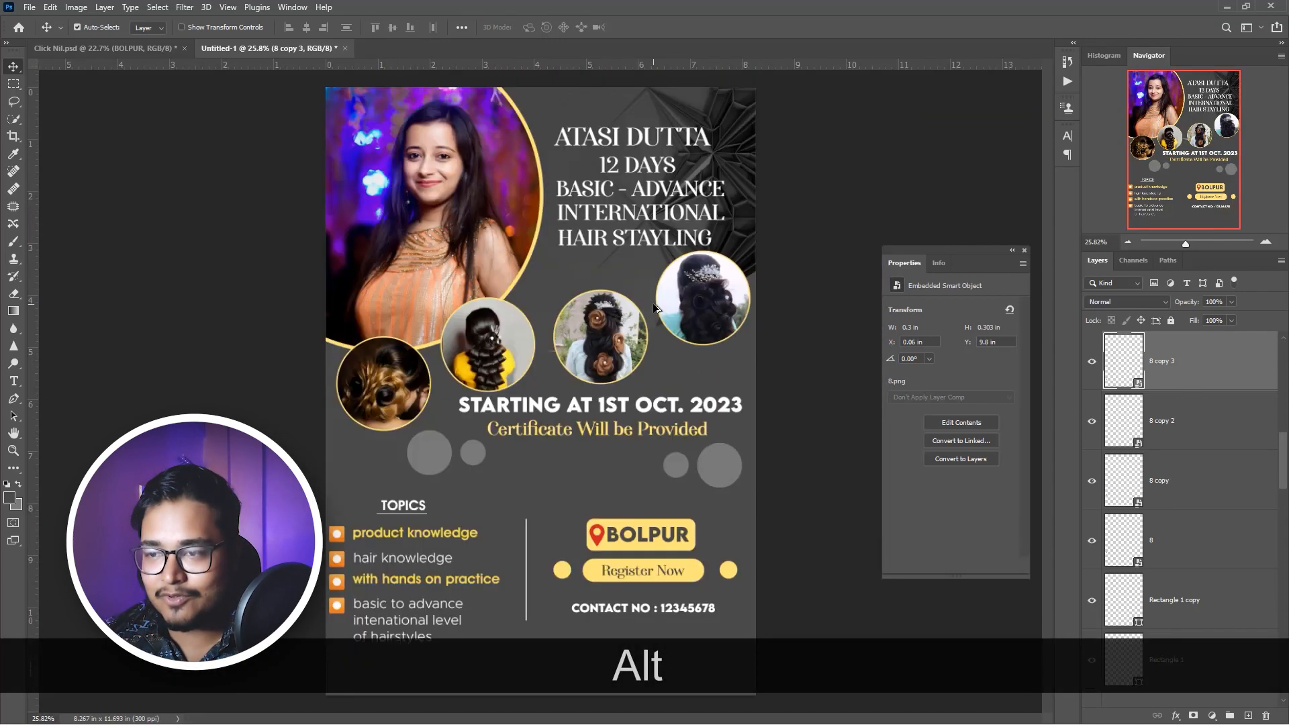
{"action": "left_click", "coordinate": [1024, 251]}
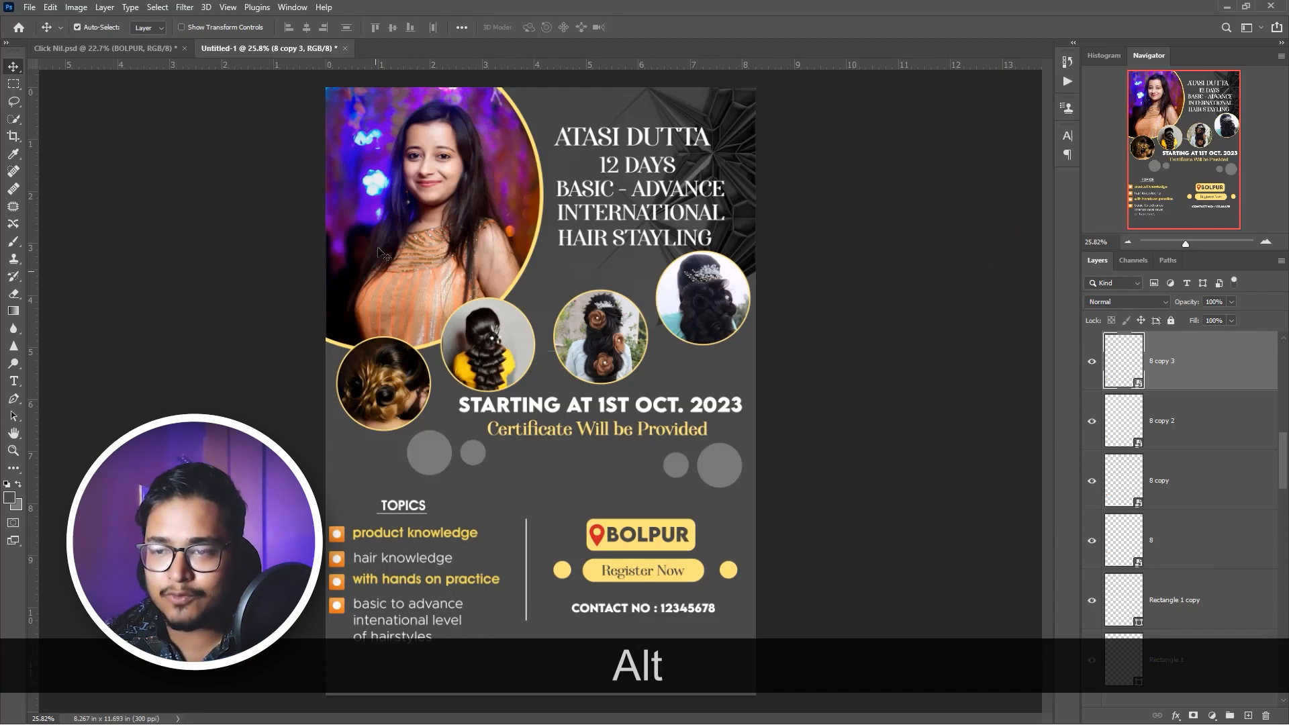